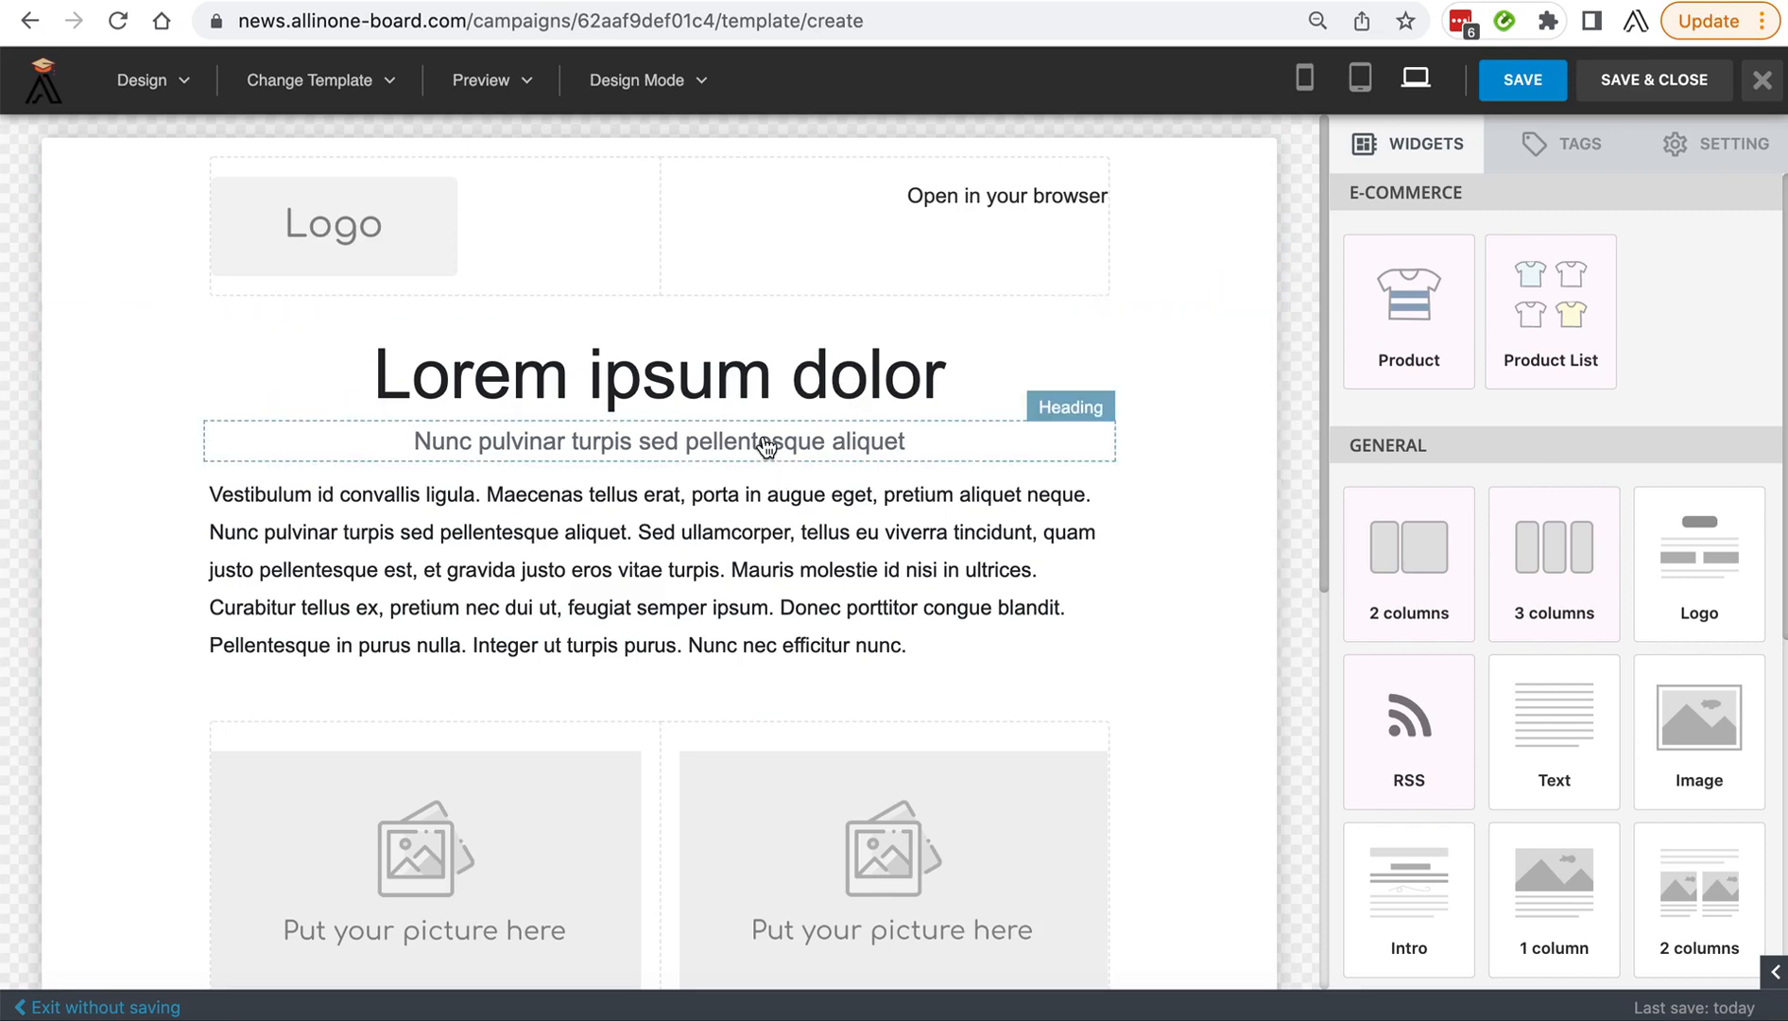
Look over the email template from header to footer and the available content widgets.
scroll(733, 591, down, 4)
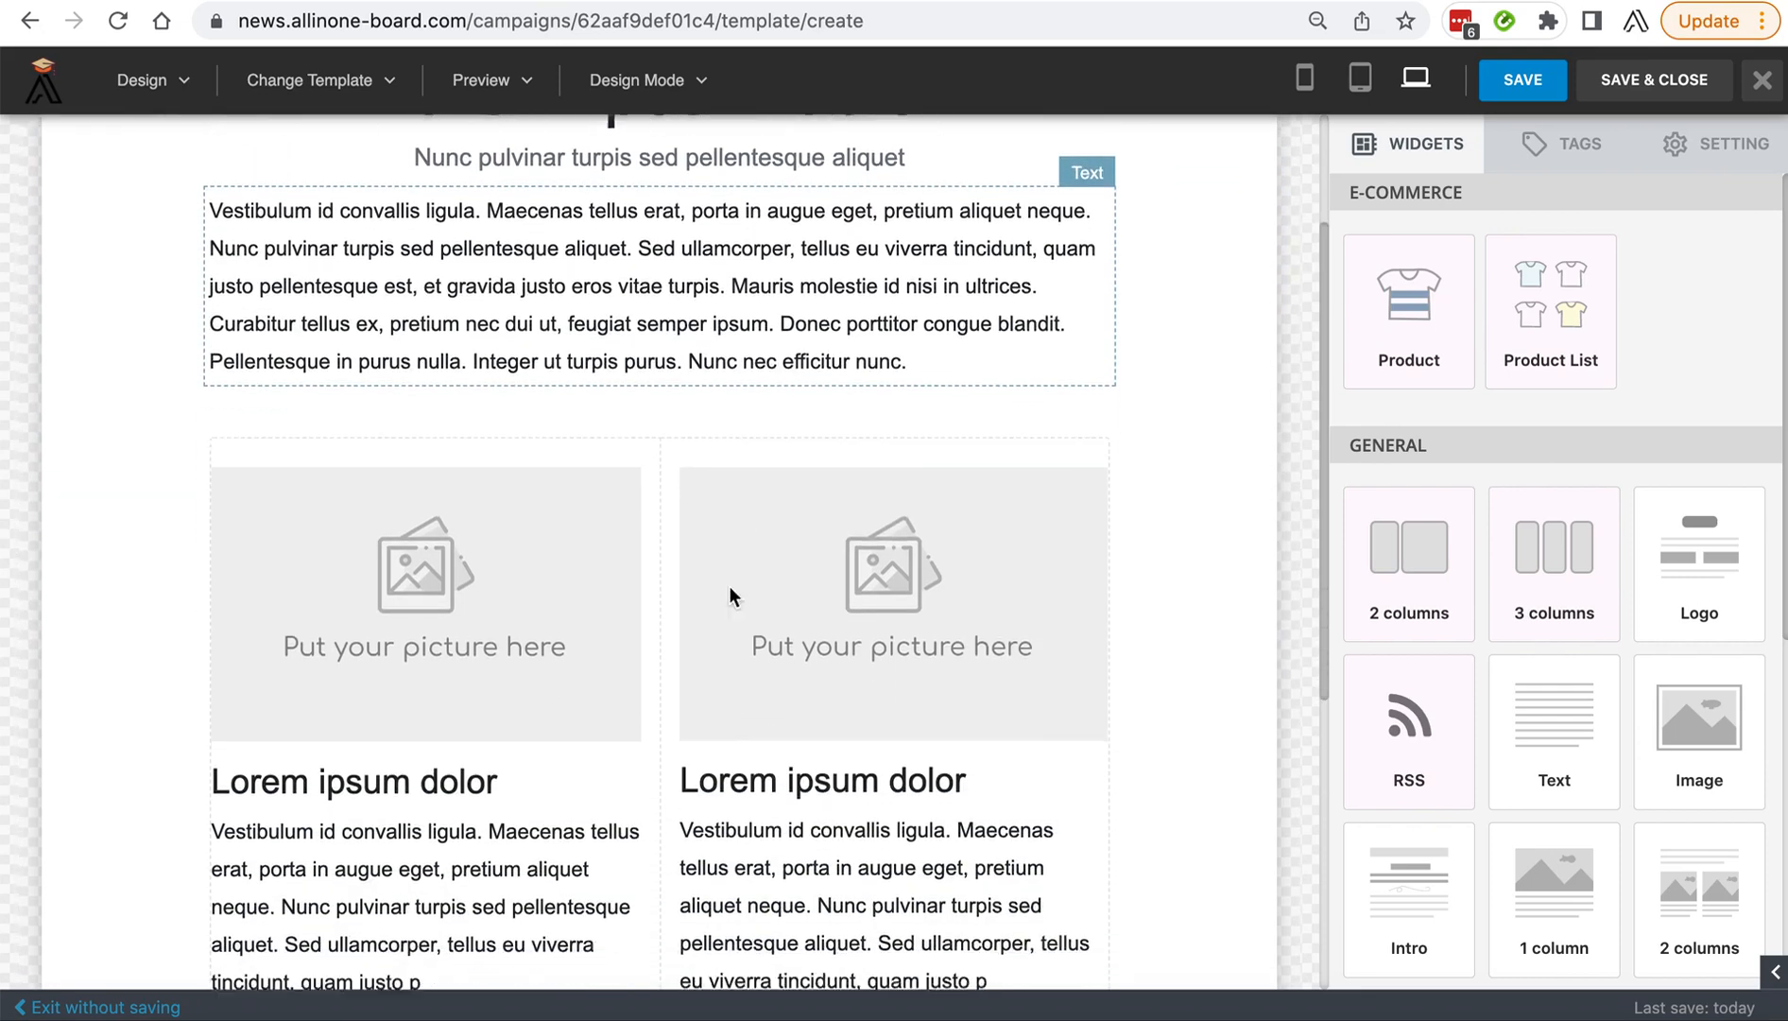
scroll(443, 711, down, 4)
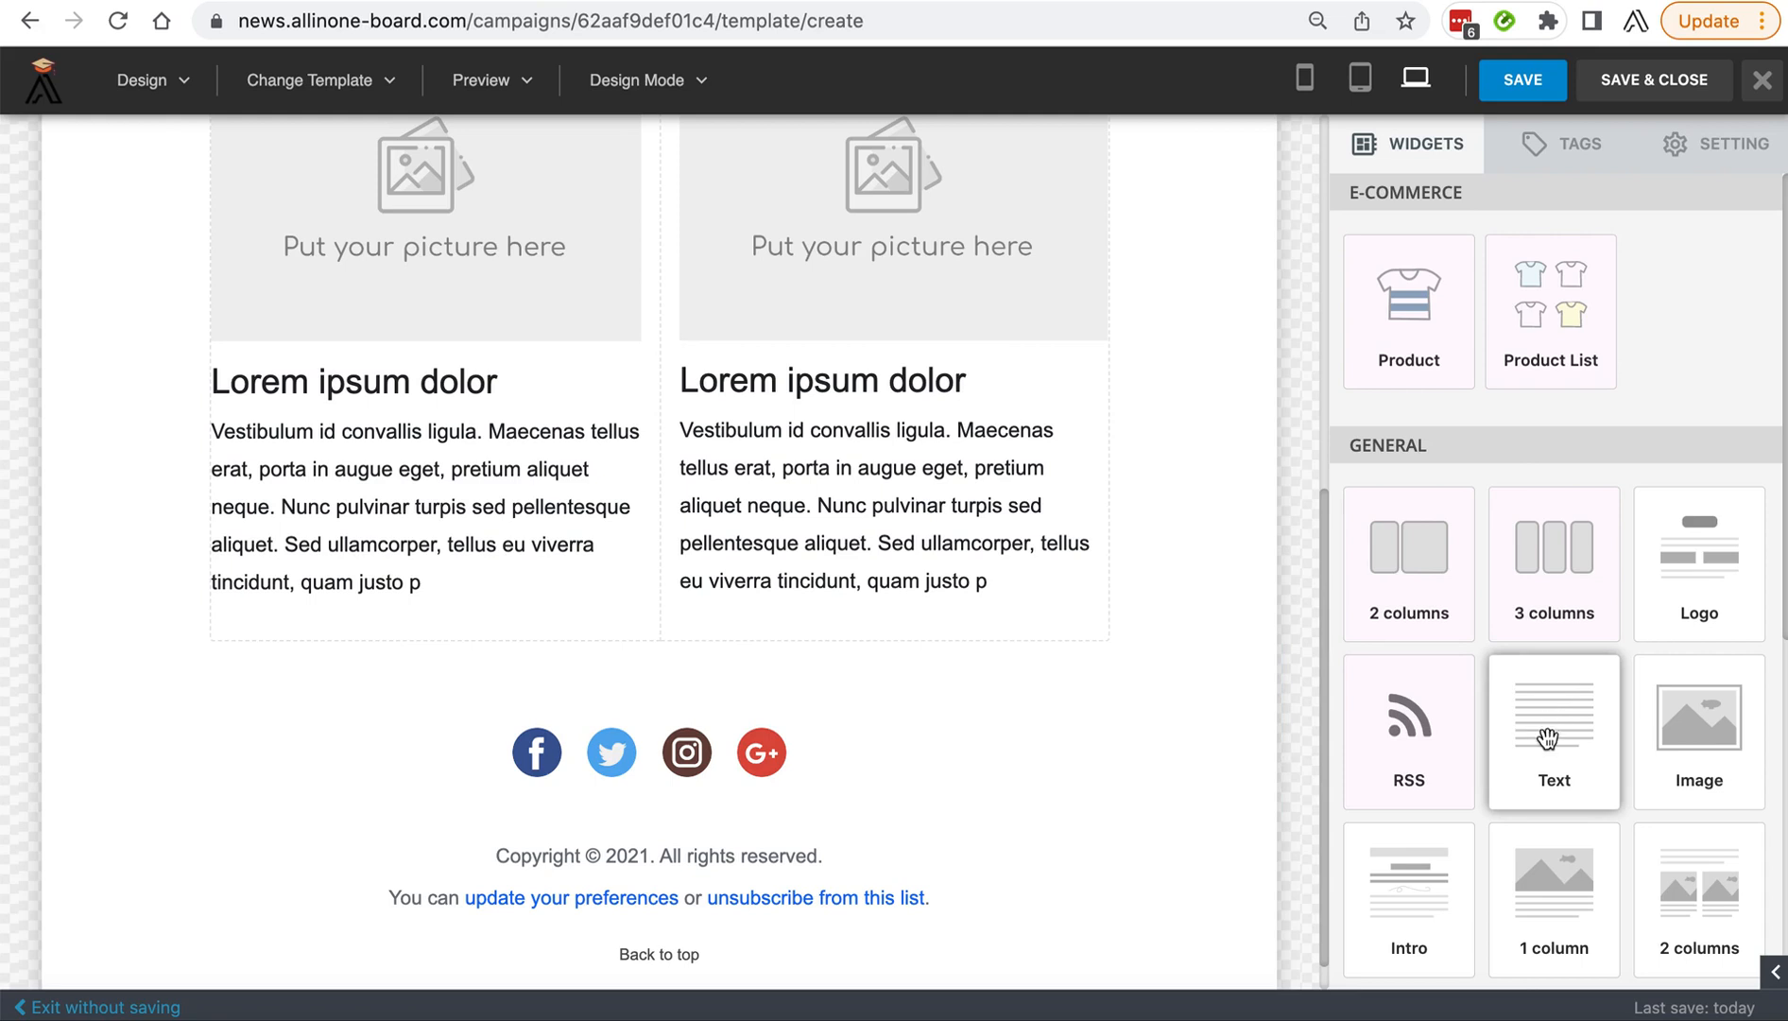
scroll(1551, 727, down, 2)
scroll(1548, 744, down, 2)
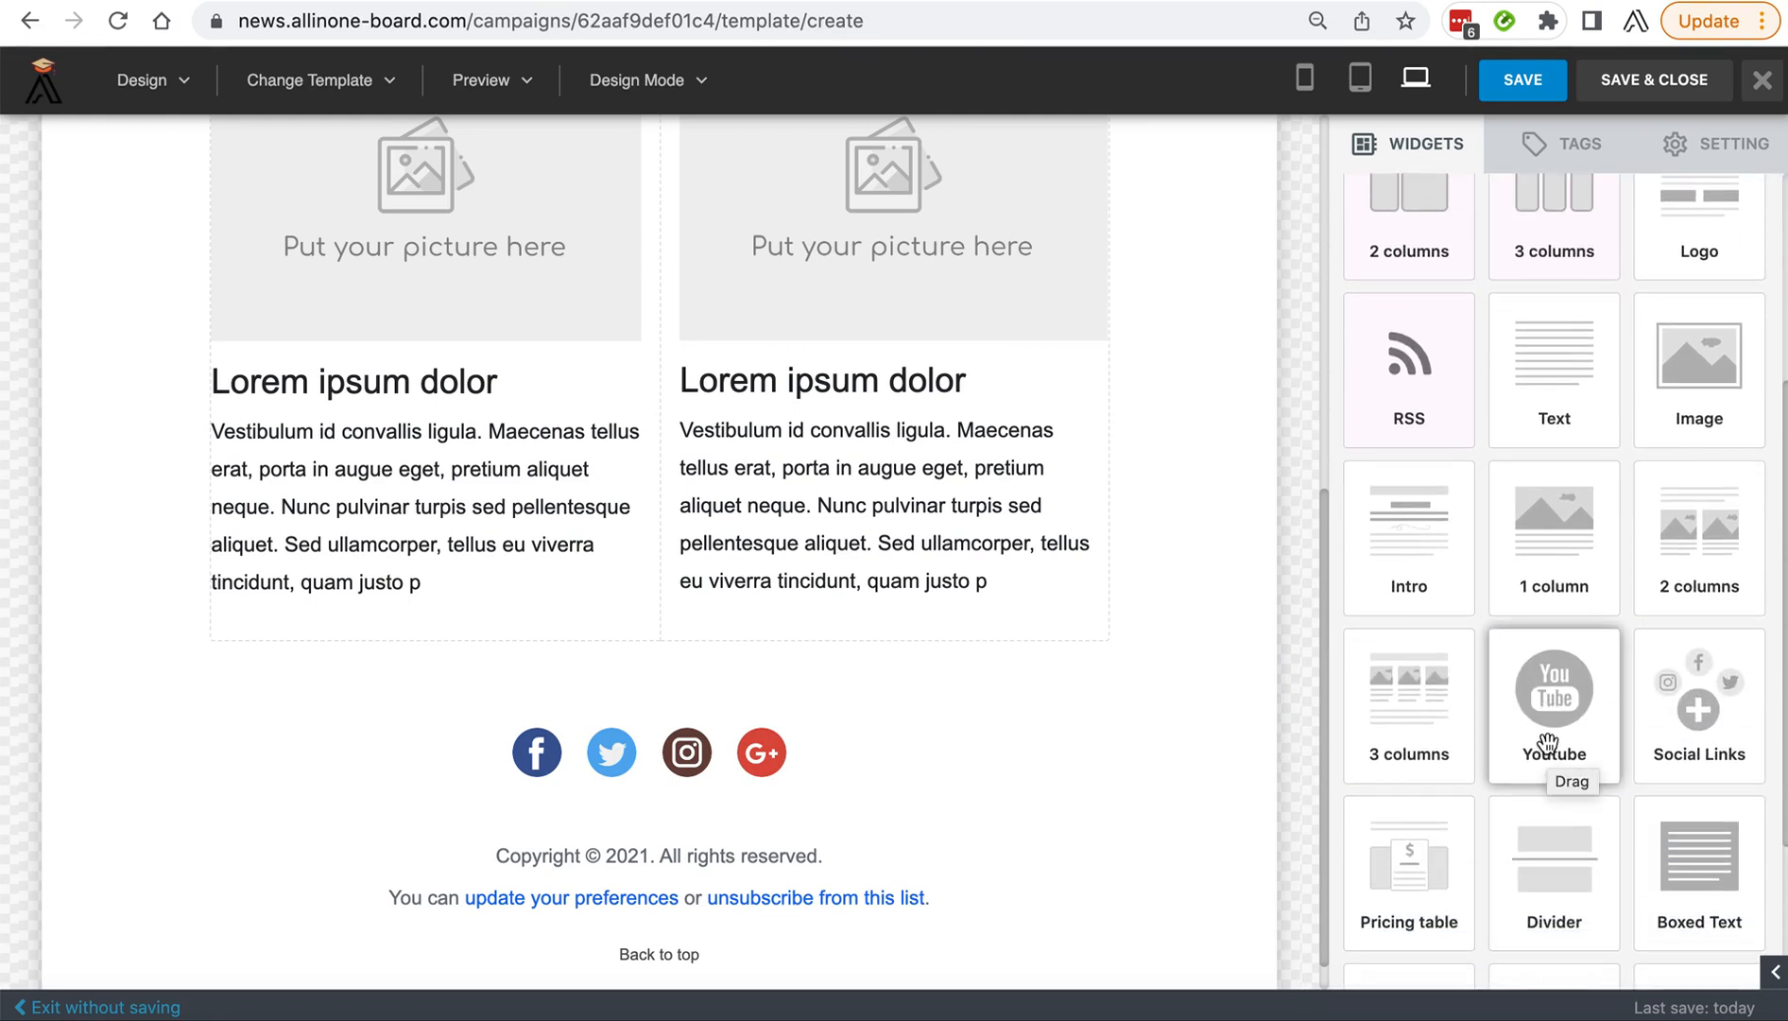
Examine the options offered under Design, Change Template, Preview and Design Mode.
click(193, 95)
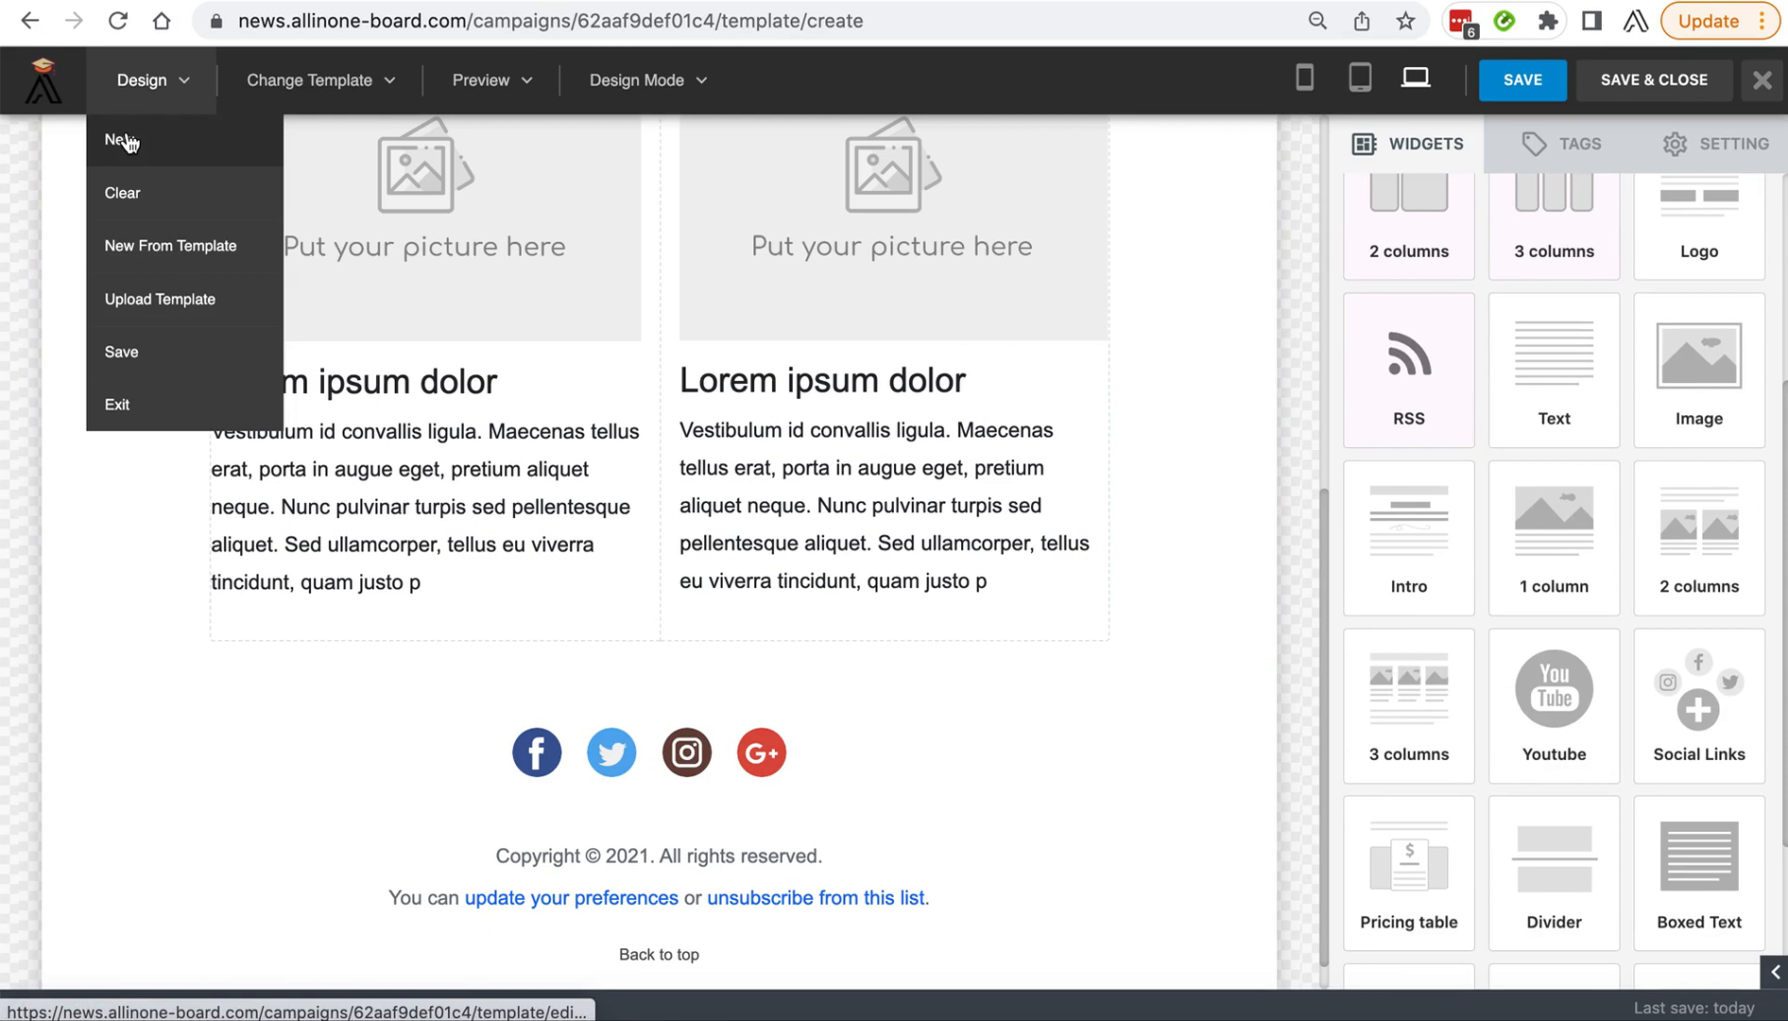
click(190, 89)
click(389, 92)
mouse_move(380, 142)
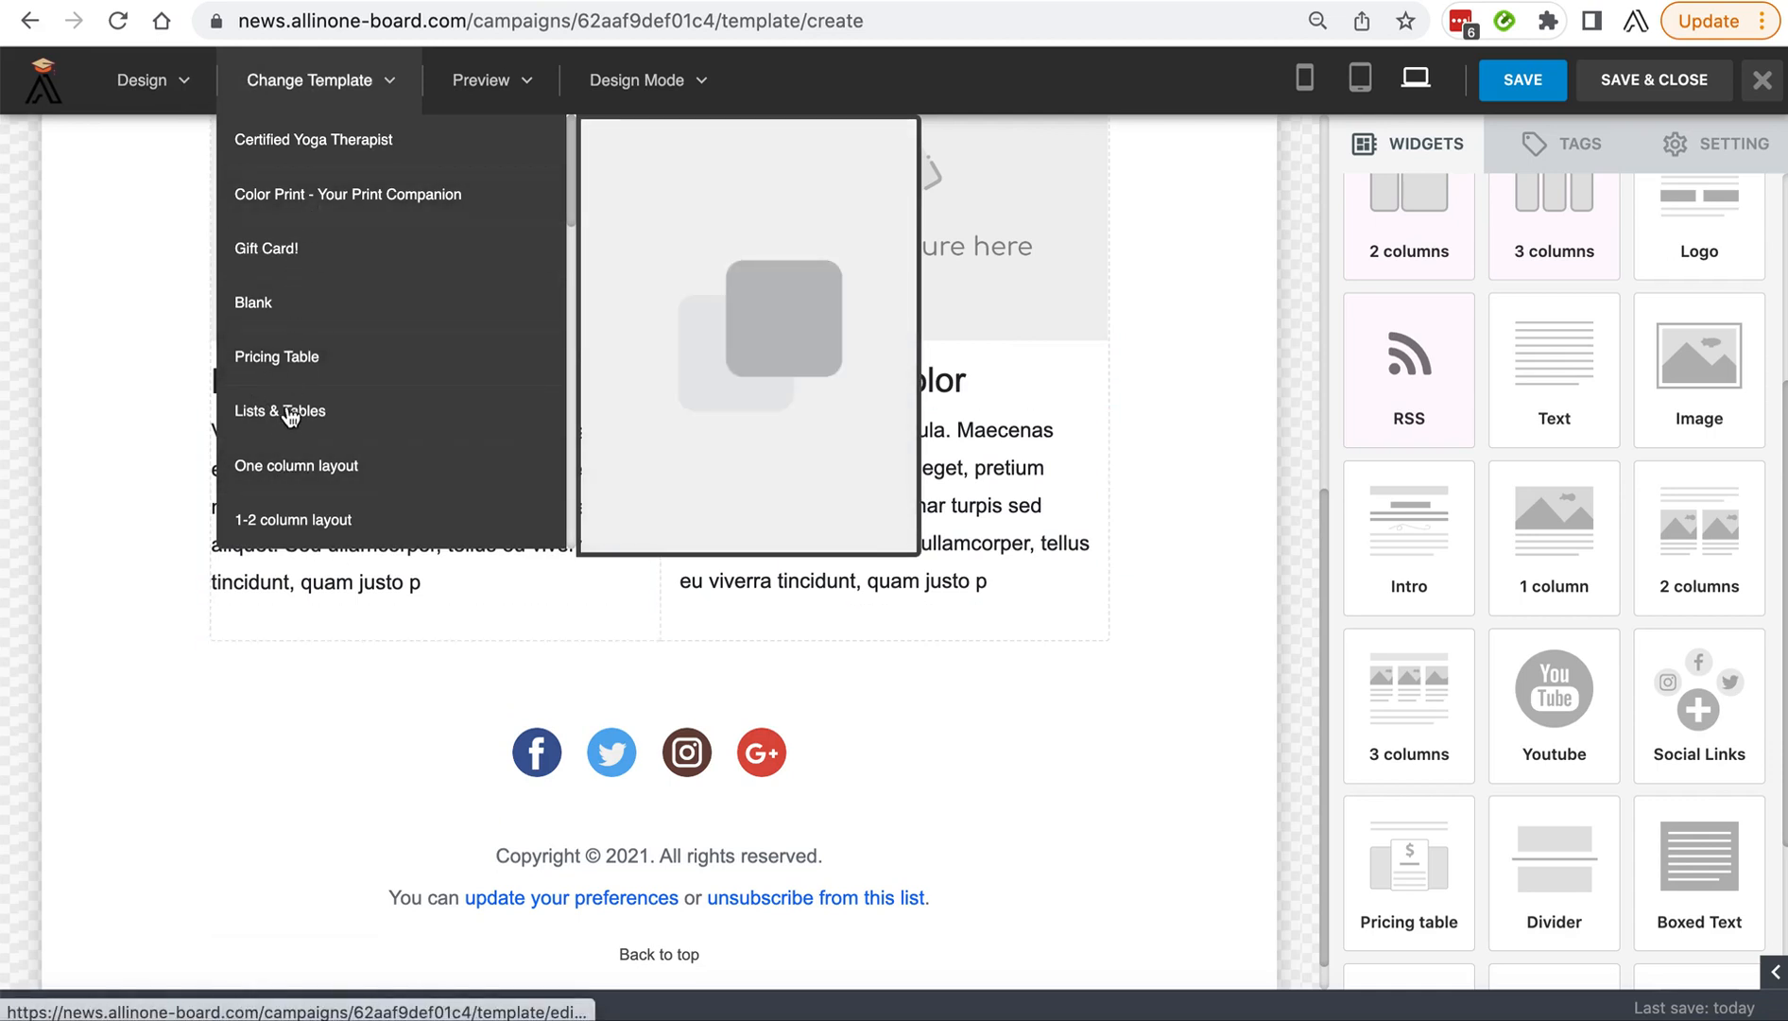
click(531, 94)
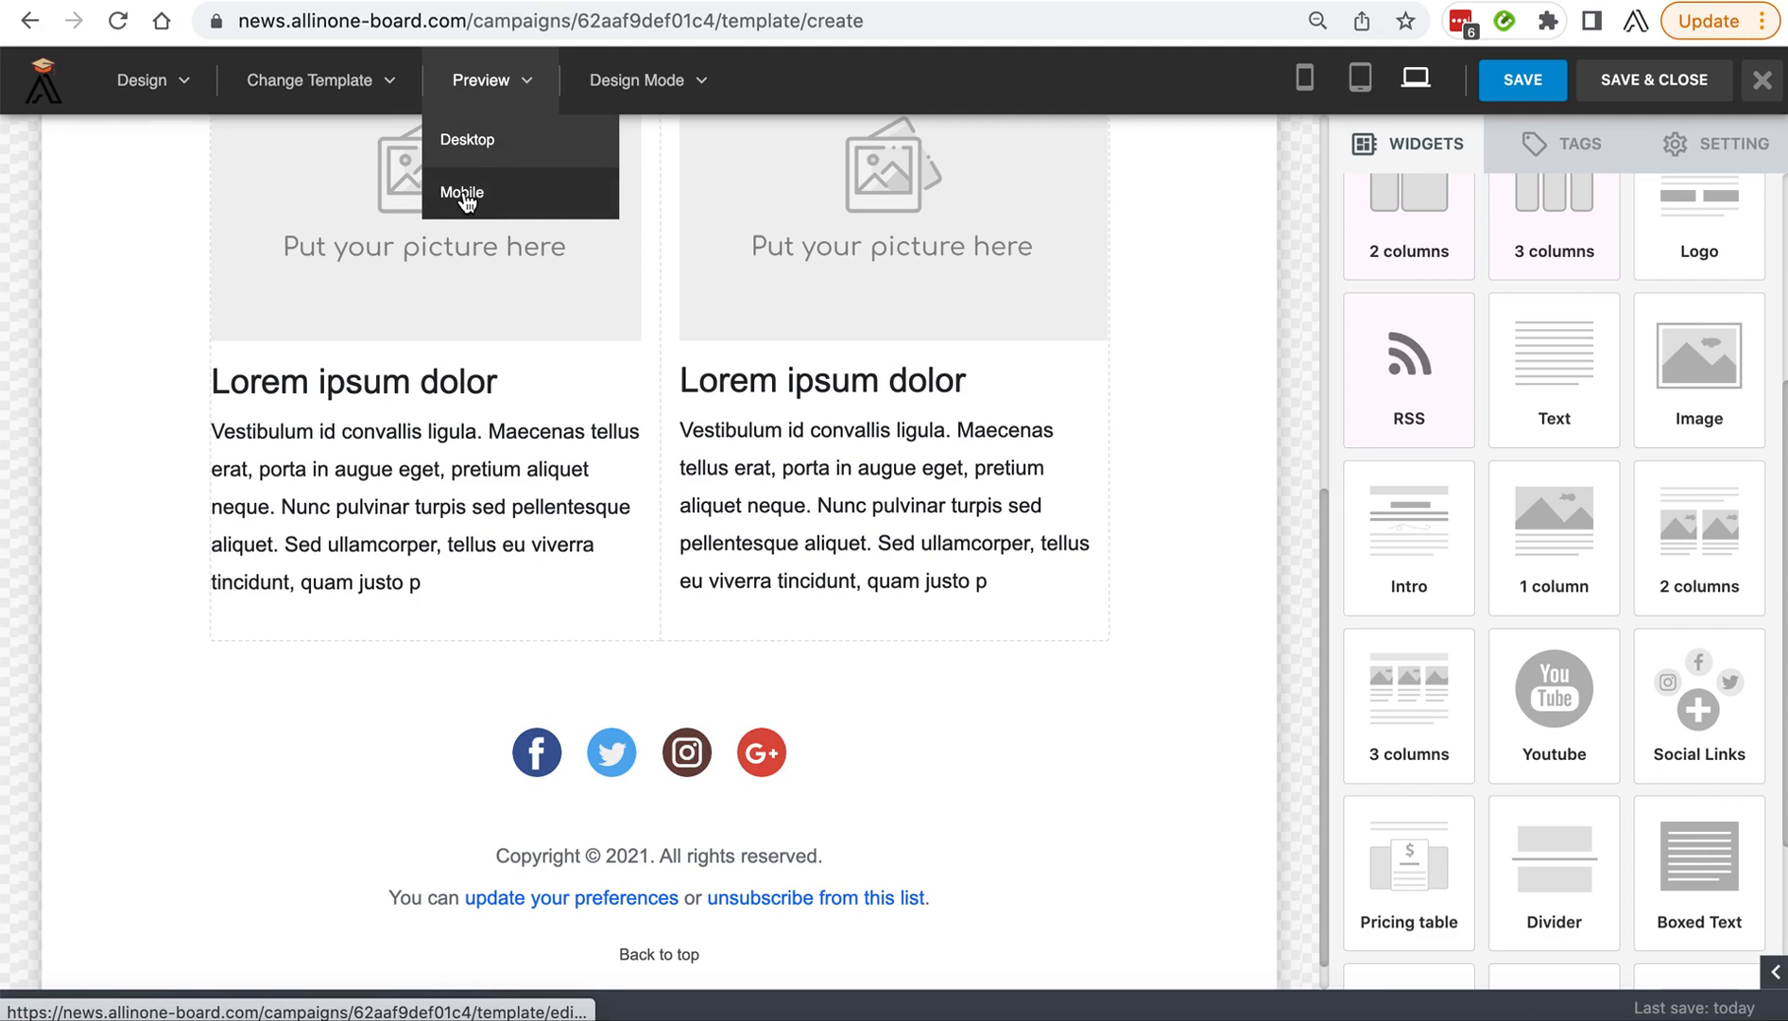
click(699, 85)
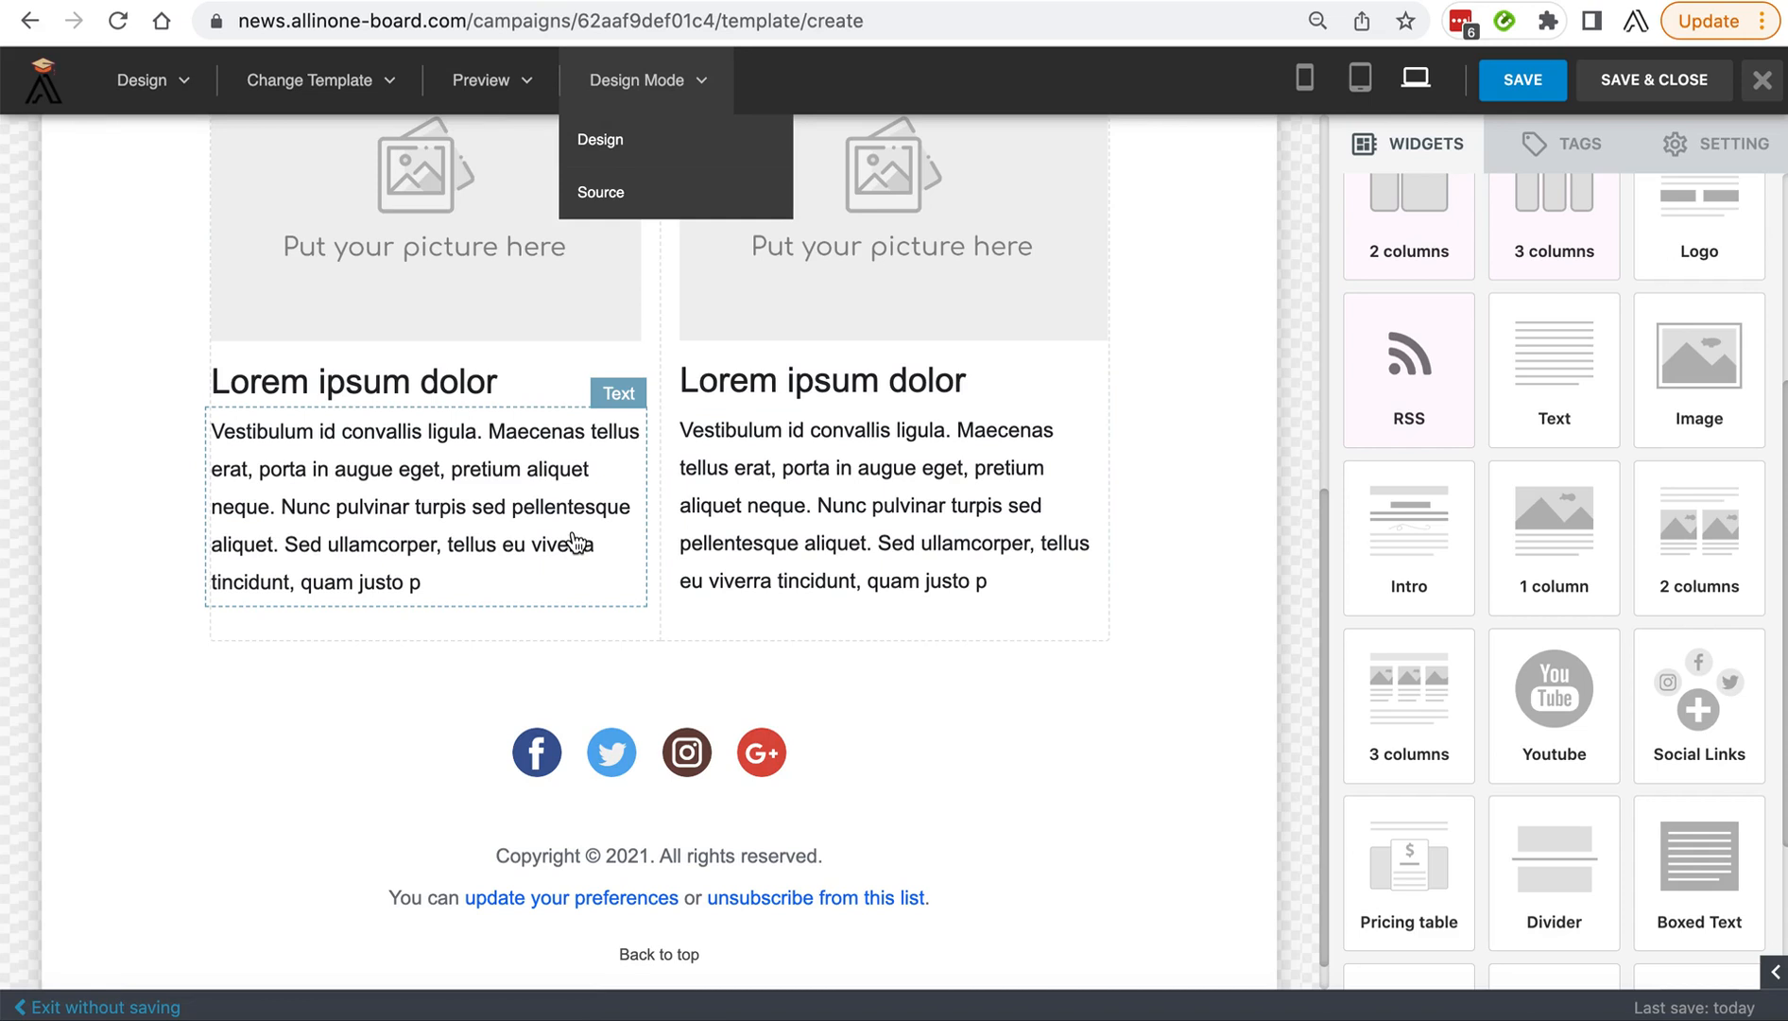
click(716, 89)
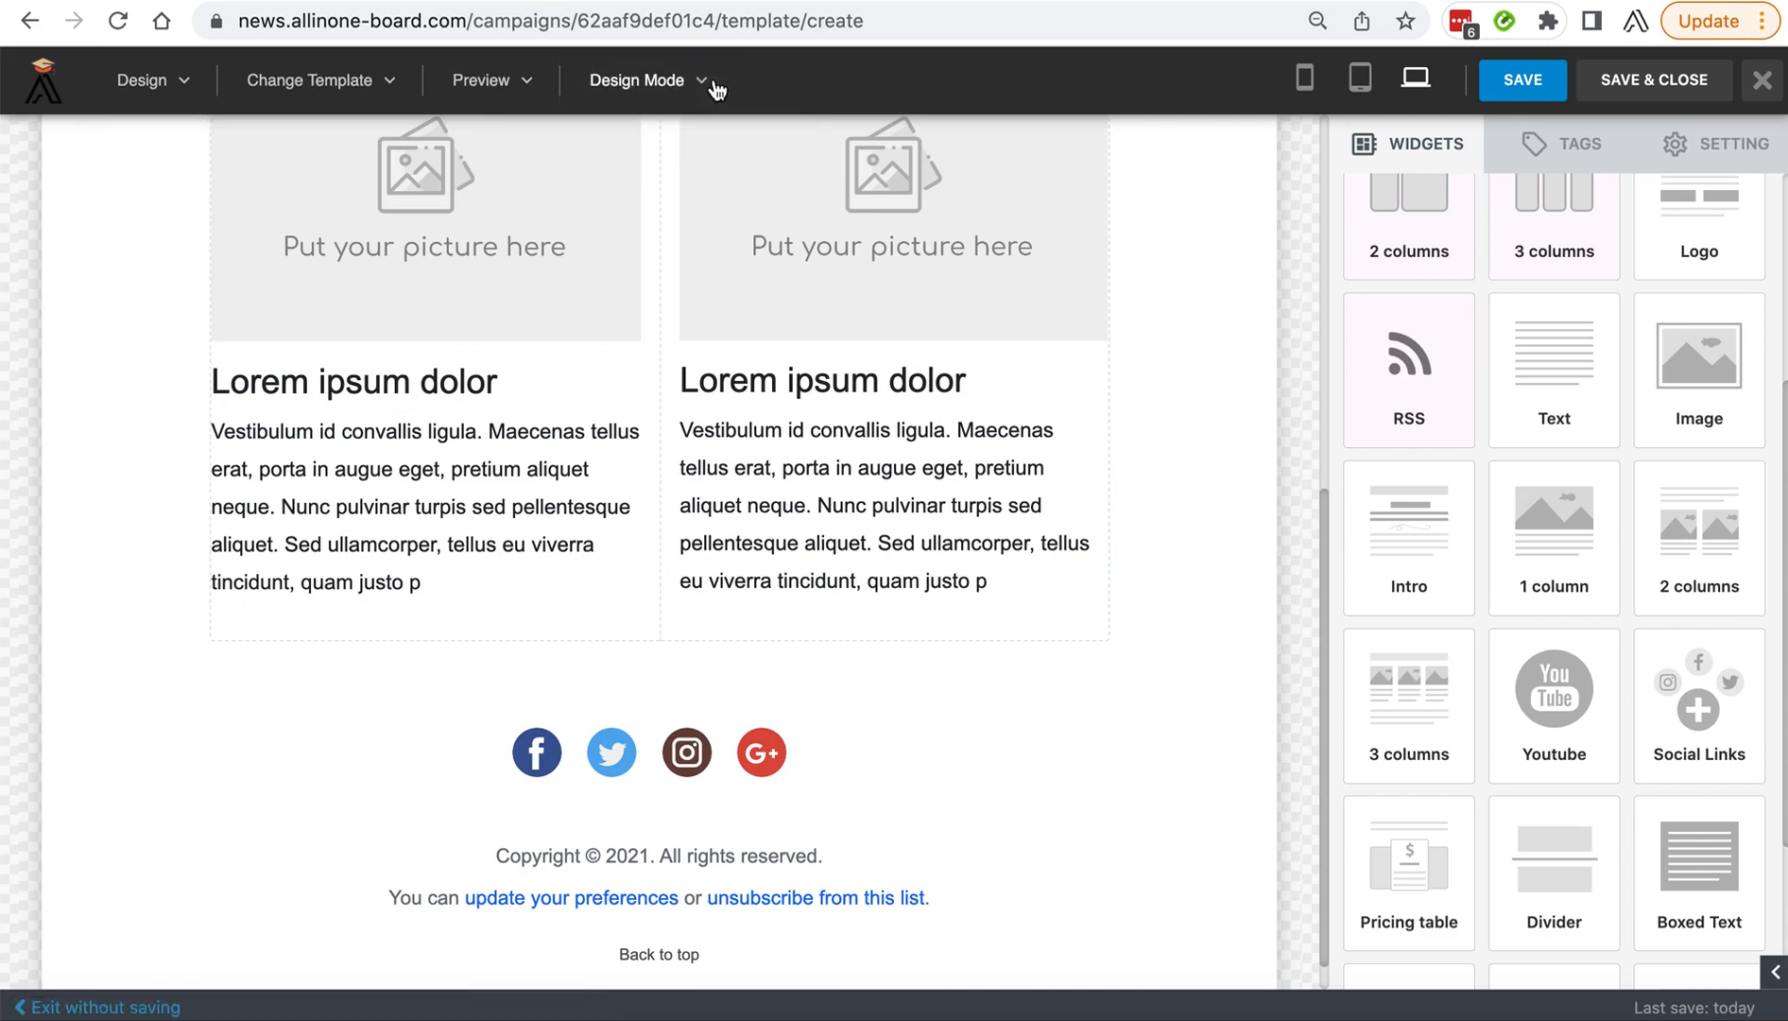
click(716, 89)
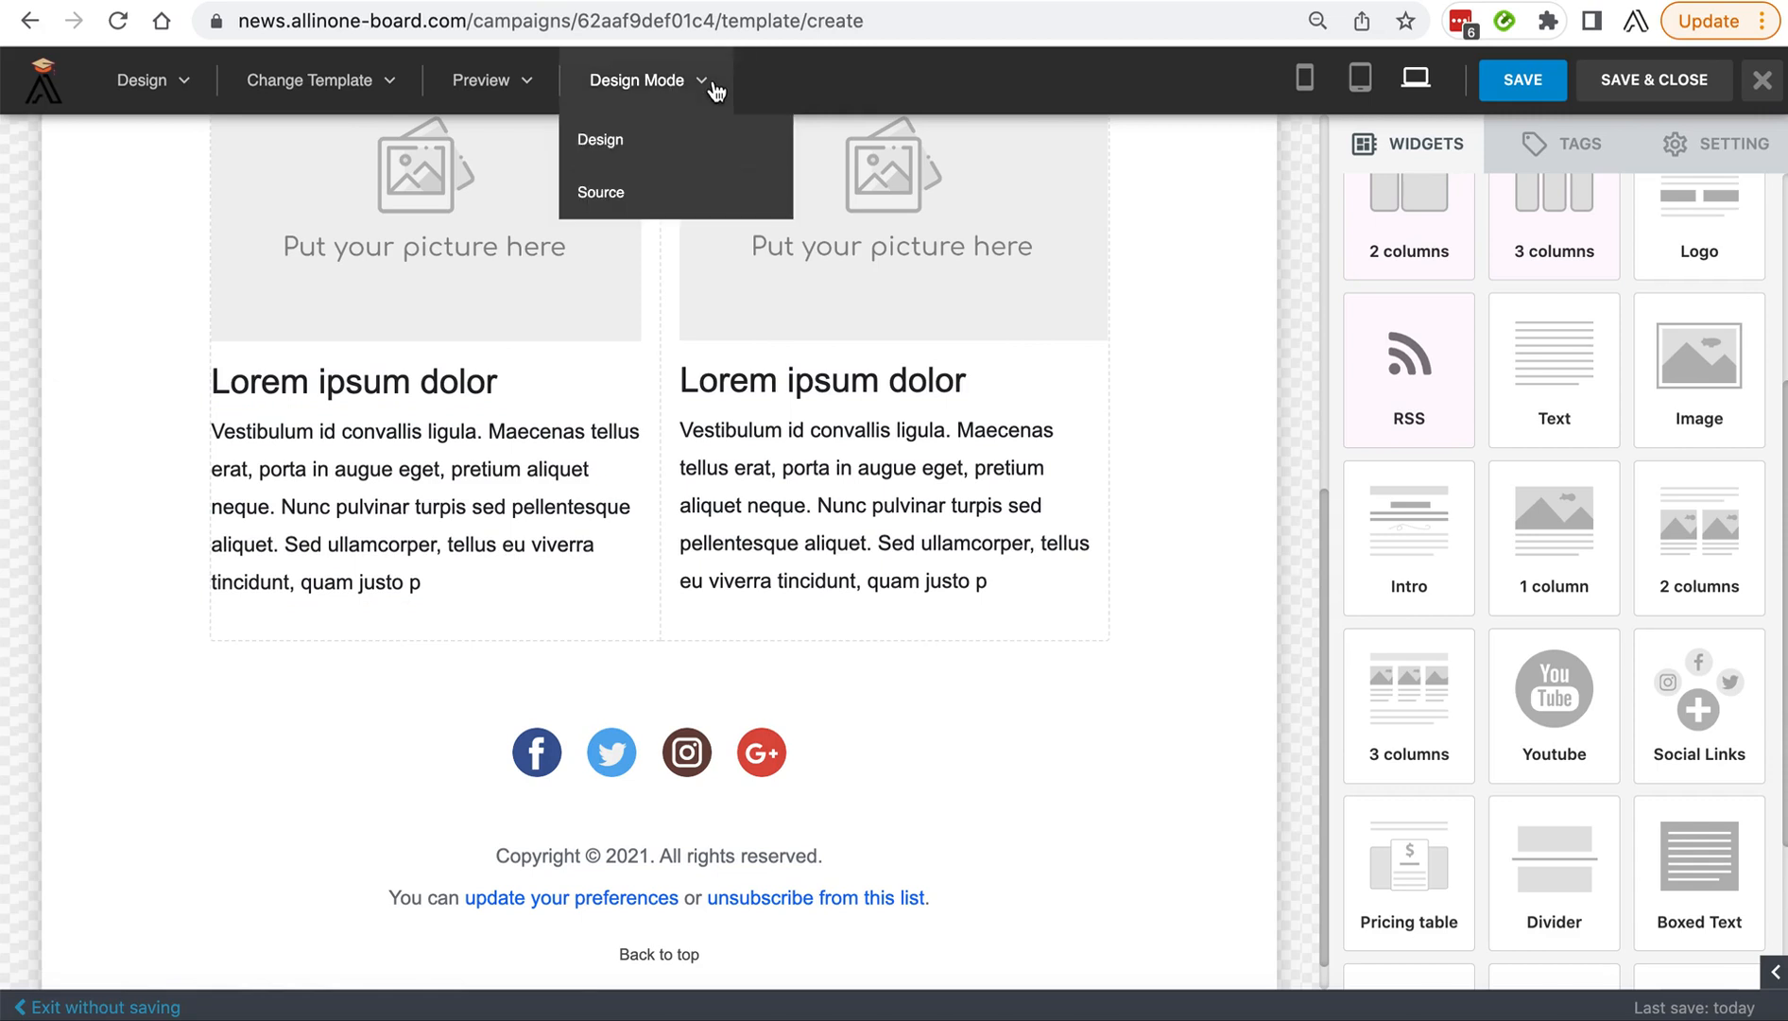
Inspect the content properties of the column text, both placeholder images, the header logo and the main heading.
click(616, 446)
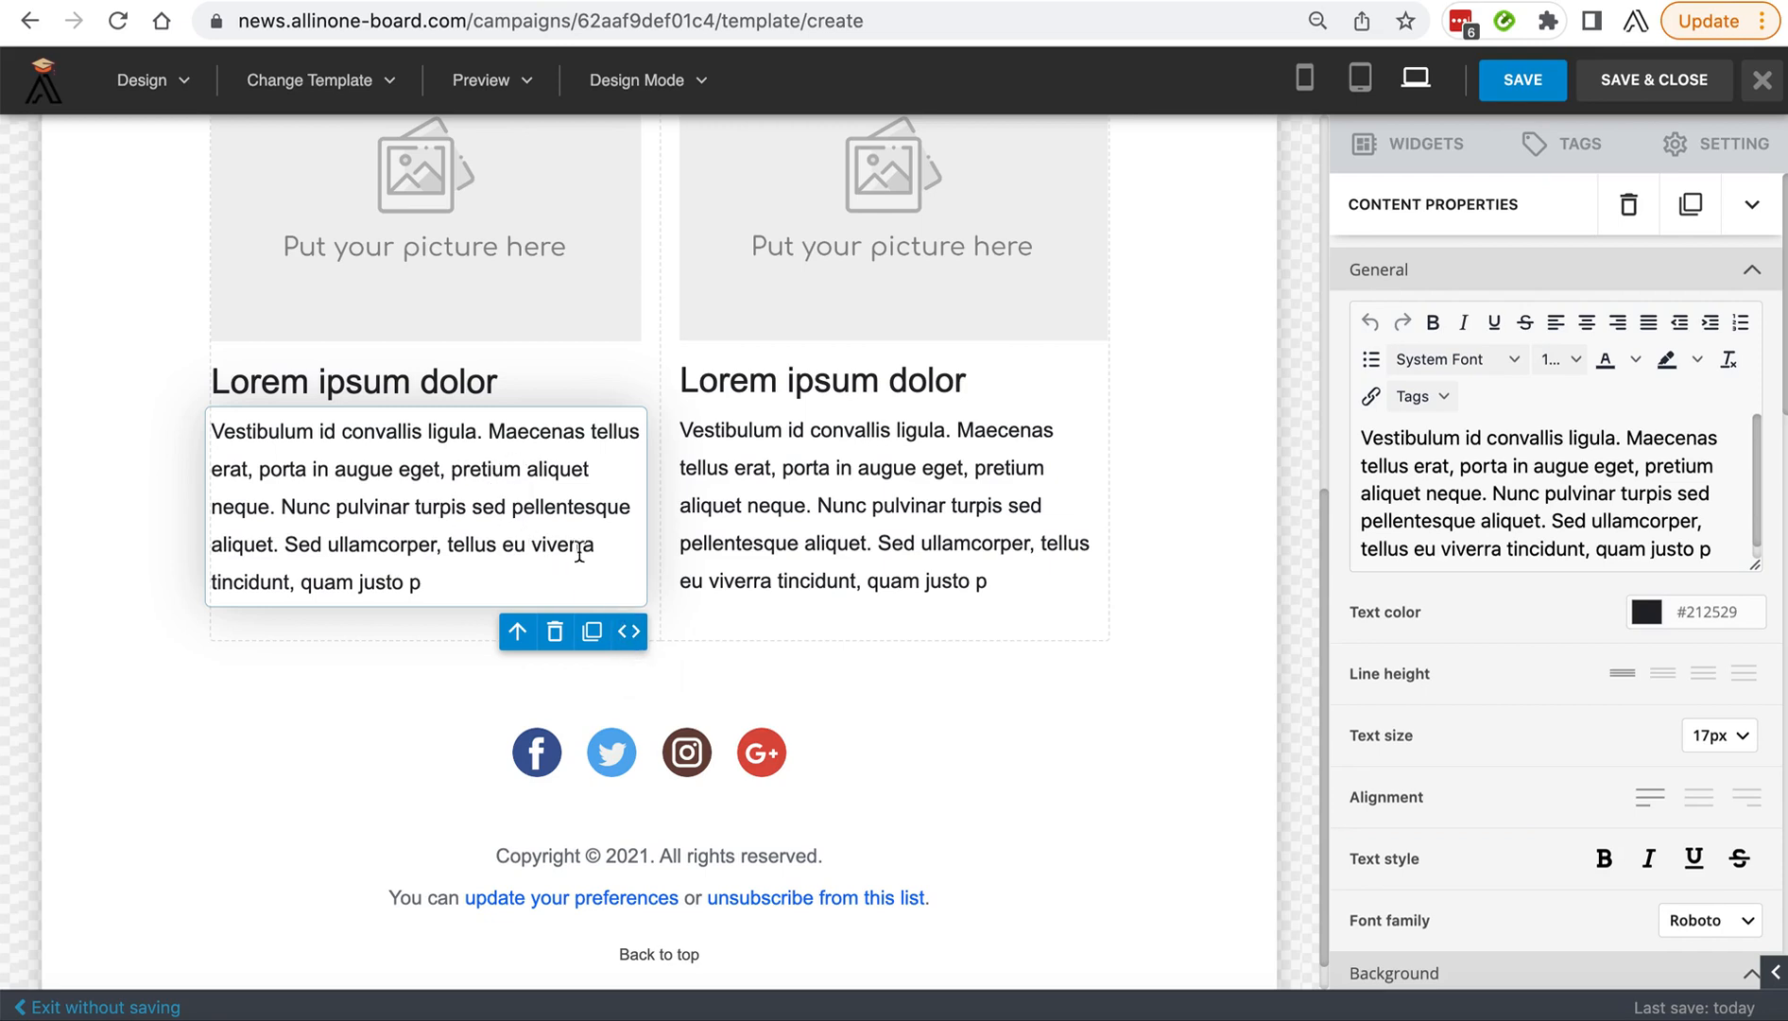
scroll(786, 444, up, 3)
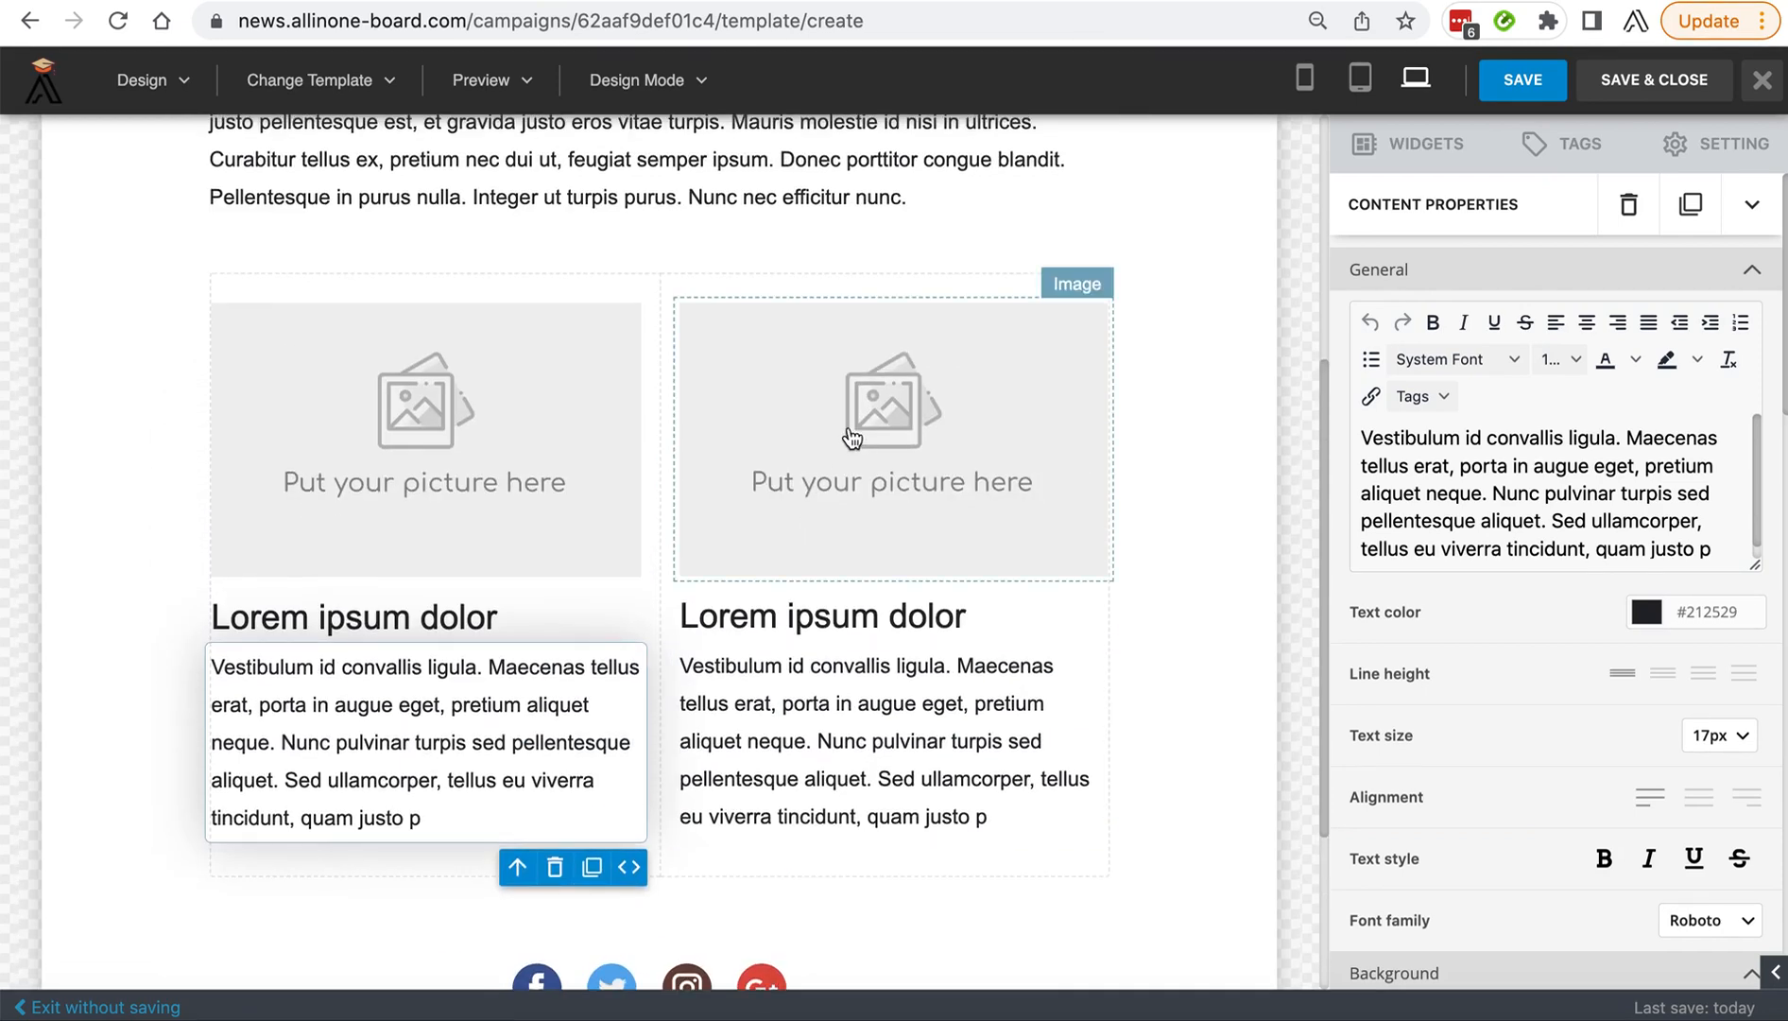
click(849, 435)
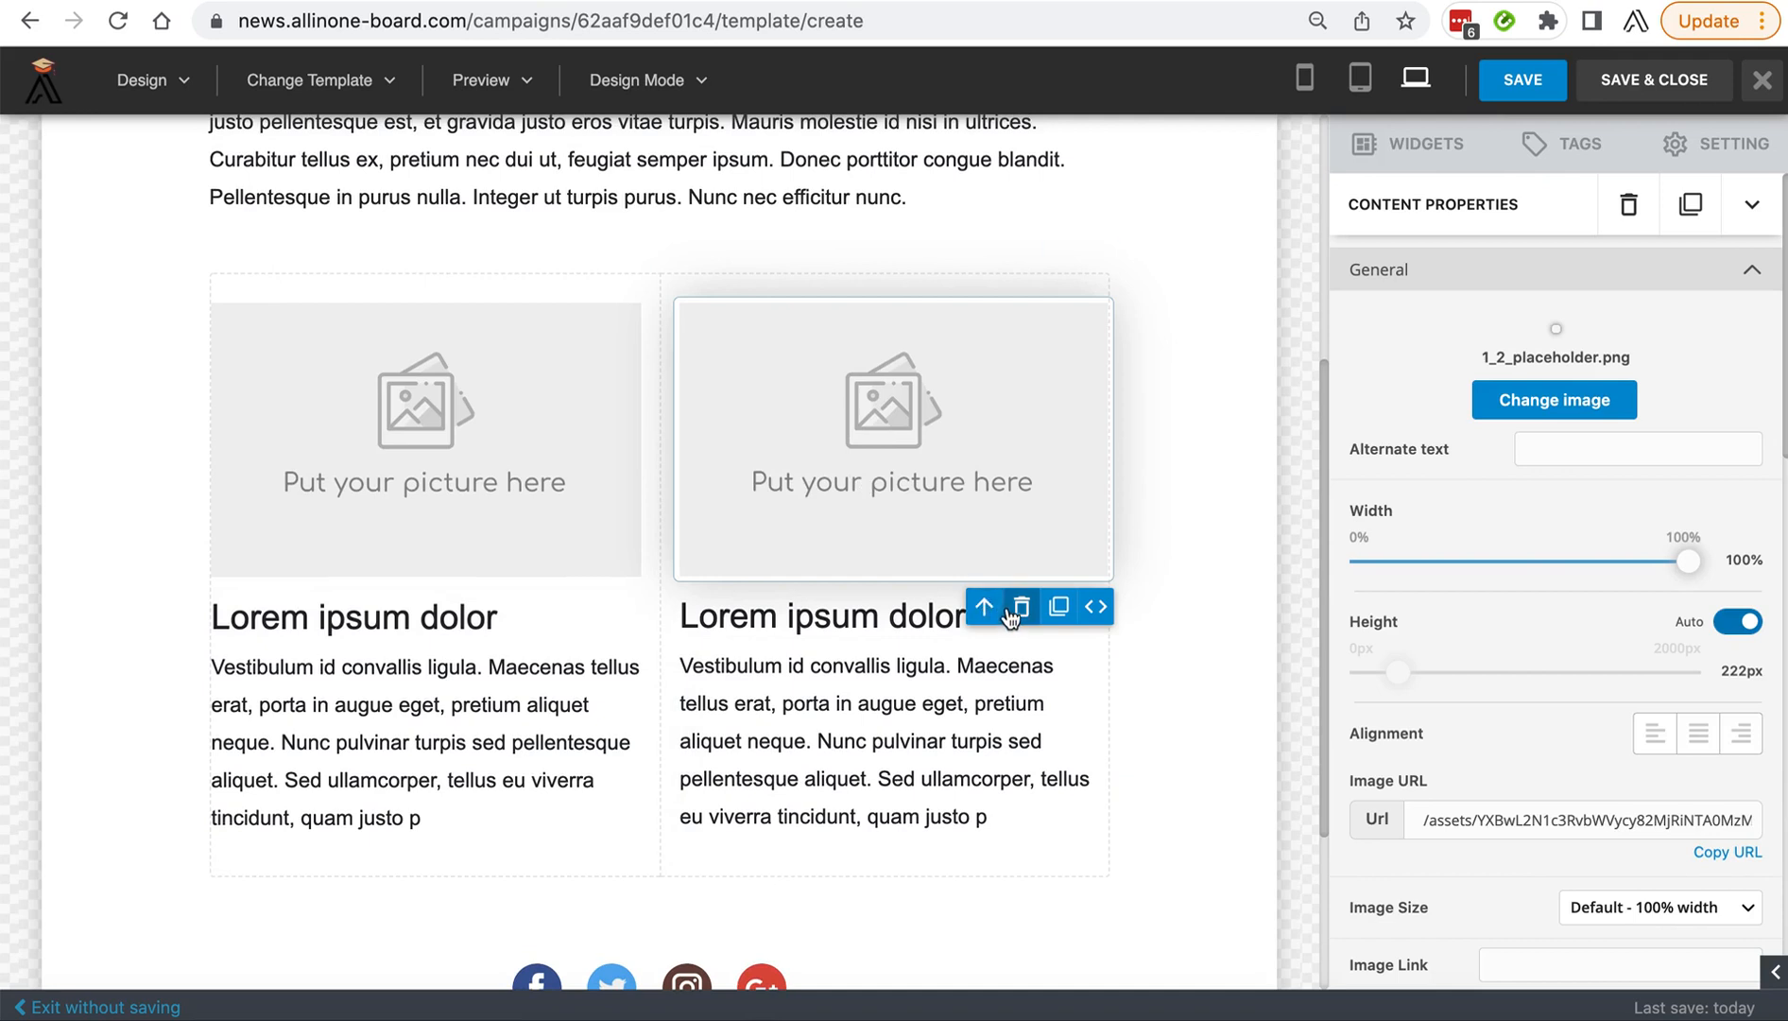
click(515, 477)
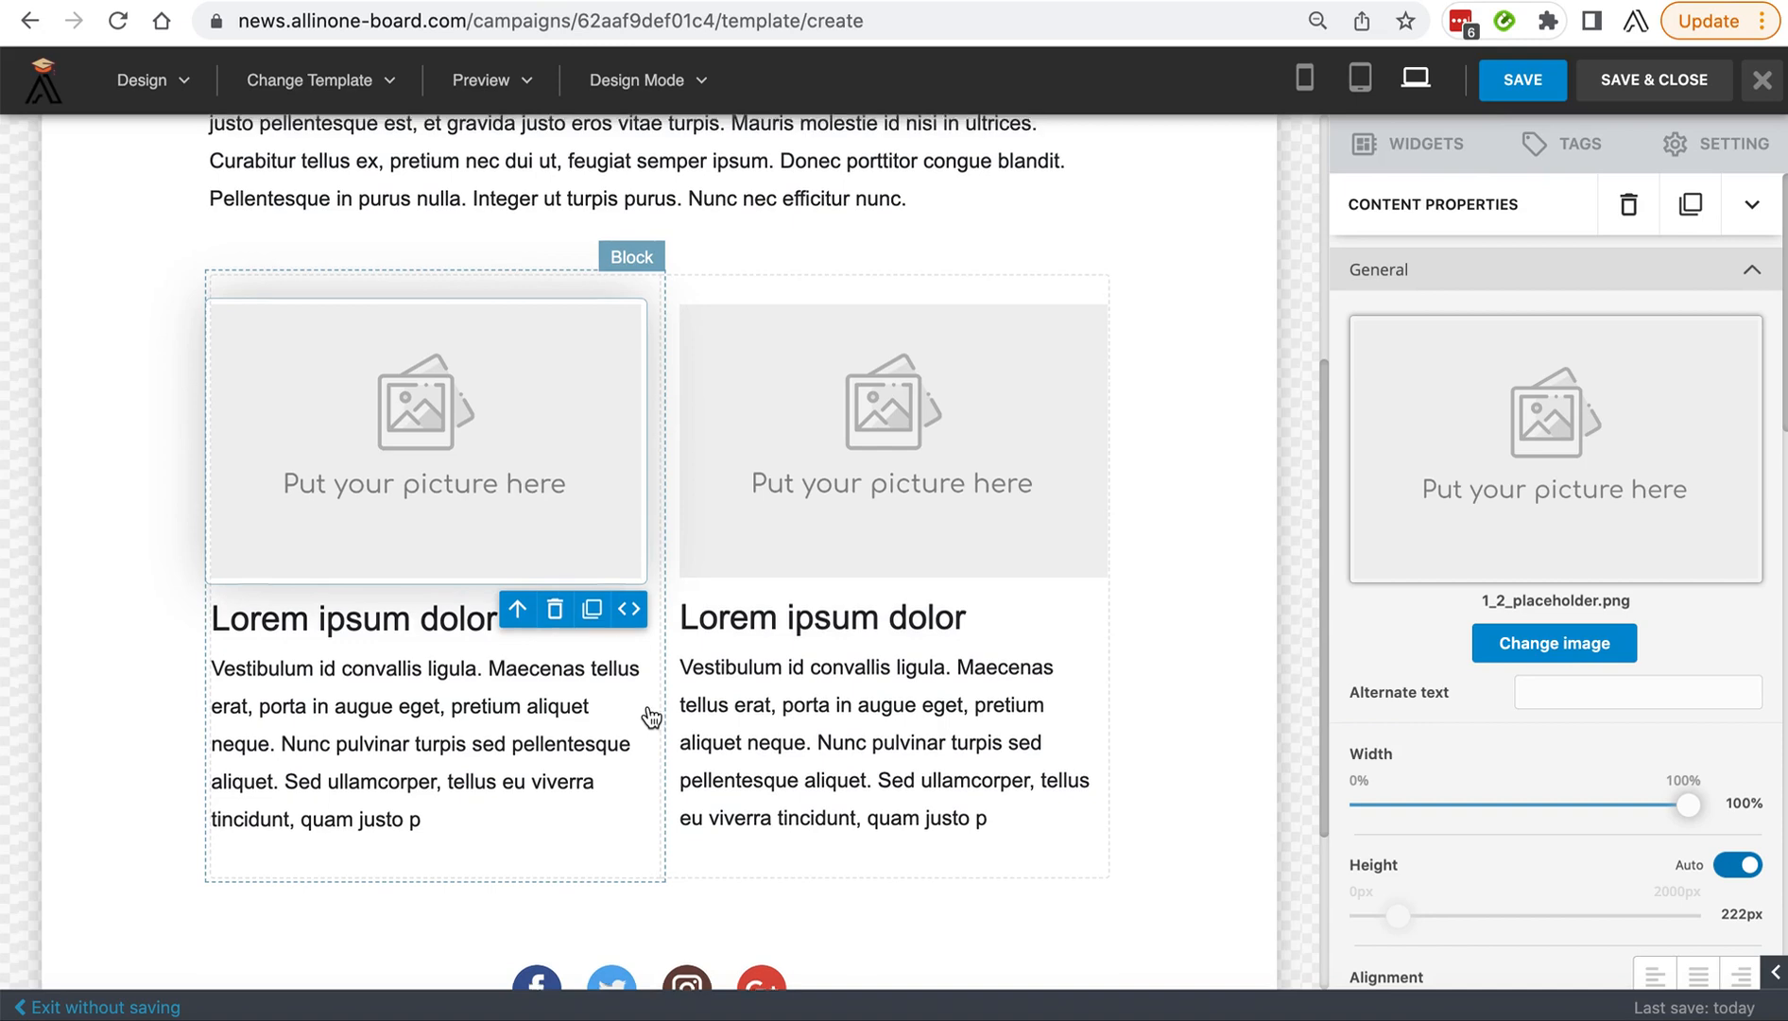
scroll(651, 716, up, 5)
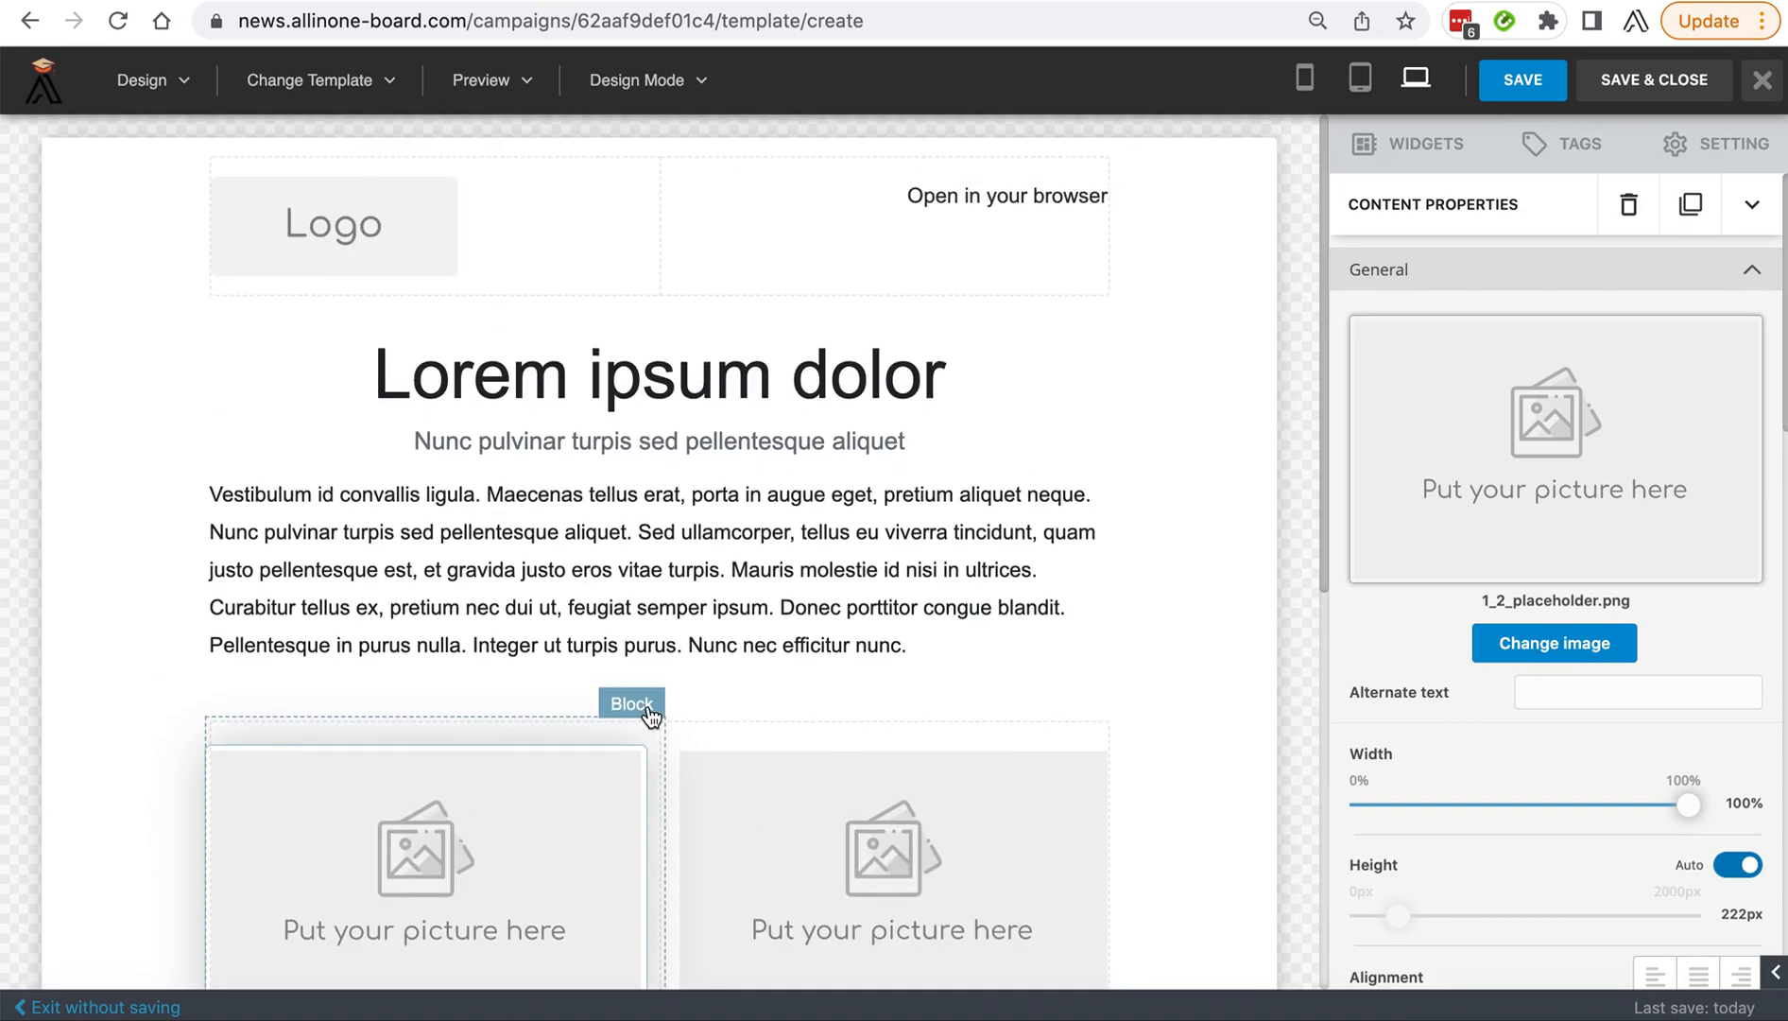
click(431, 235)
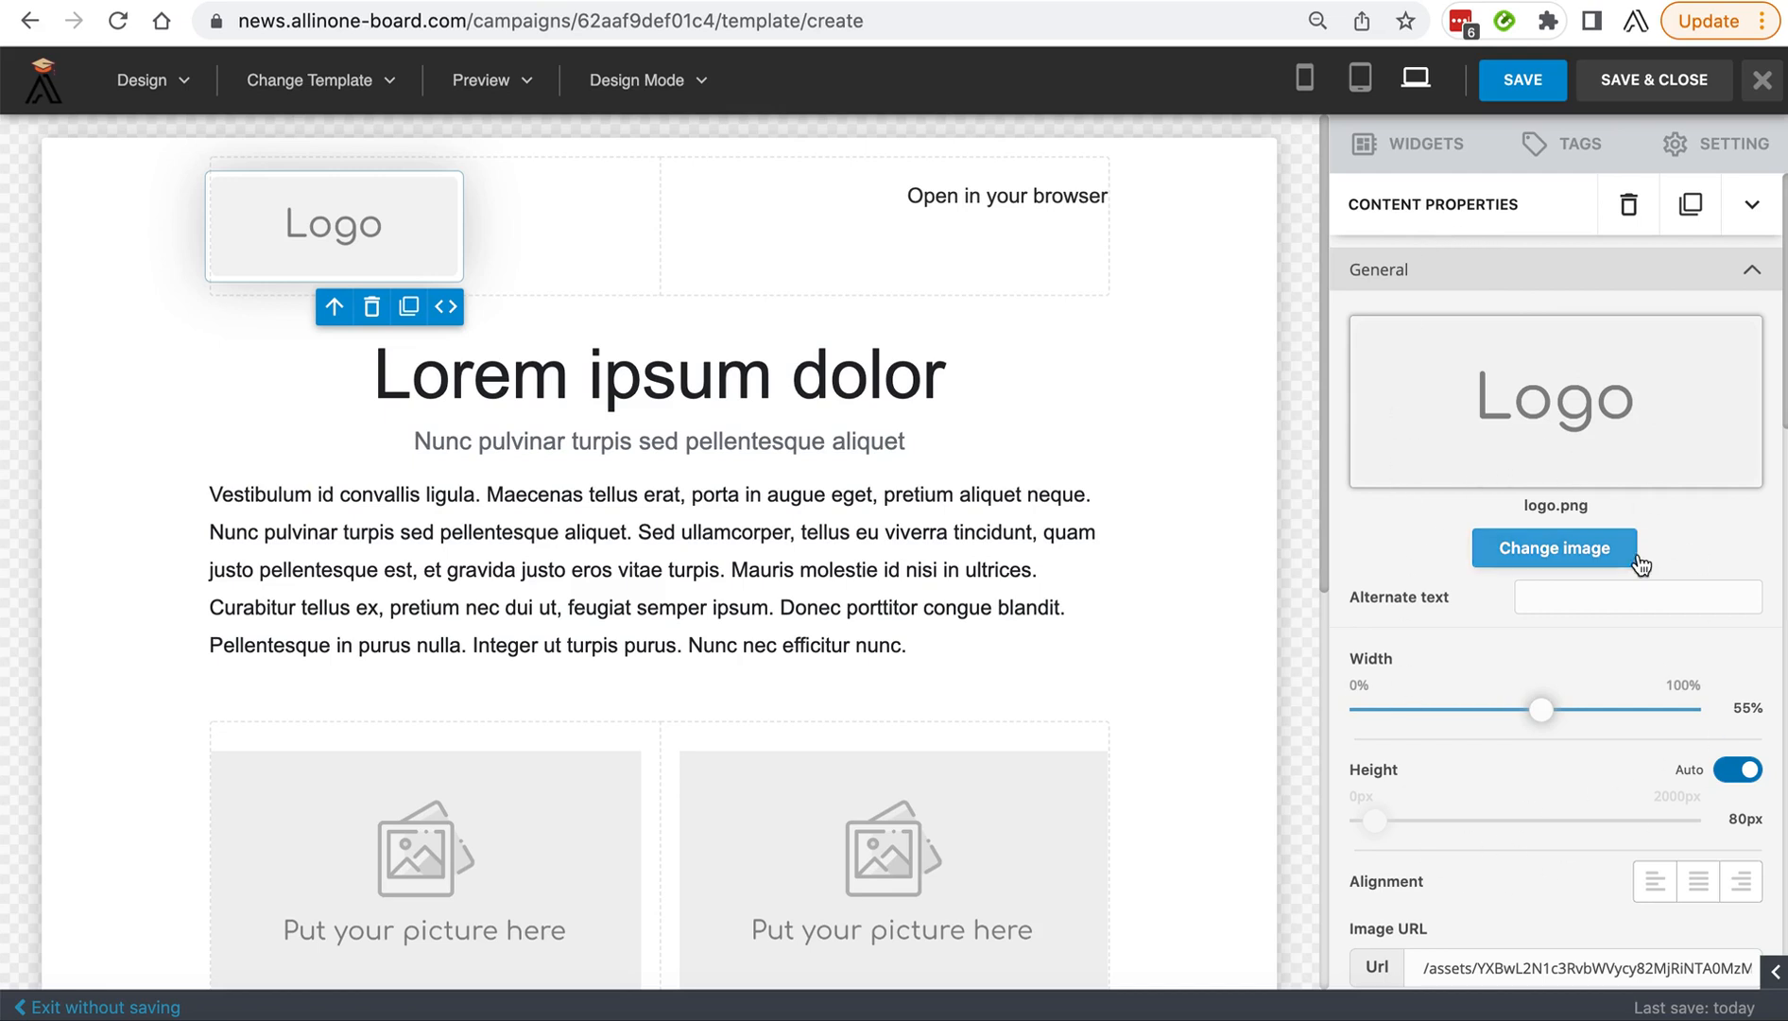
click(894, 416)
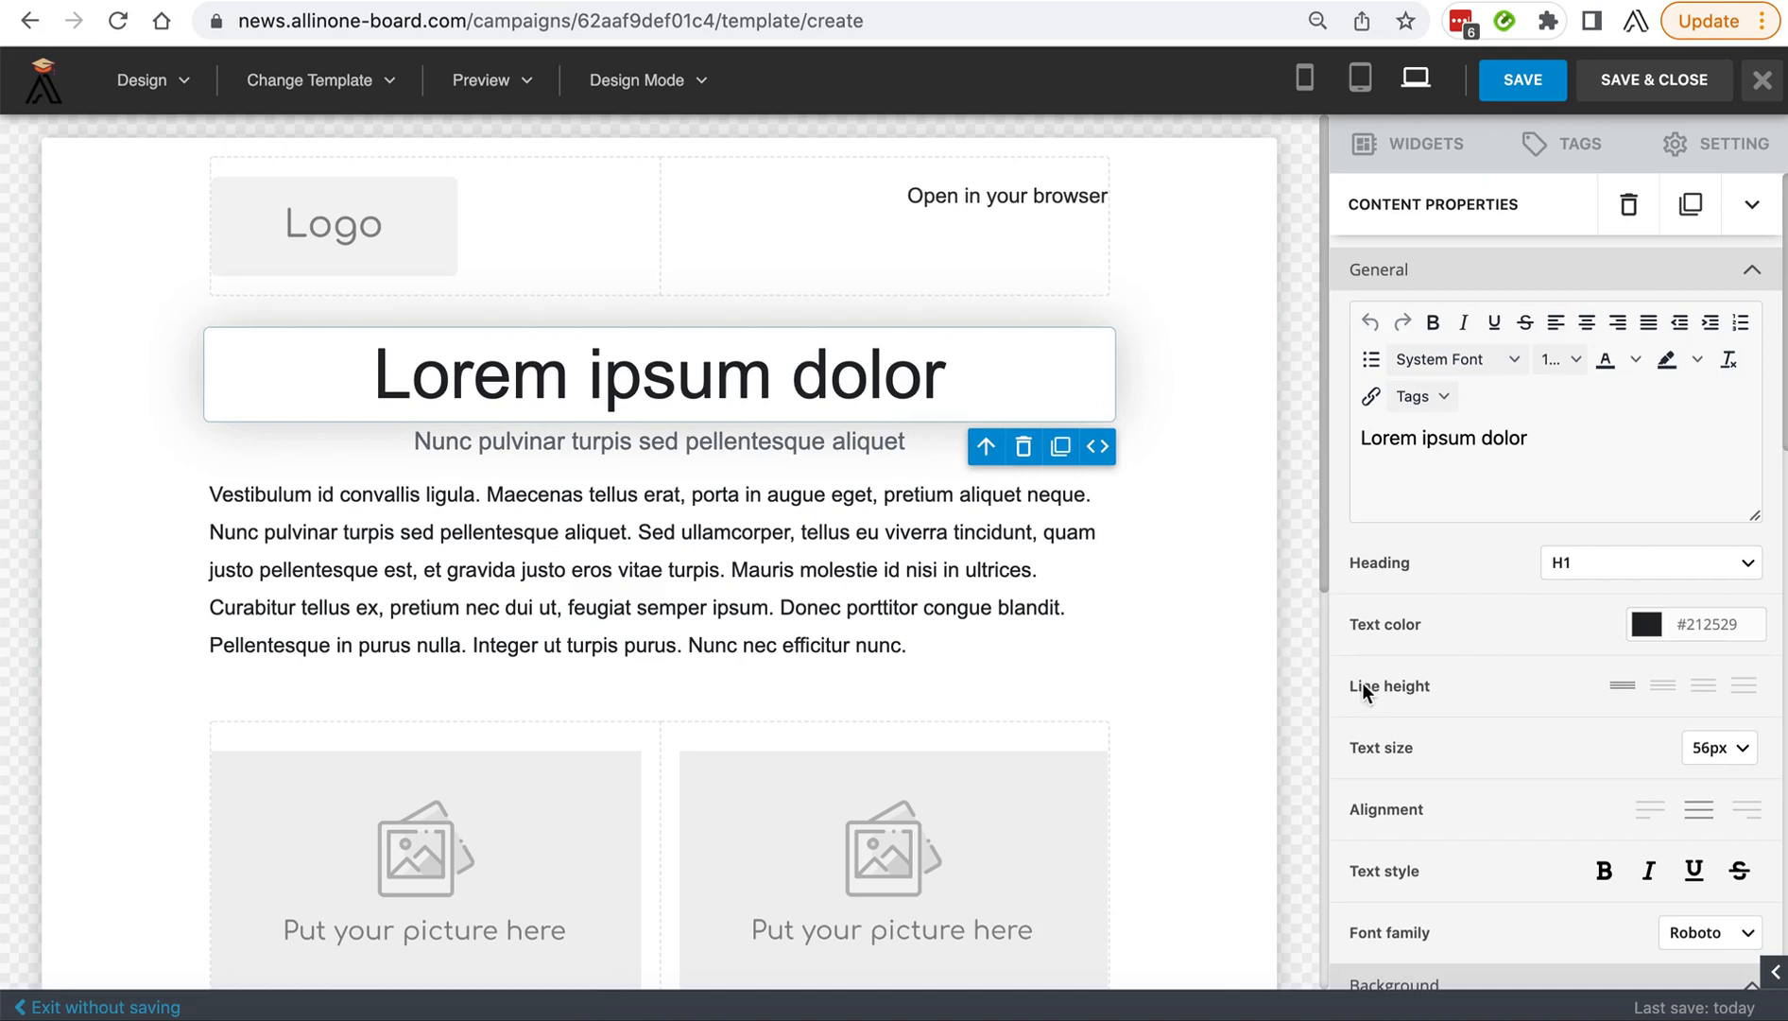
Open the image replacement dialog for the header logo and show the images stored in the File Manager.
click(304, 236)
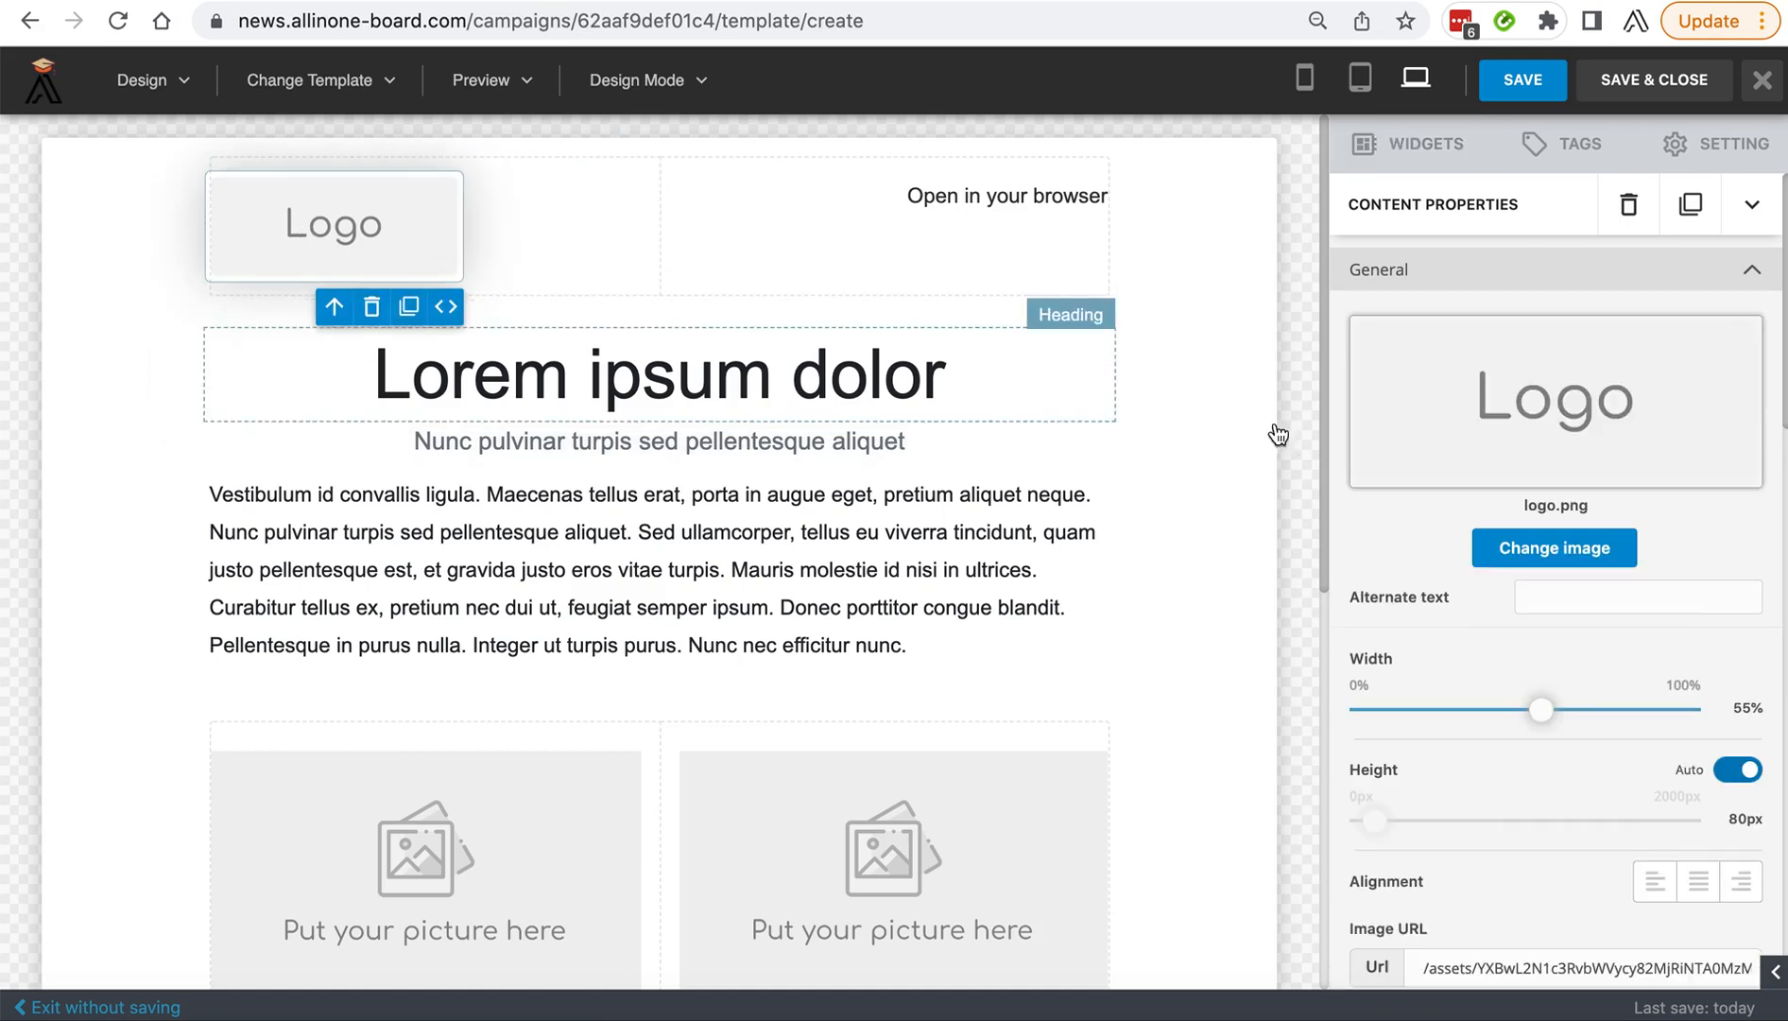
click(1535, 542)
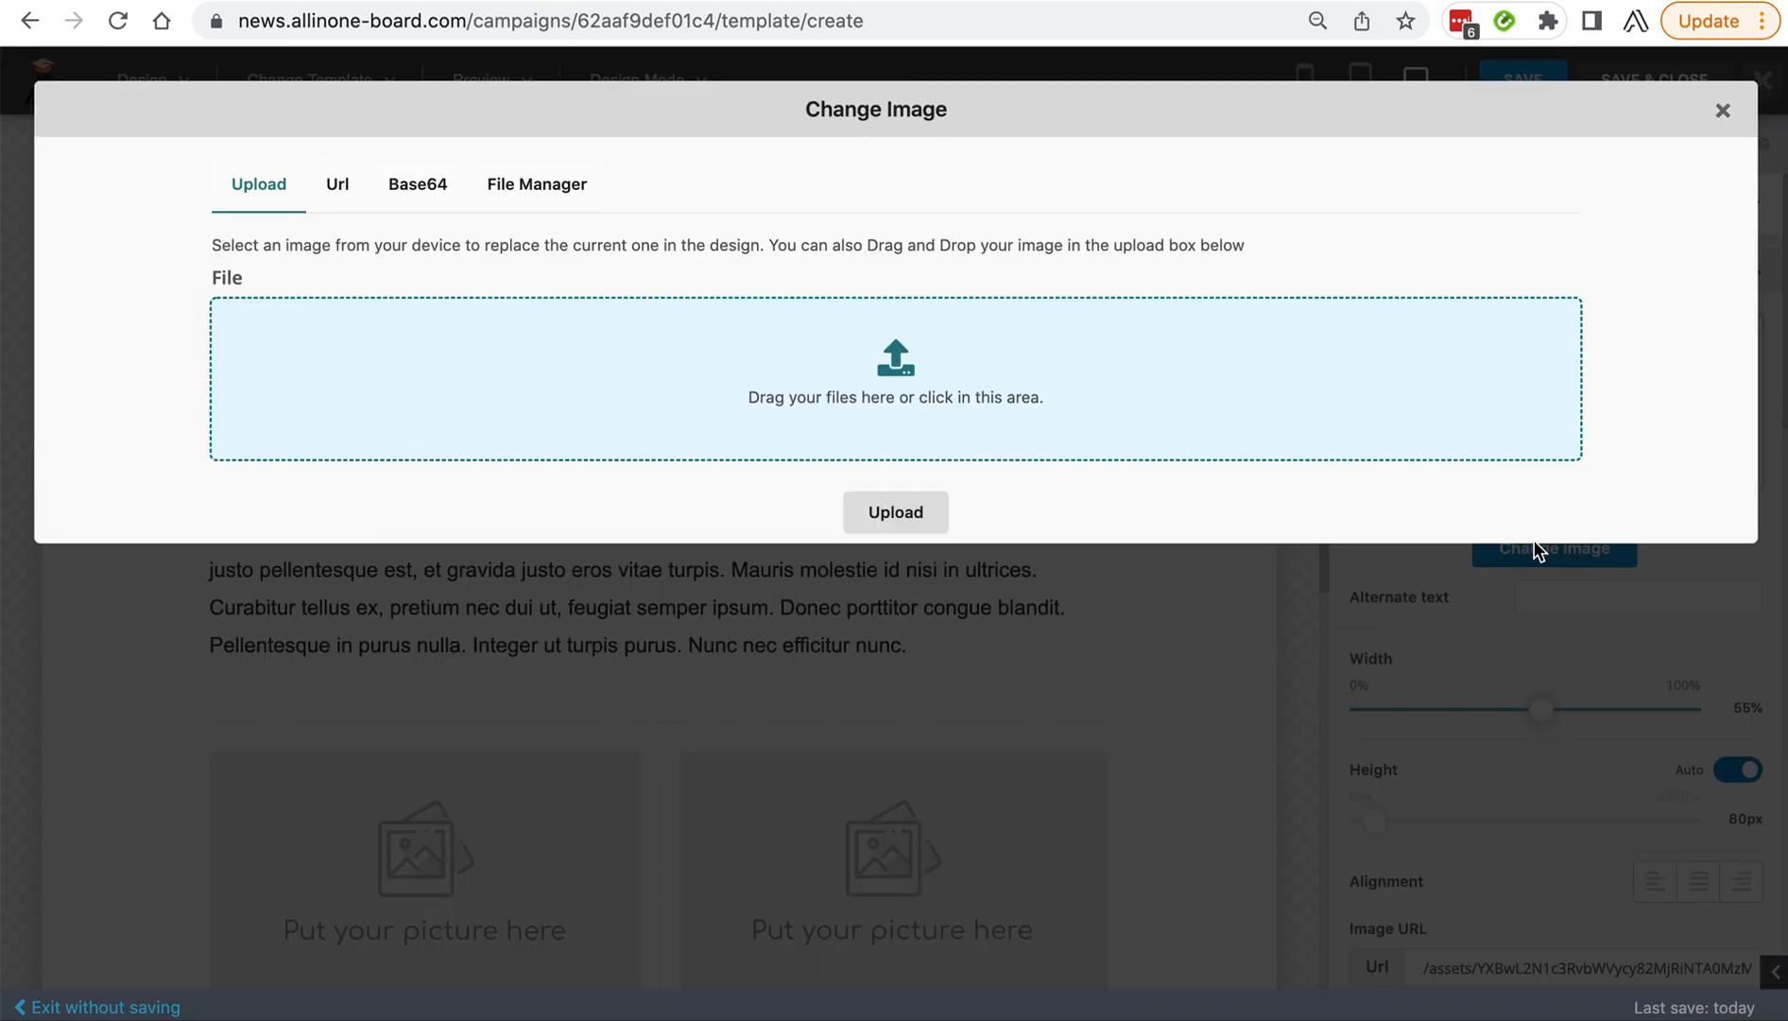
click(526, 189)
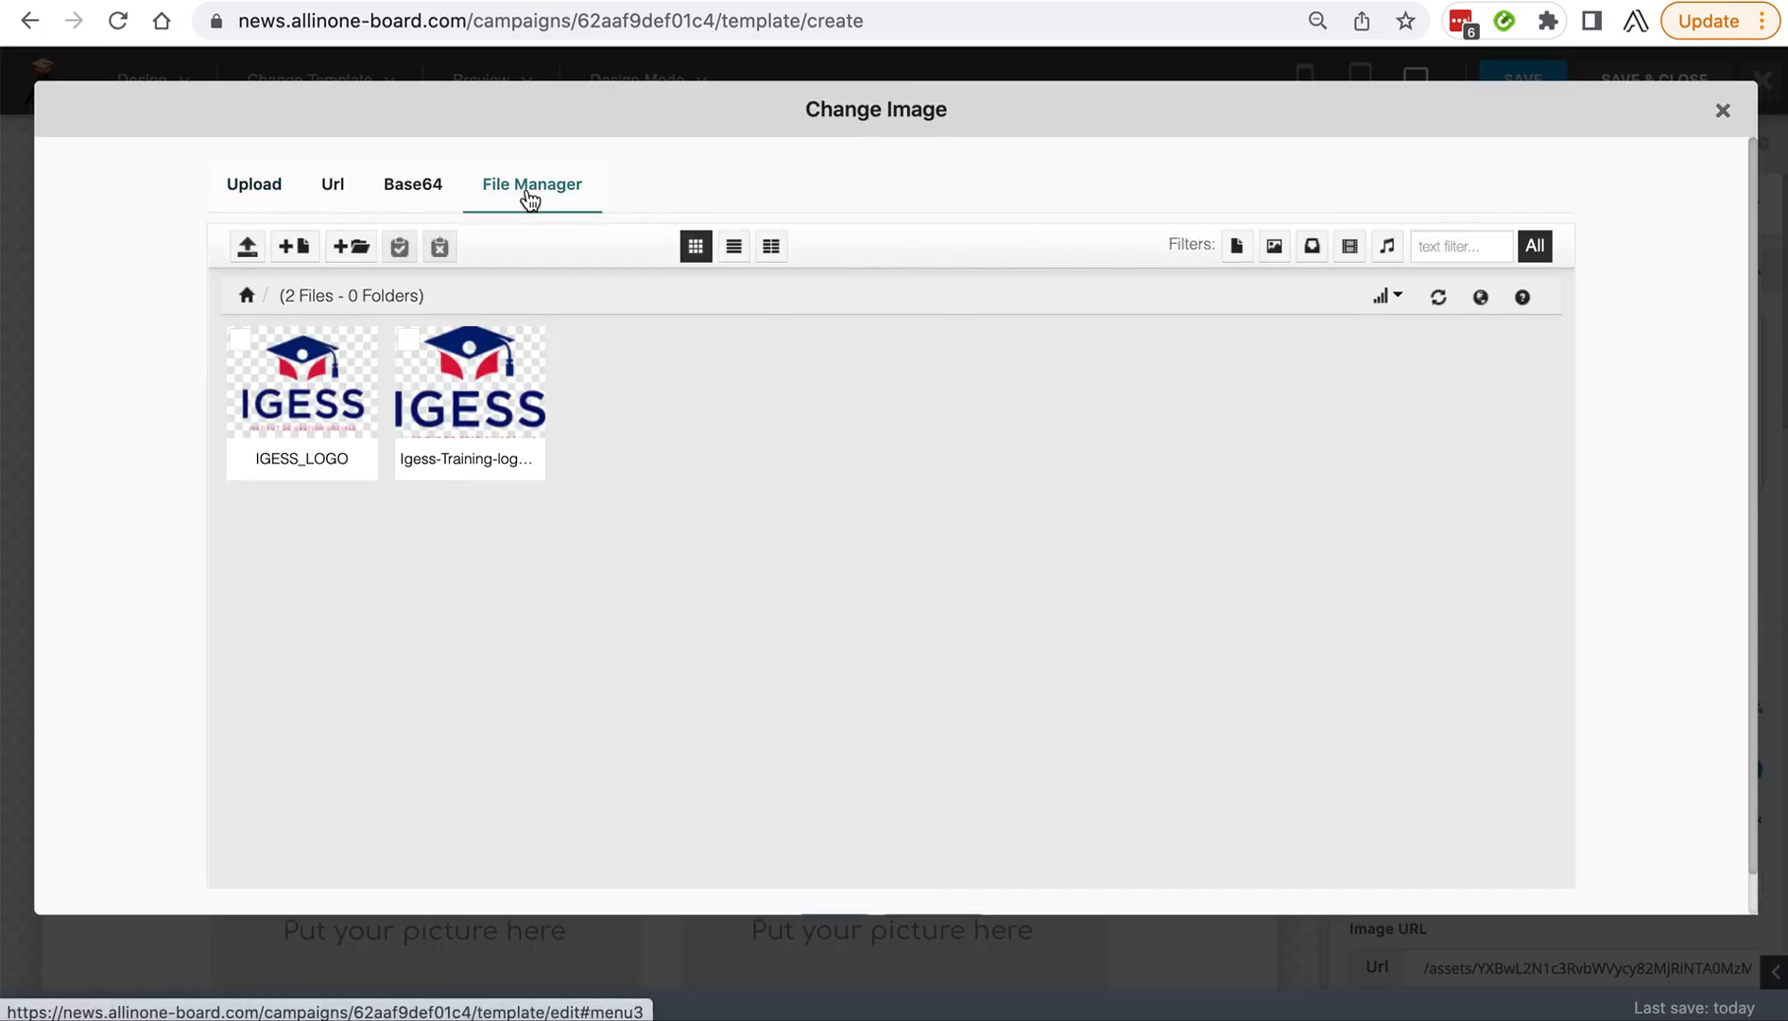
mouse_move(309, 395)
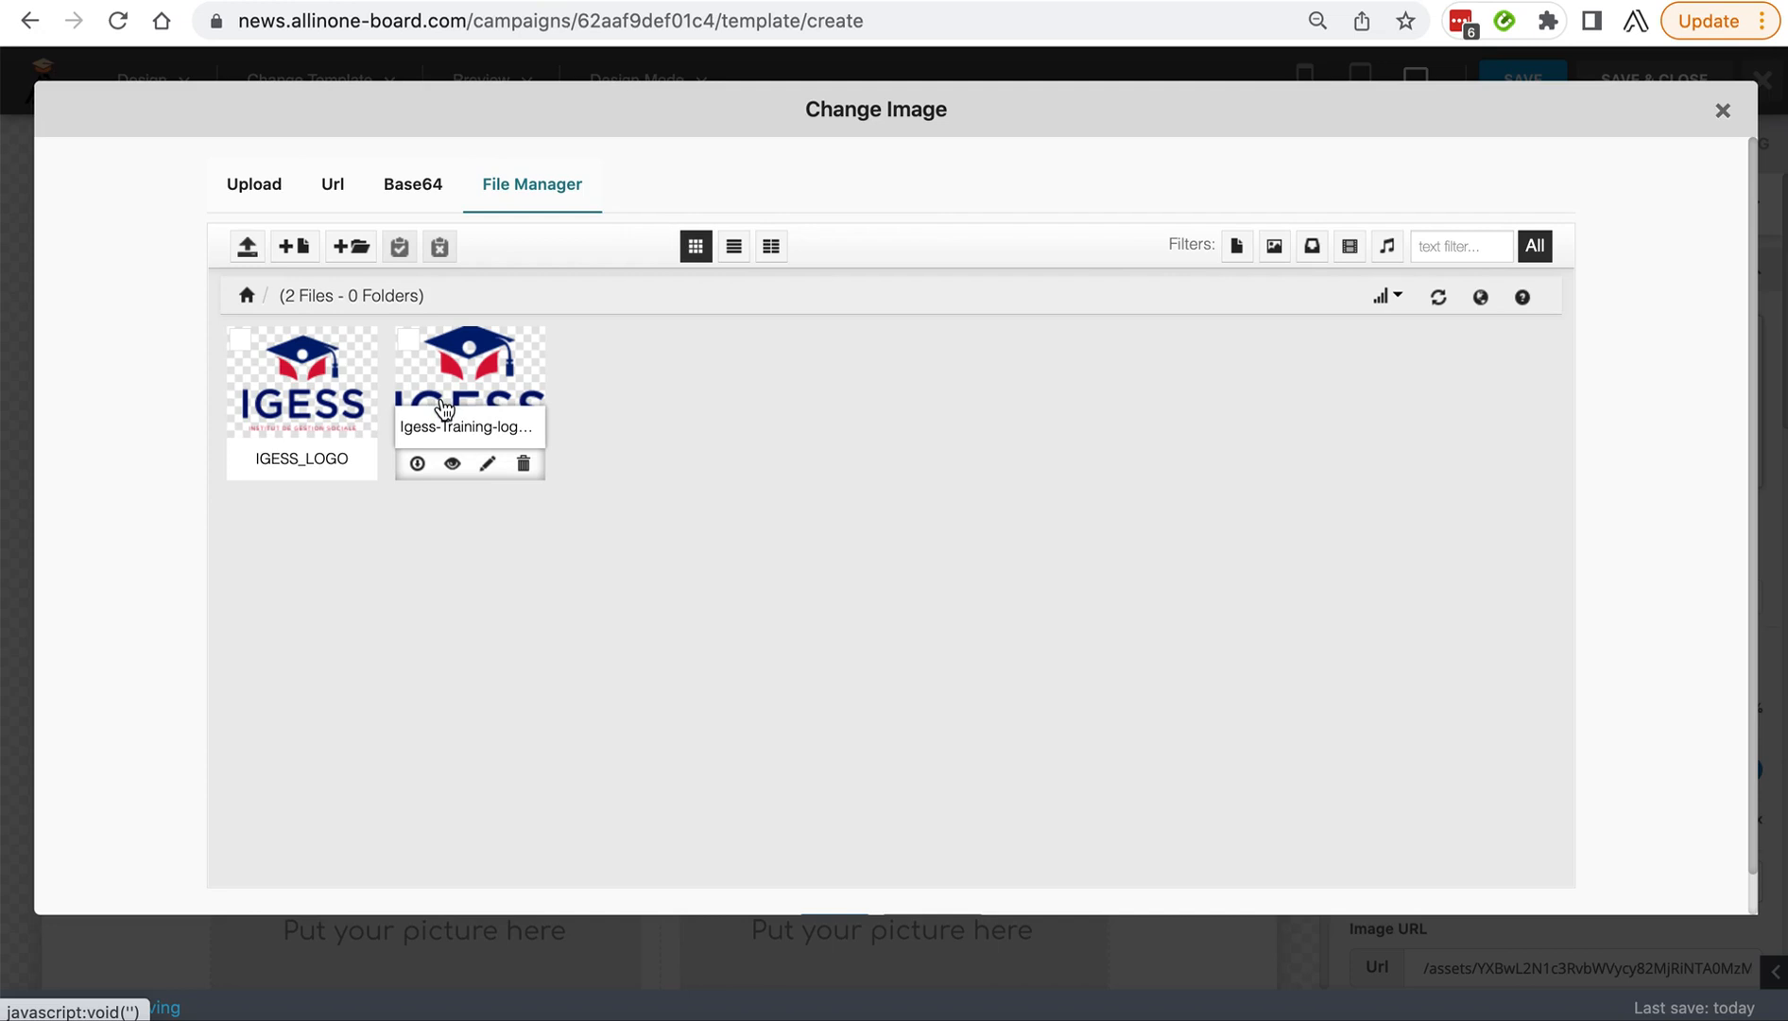
click(265, 186)
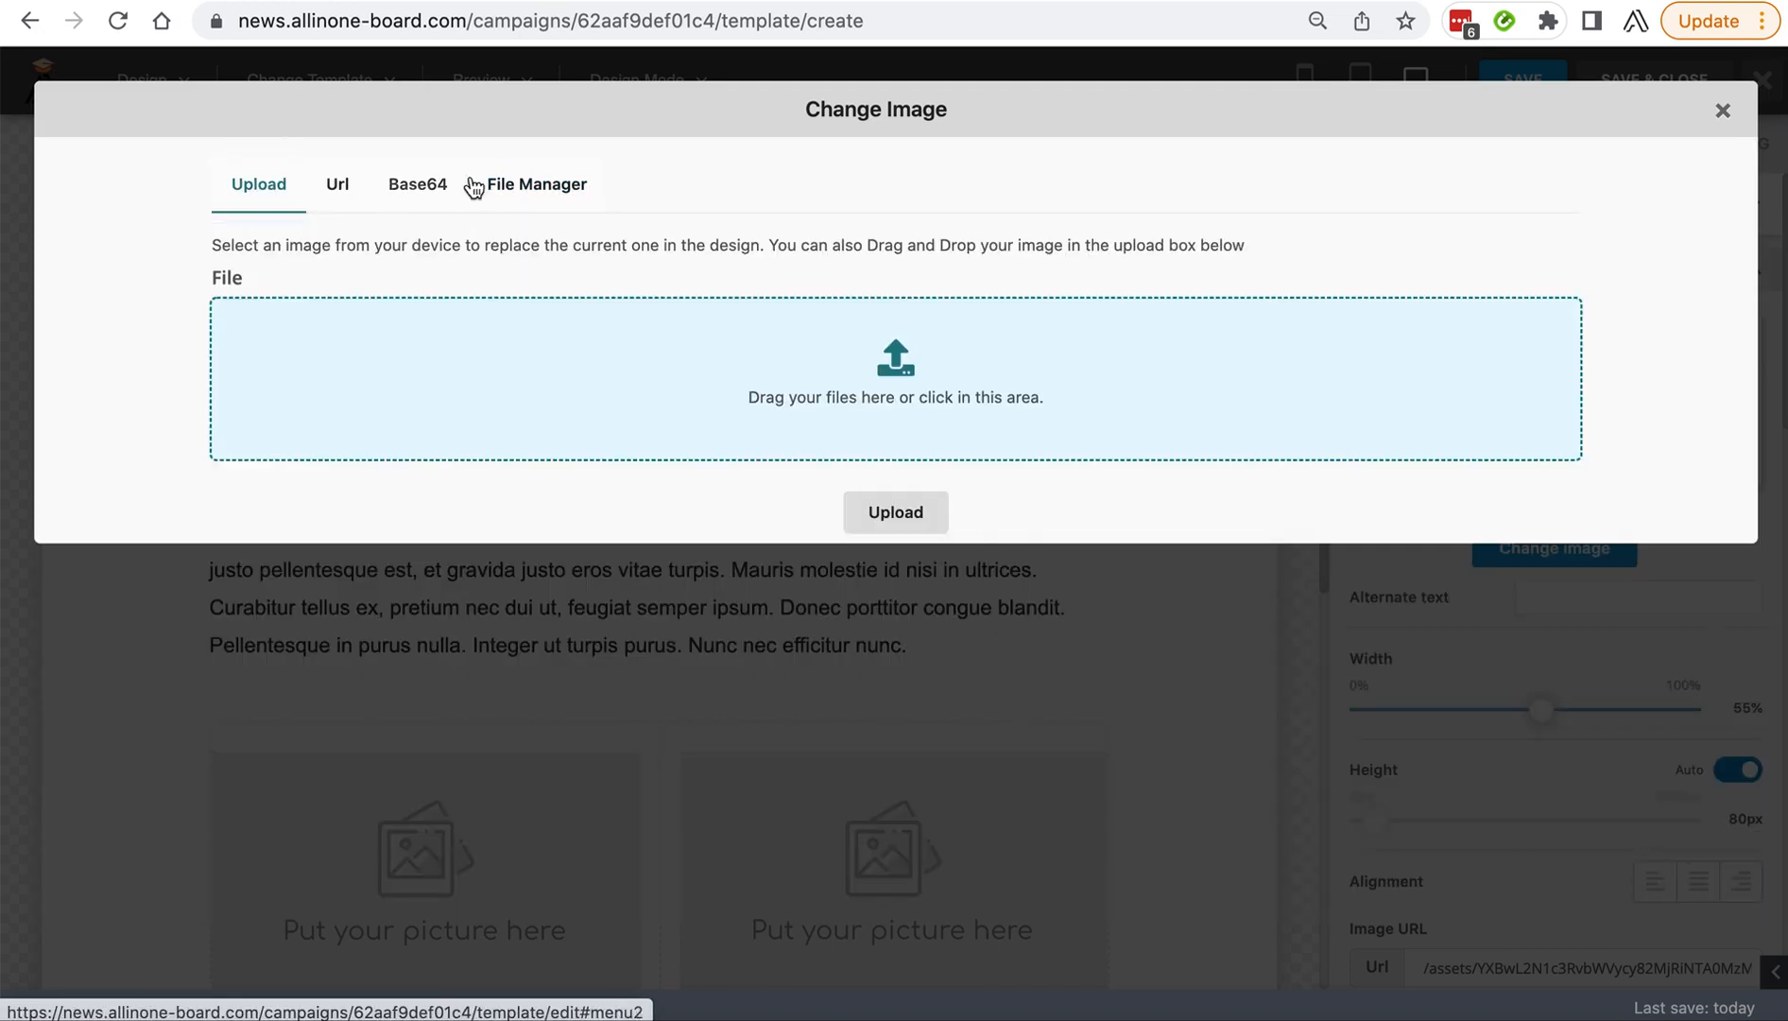
click(535, 185)
Delete the IGESS_LOGO and Igess-Training logo images from the File Manager.
mouse_move(288, 423)
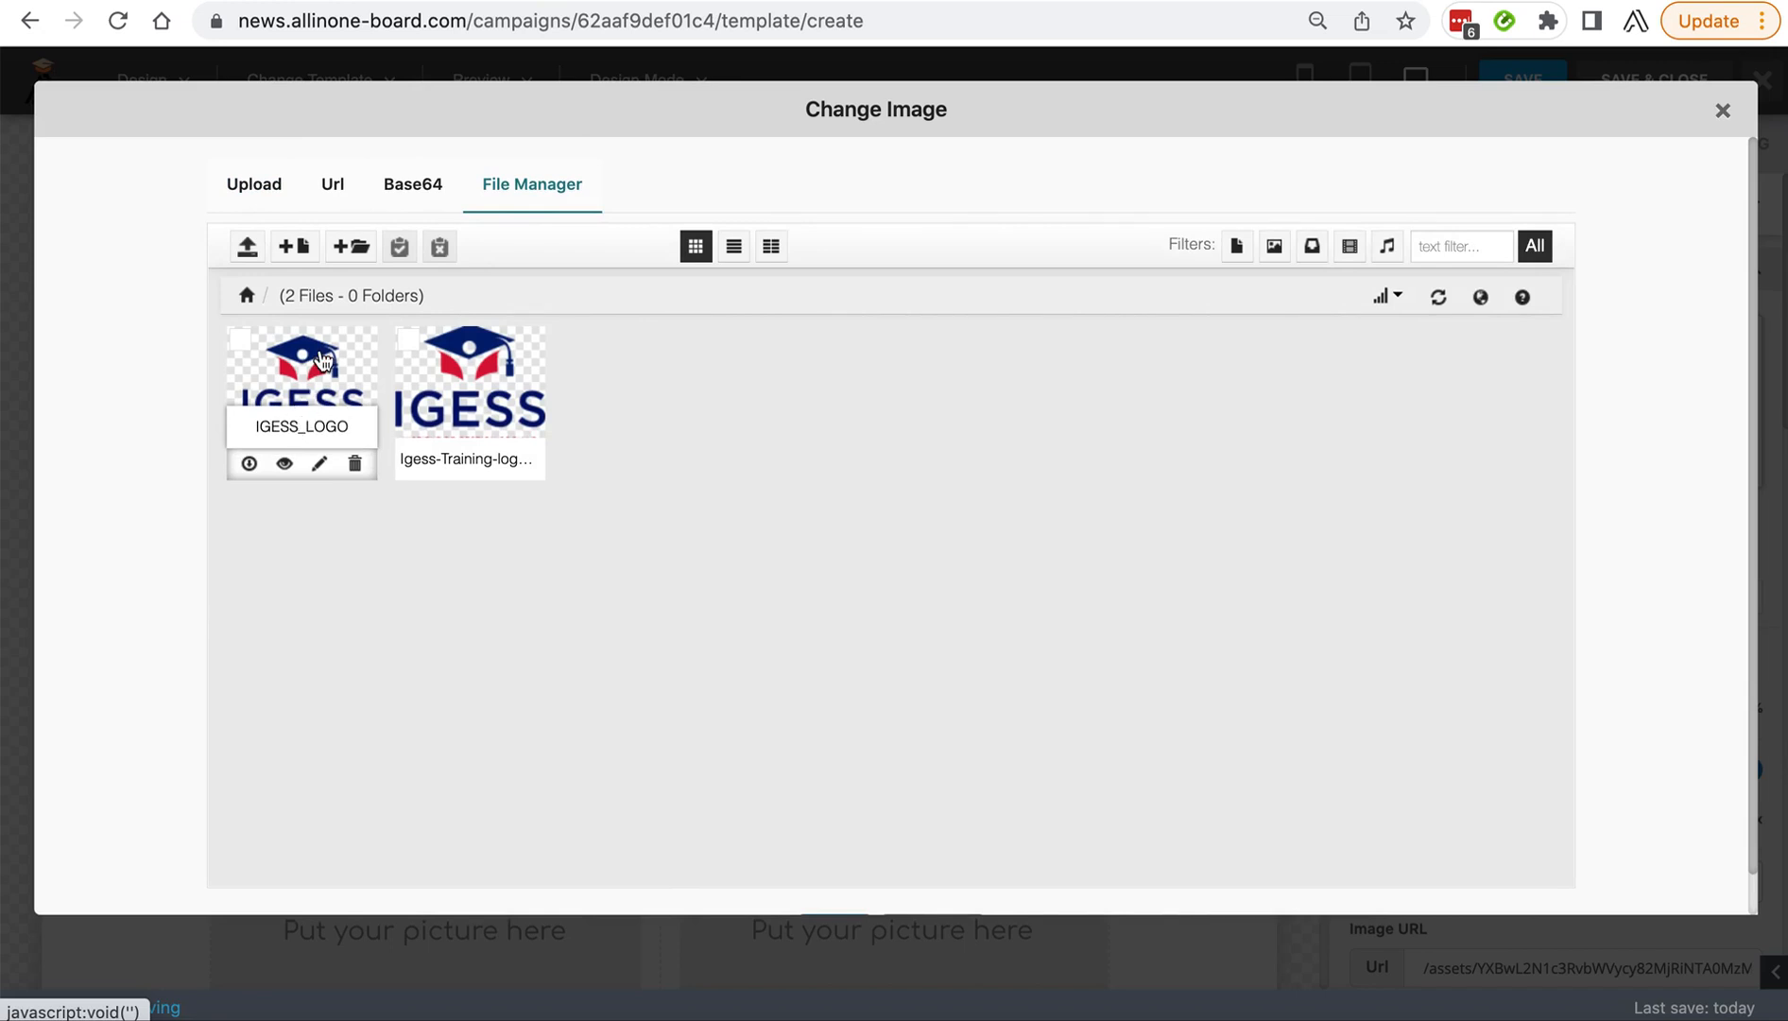
click(354, 465)
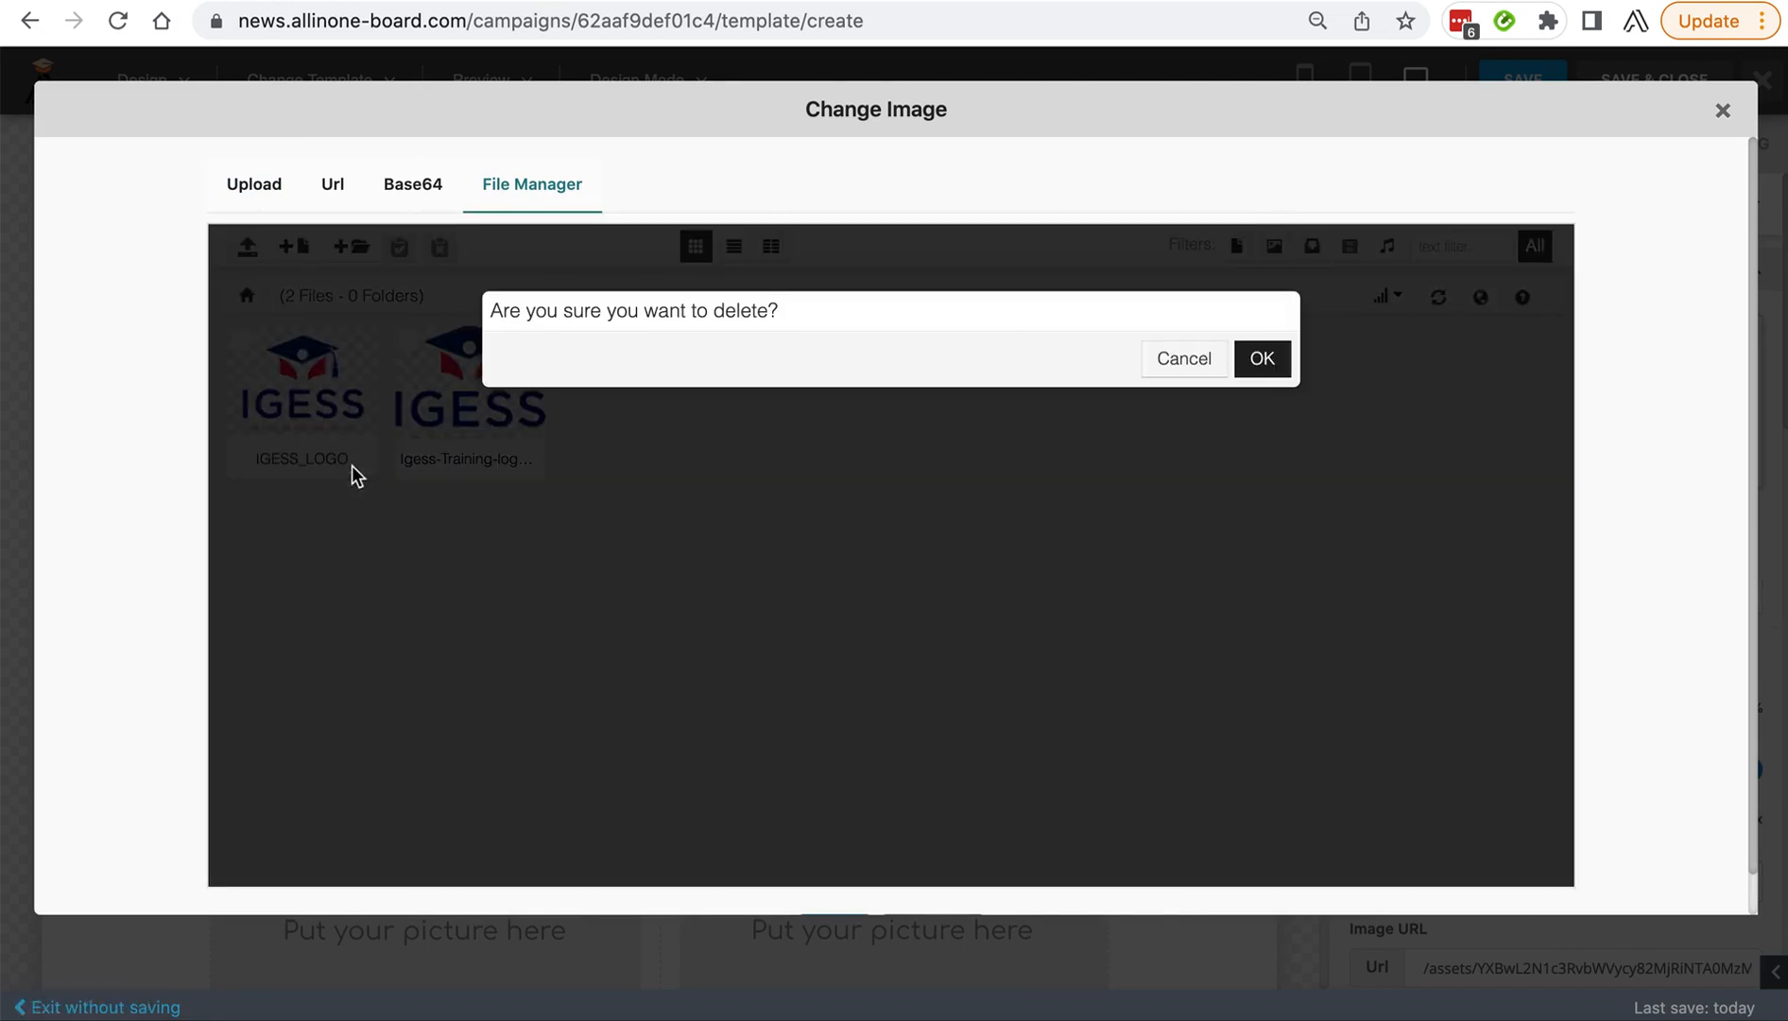
click(1262, 359)
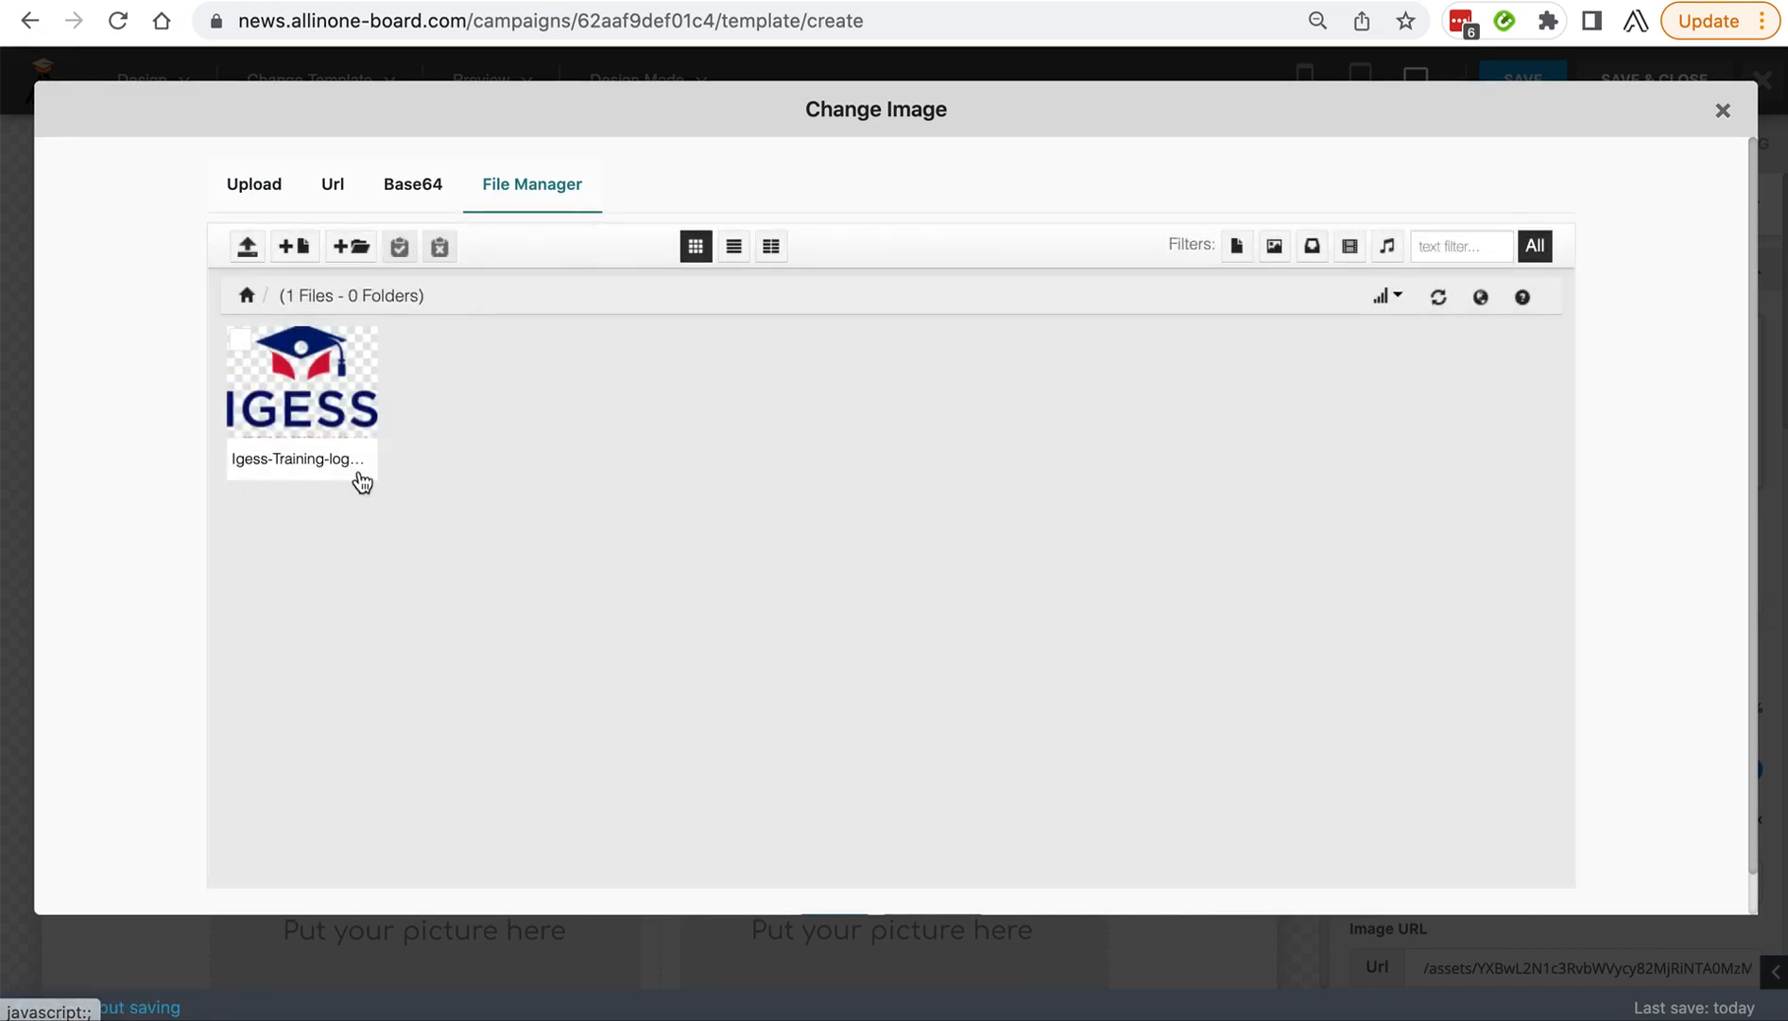
click(357, 464)
click(1263, 360)
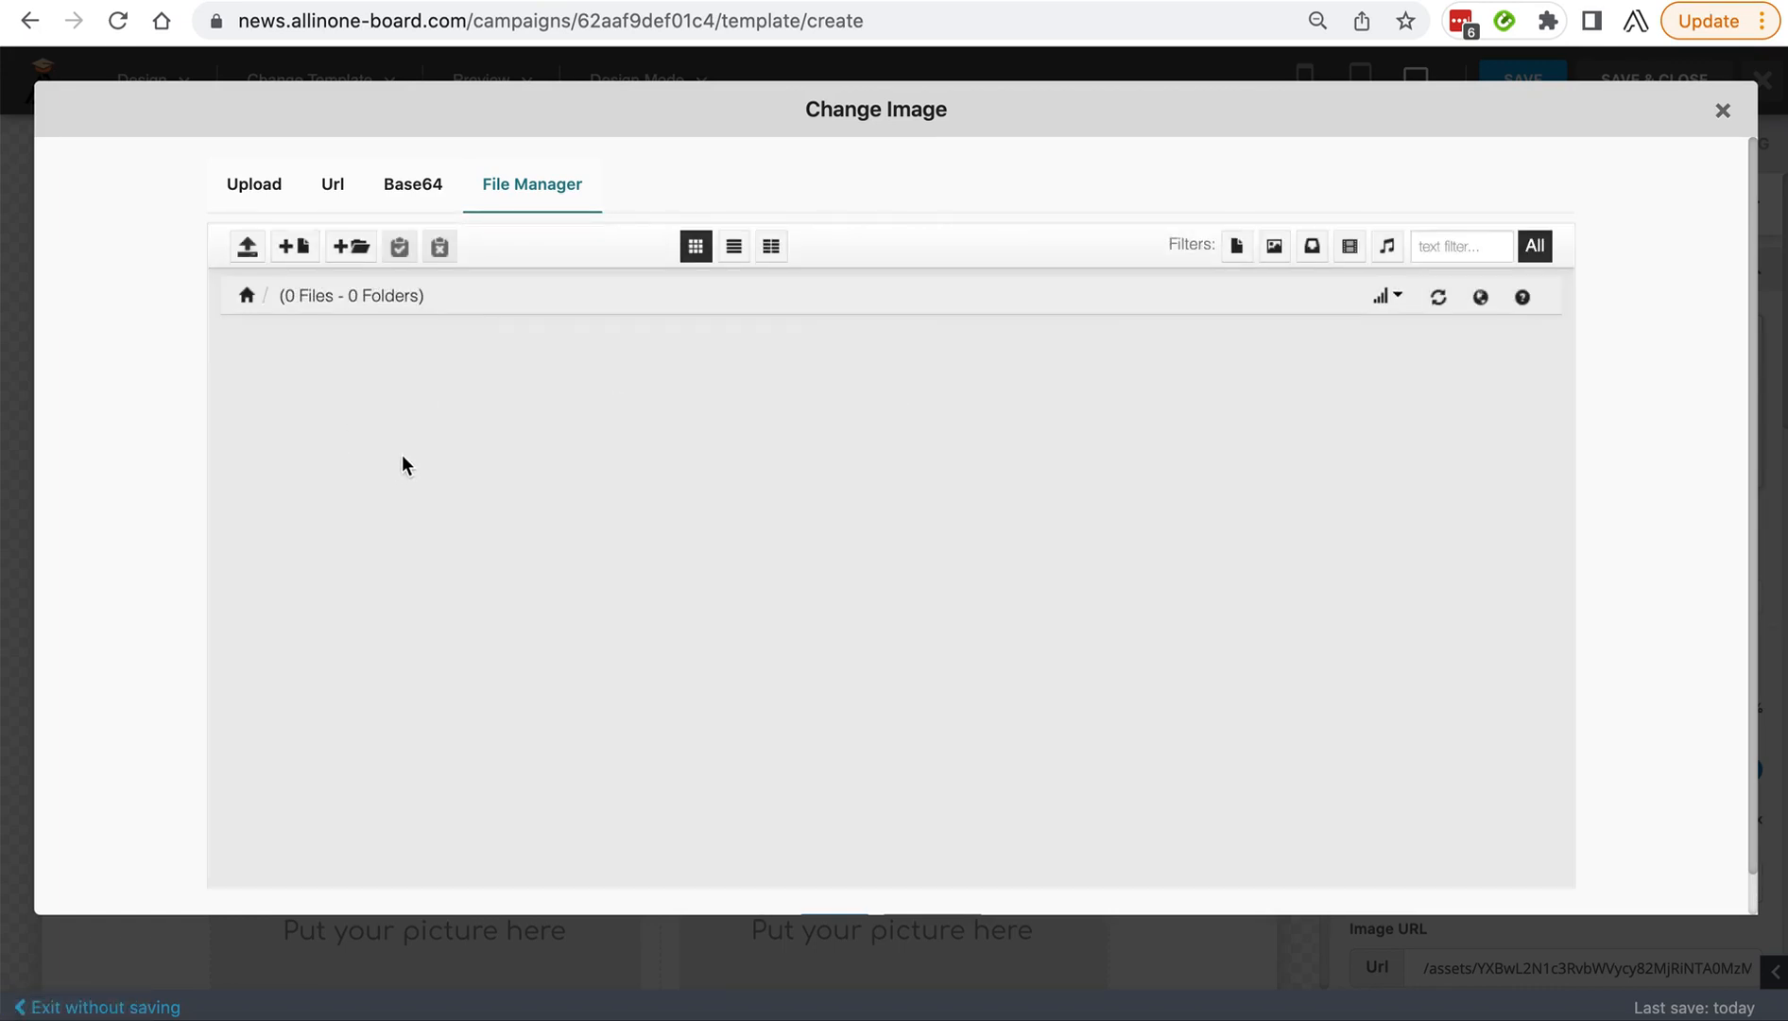
Start an image upload from the device and browse to the documents igess folder inside the IGESS client's 2022 Web Clients folder.
click(257, 187)
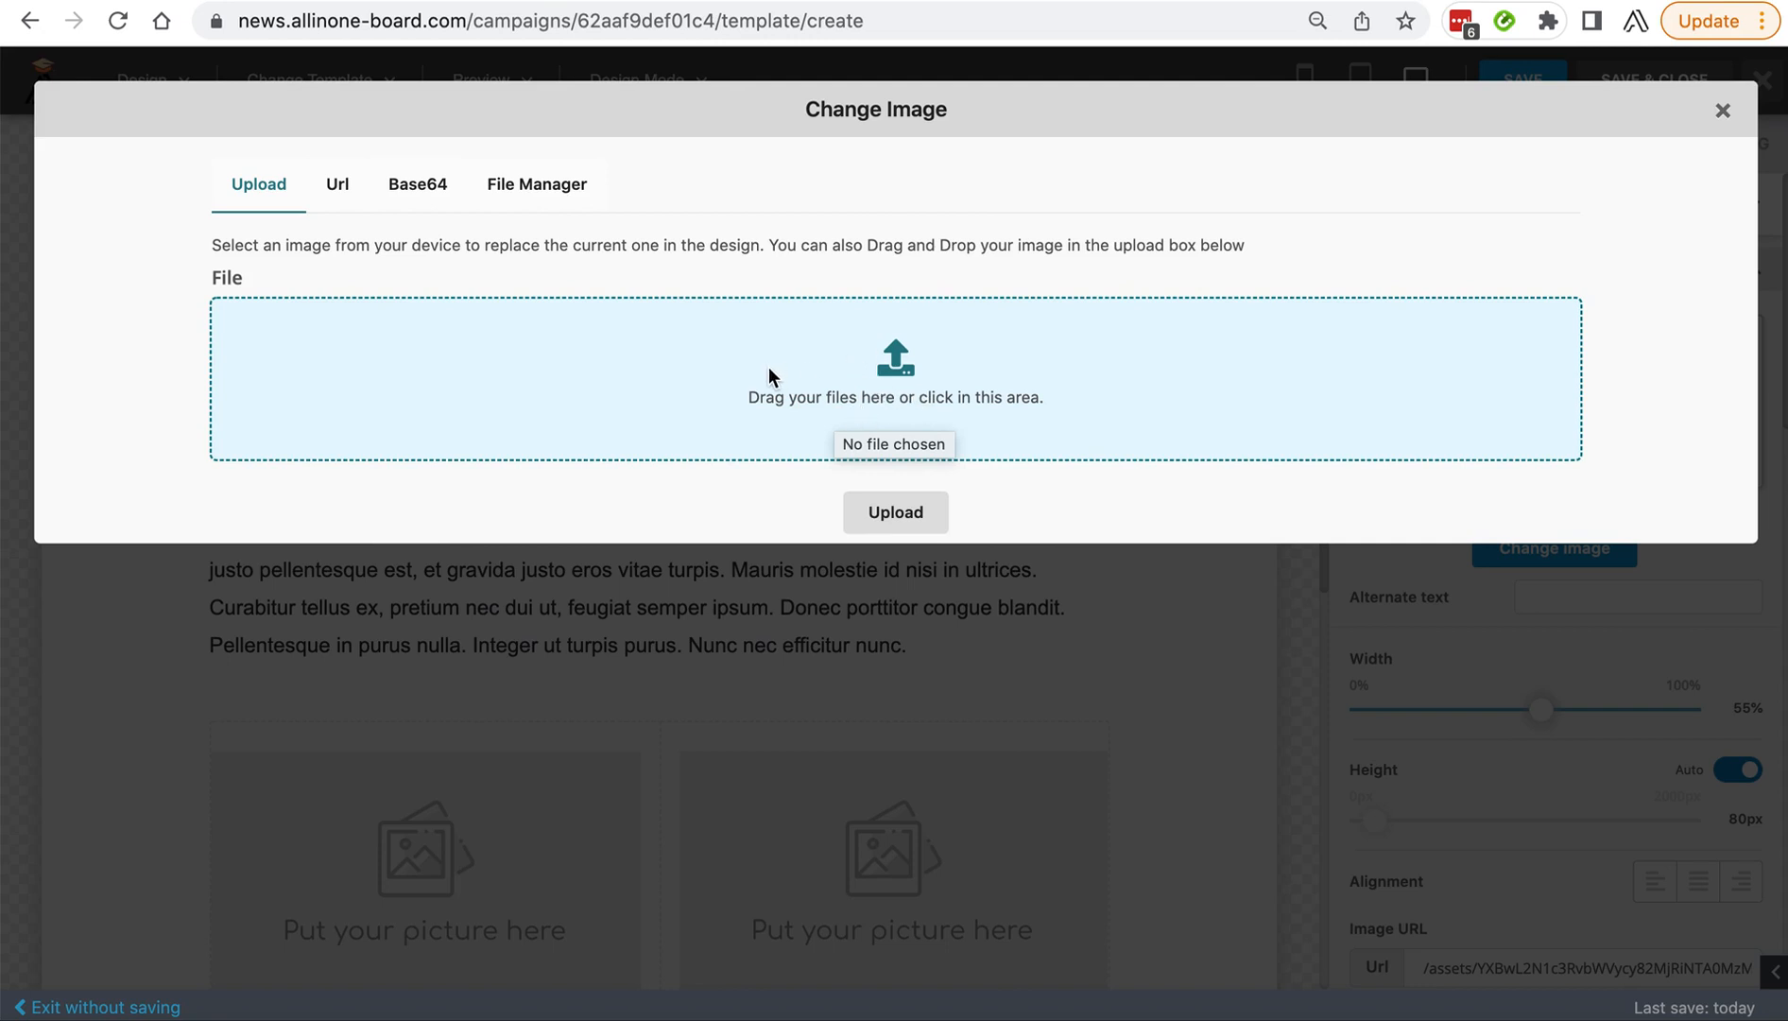
click(879, 372)
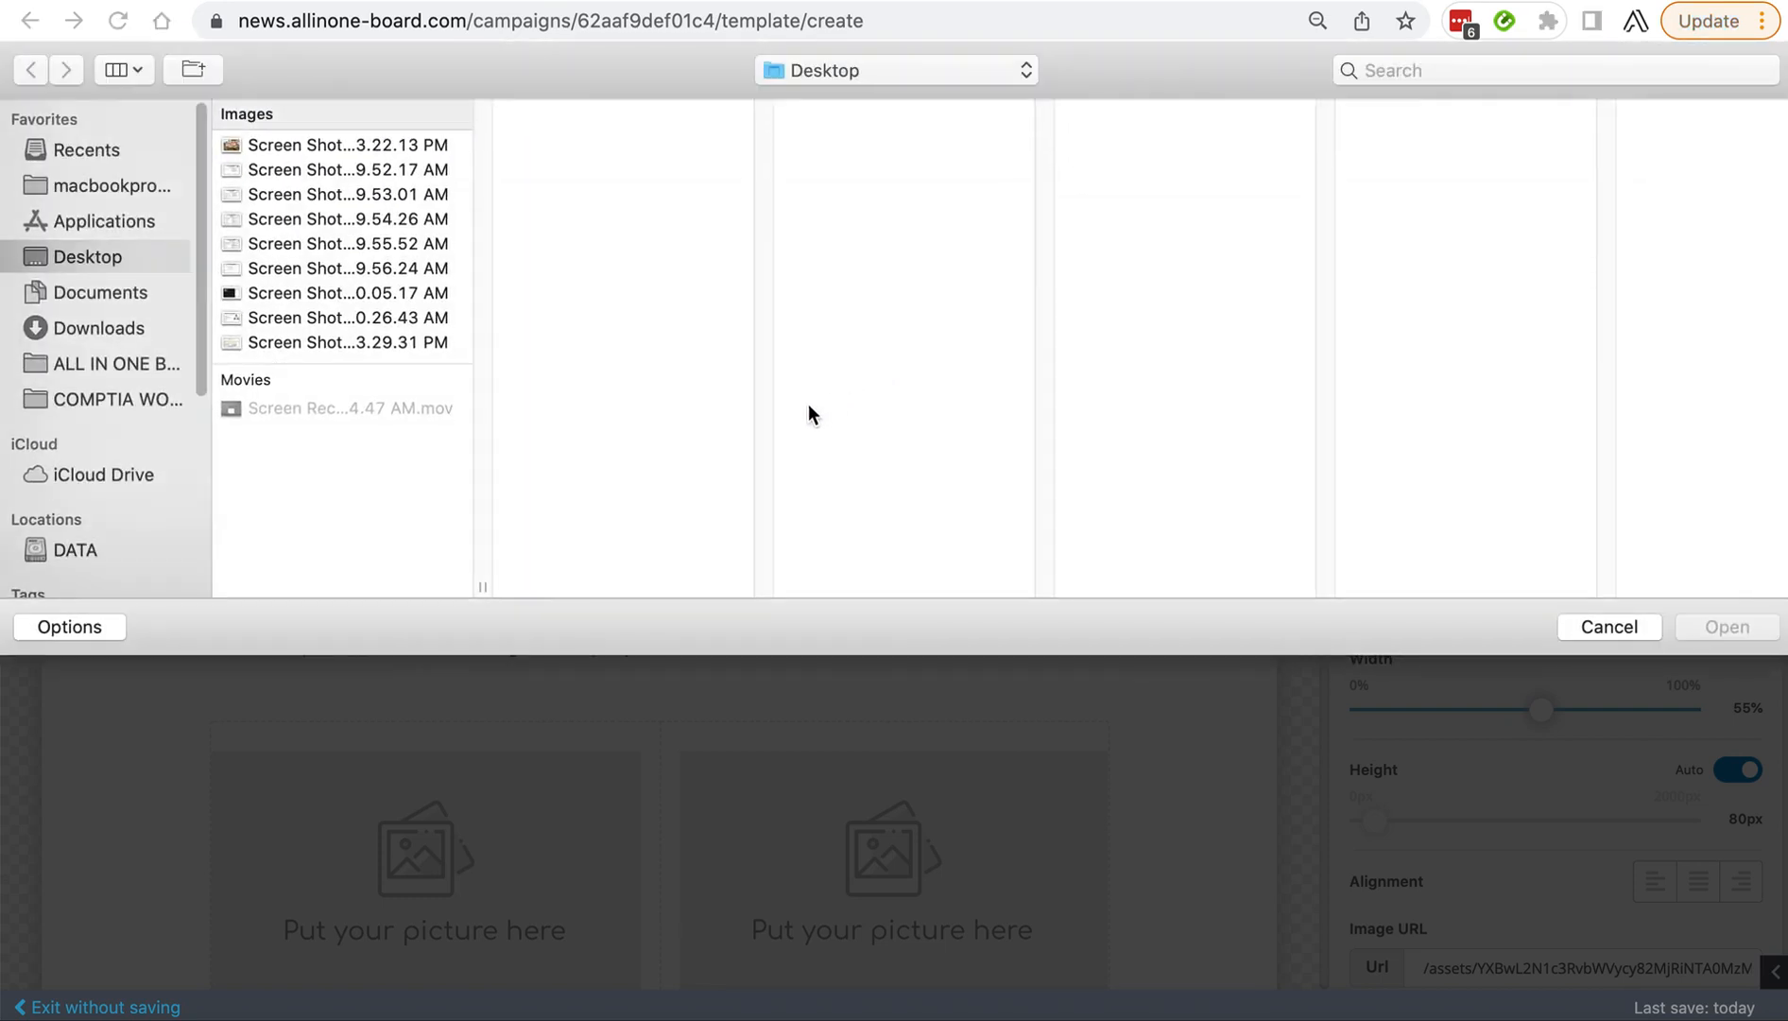
click(68, 293)
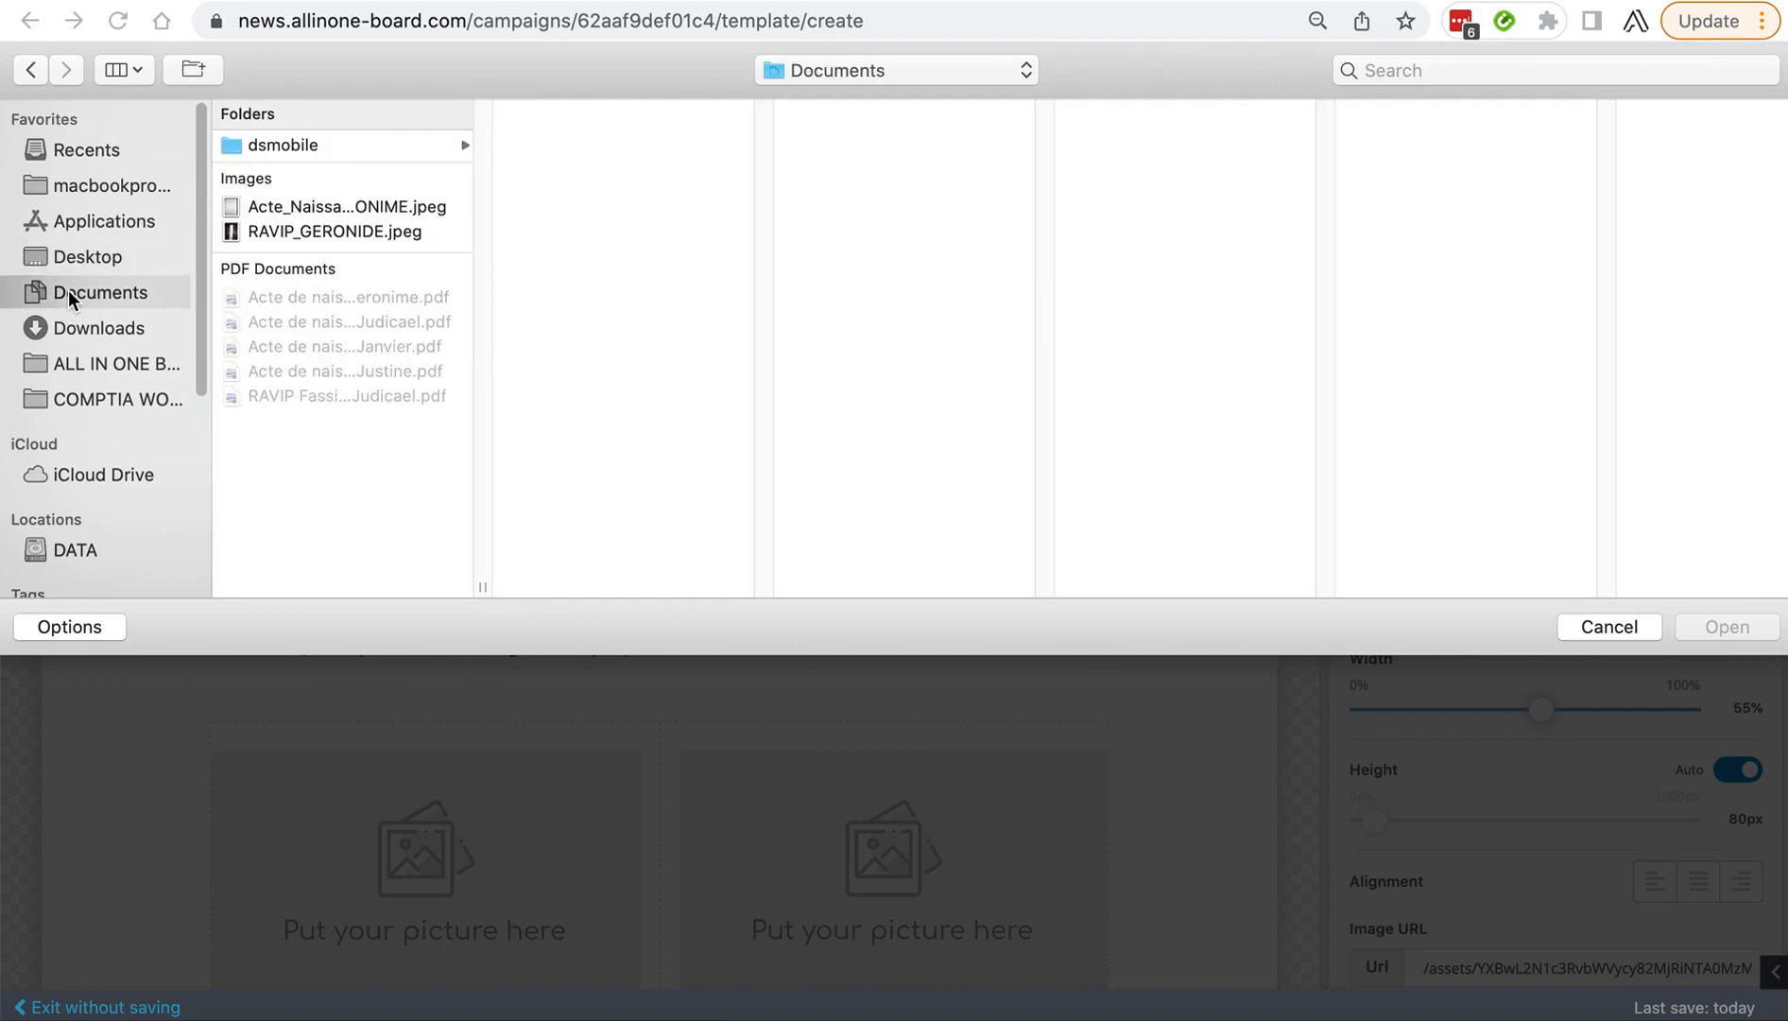
scroll(90, 398, down, 3)
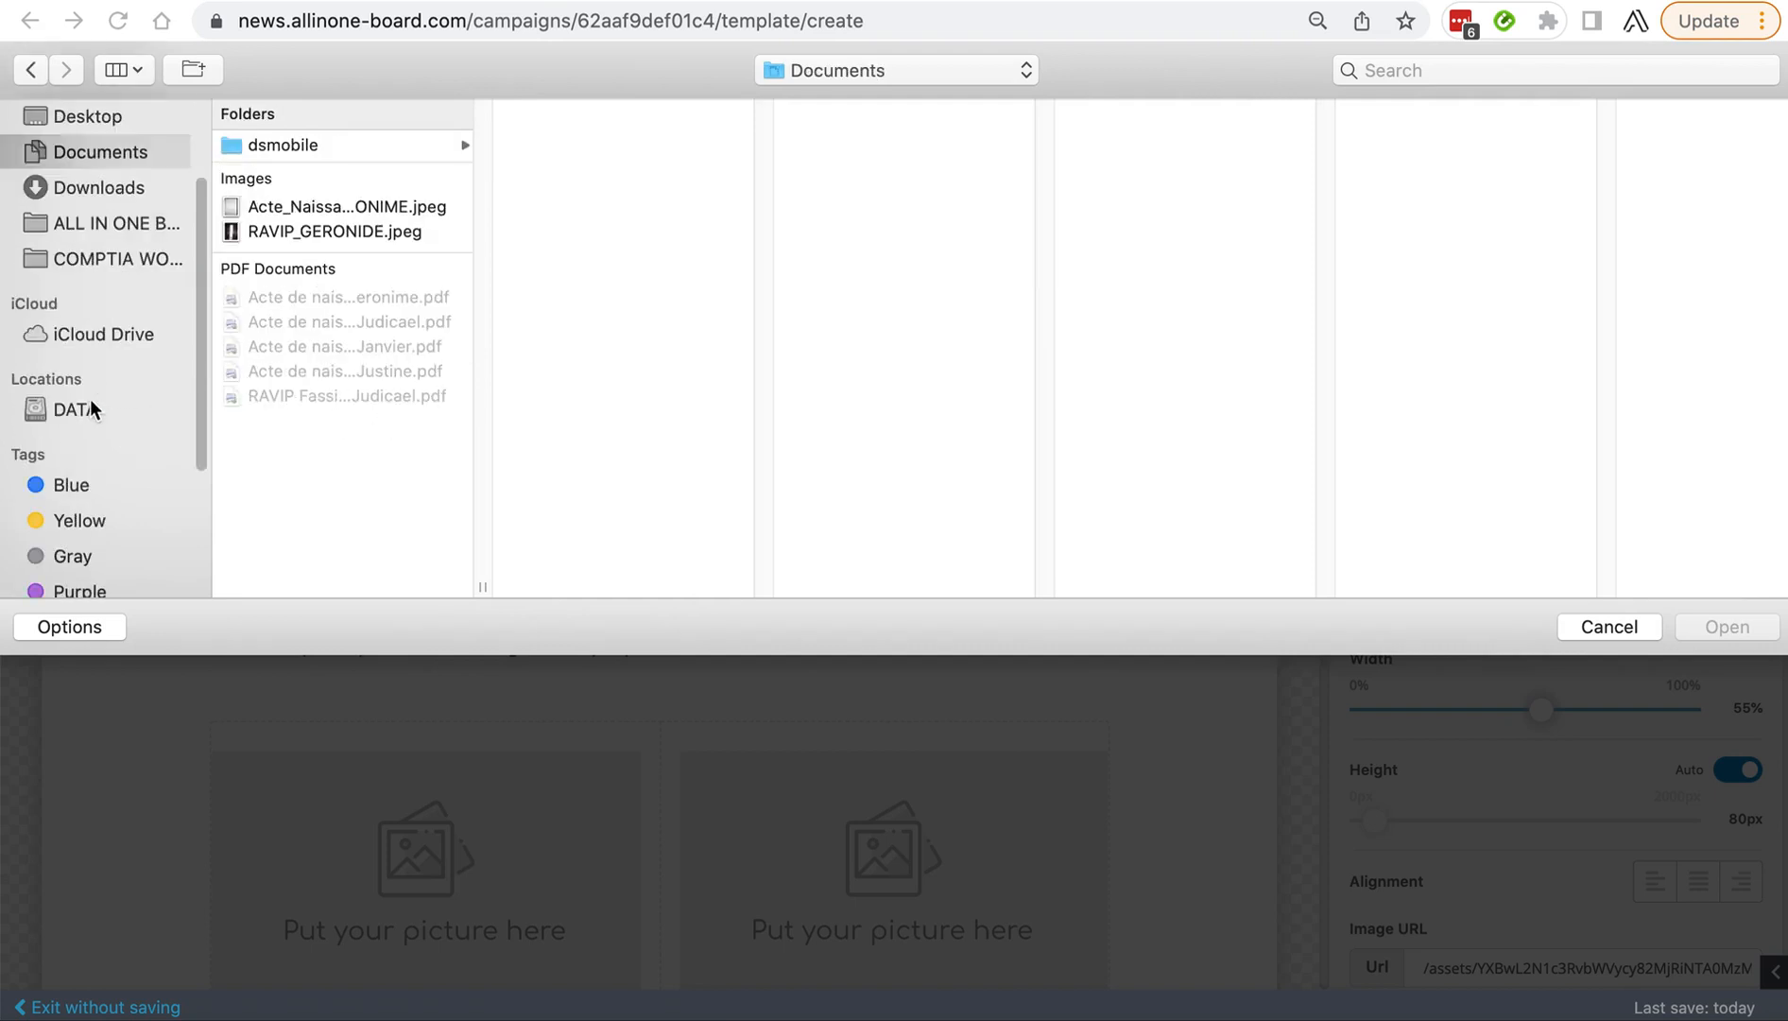
click(106, 208)
click(307, 463)
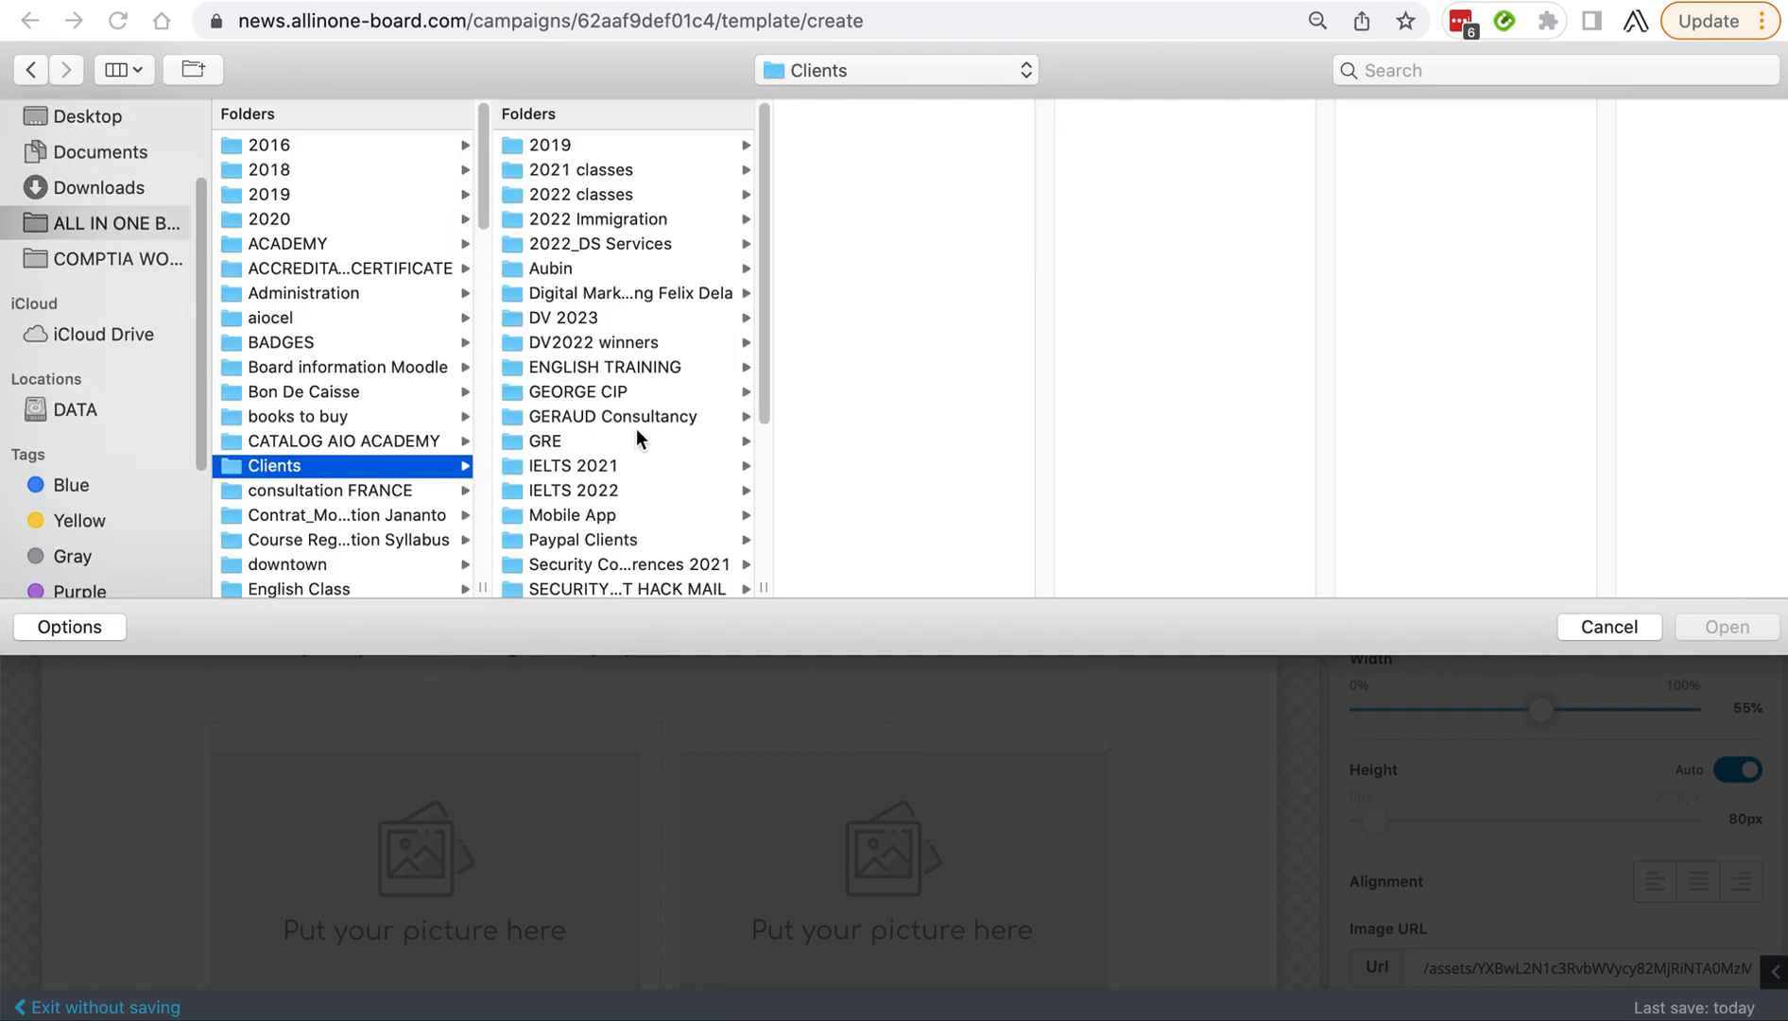
scroll(579, 470, down, 5)
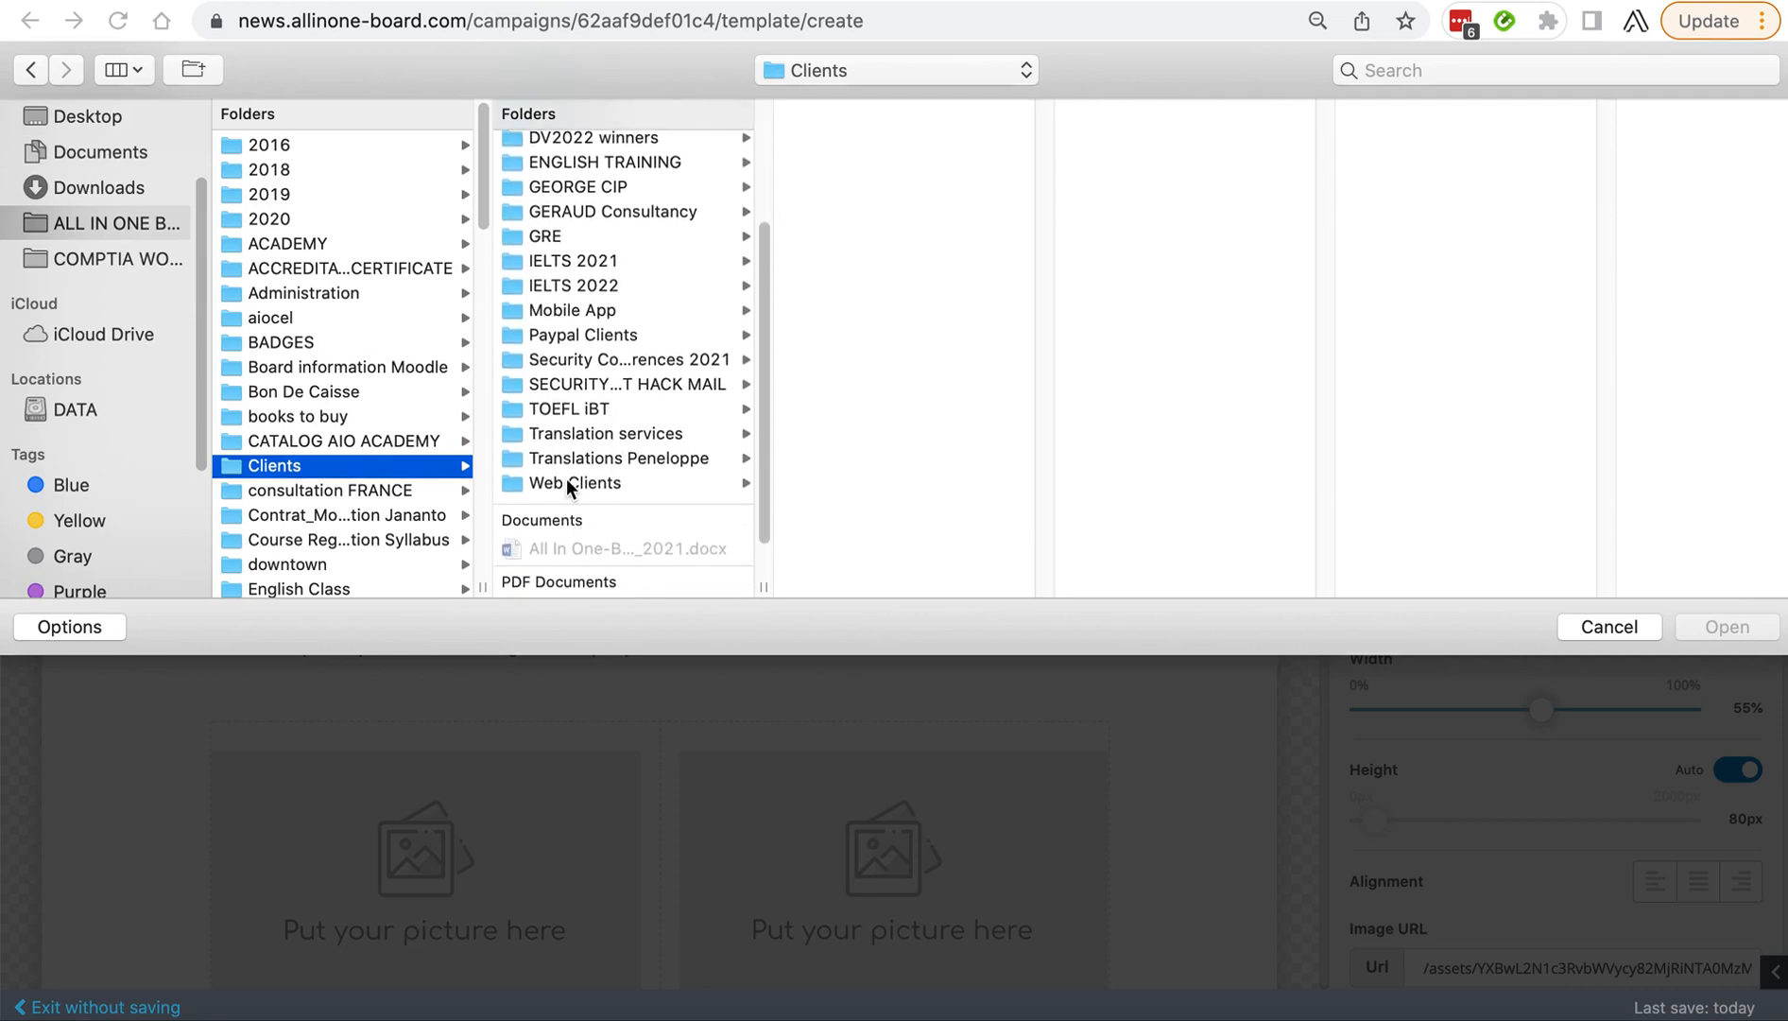
click(567, 489)
click(837, 169)
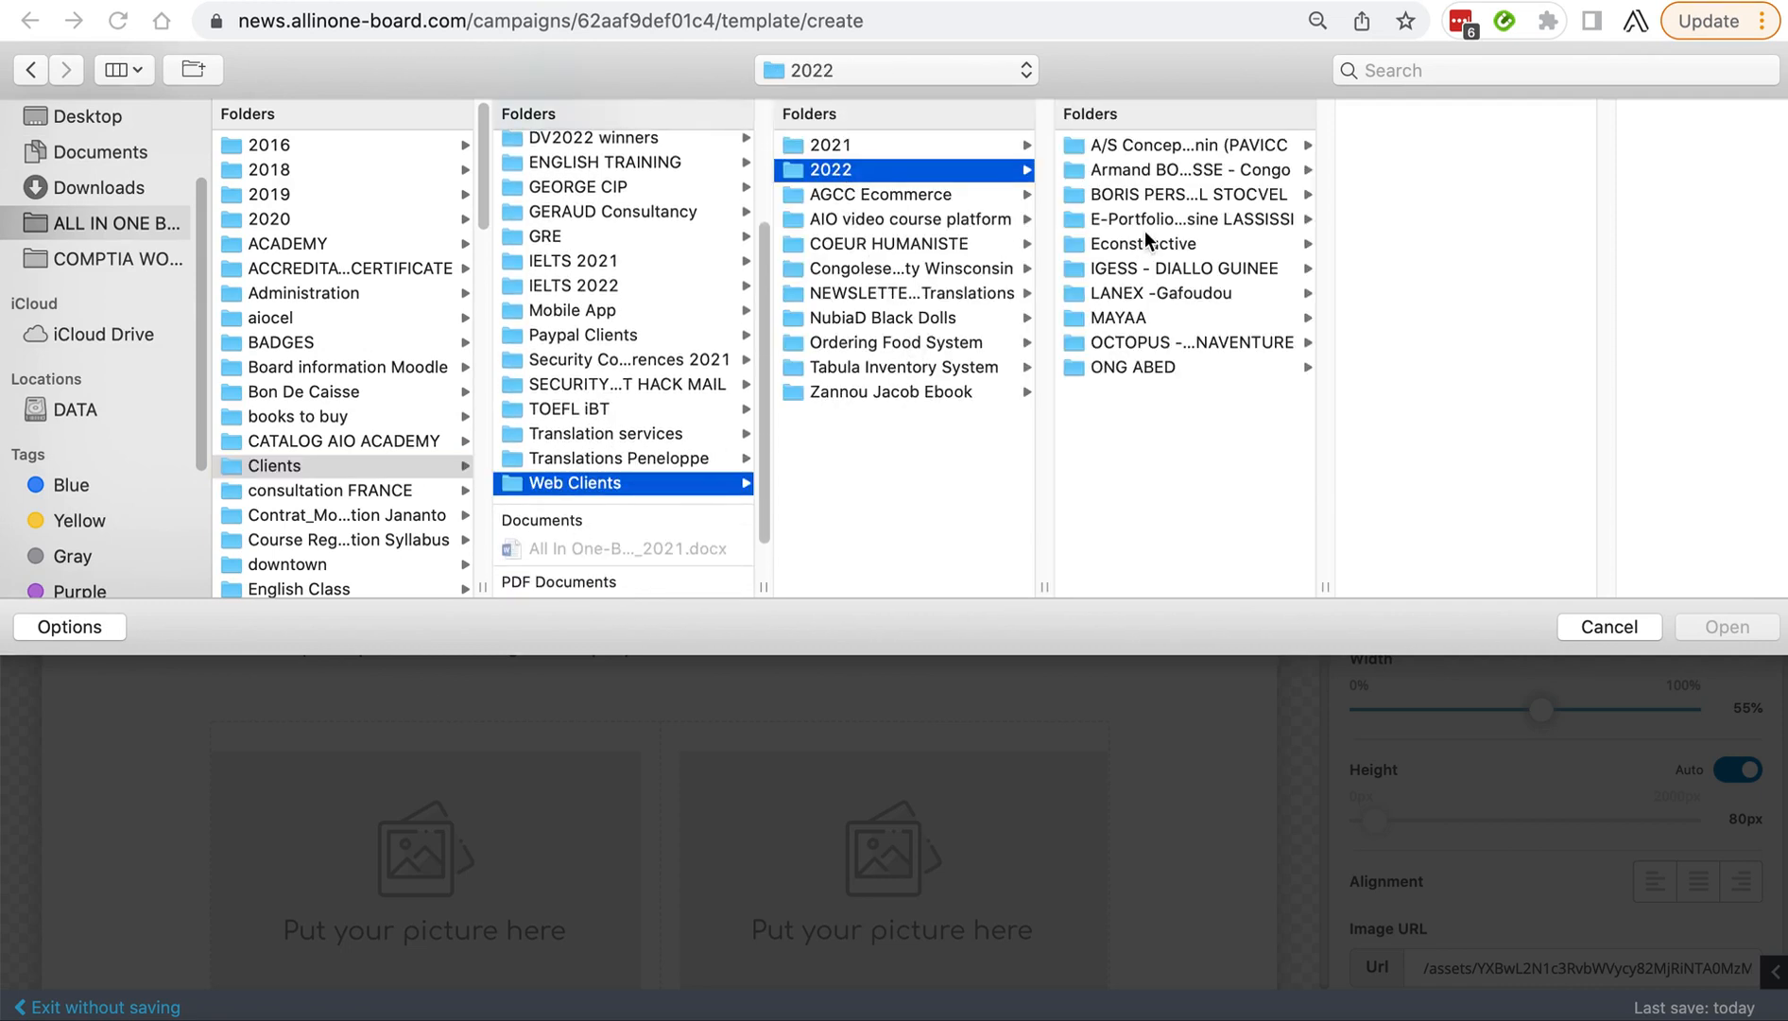
click(1136, 267)
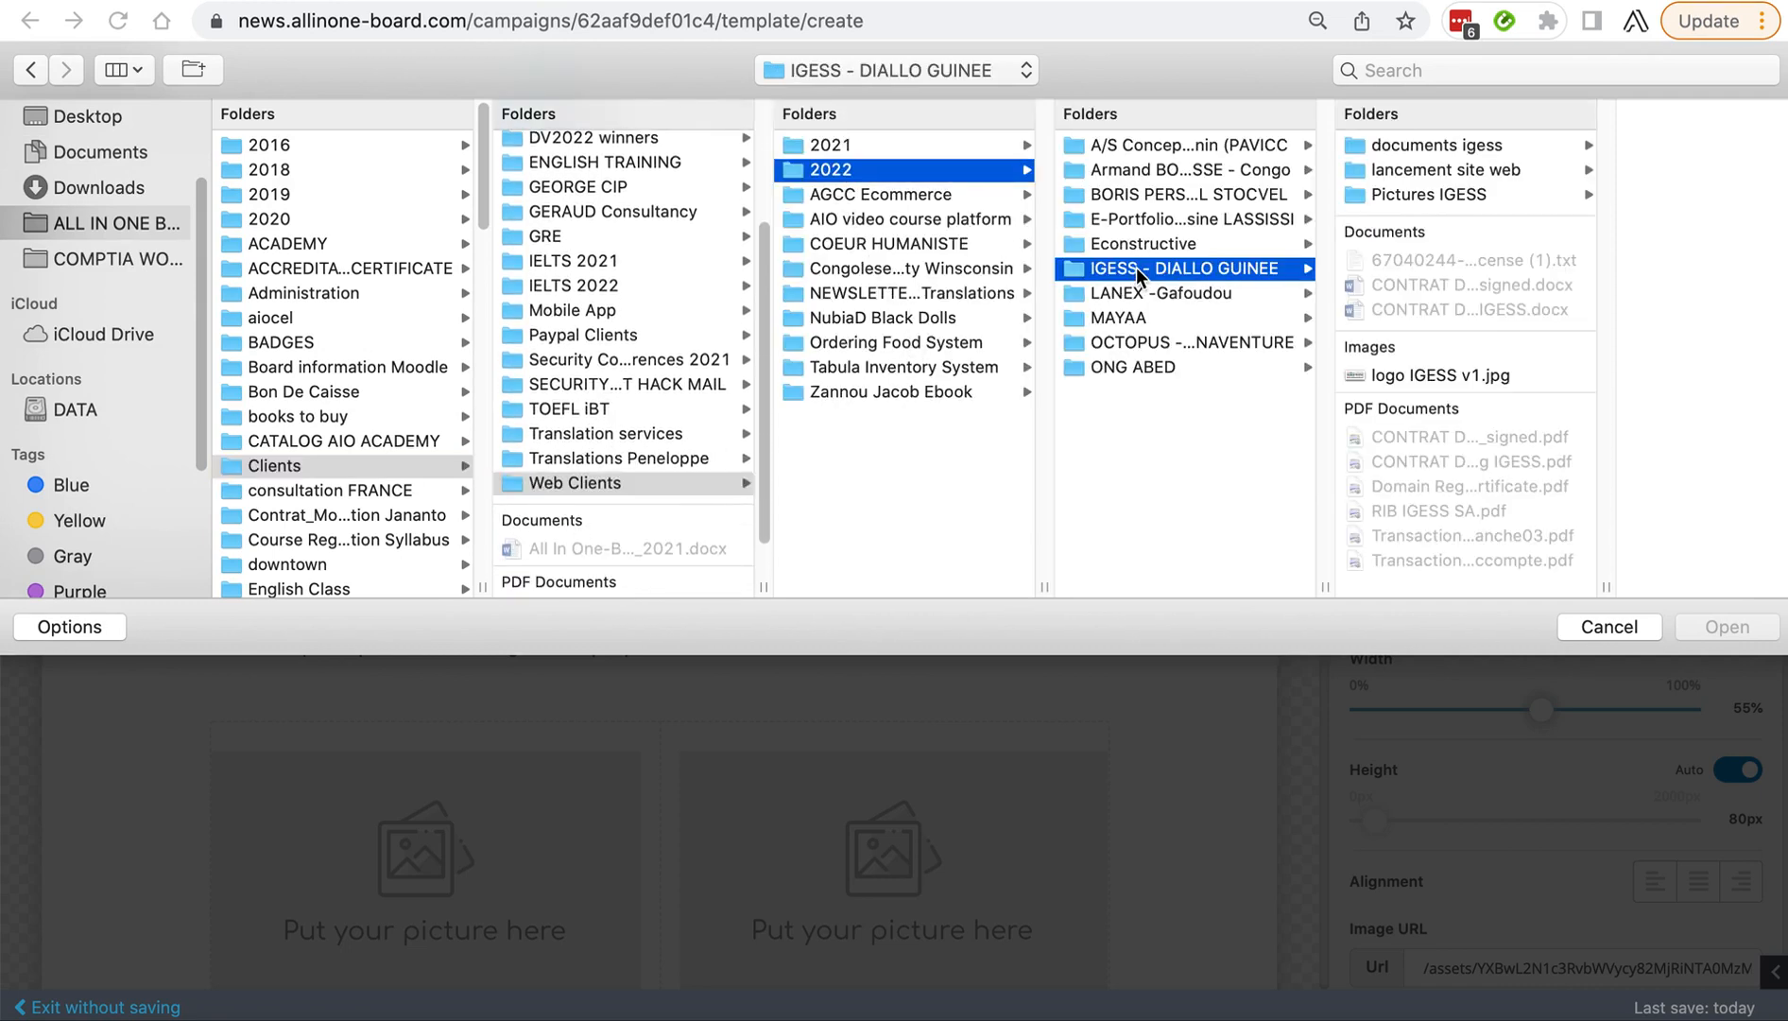
click(1405, 194)
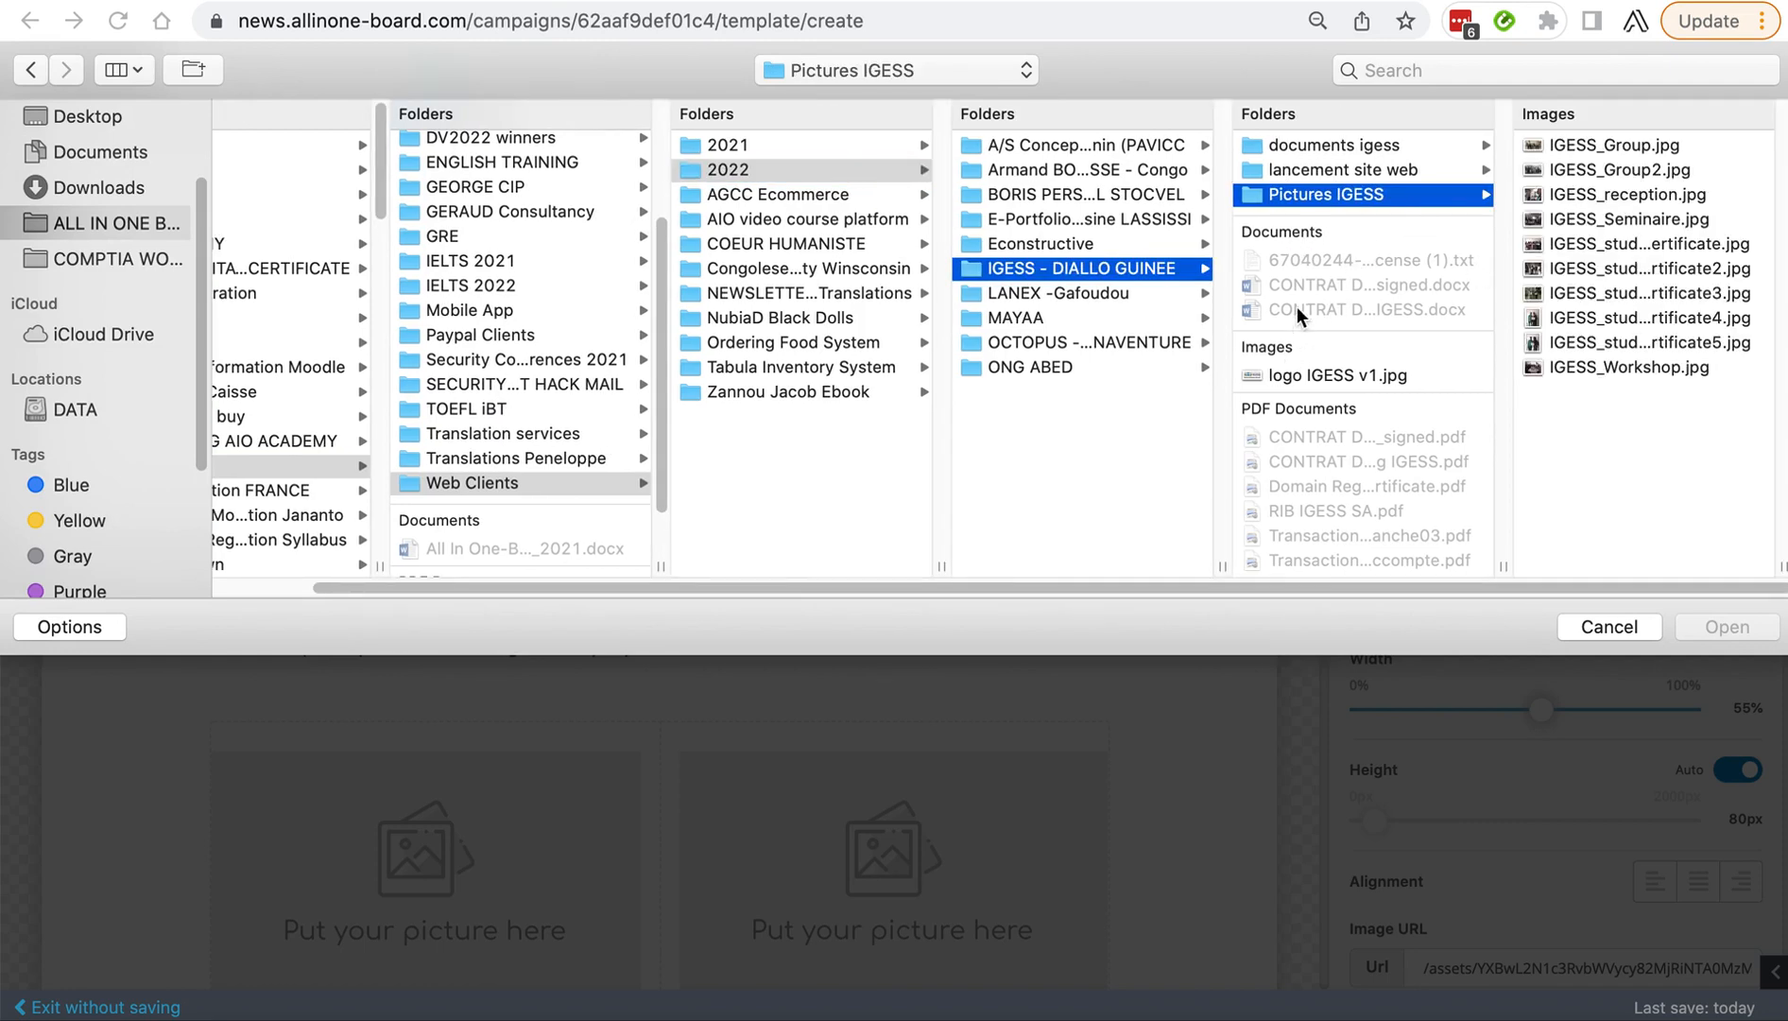
click(1338, 151)
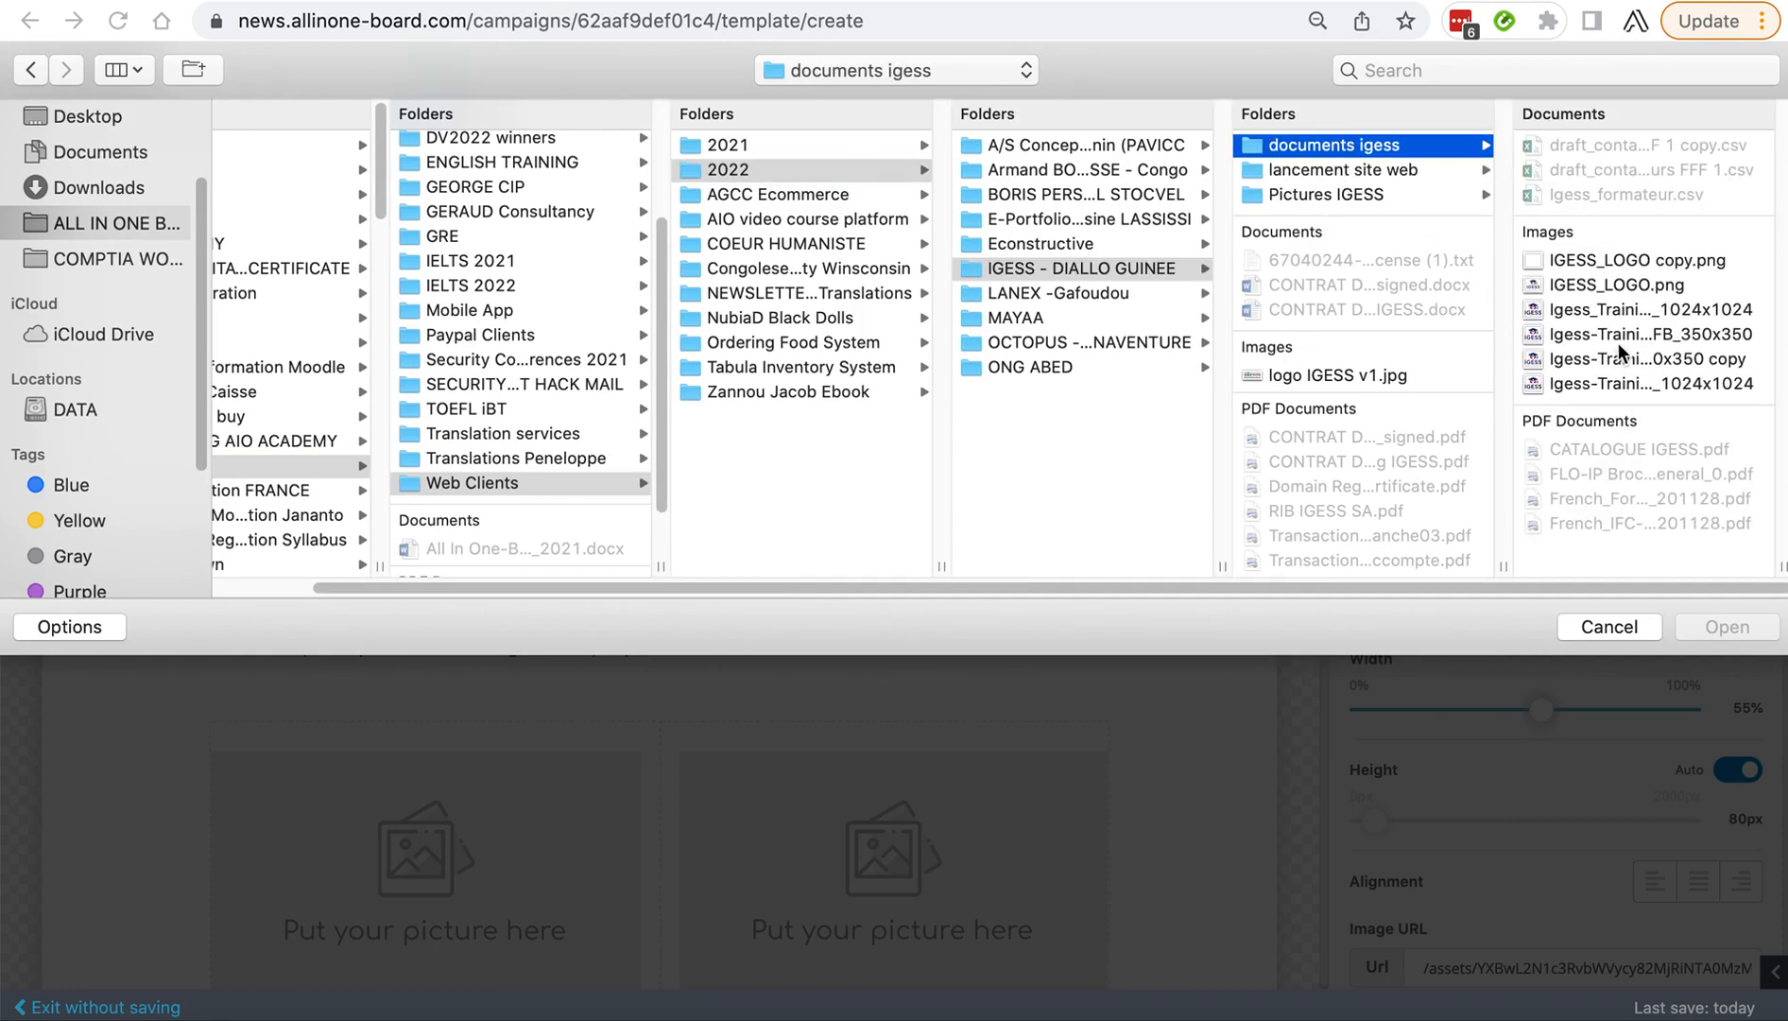
Choose Igess-Training-logo-FB_350x350.png and upload it as the header logo.
click(1610, 288)
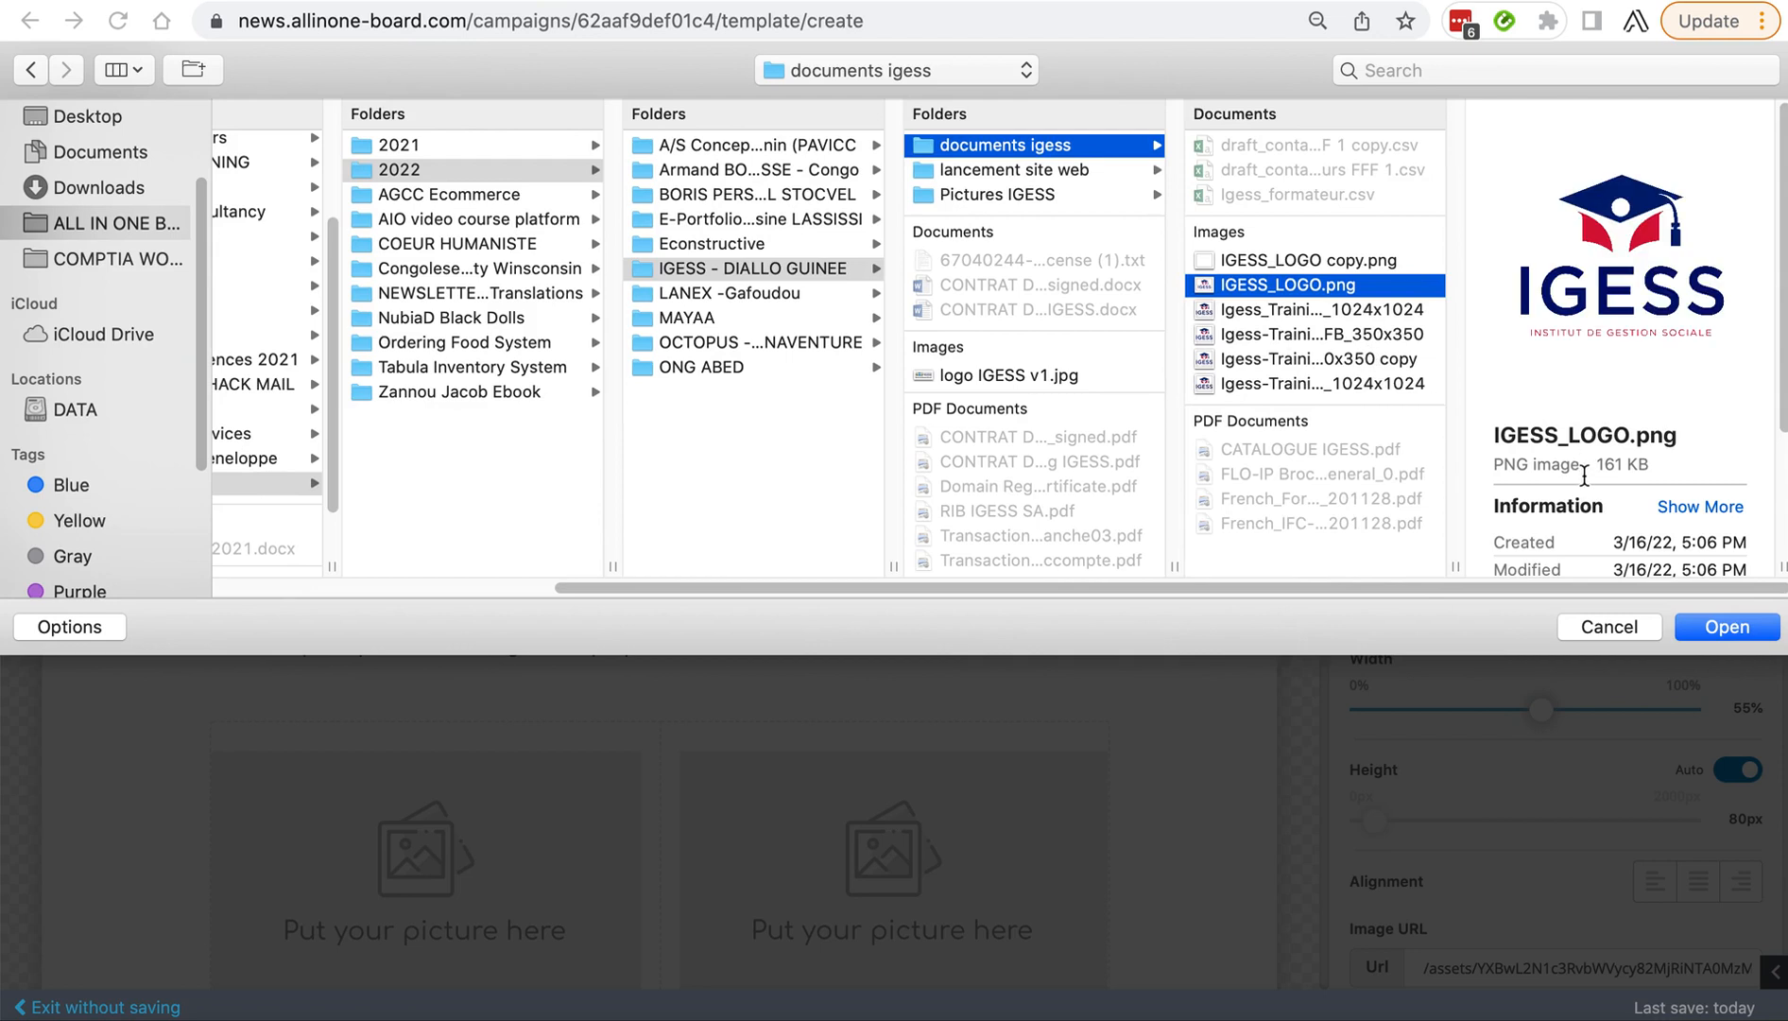
scroll(1585, 474, down, 3)
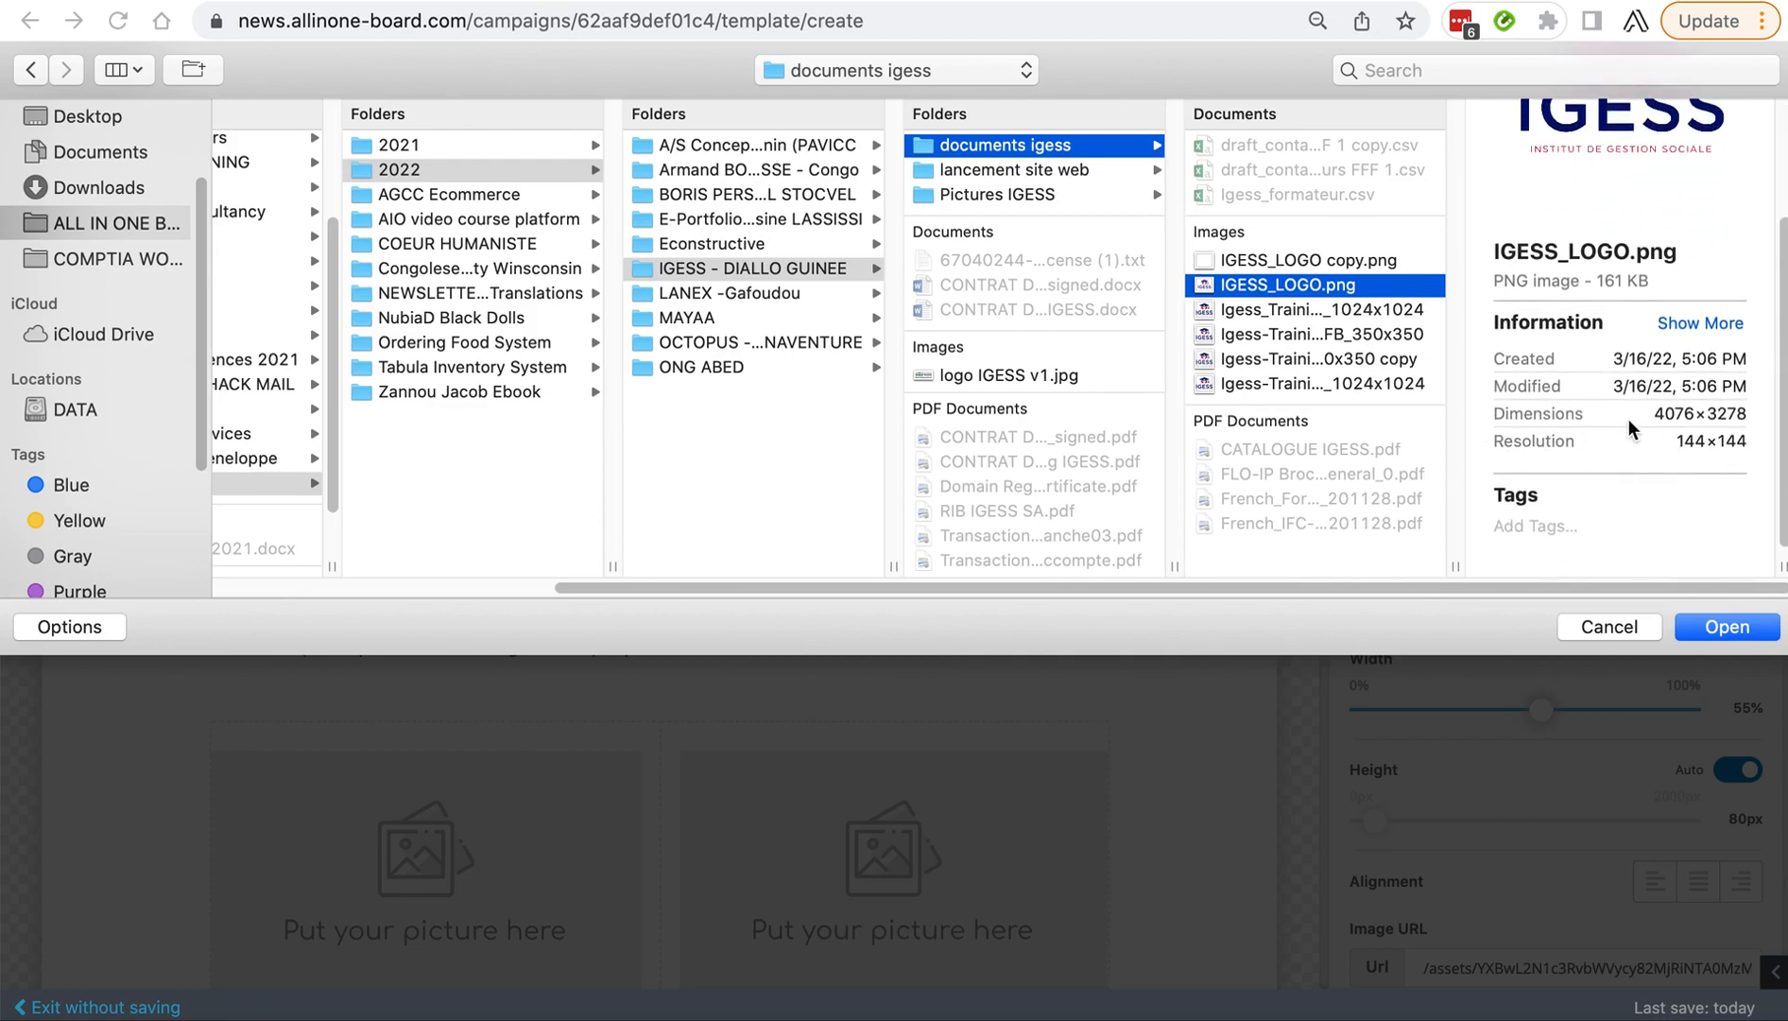
click(1285, 337)
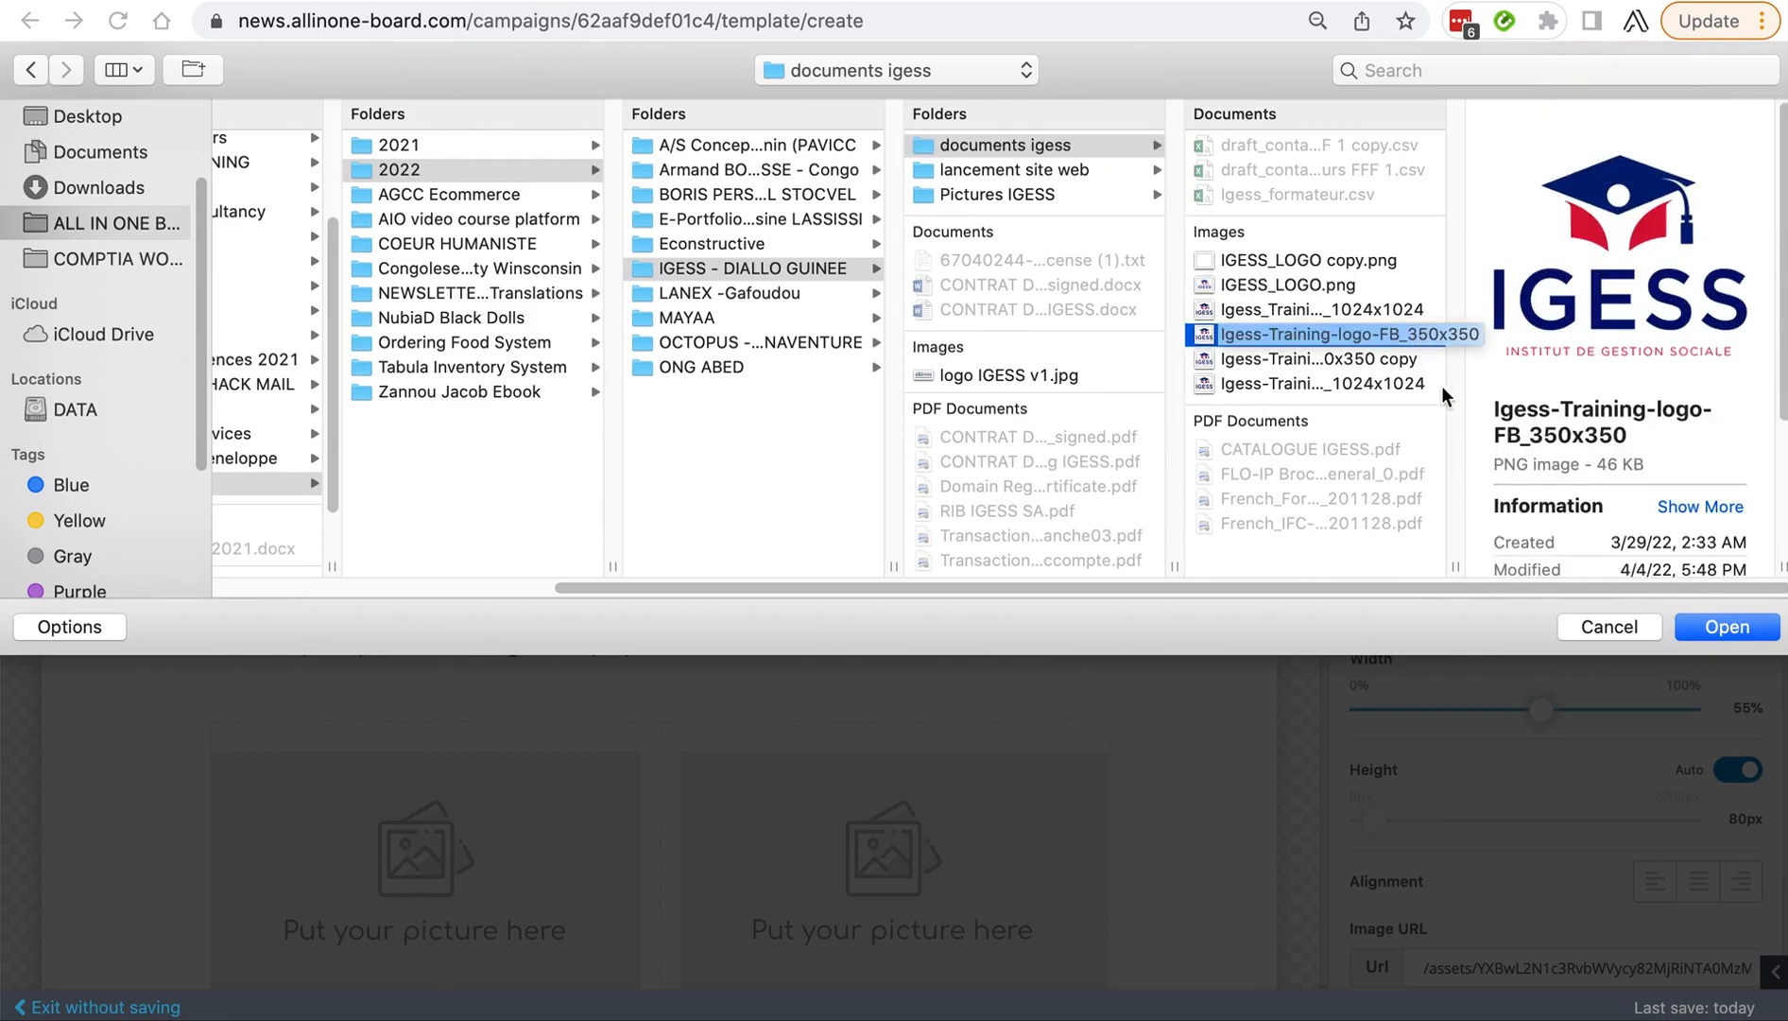
click(1726, 622)
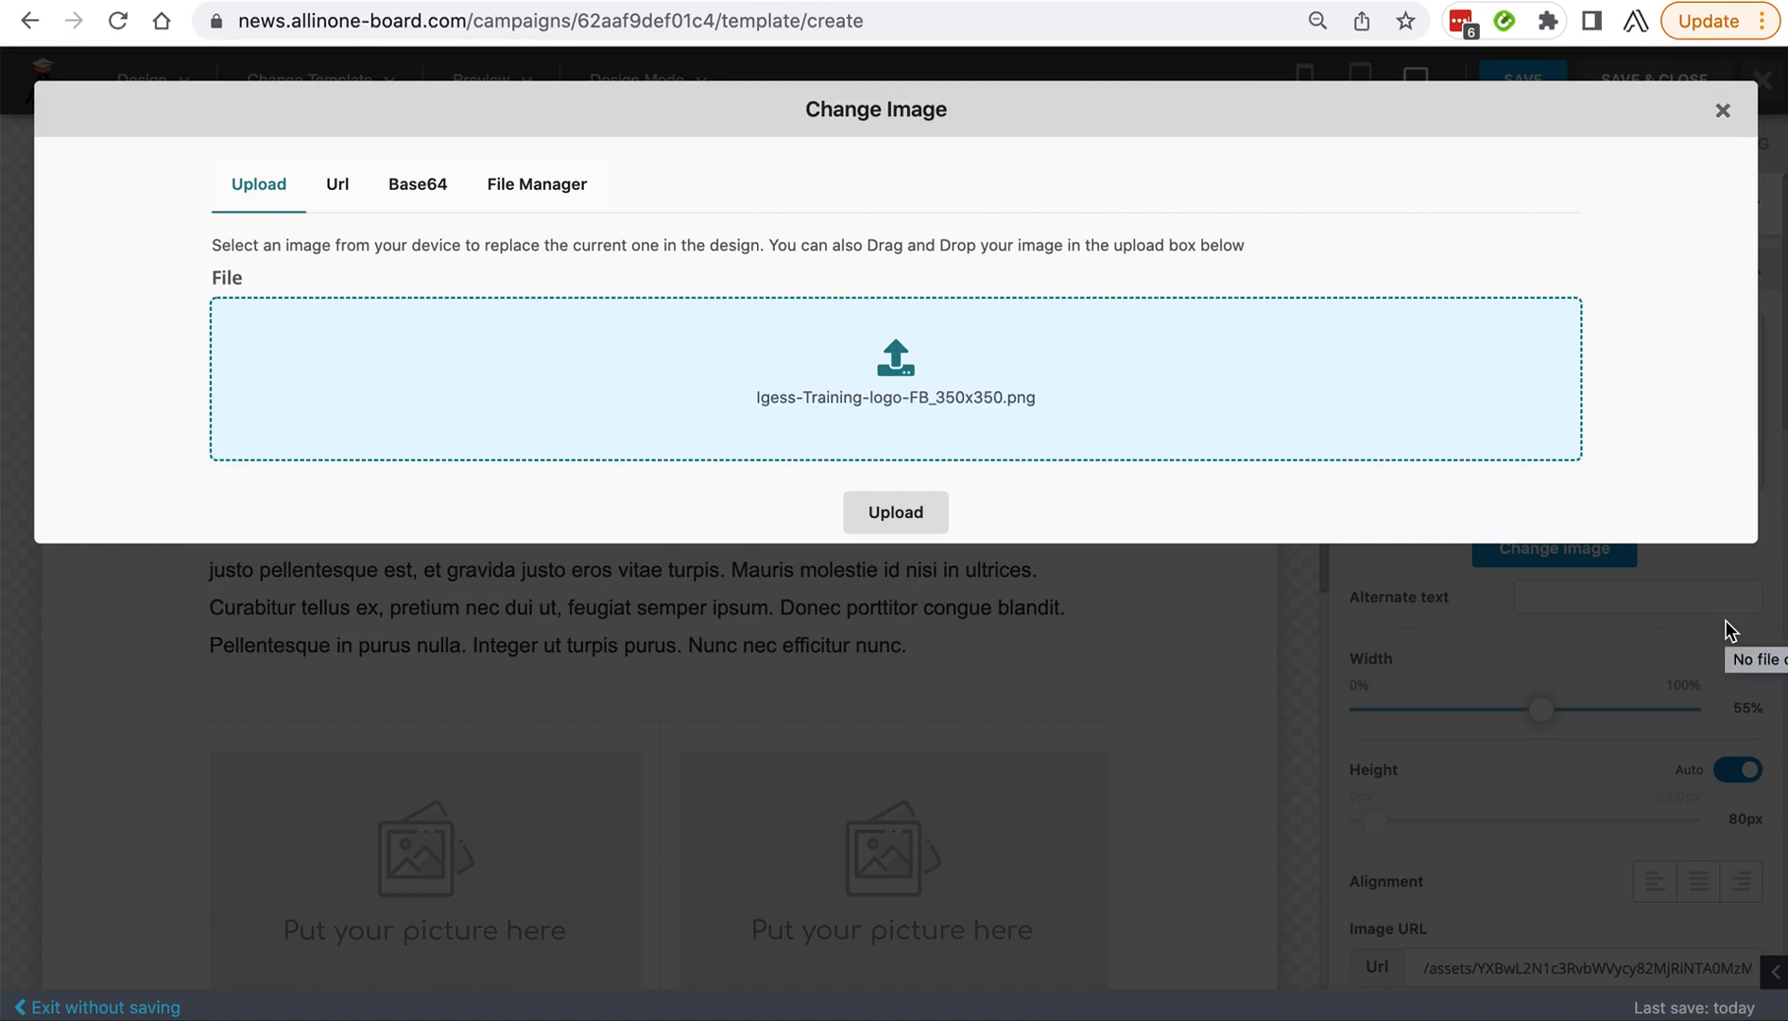
click(900, 528)
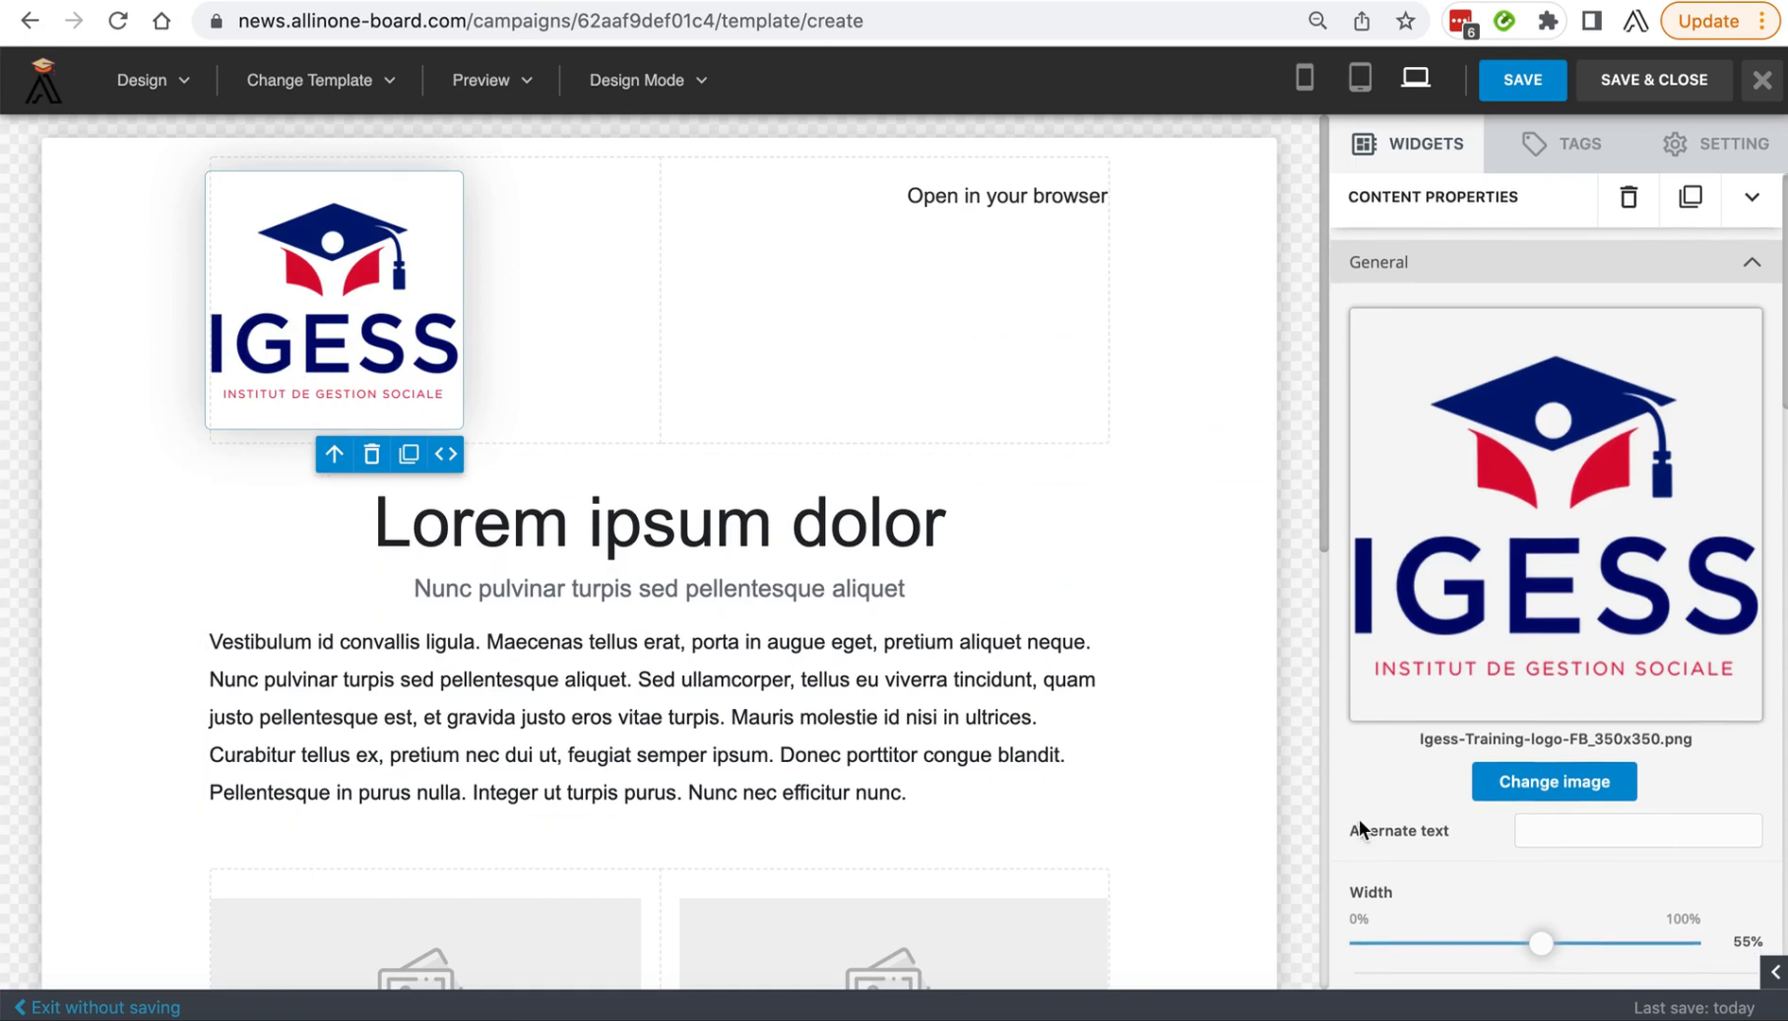
Set the header logo's width to 39%, keeping its height automatic.
scroll(1378, 832, down, 3)
drag(1540, 810, 1501, 812)
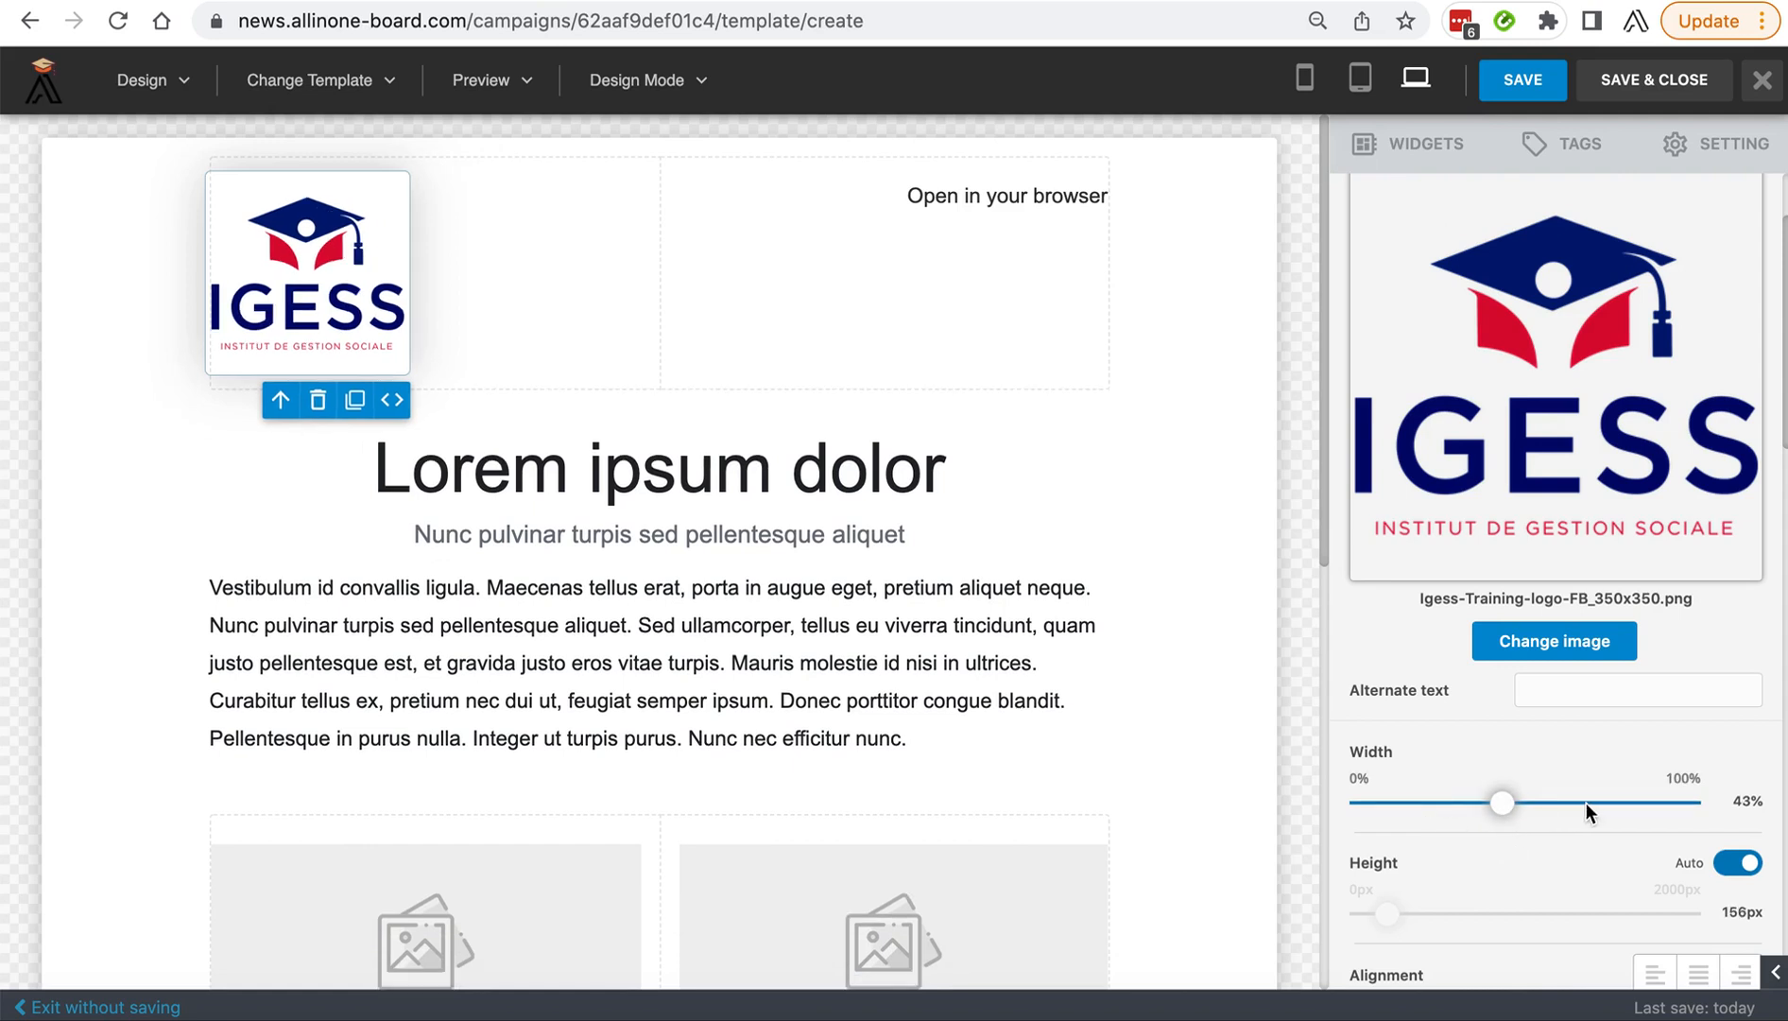
mouse_move(1523, 810)
mouse_down()
mouse_move(1502, 804)
mouse_move(1548, 805)
mouse_move(1488, 810)
mouse_up()
scroll(1510, 892, down, 1)
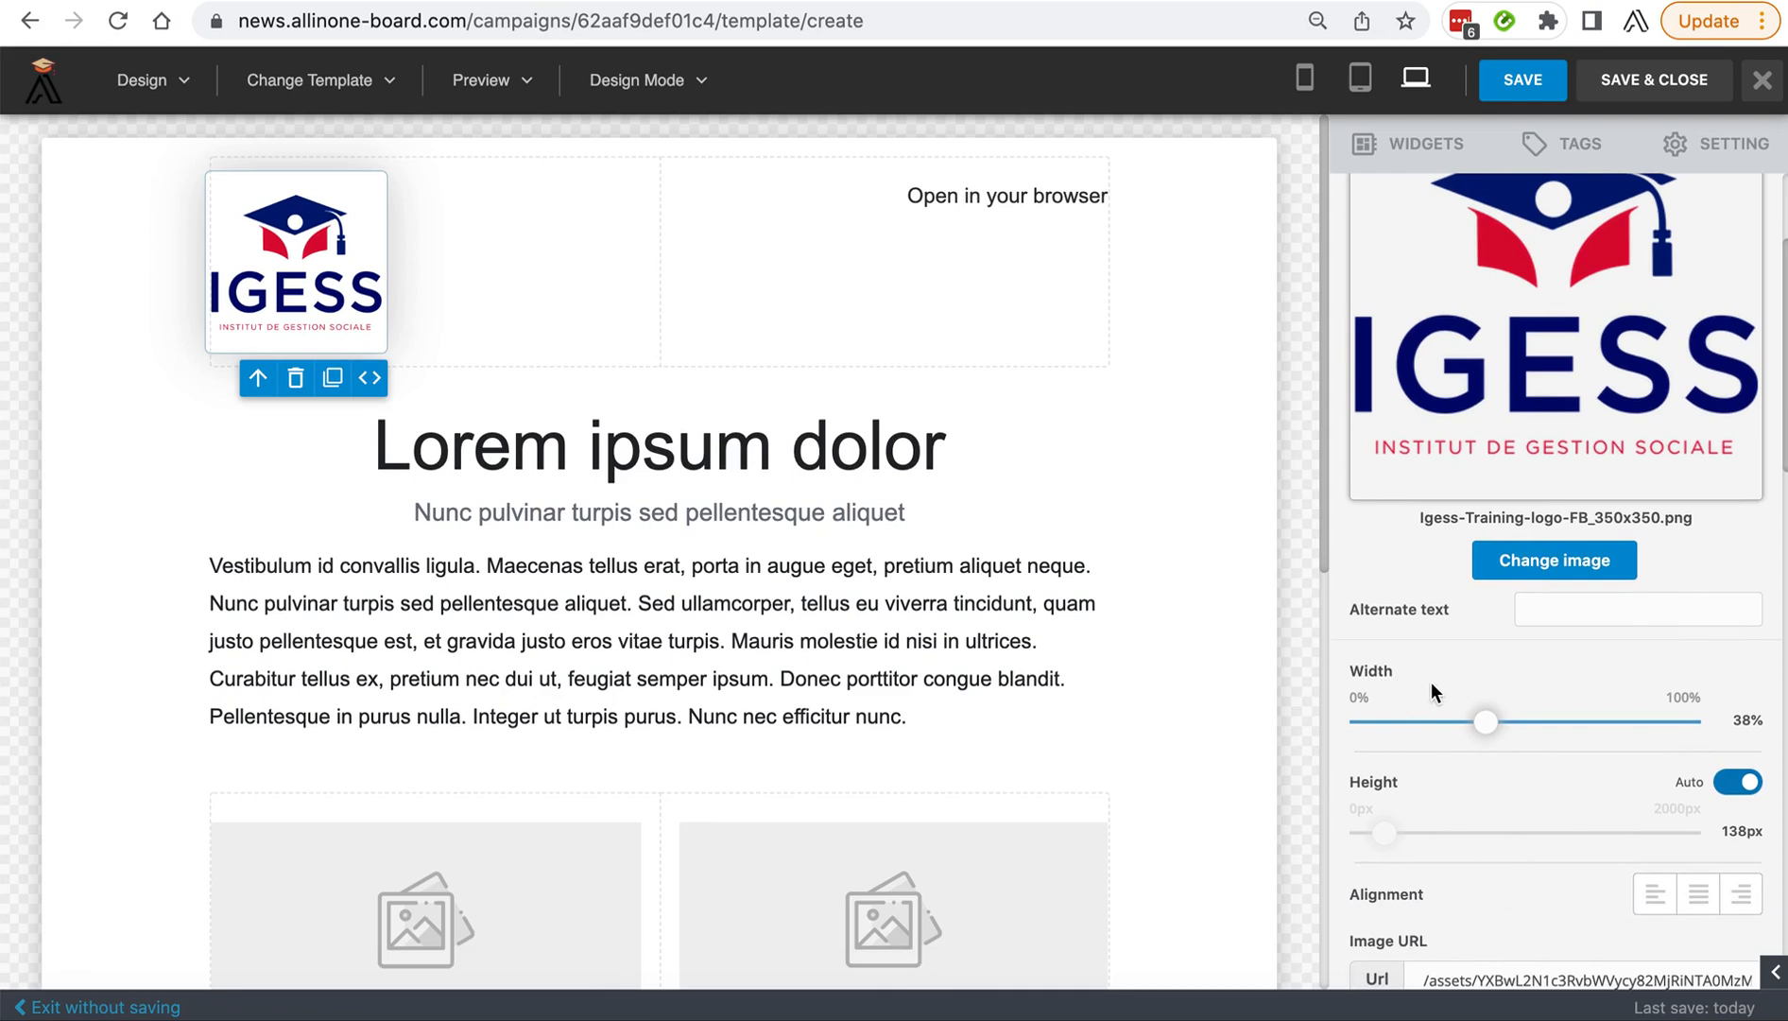
drag(1486, 722, 1489, 724)
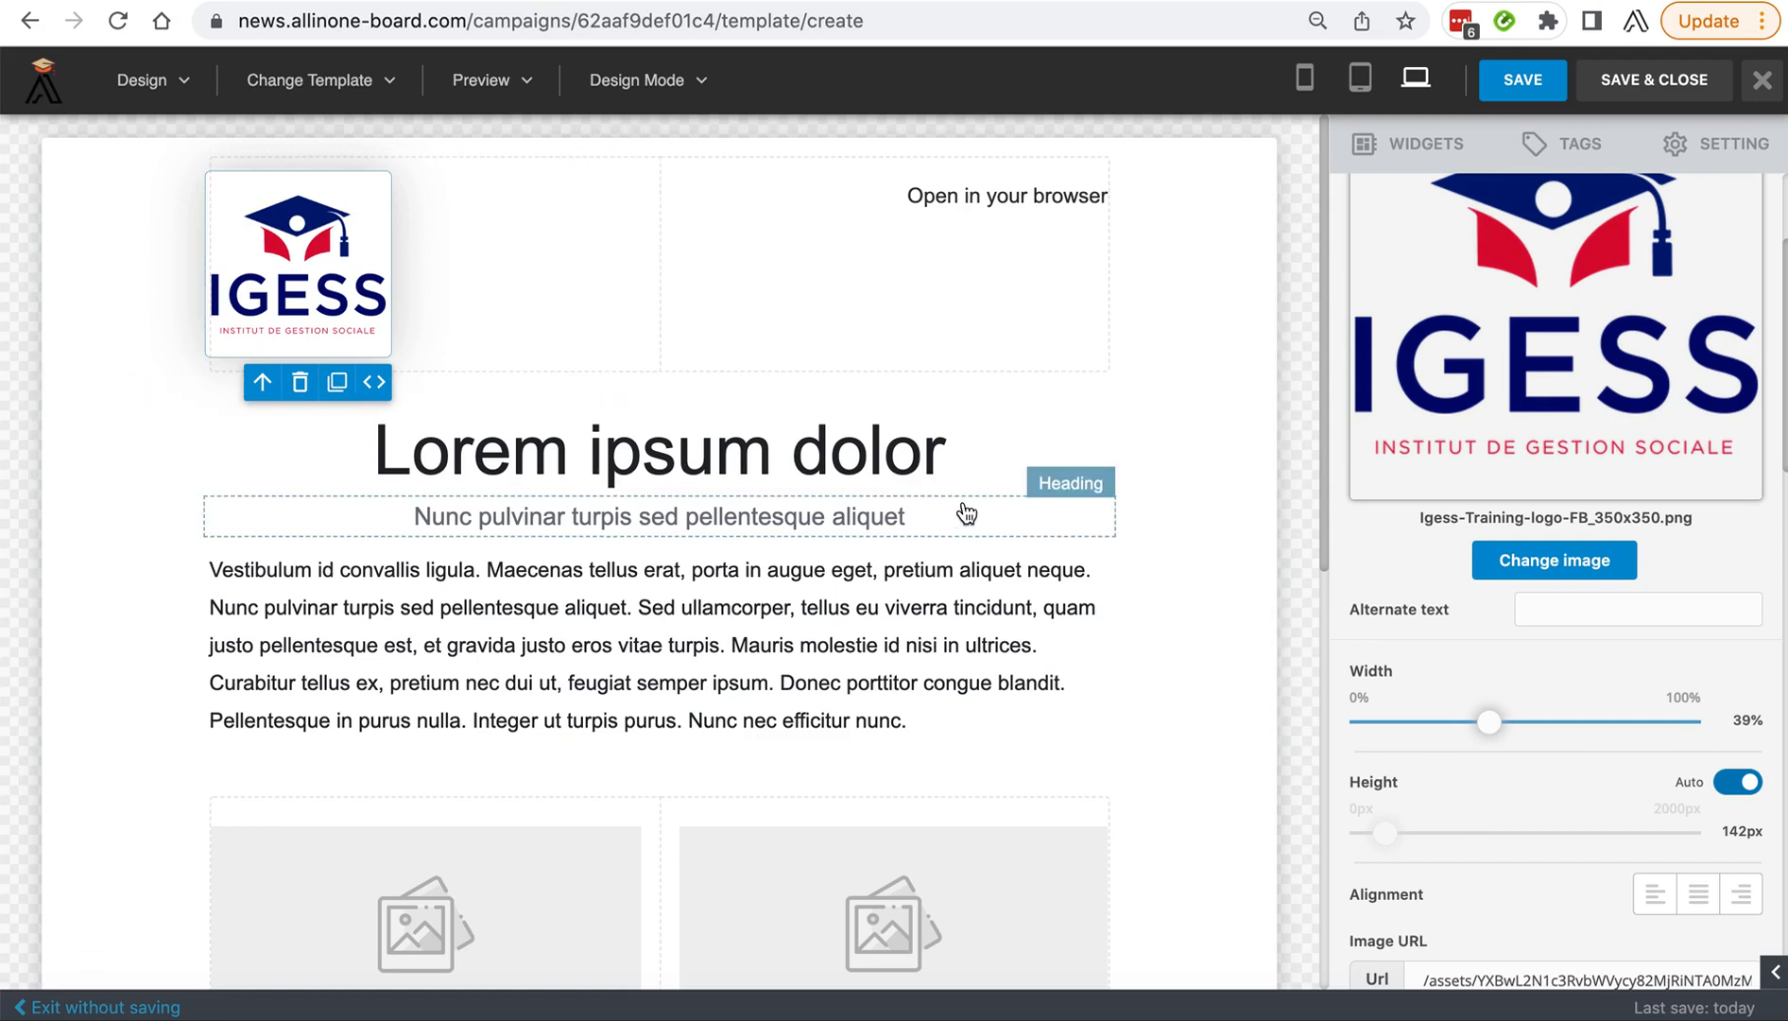
Select the main heading, switch to the Igess_campaign_Mewsletter document in TextEdit and set all its text to size 18.
click(724, 455)
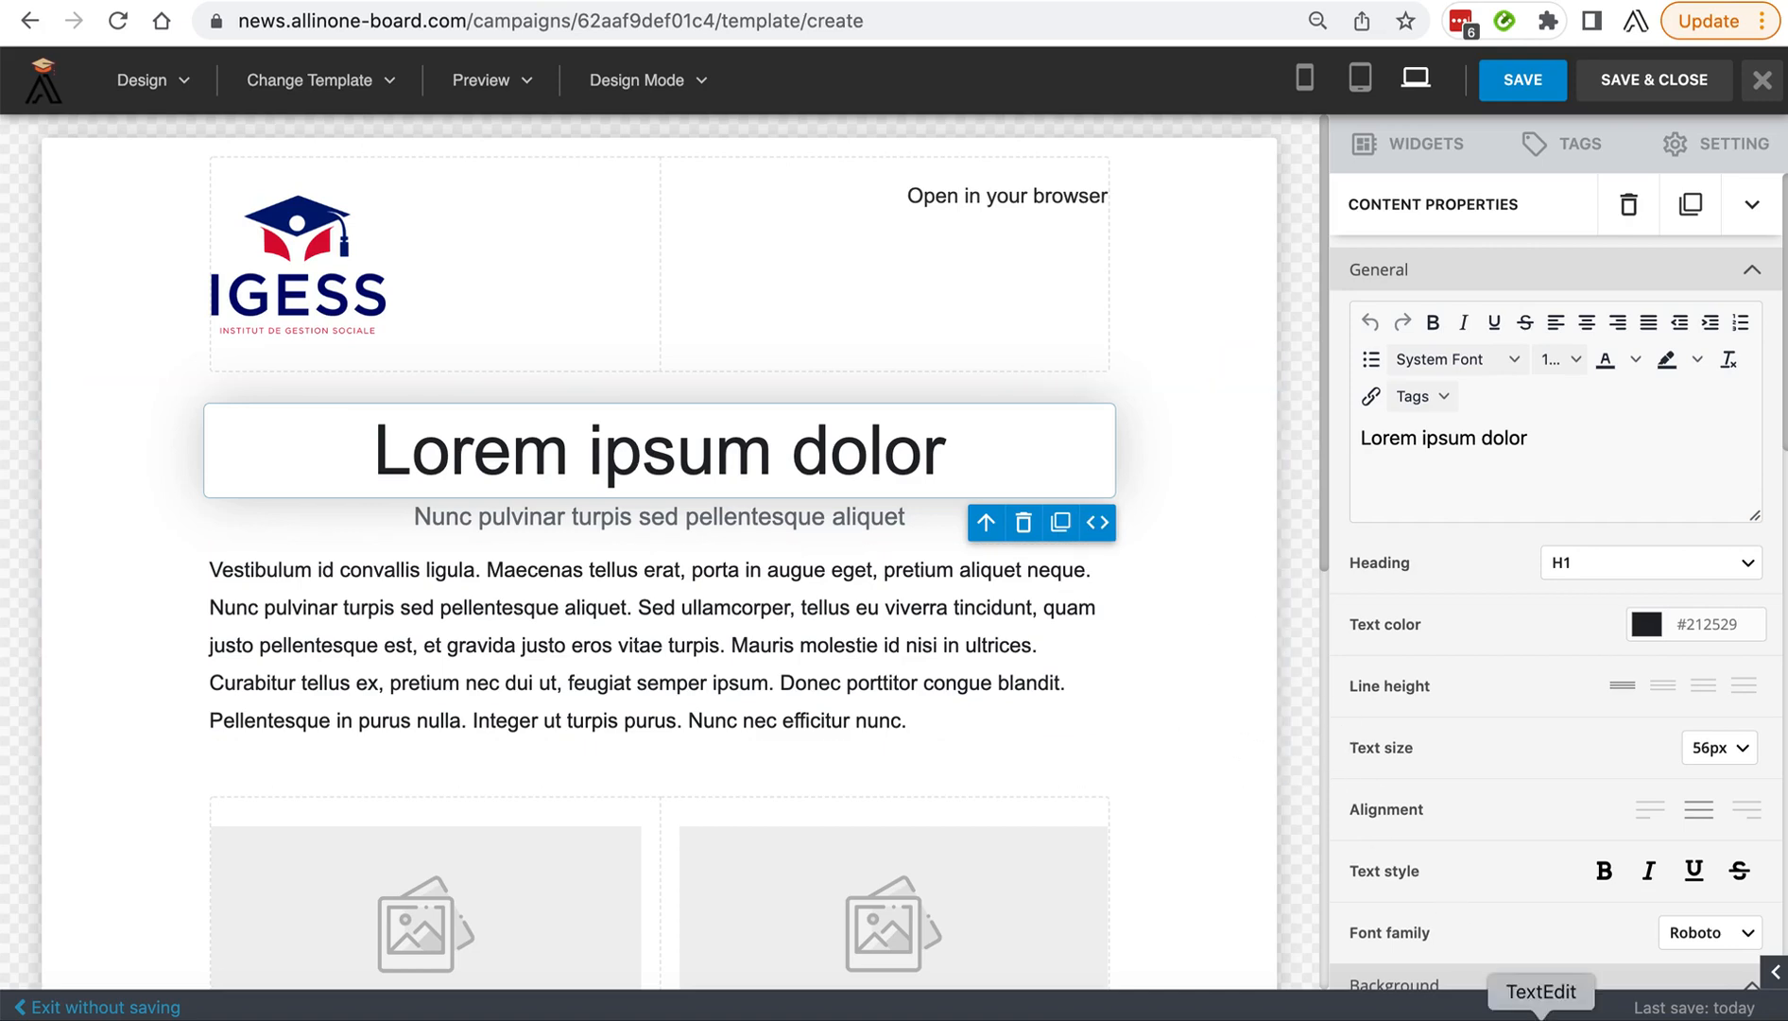
click(1541, 1013)
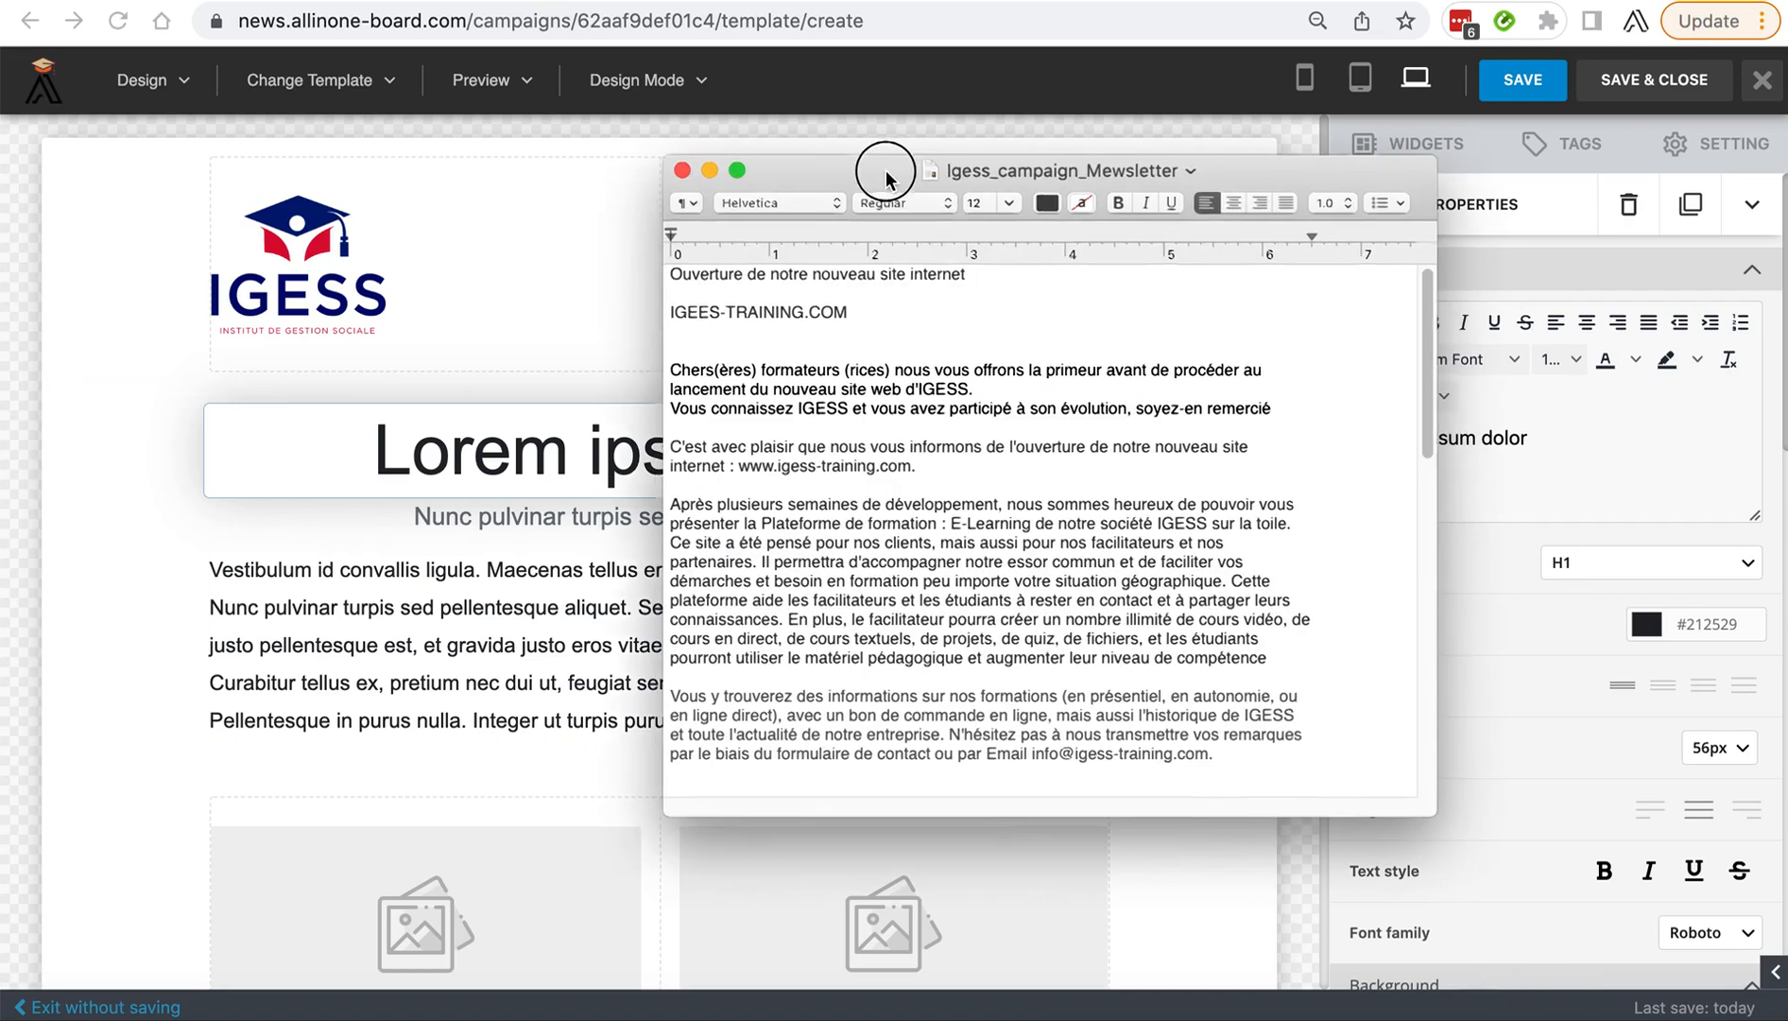
drag(870, 168, 672, 134)
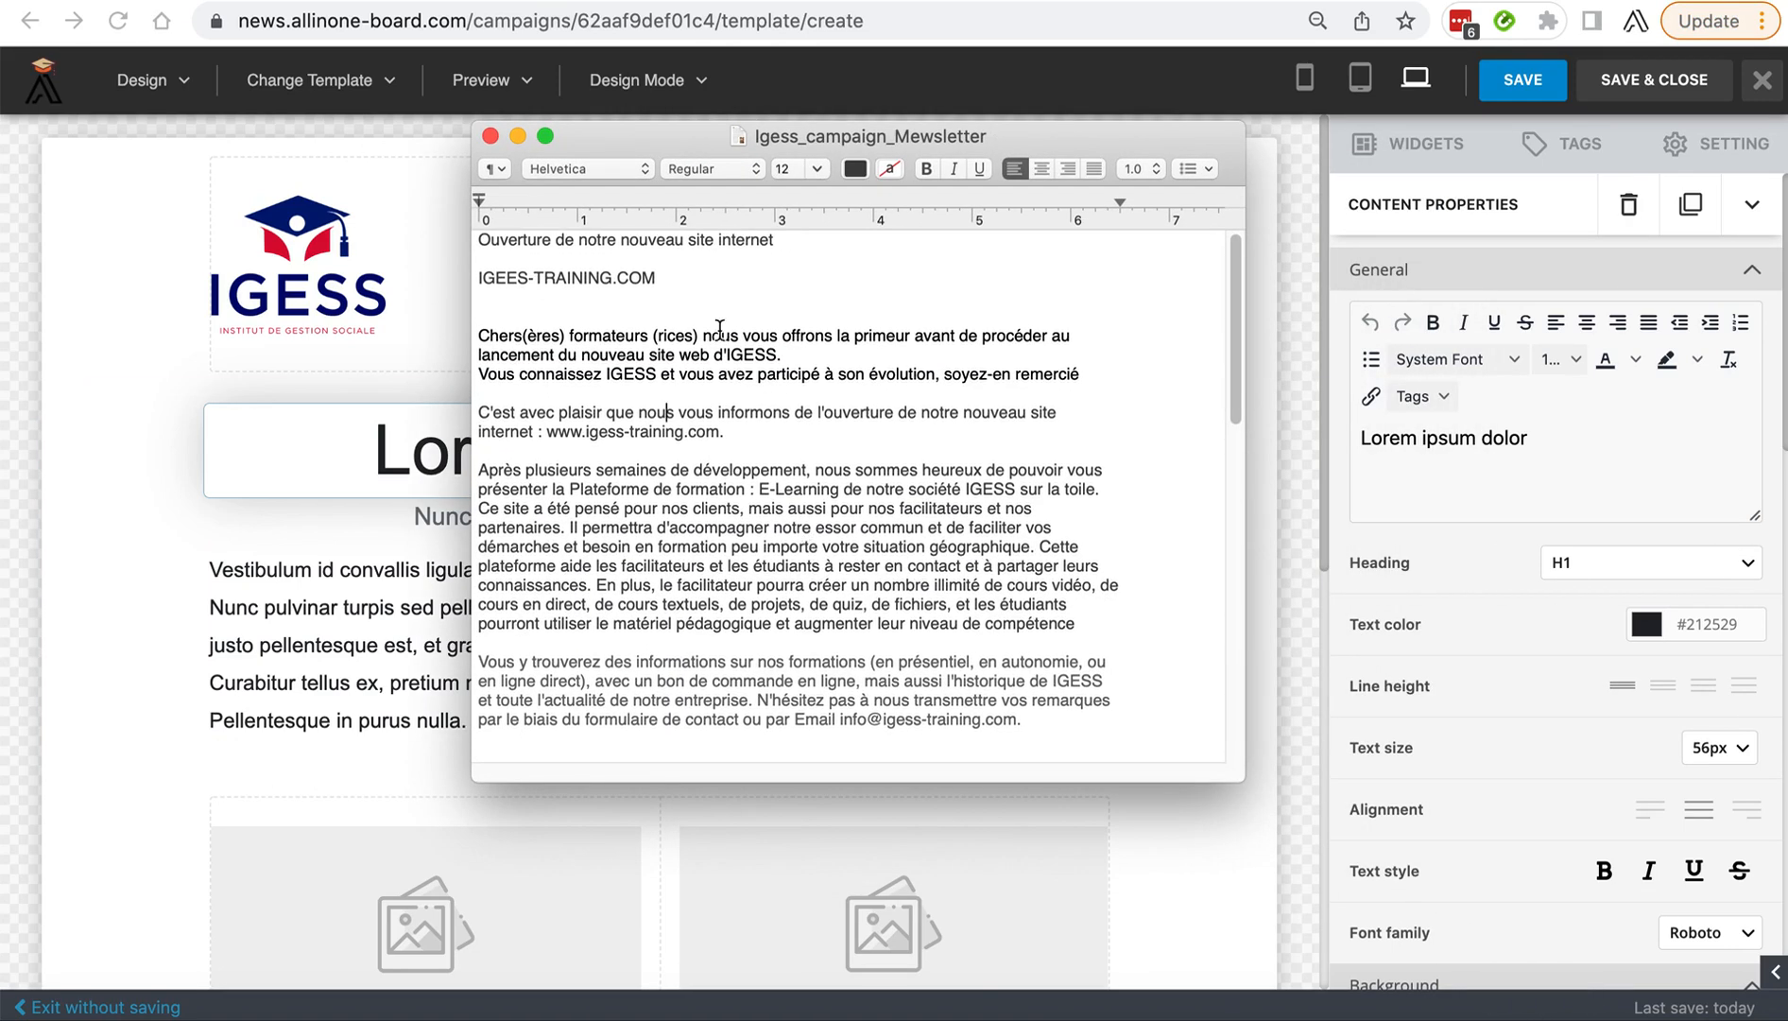
drag(790, 240, 451, 241)
click(536, 373)
key(super+a)
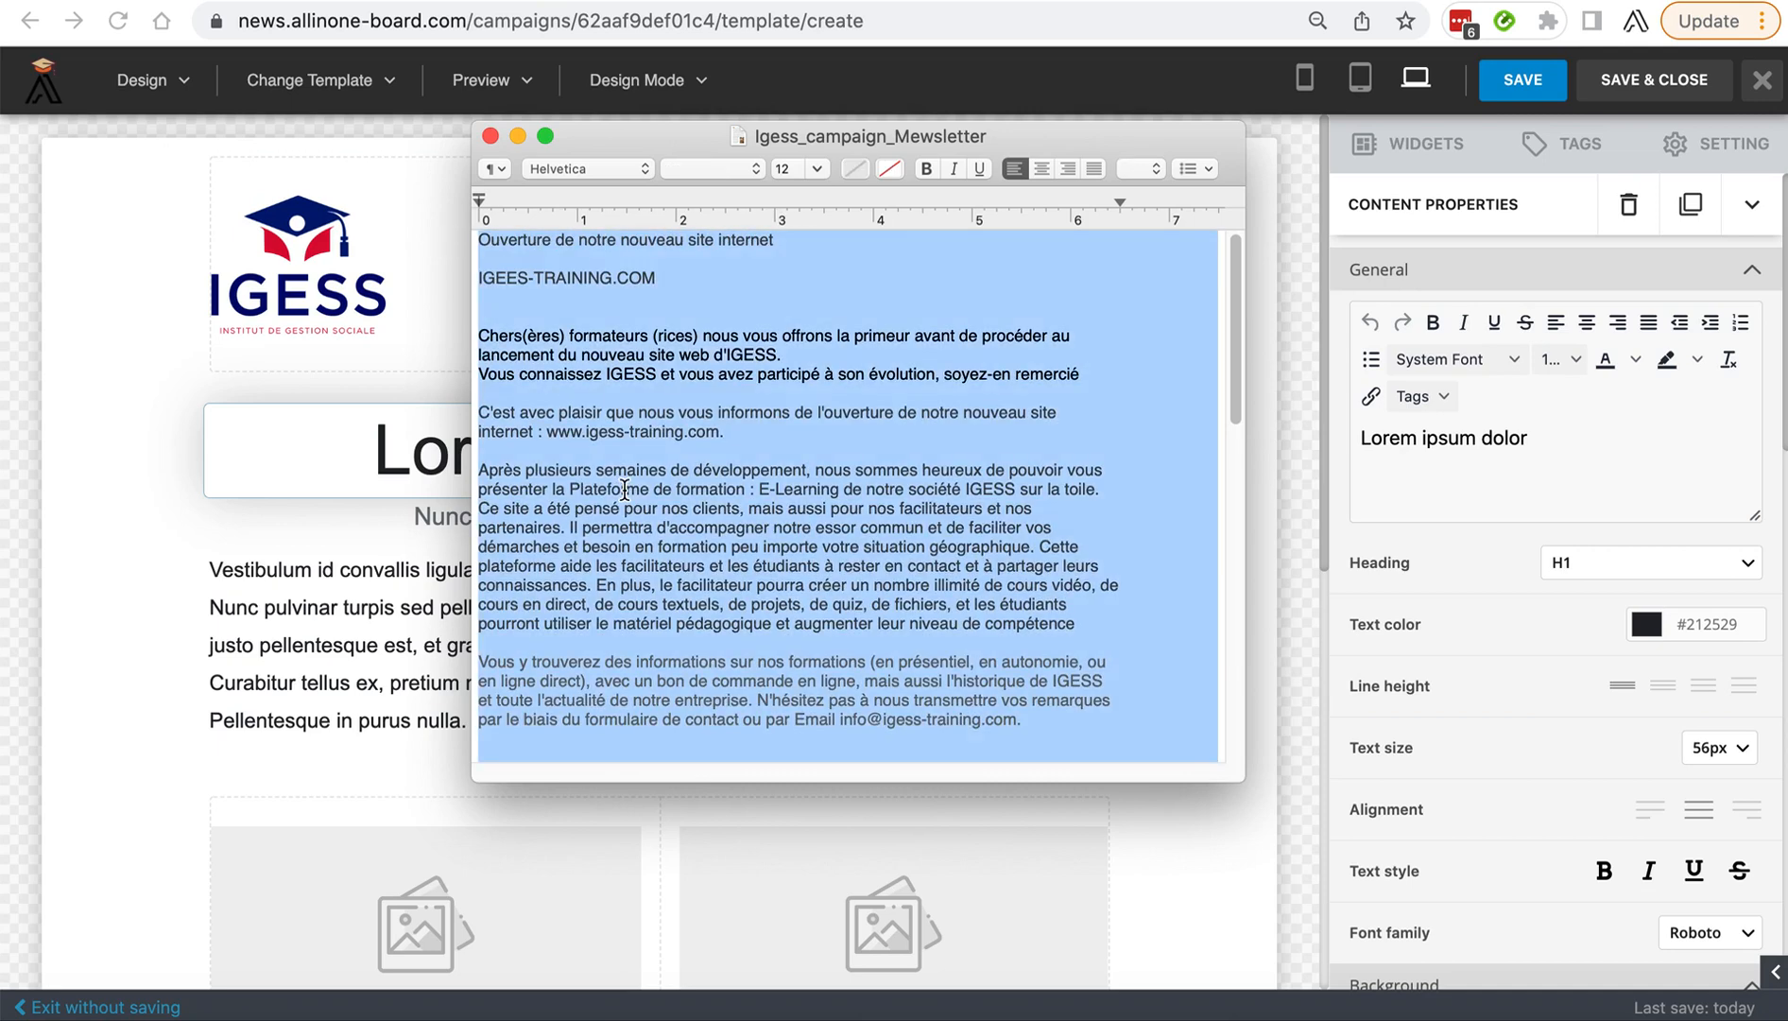
click(816, 168)
click(785, 300)
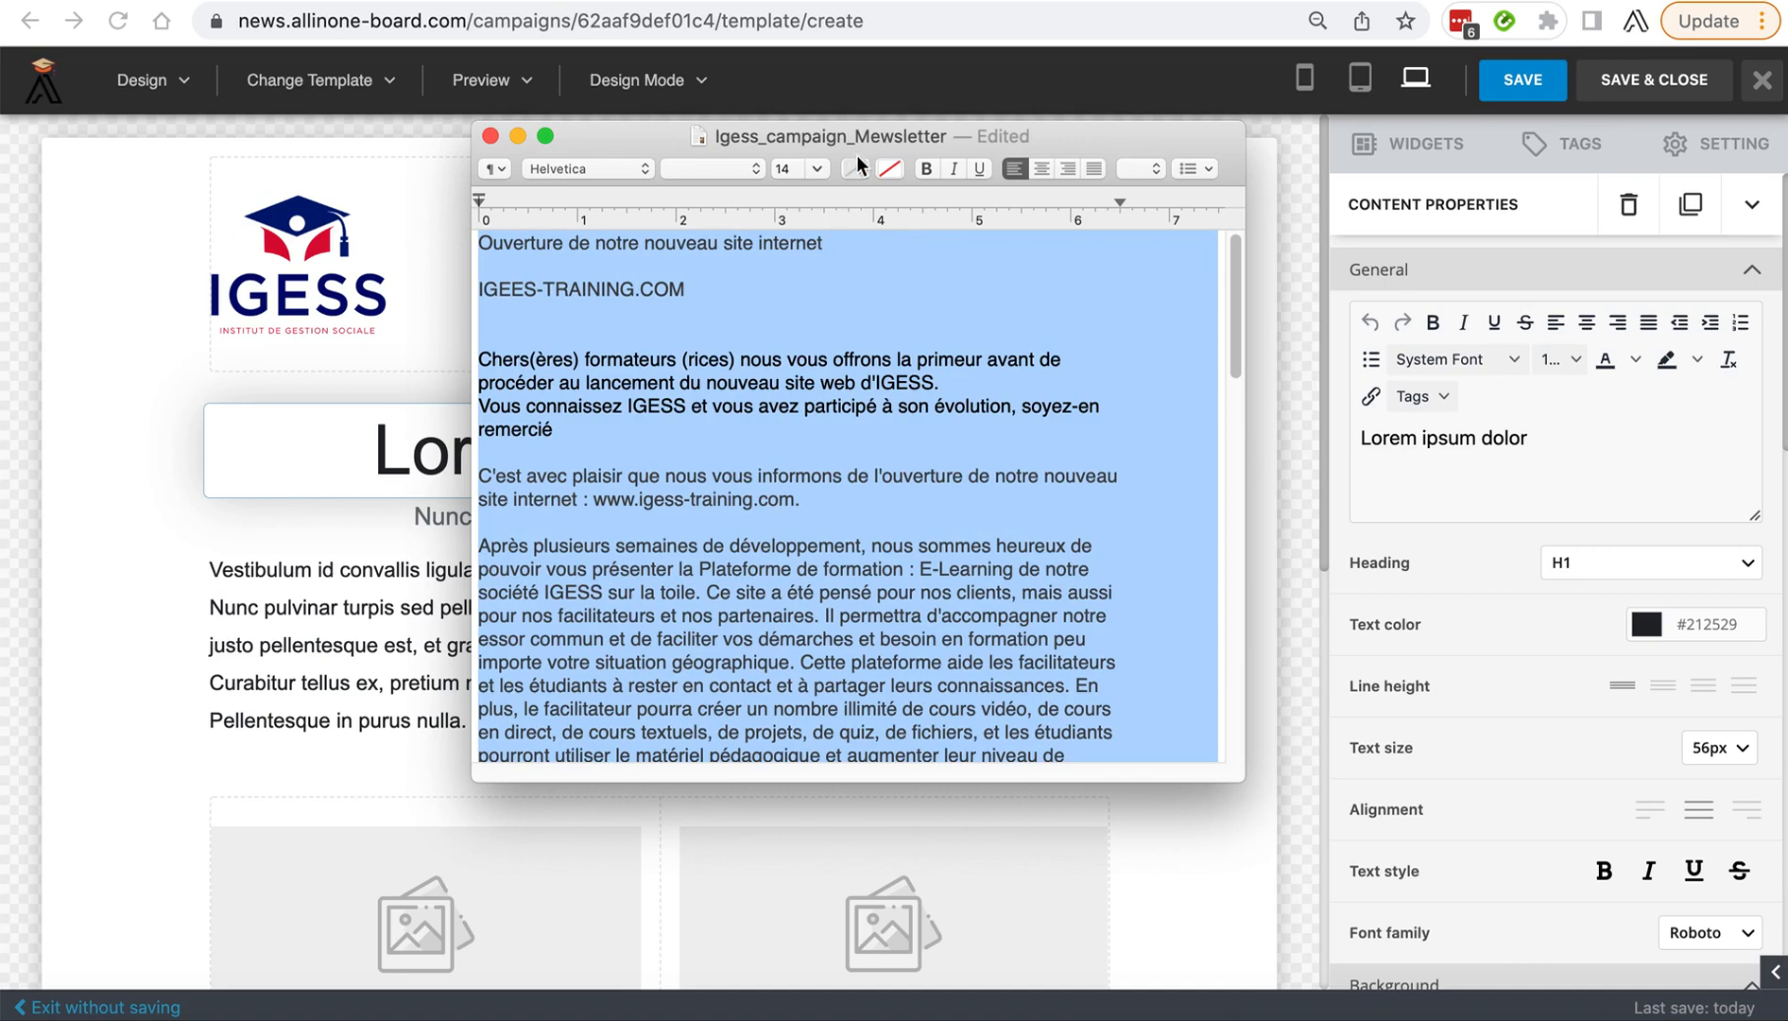
click(816, 173)
click(791, 325)
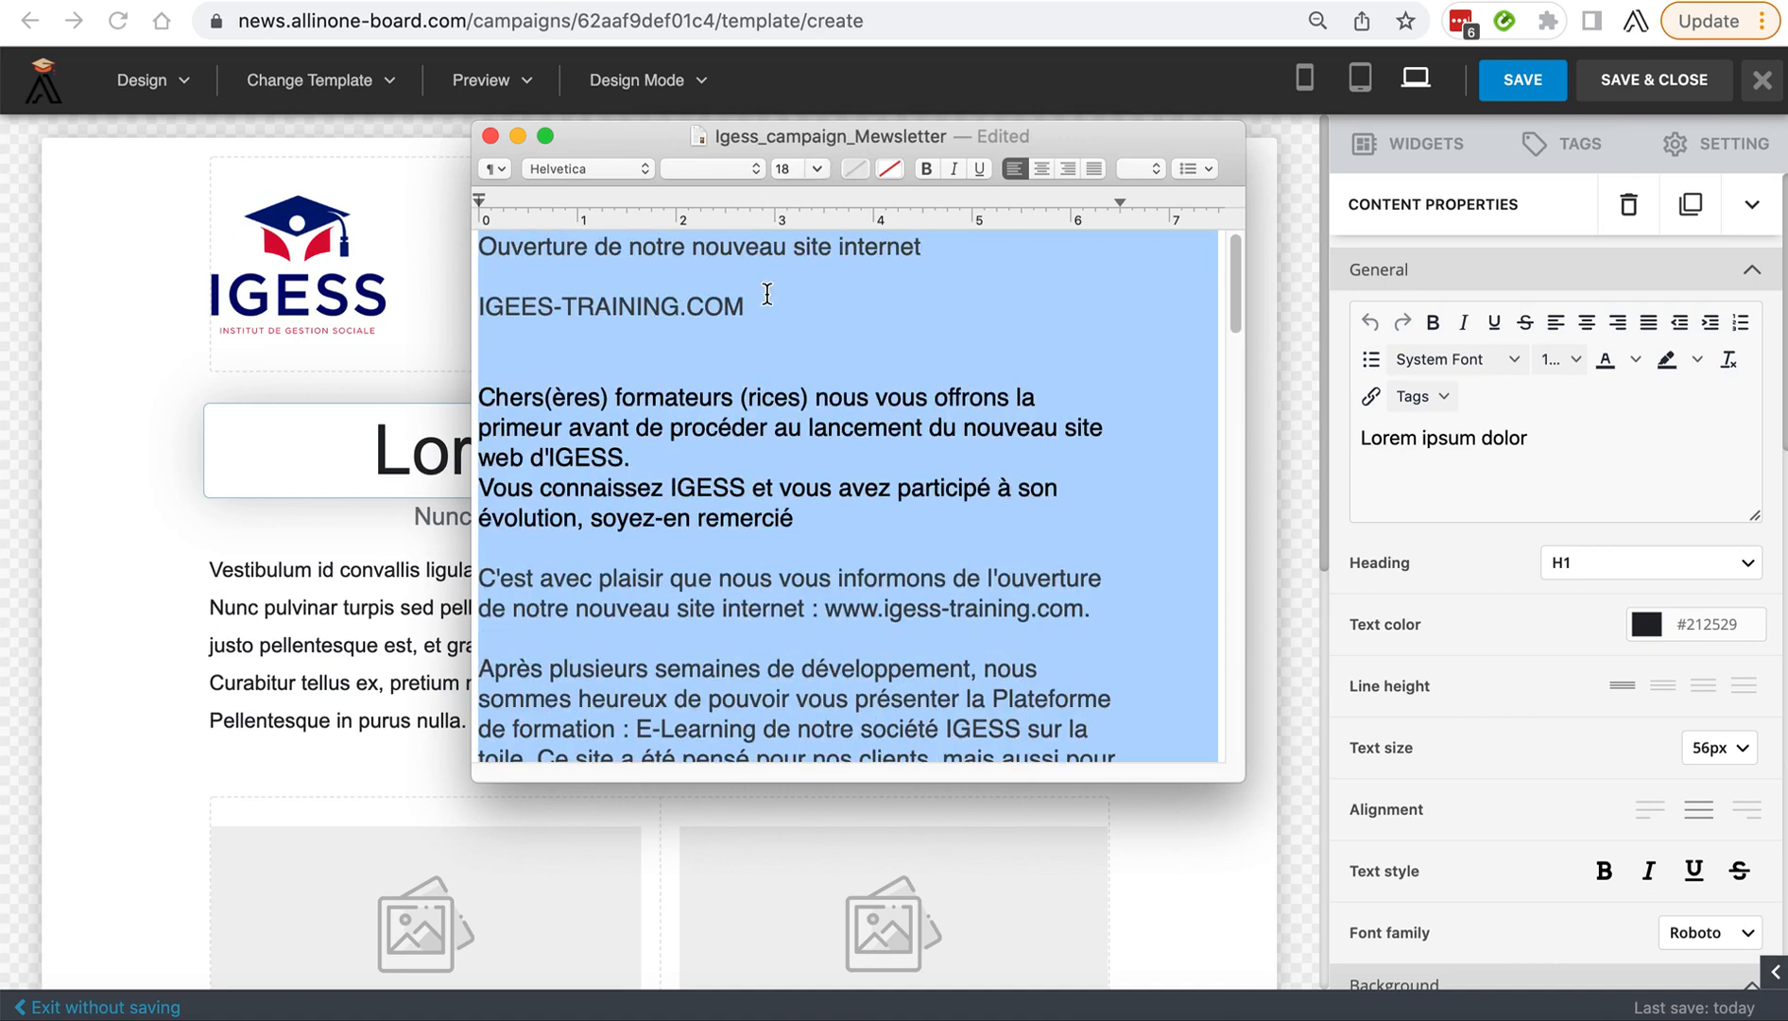
Enlarge the newsletter document's window and look through the campaign text.
drag(647, 140, 414, 63)
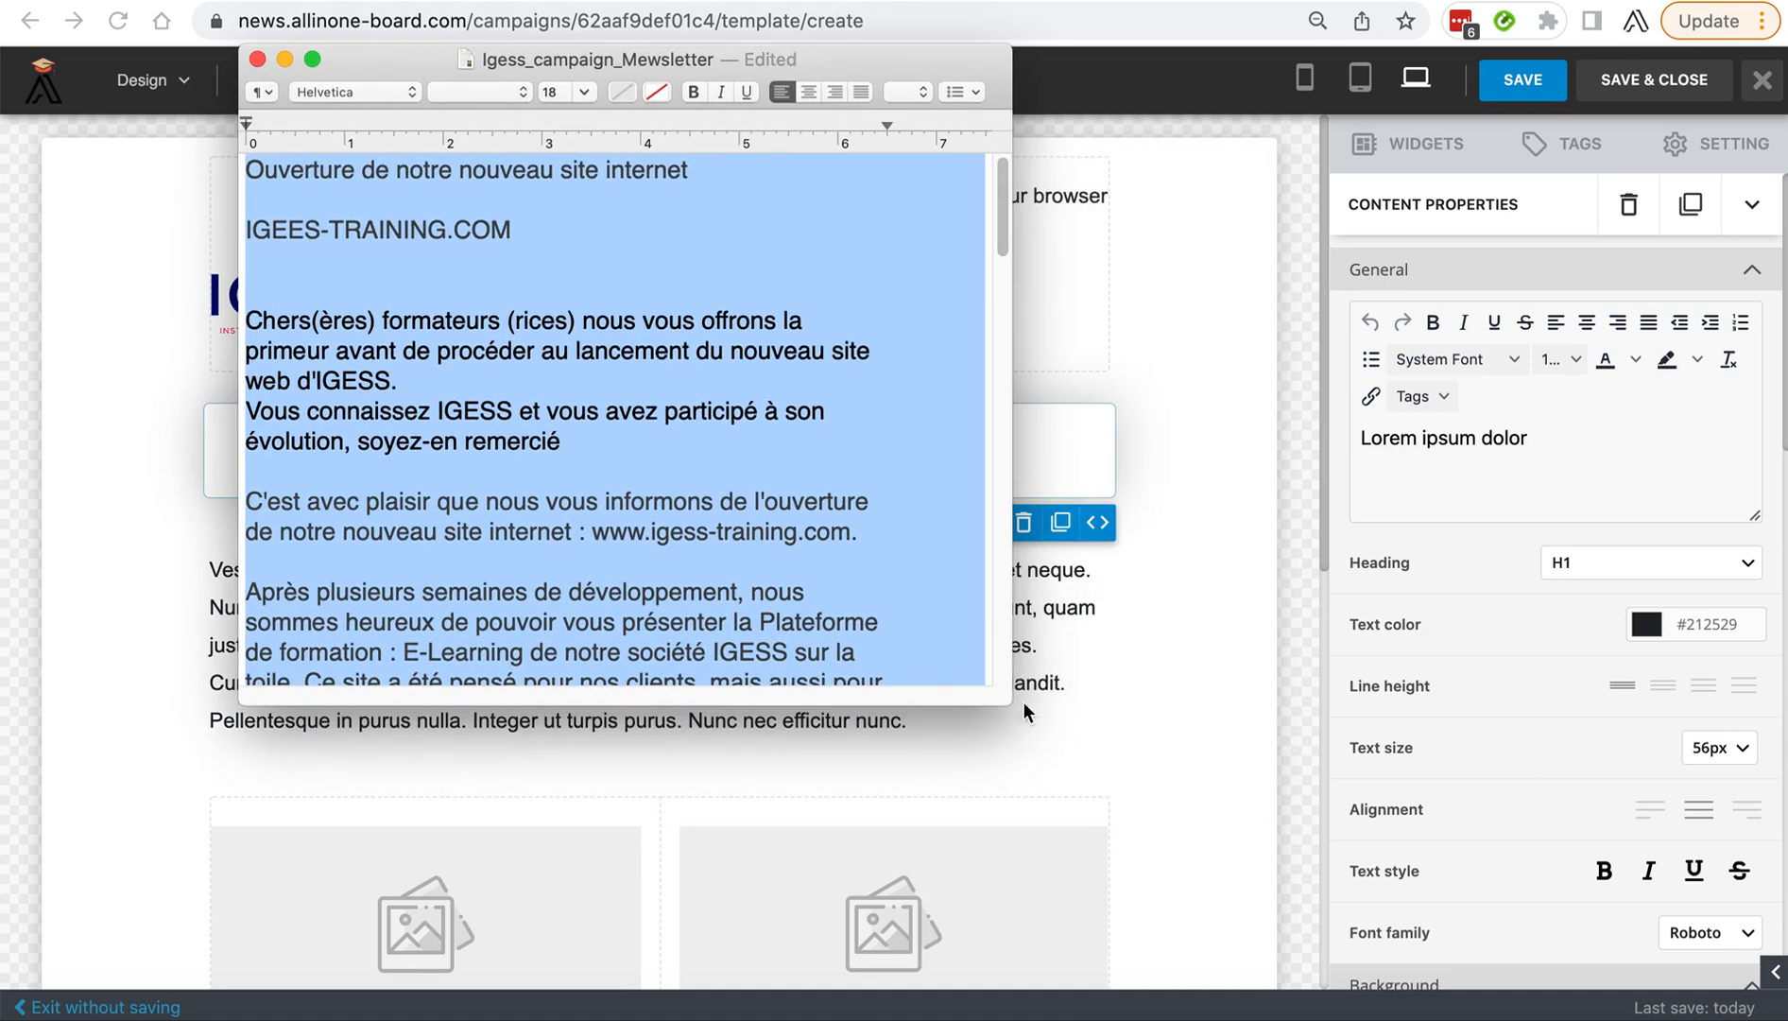
drag(999, 700, 1624, 1002)
click(719, 679)
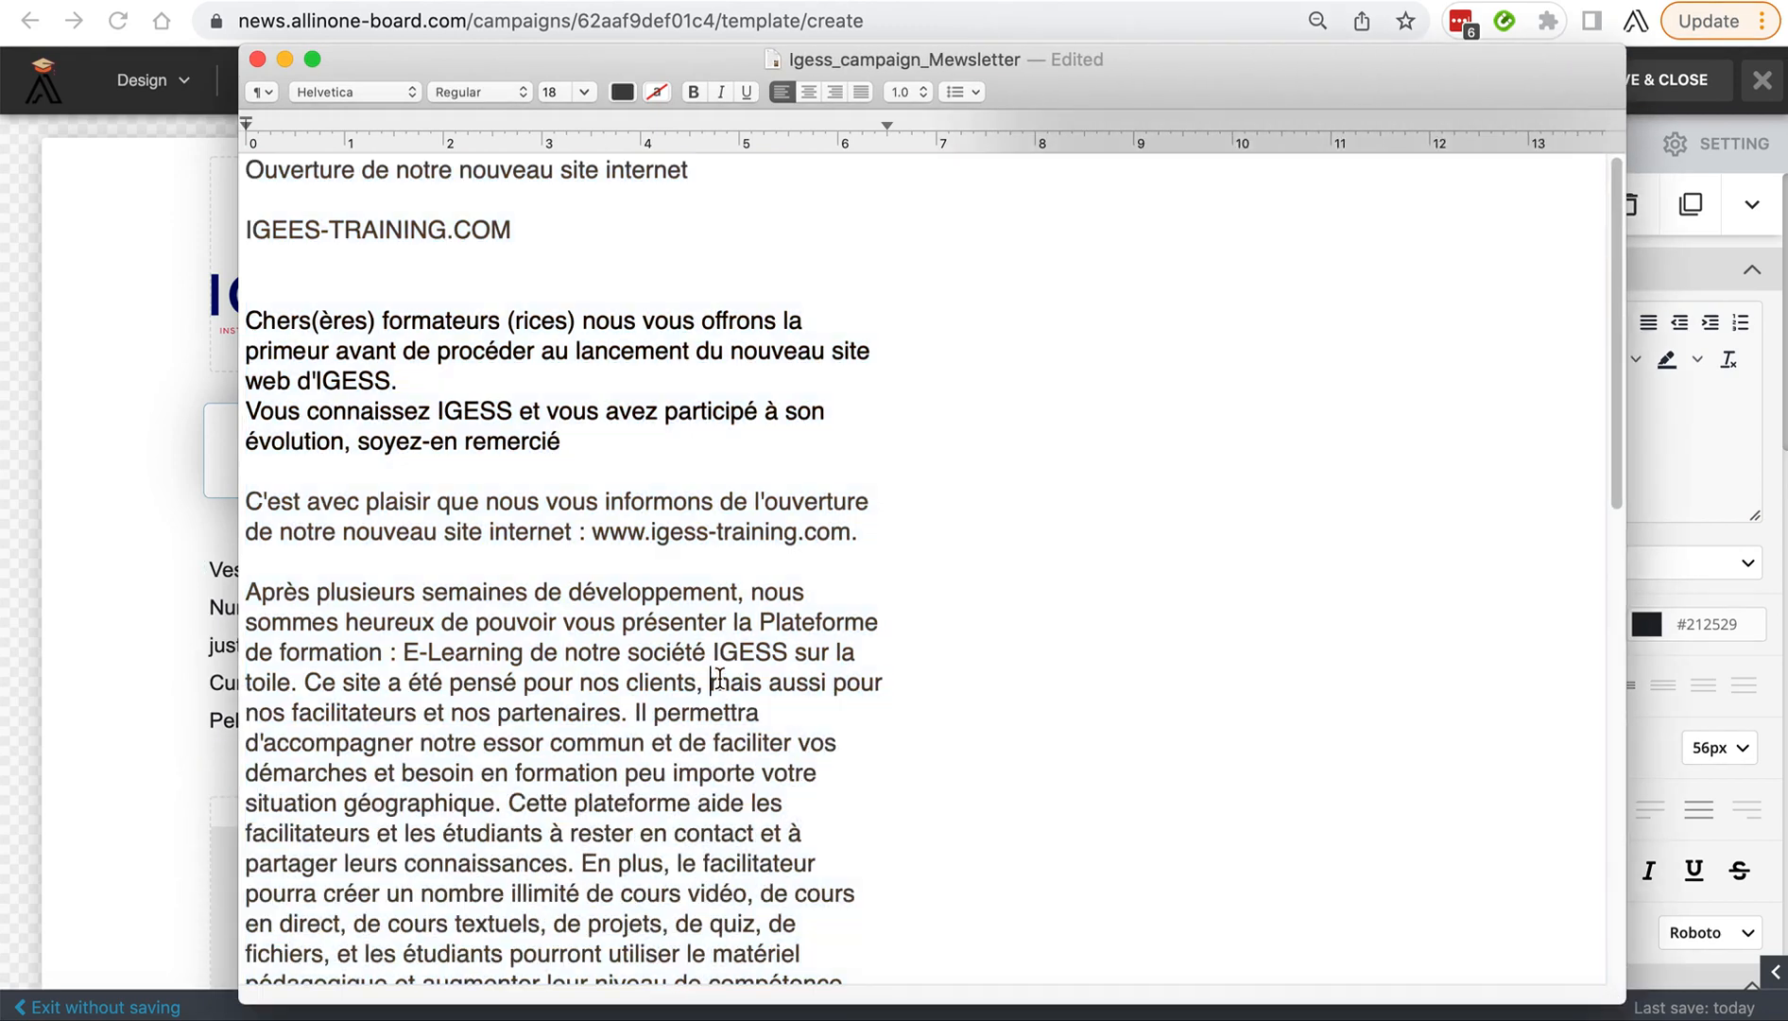
scroll(640, 726, down, 3)
scroll(640, 726, up, 3)
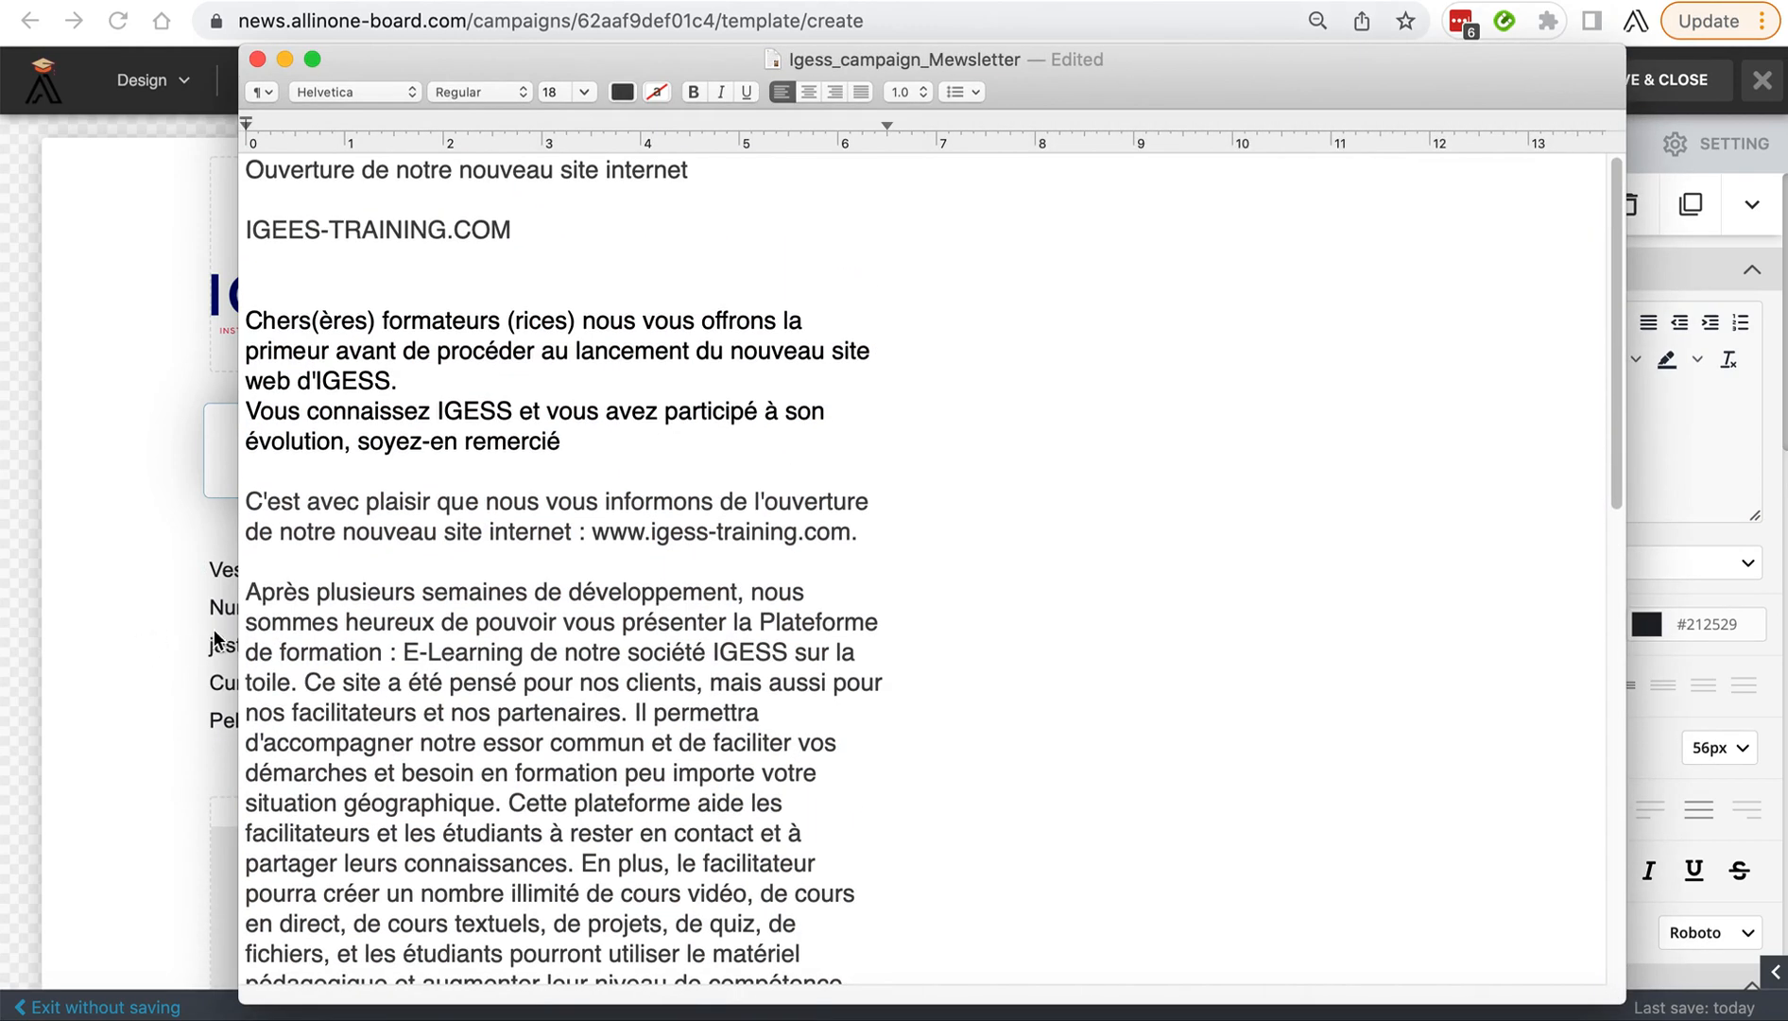
drag(240, 619, 148, 605)
scroll(212, 303, down, 2)
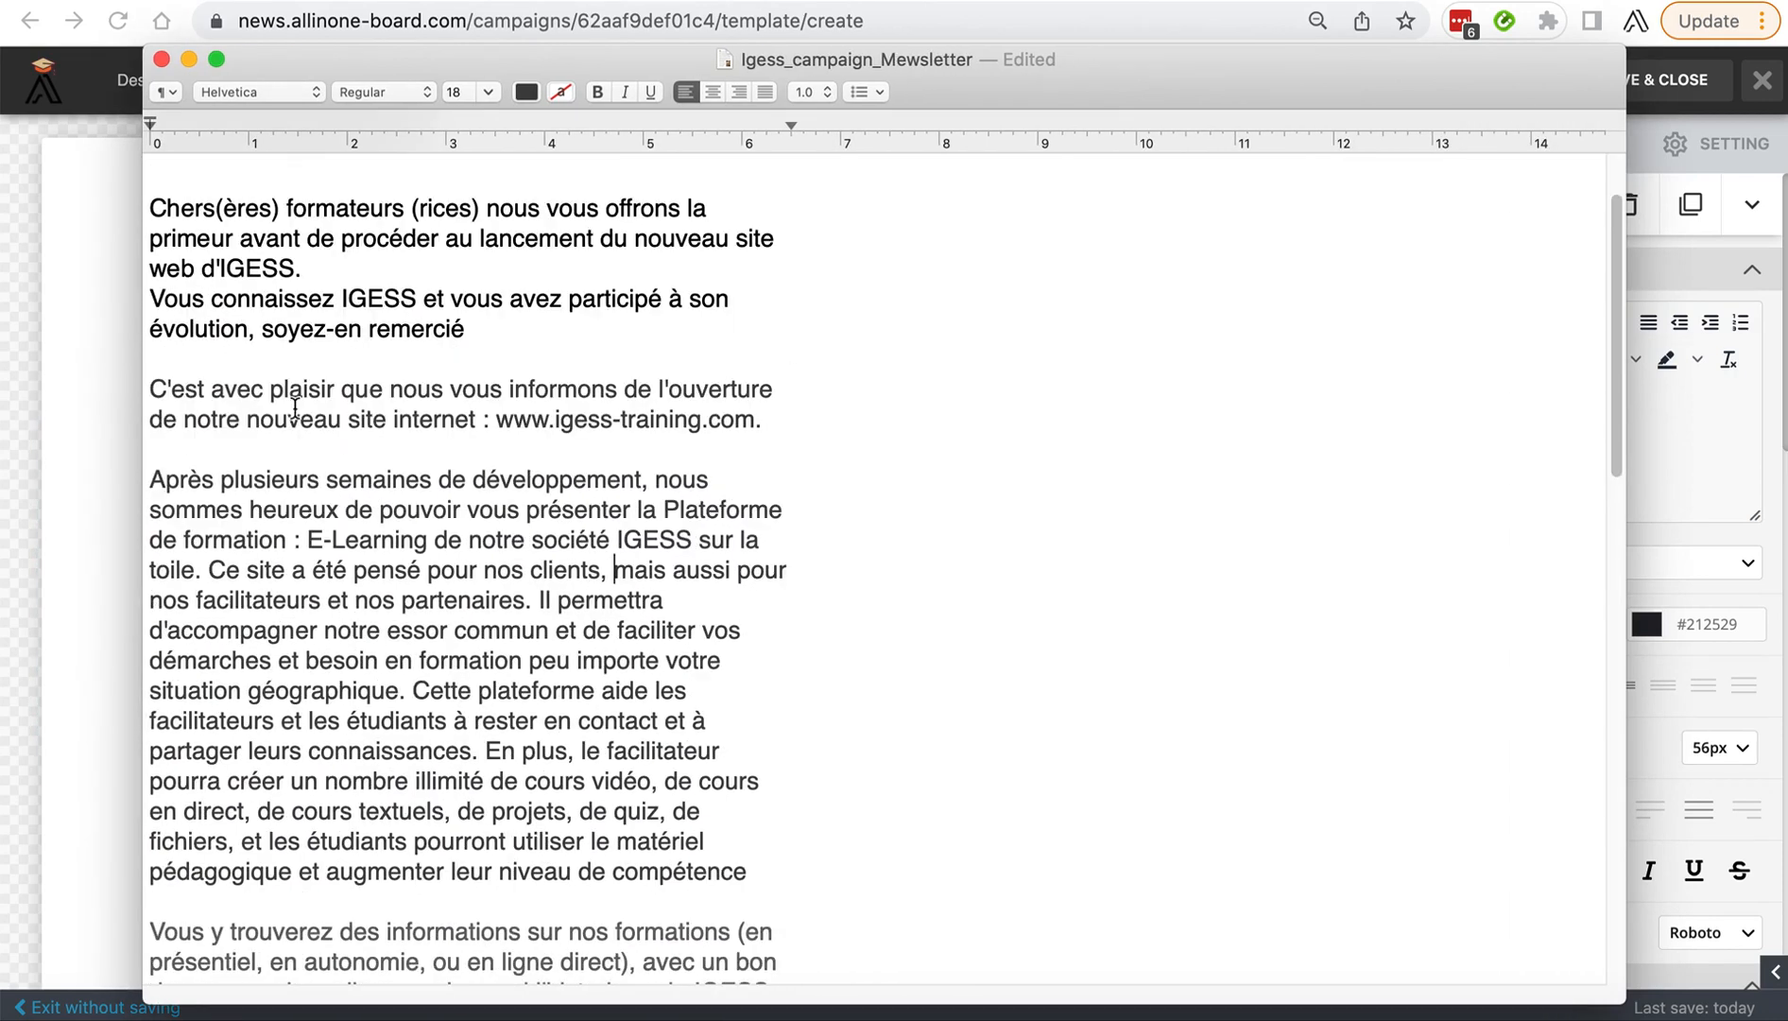
scroll(212, 302, up, 3)
Copy "Ouverture de notre nouveau site internet" from the newsletter document and paste it over the main heading on the template canvas.
drag(593, 170, 130, 172)
key(super+c)
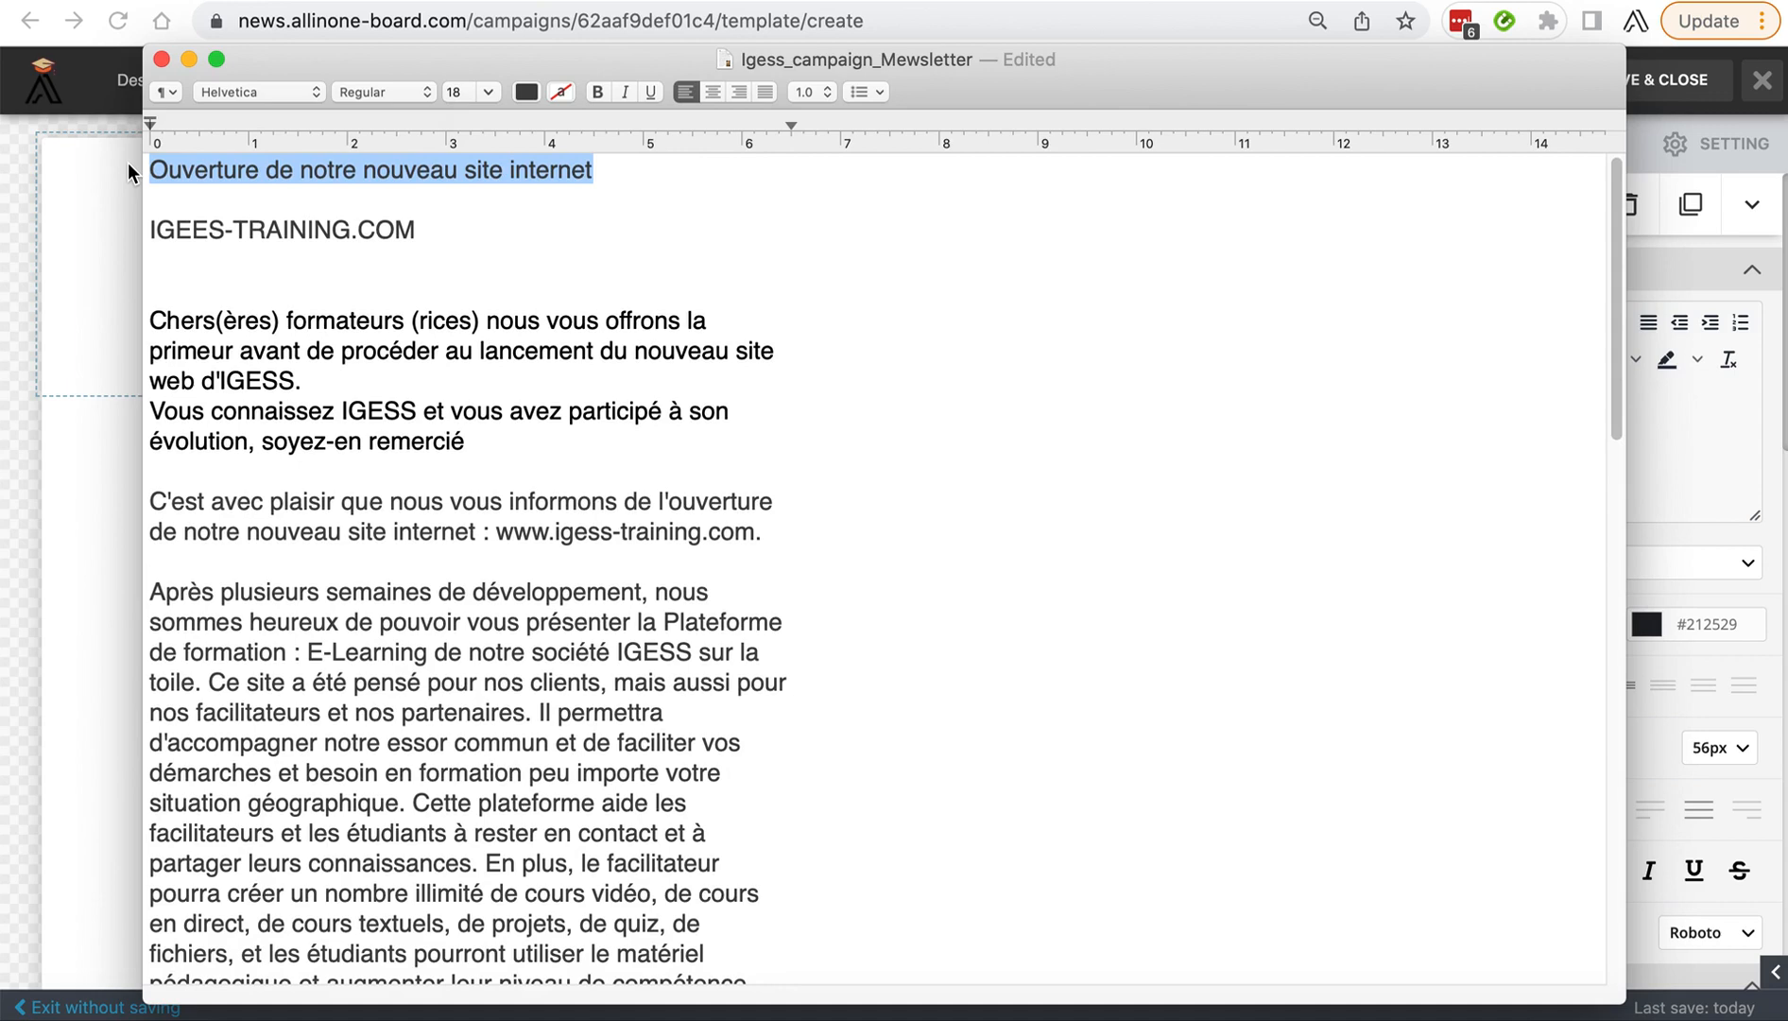
click(97, 290)
click(574, 471)
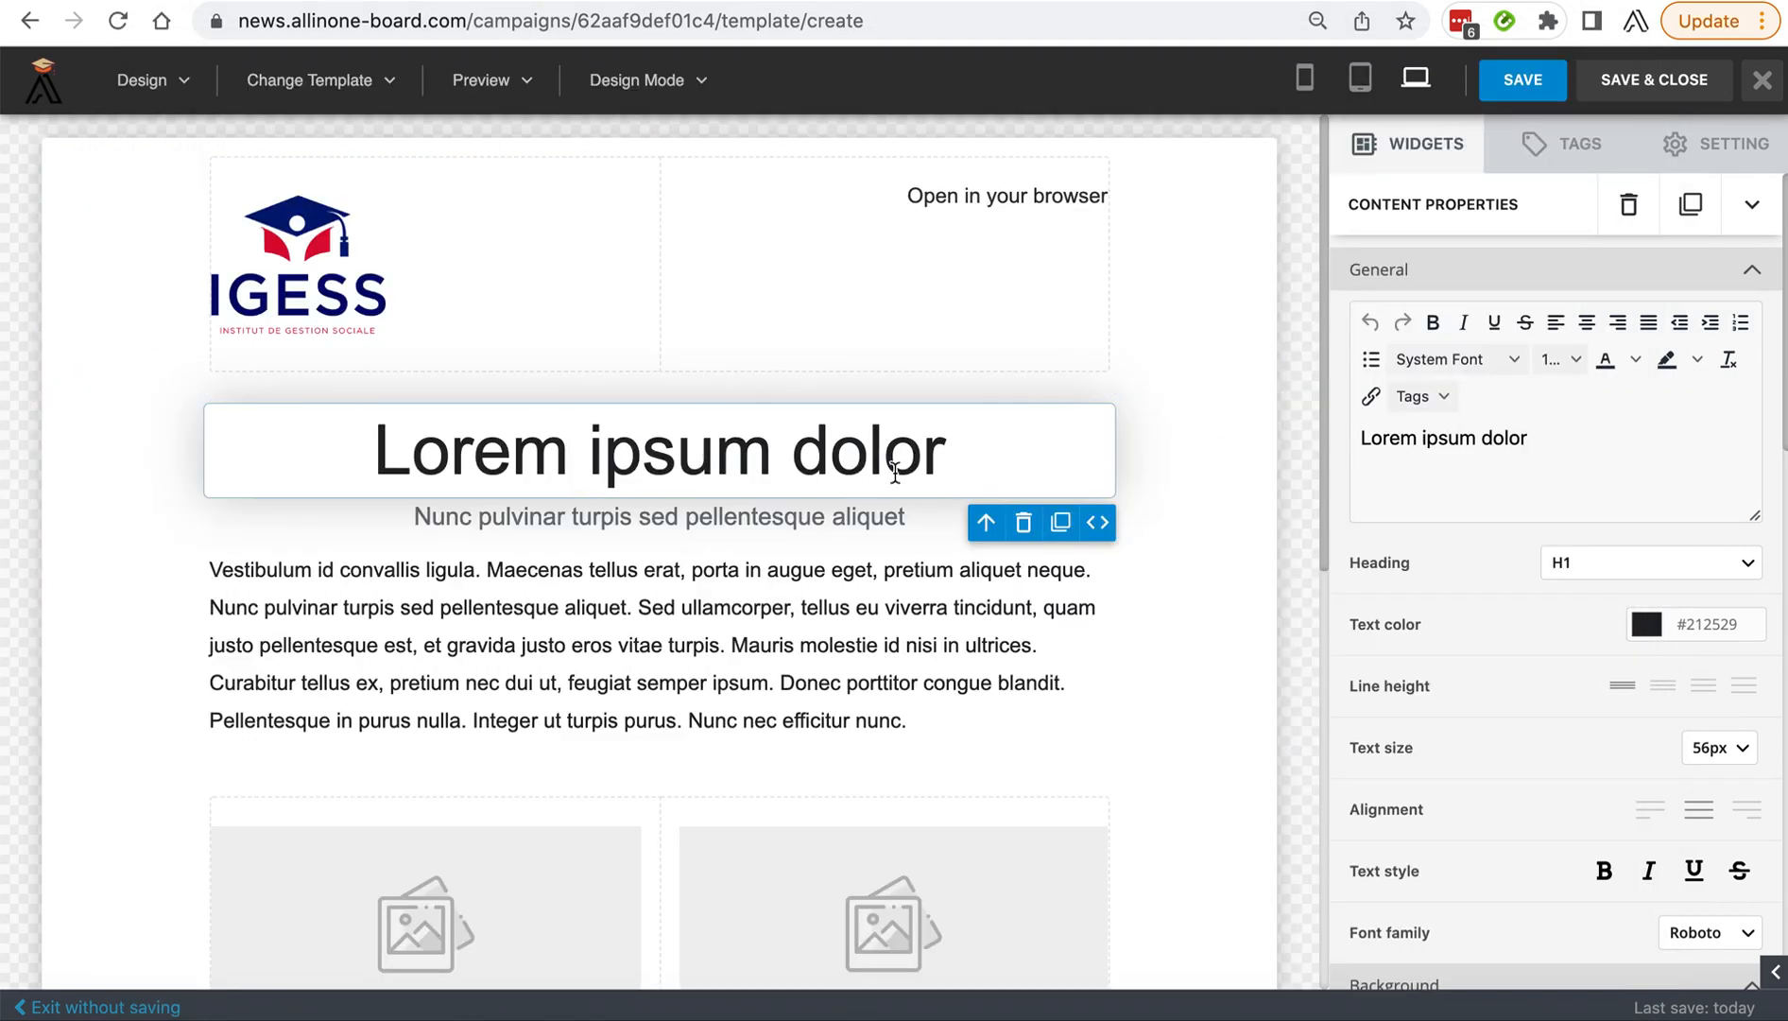
drag(945, 451, 367, 427)
key(super+v)
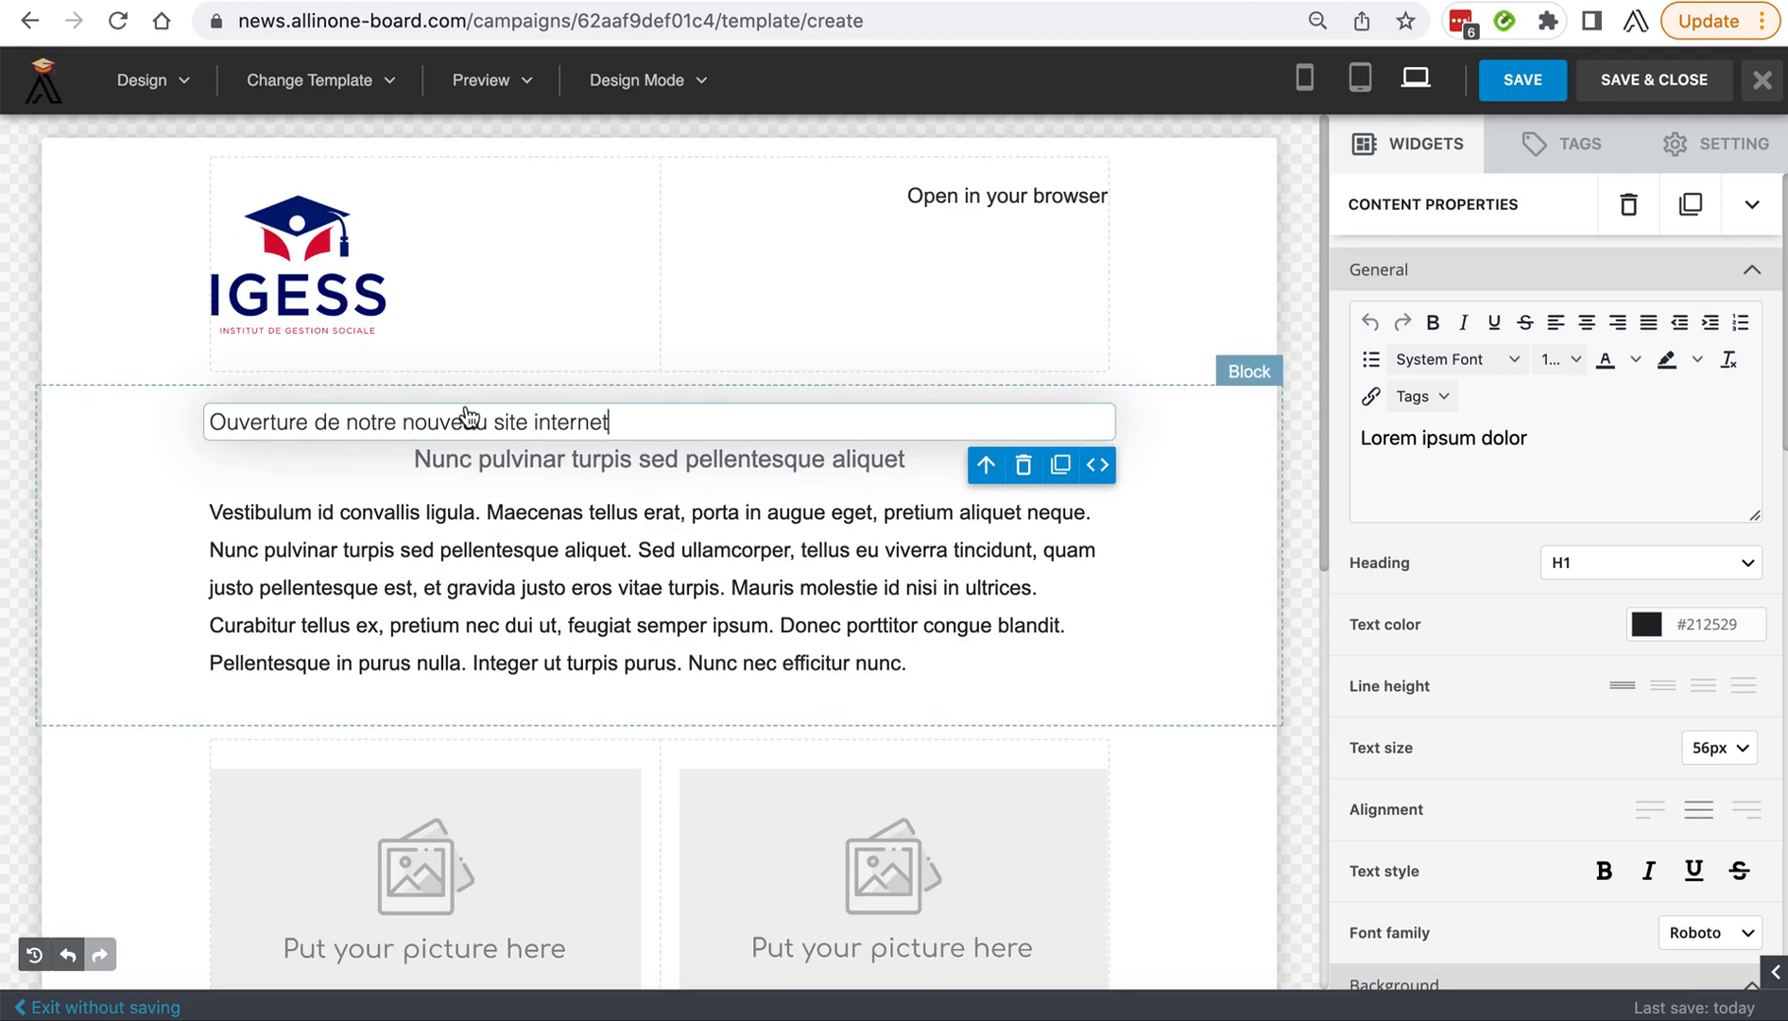
Undo the pasted title on the canvas and select the main heading again.
click(438, 419)
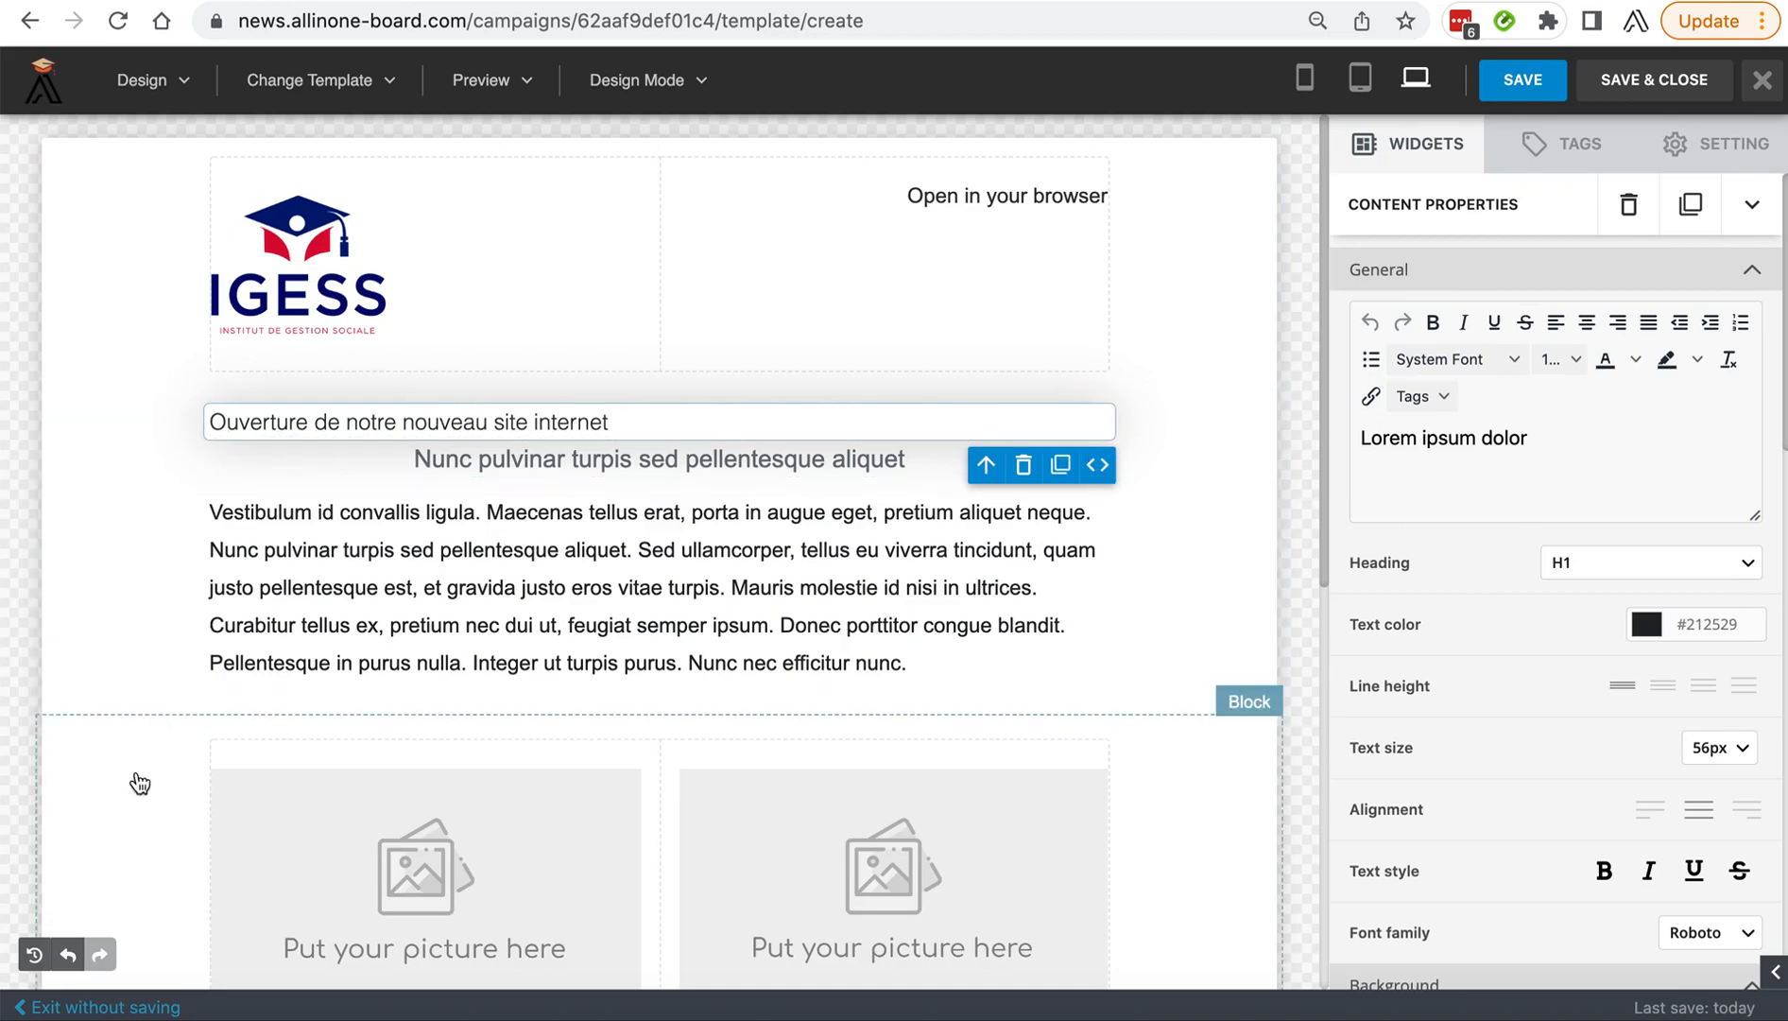
click(63, 956)
click(63, 957)
click(651, 427)
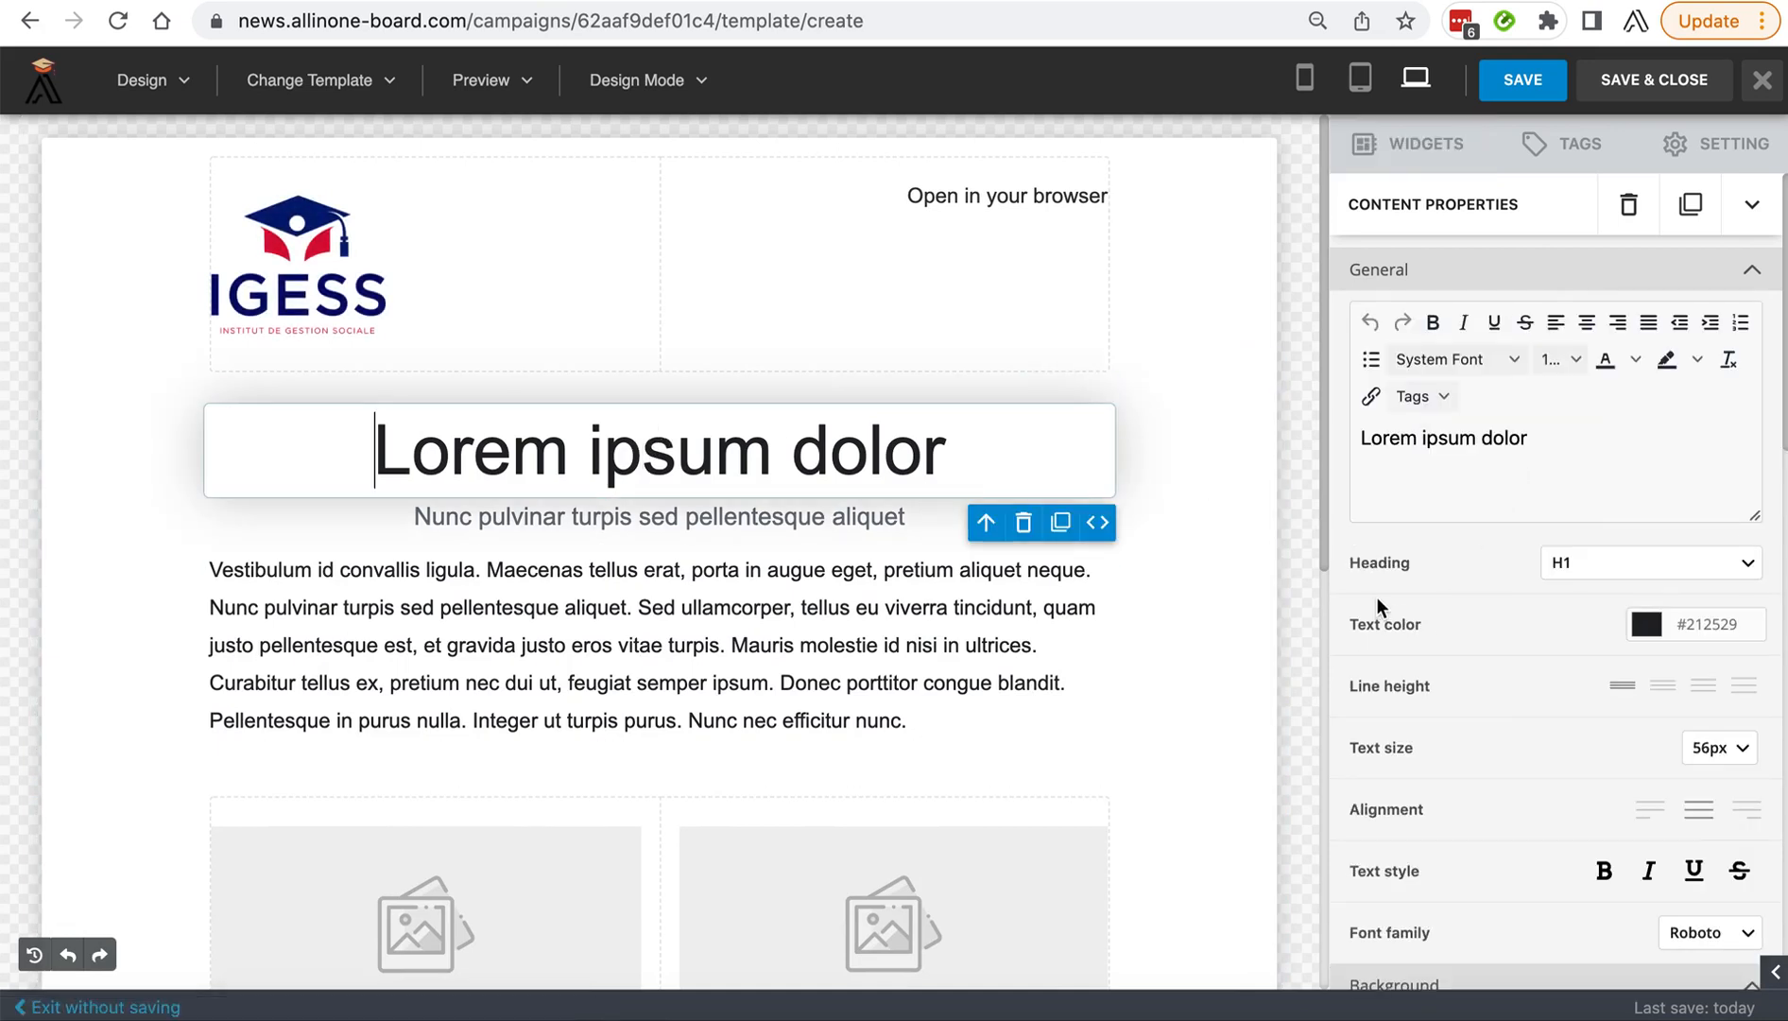
Try pasting "Ouverture de notre nouveau site internet" over the heading text in the content properties editor, and undo the paste.
click(1507, 449)
drag(1507, 449, 1375, 442)
key(super+v)
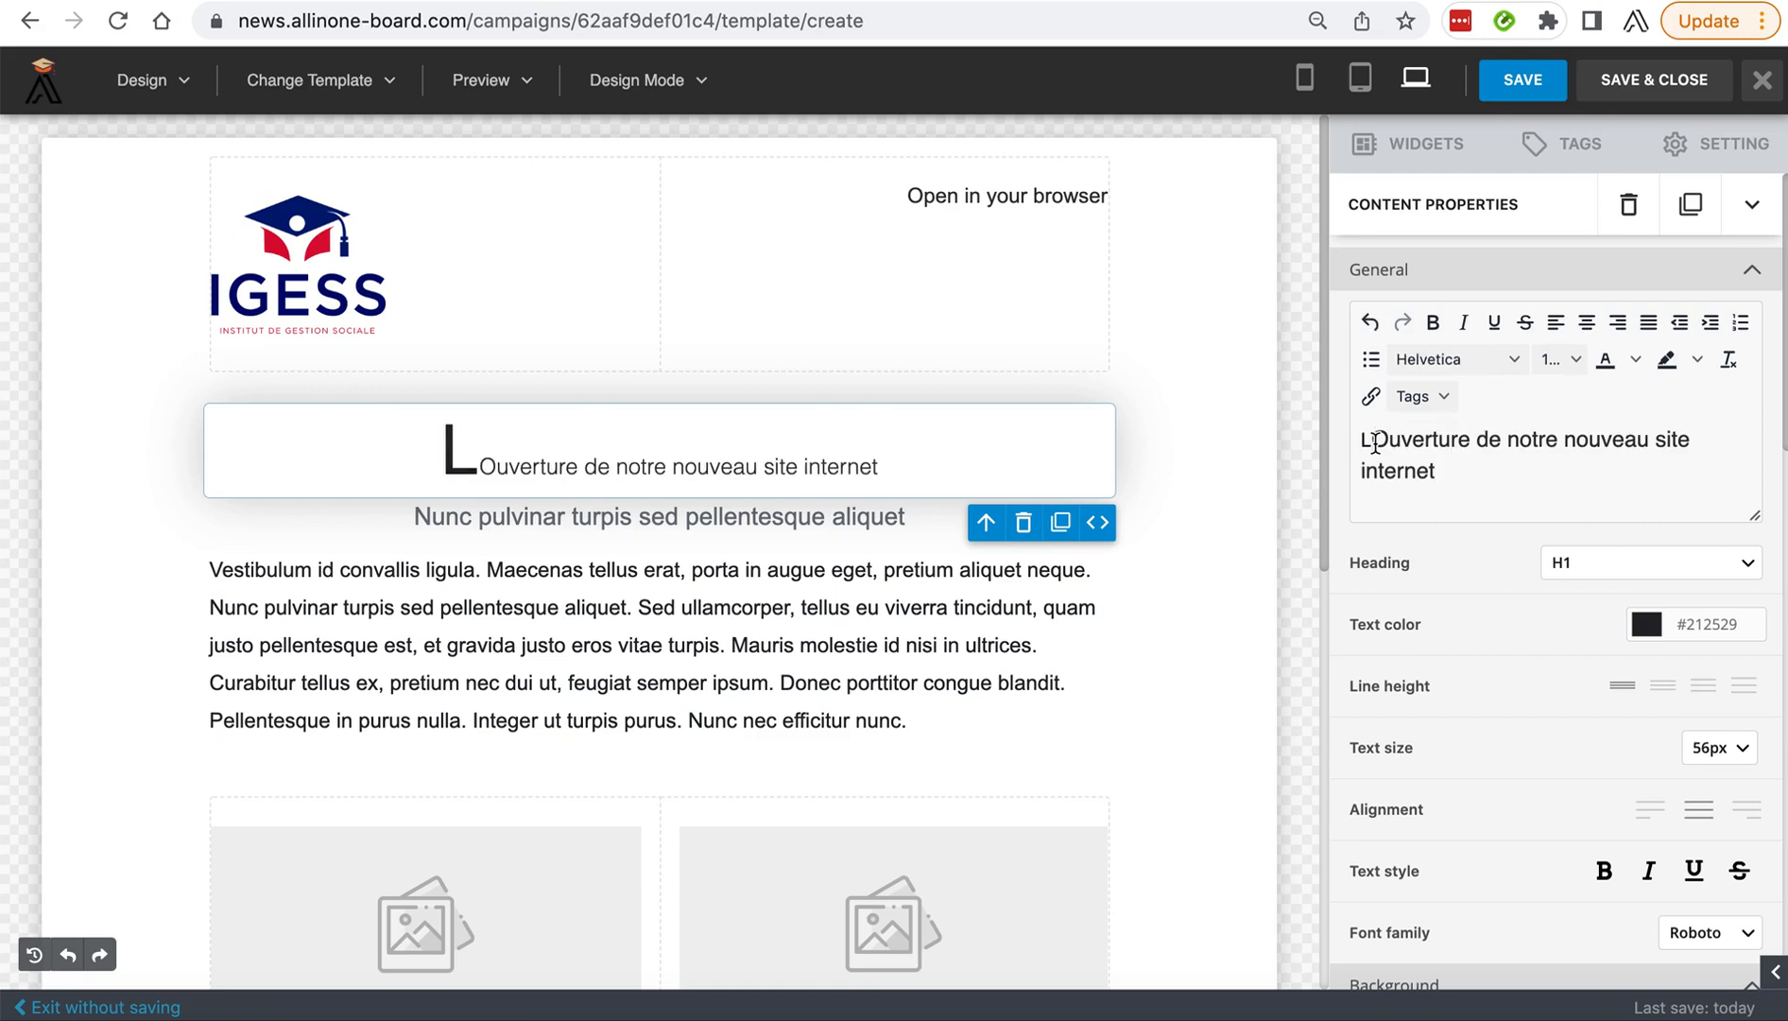
key(super+z)
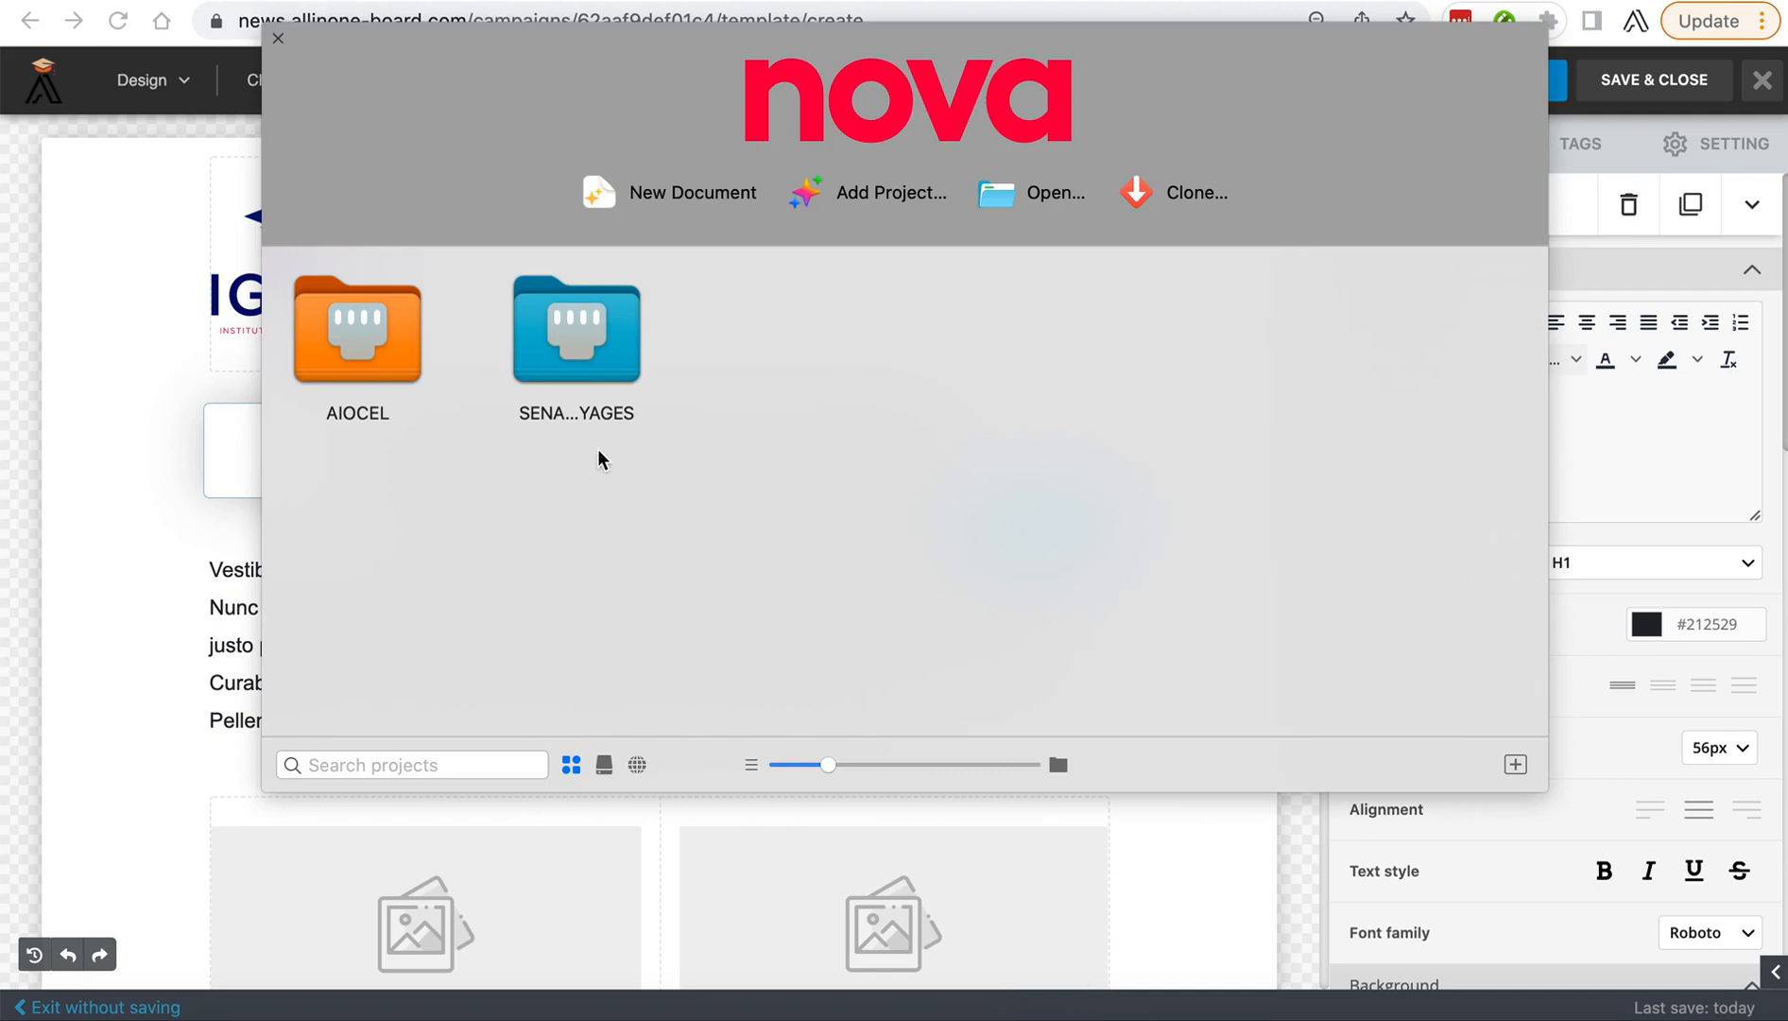
In Nova, create a new document, paste "Ouverture de notre nouveau site internet" into it and cut the plain text back out.
click(658, 189)
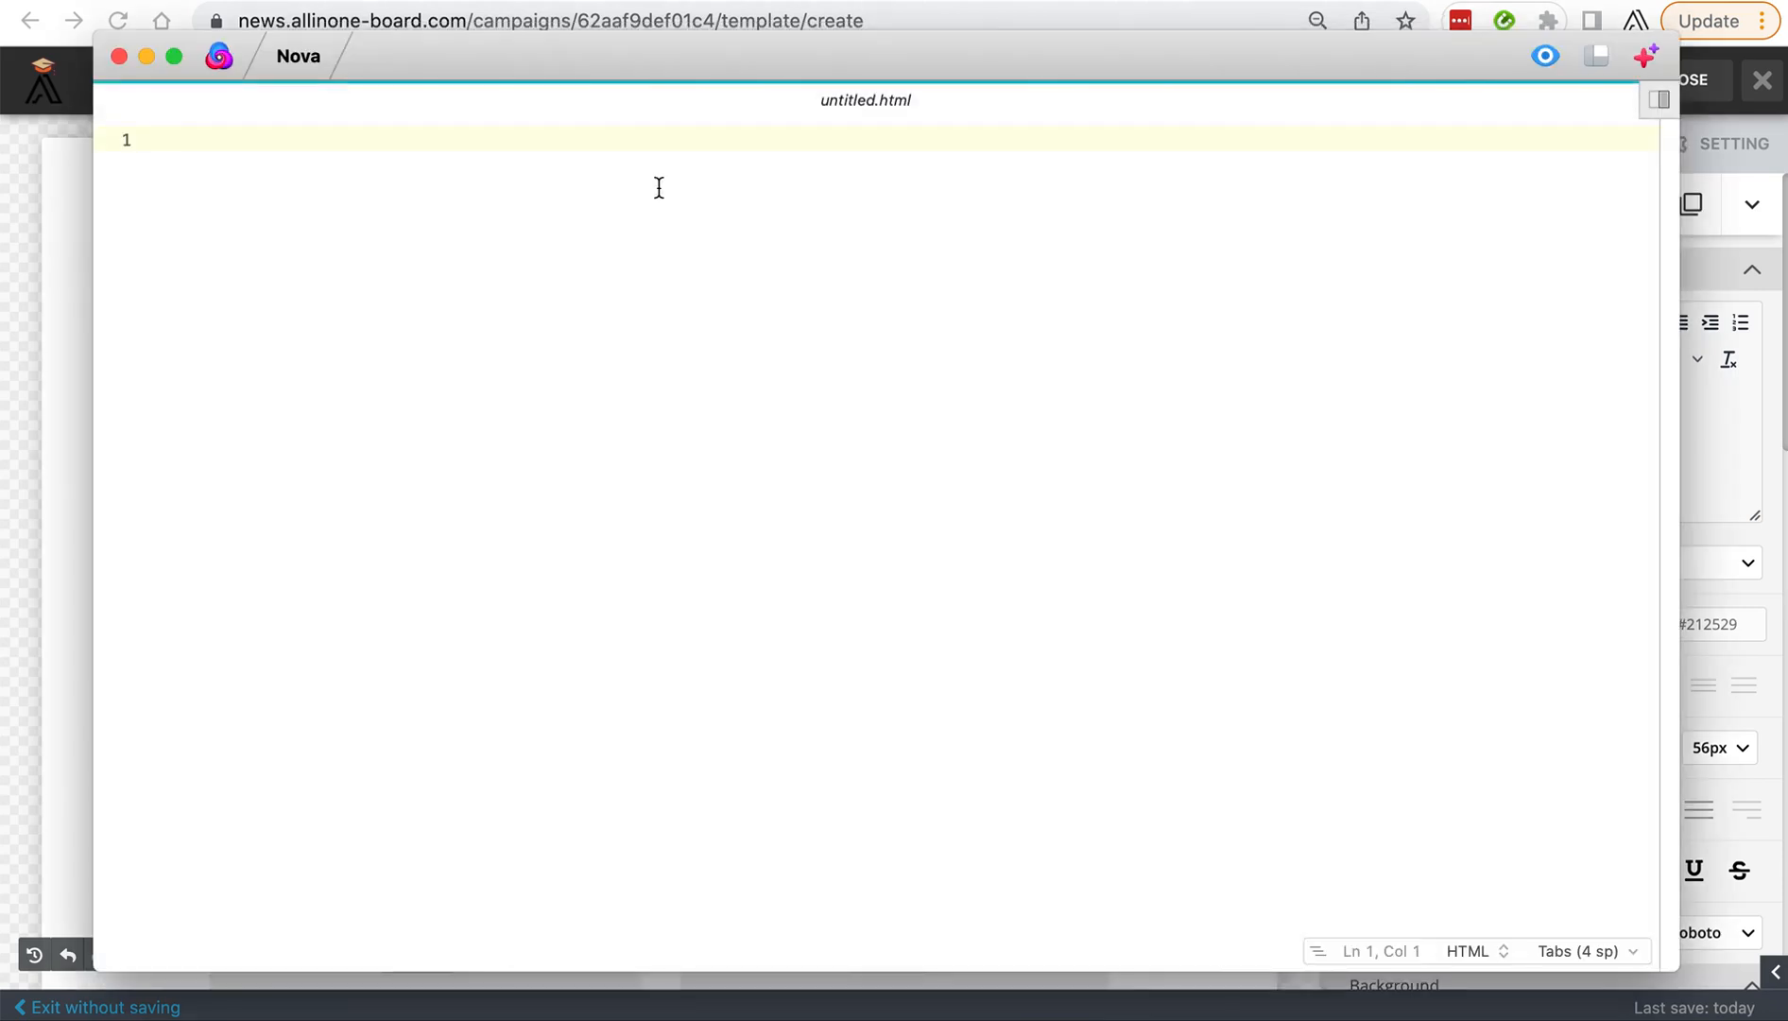
key(super+v)
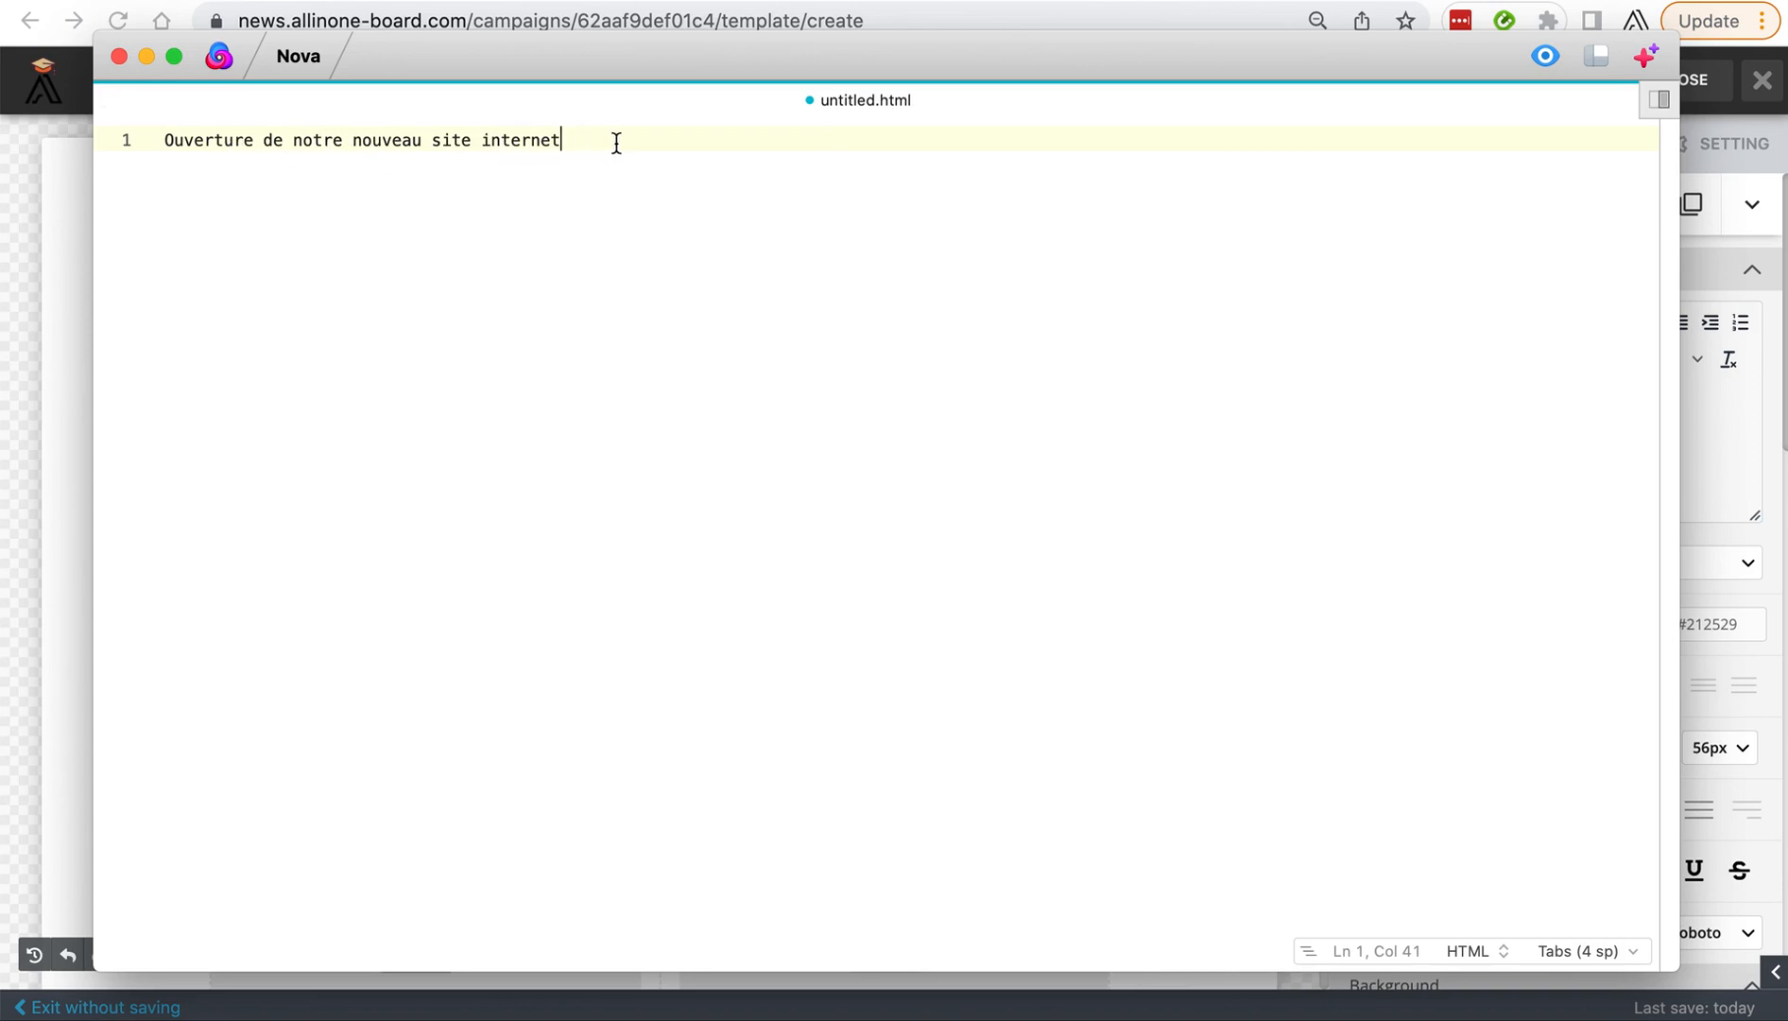
drag(612, 144, 142, 146)
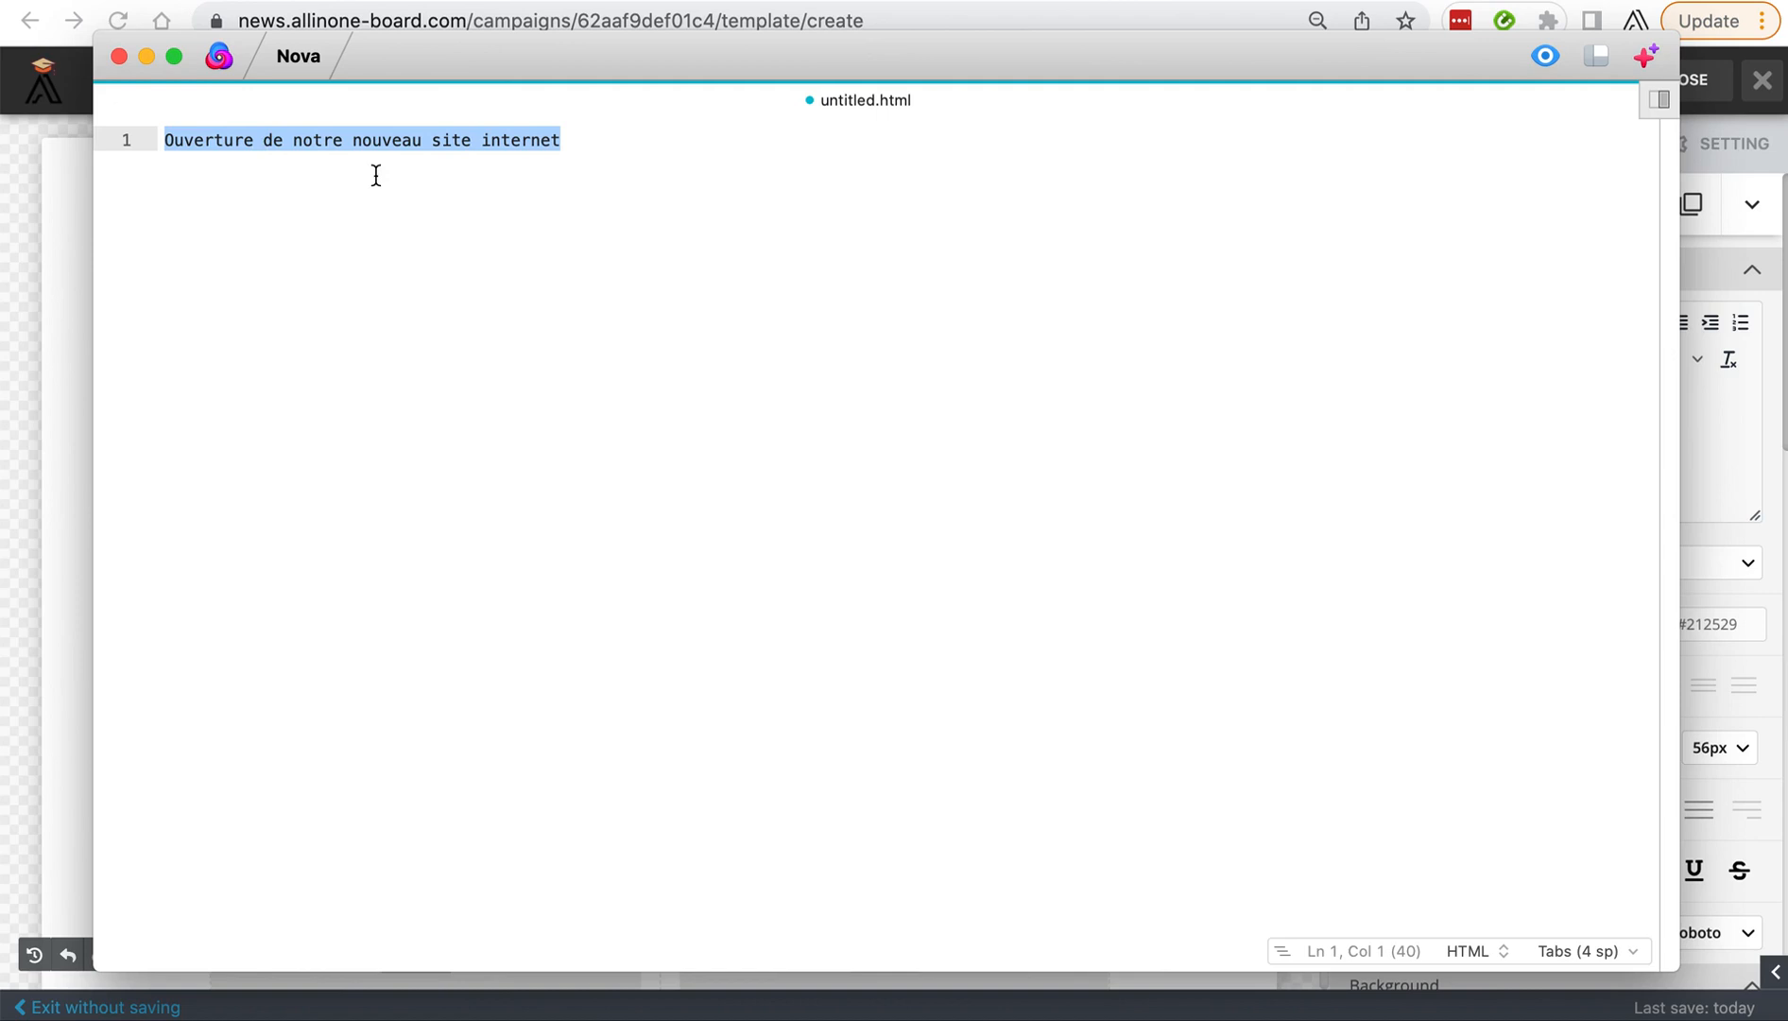
key(super+x)
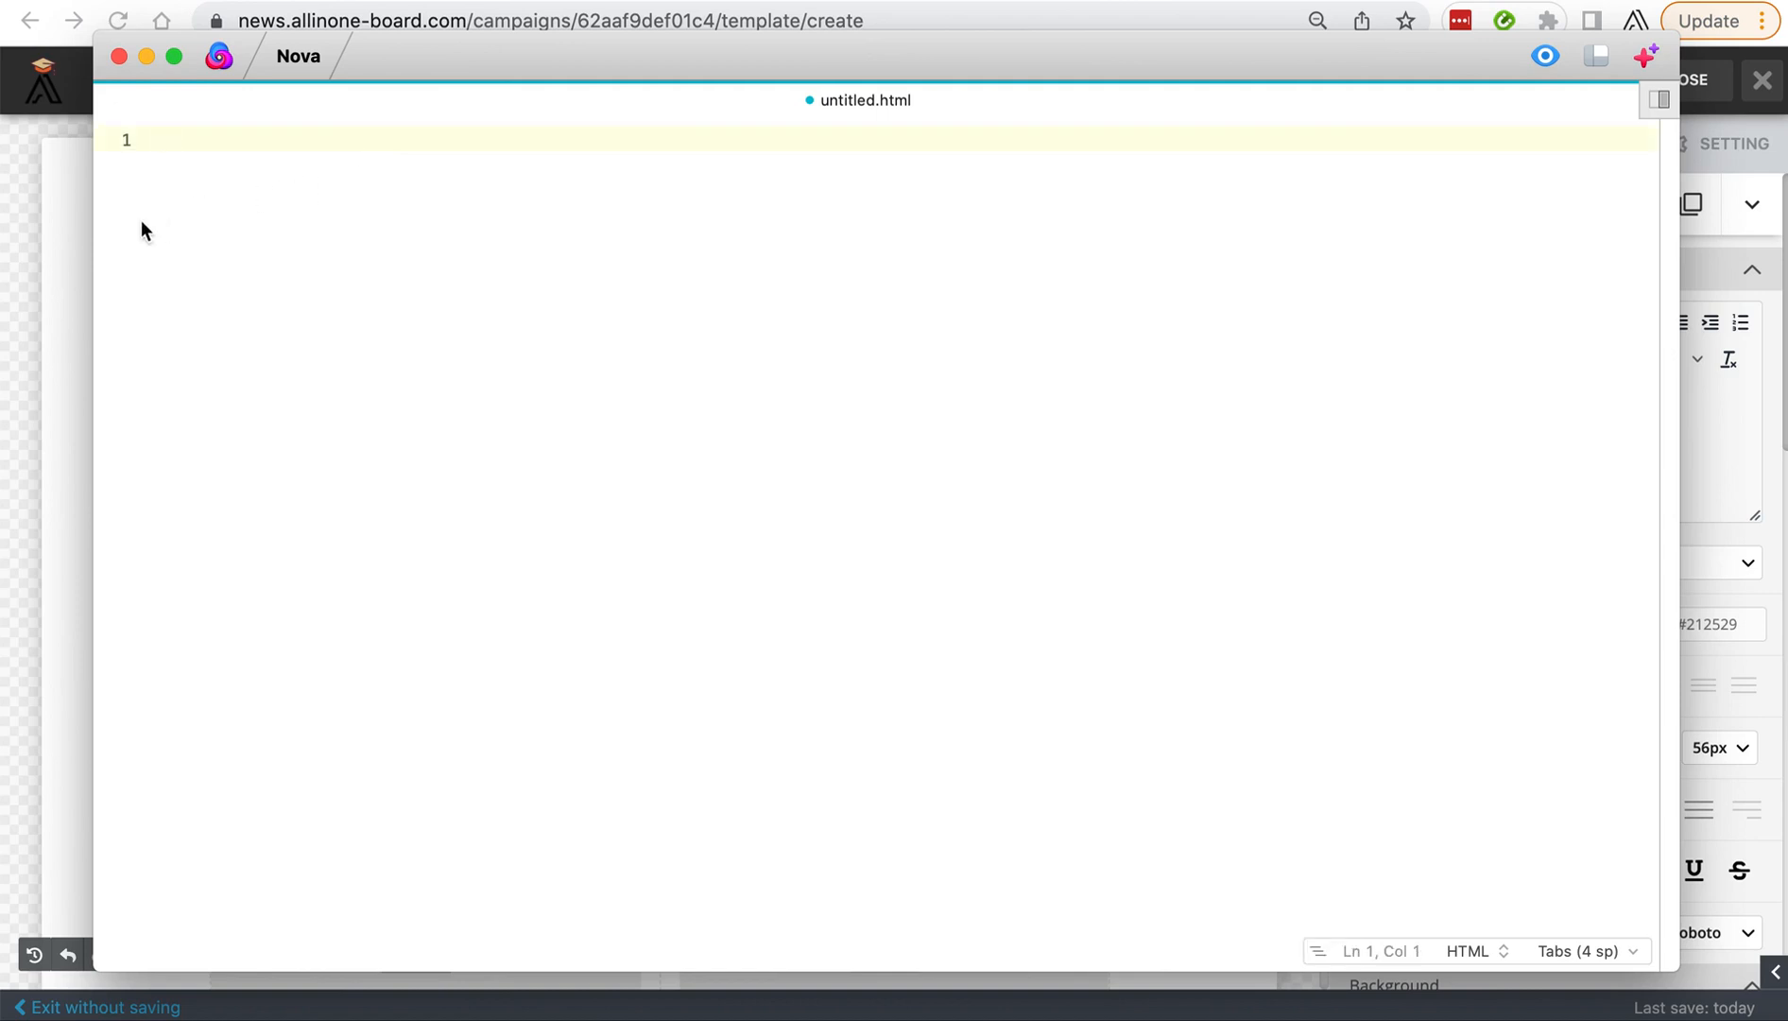
Back in the email template builder, paste "Ouverture de notre nouveau site internet" over the main heading on the canvas and delete the leftover "L".
click(78, 244)
click(667, 456)
drag(957, 471, 388, 439)
key(super+v)
click(398, 427)
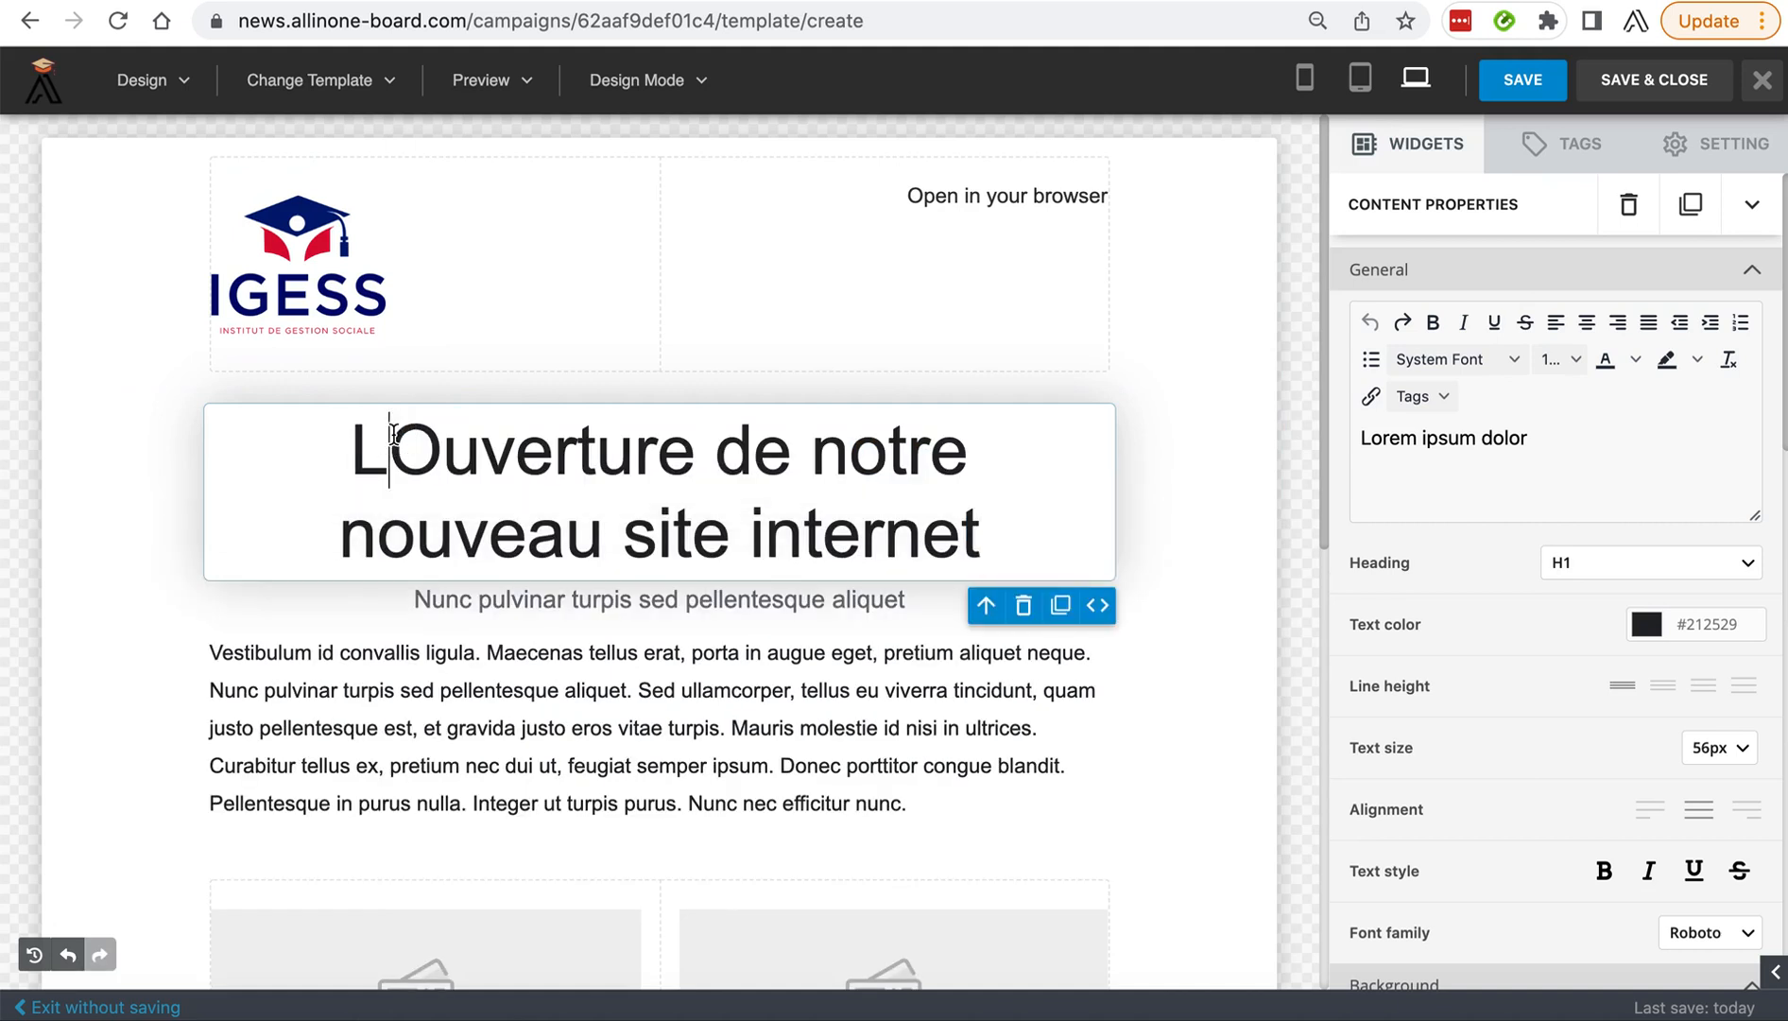
key(BackSpace)
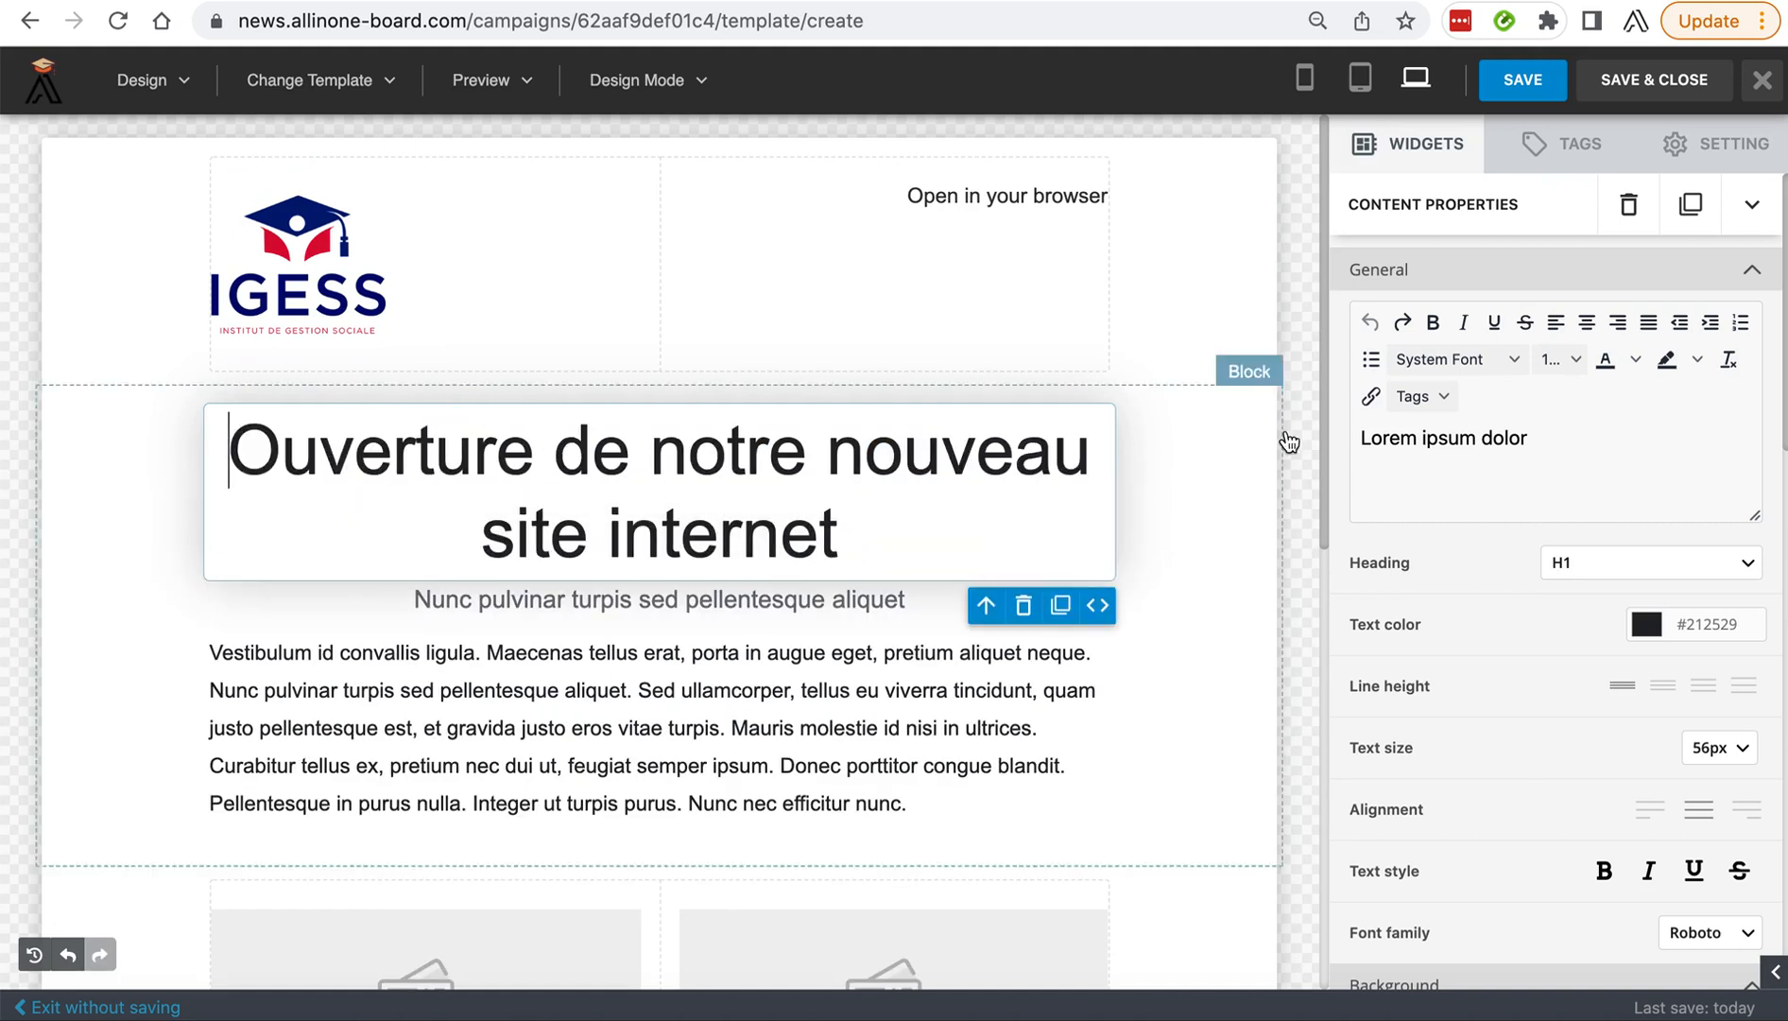
Switch to the body paragraph and back to the main heading to reload its text in the content properties editor.
click(1560, 442)
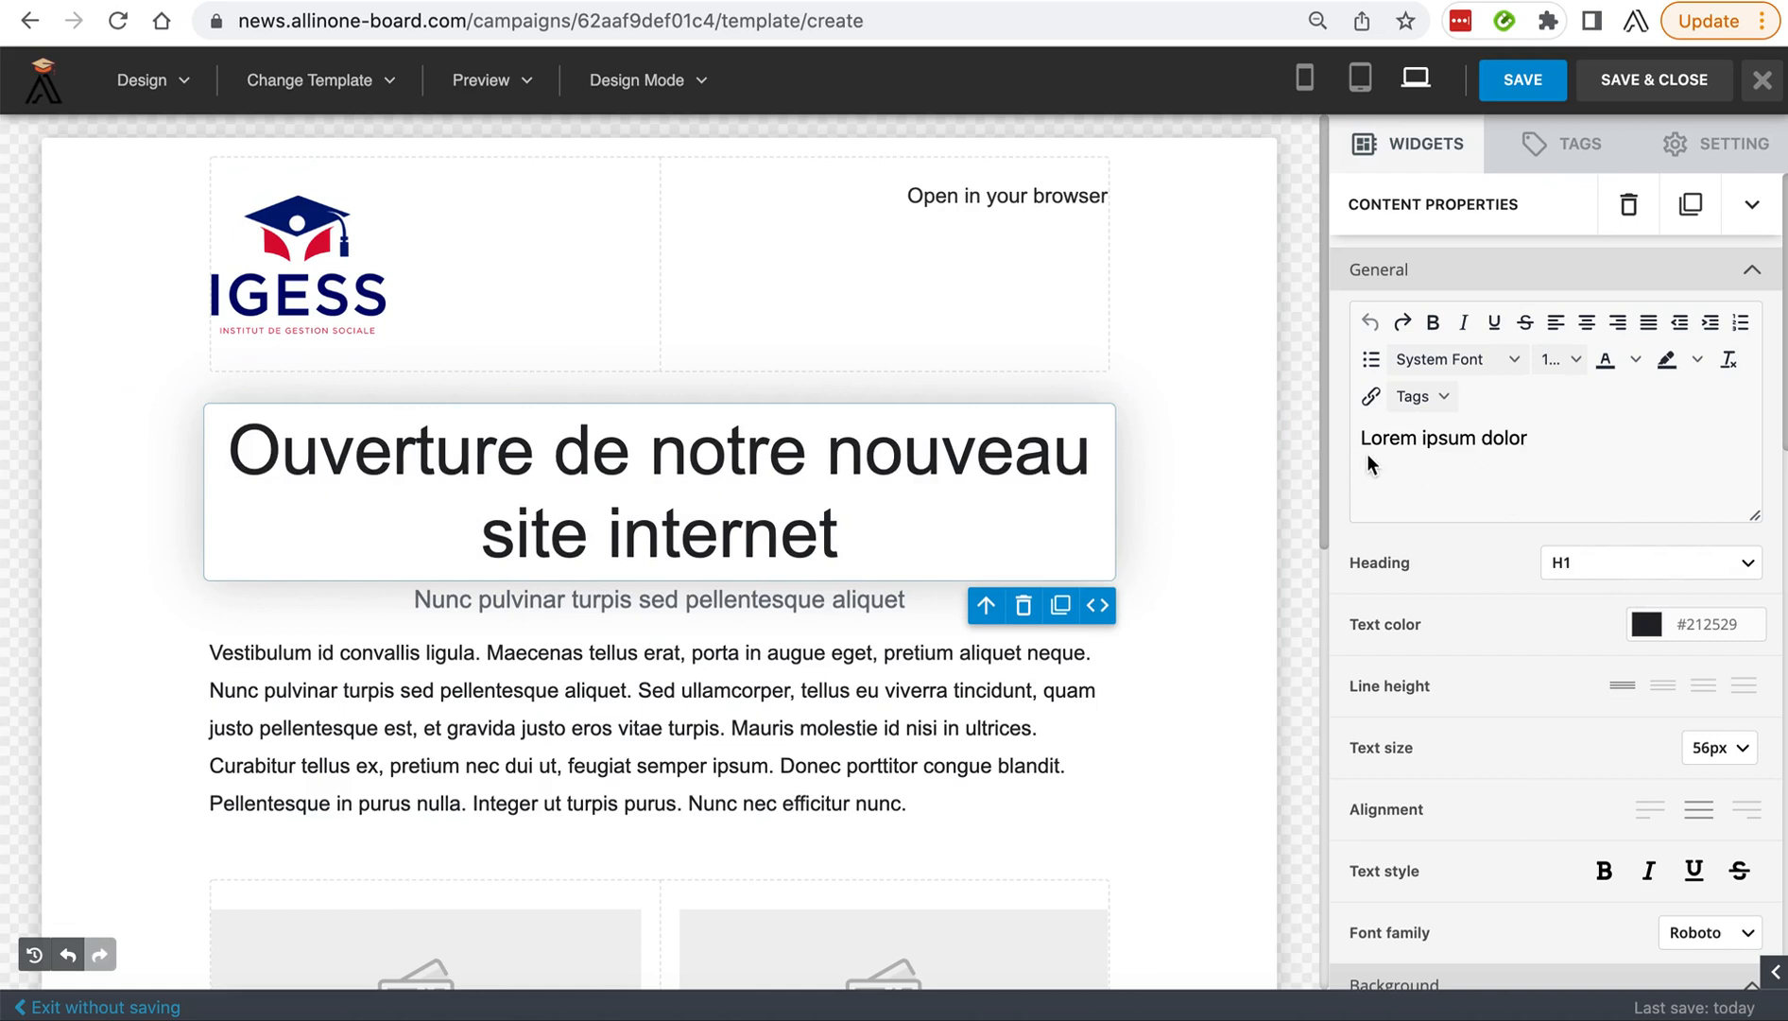
drag(1528, 440, 1305, 451)
click(990, 484)
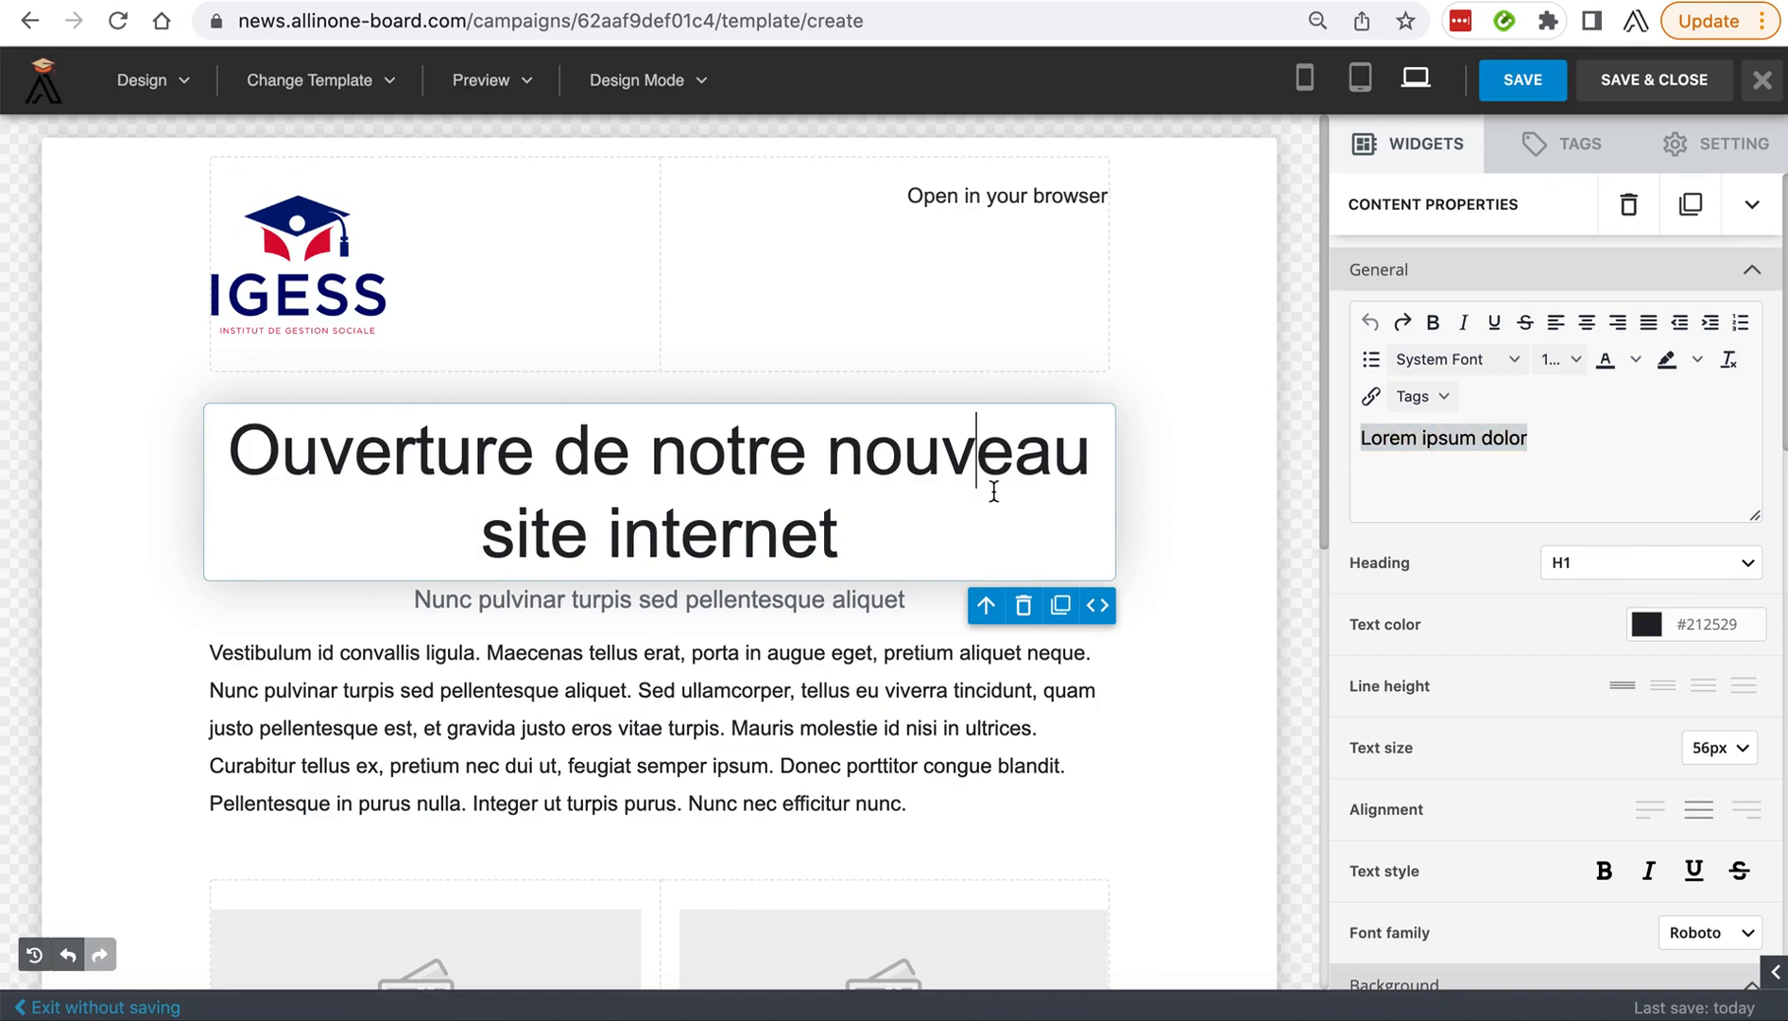
click(865, 675)
click(816, 535)
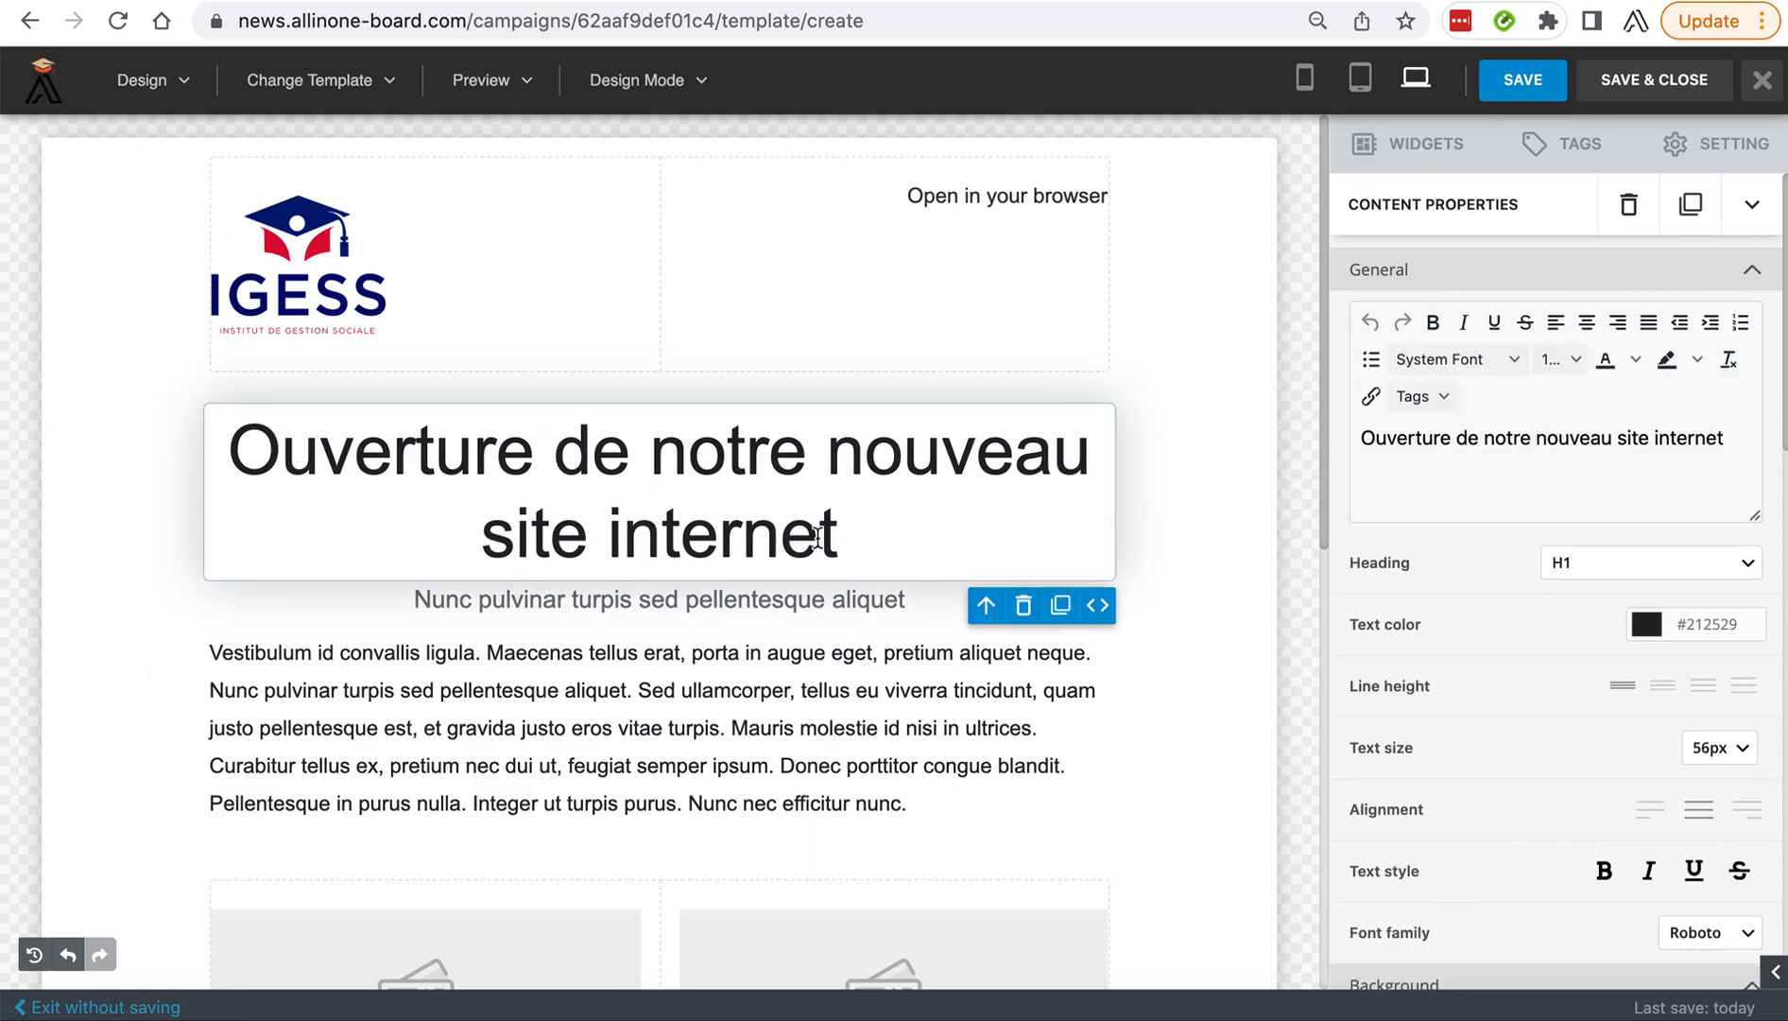
Re-enter "Ouverture de notre nouveau site internet" as the heading text in the content properties editor, removing the duplicated "Ouverture".
drag(1408, 439, 1729, 436)
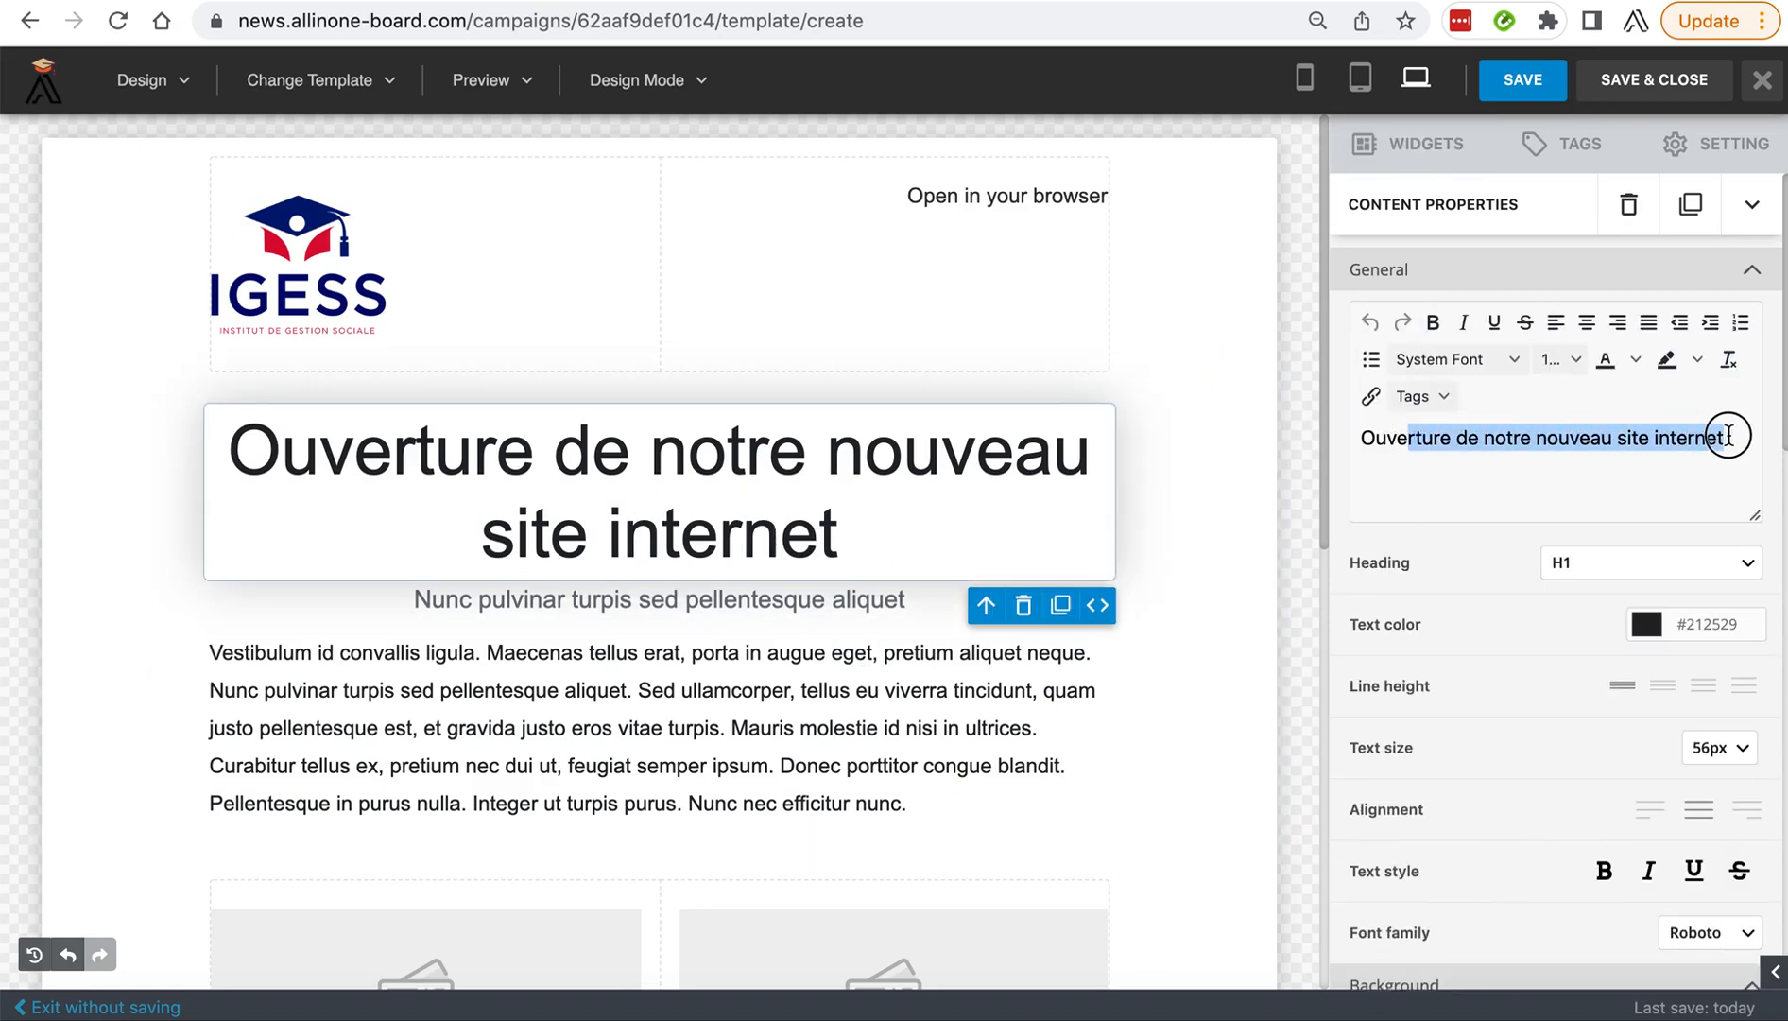
click(1641, 442)
drag(1744, 443, 1375, 445)
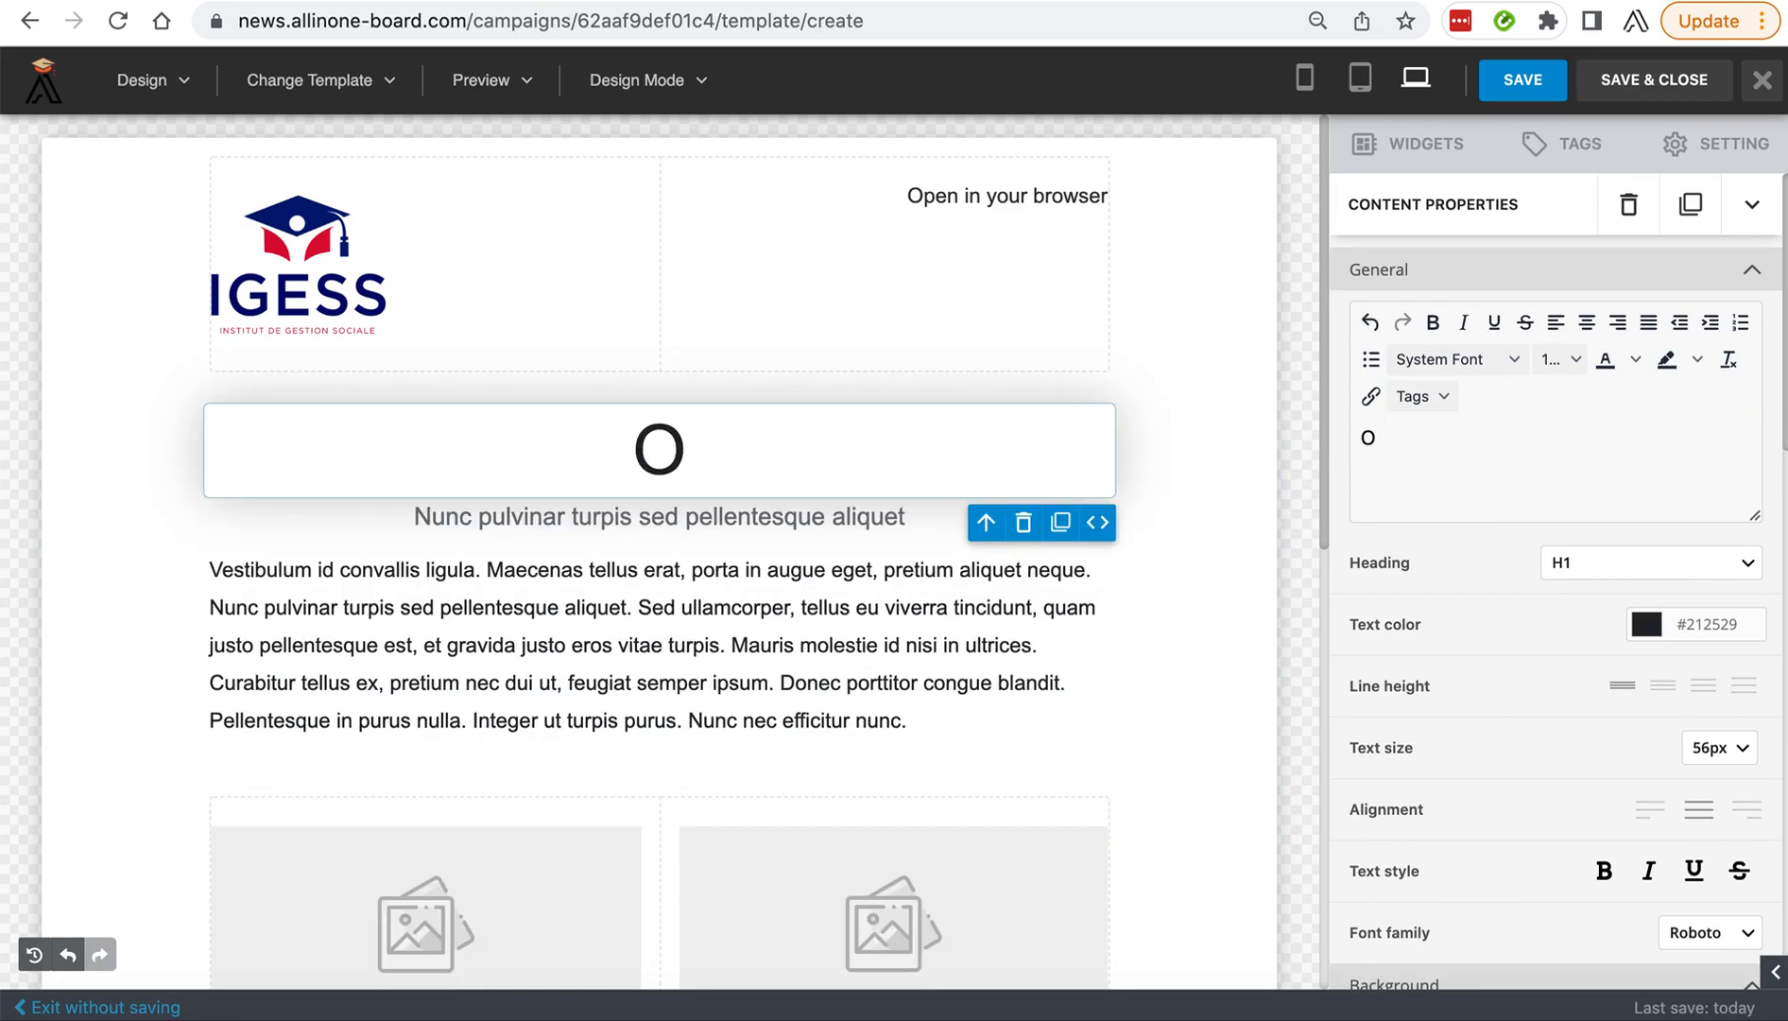
text(uve)
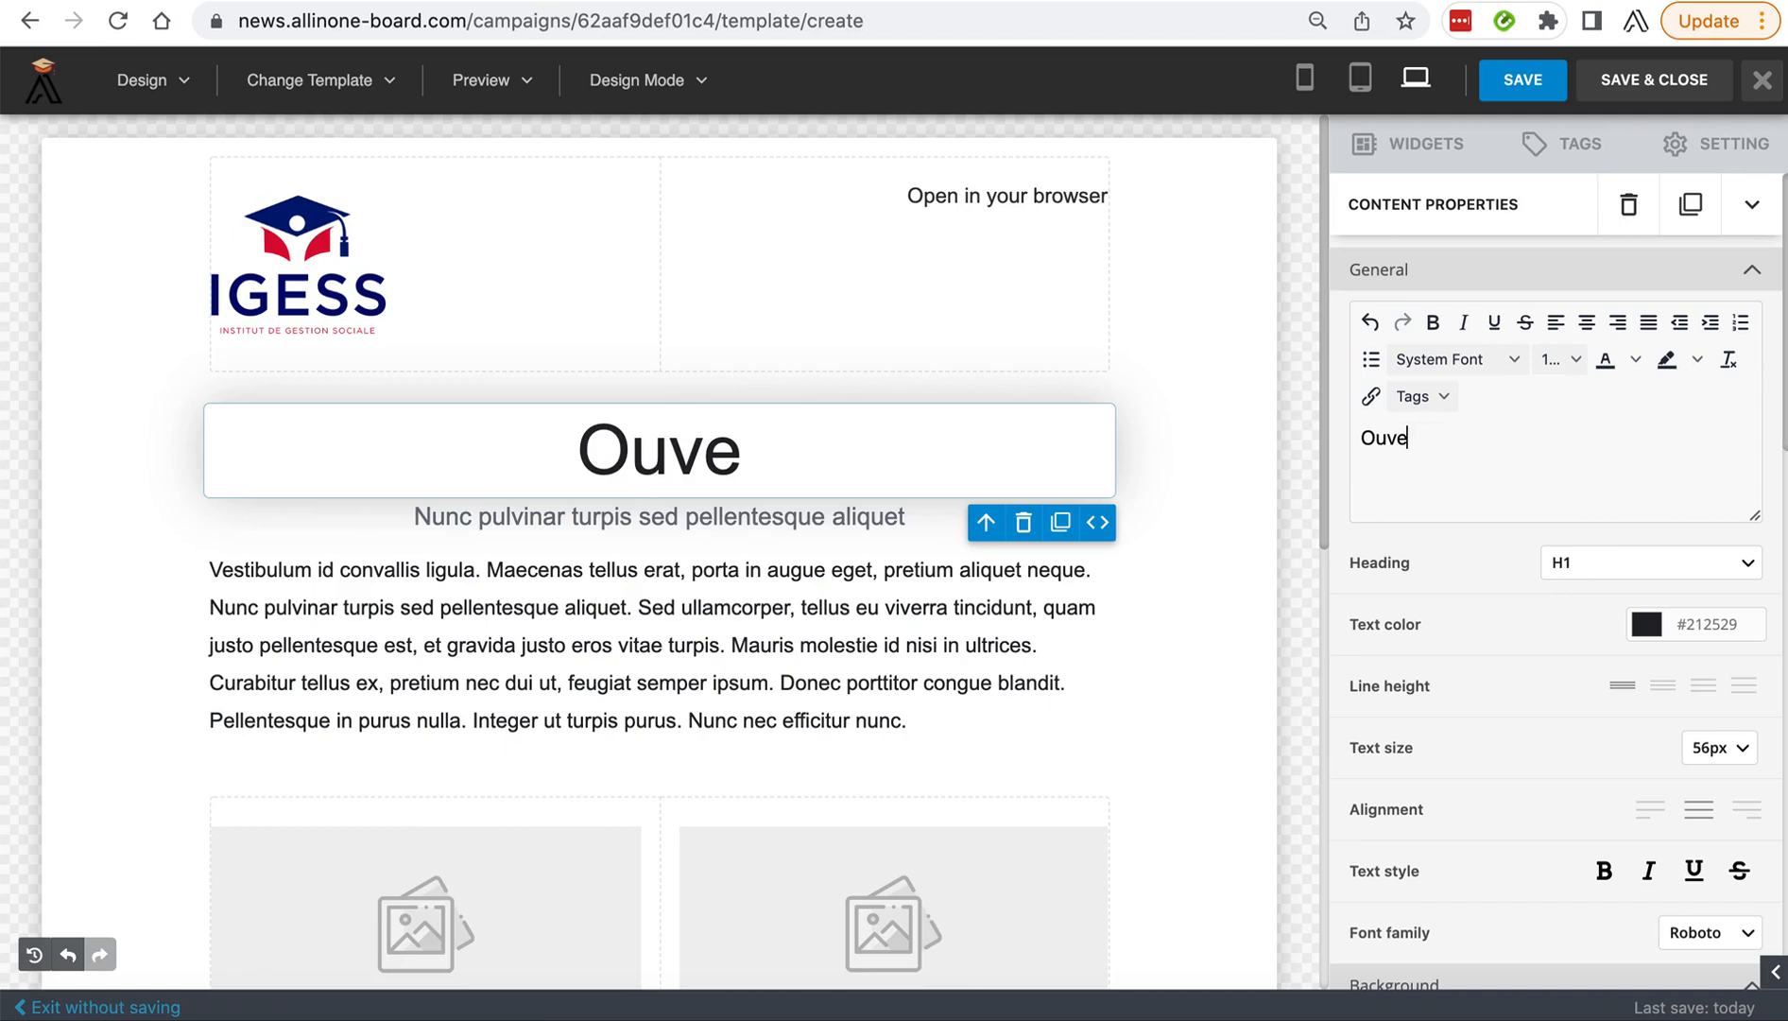
text(rture)
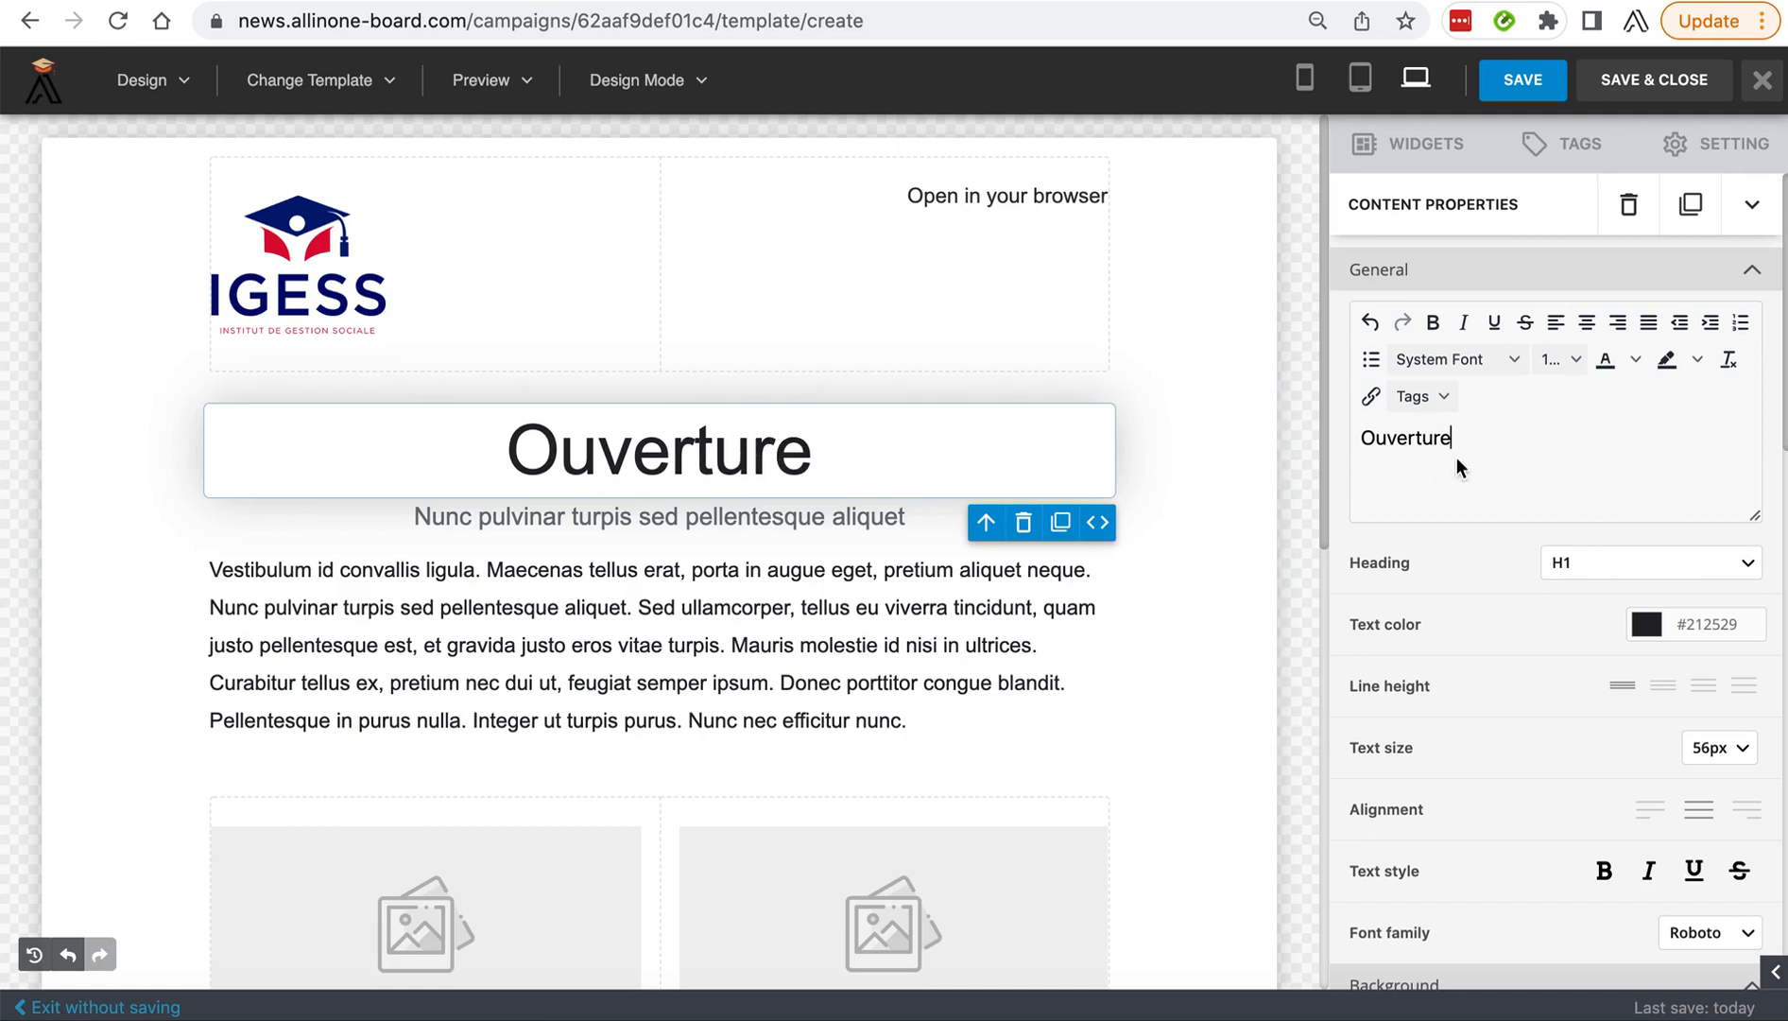
key(ctrl+v)
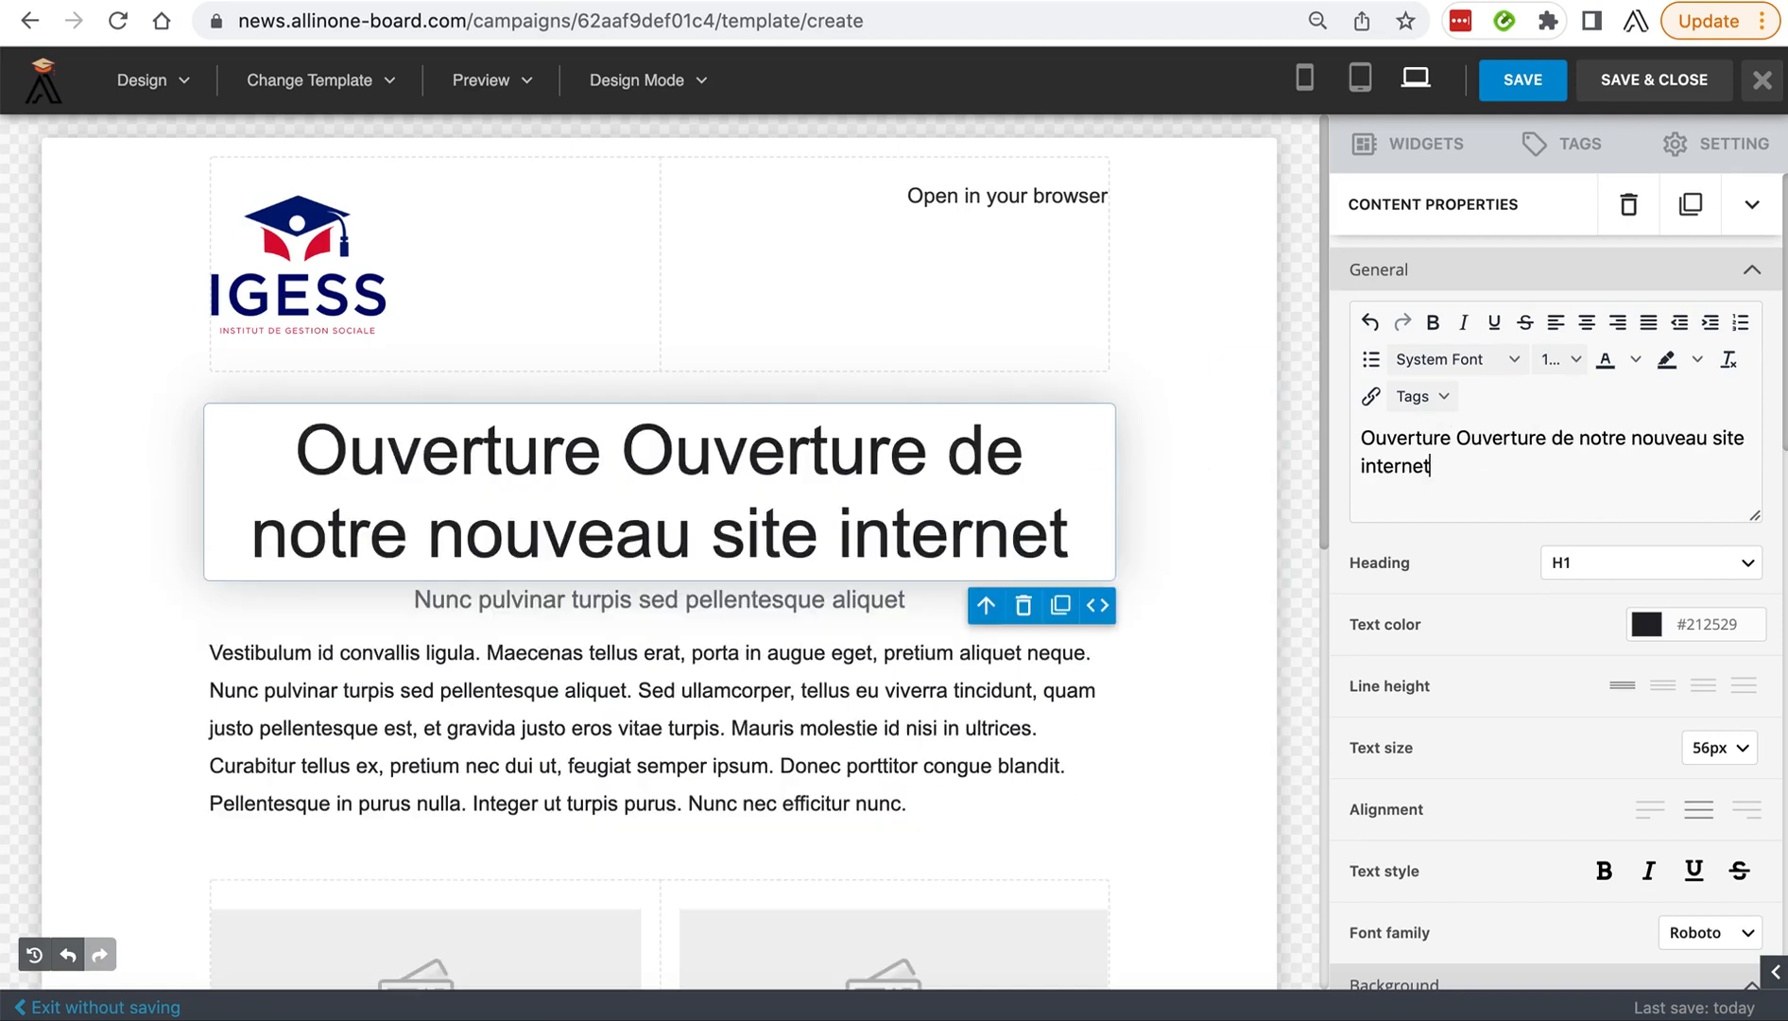
click(1484, 429)
double_click(1484, 428)
key(BackSpace)
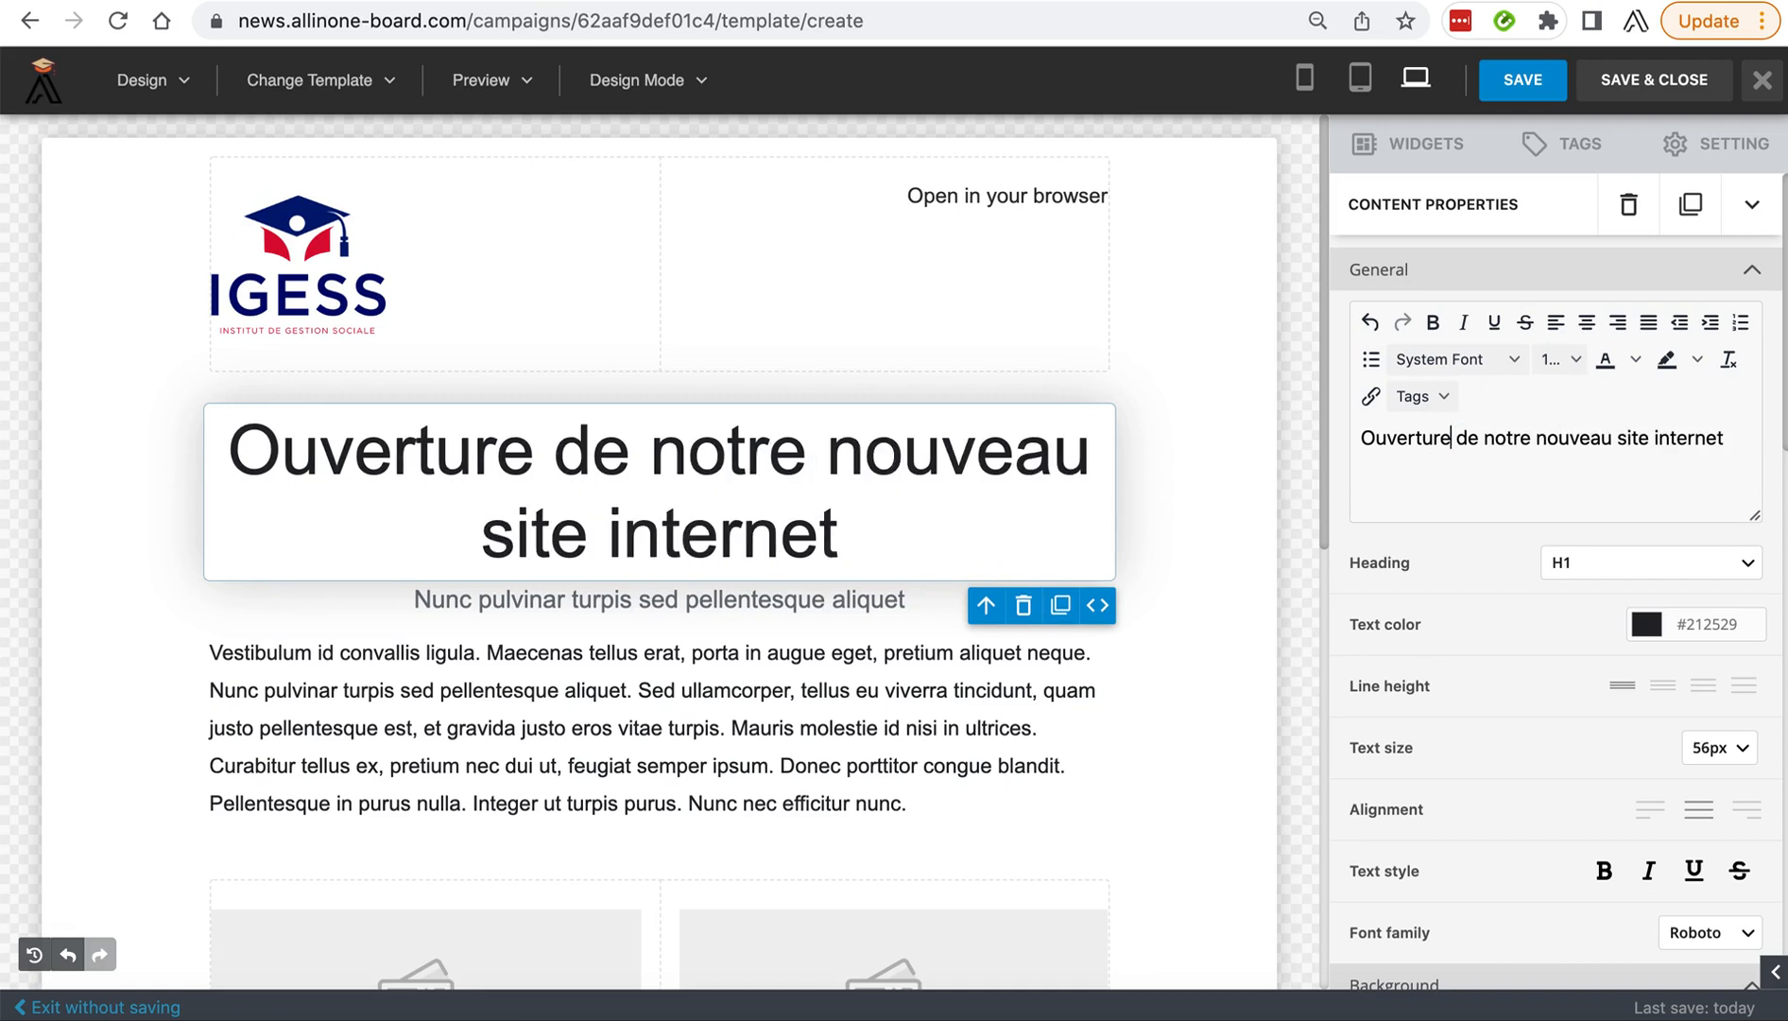
Try heading levels H2 and H3 on the main heading, and set it back to H1.
click(1671, 563)
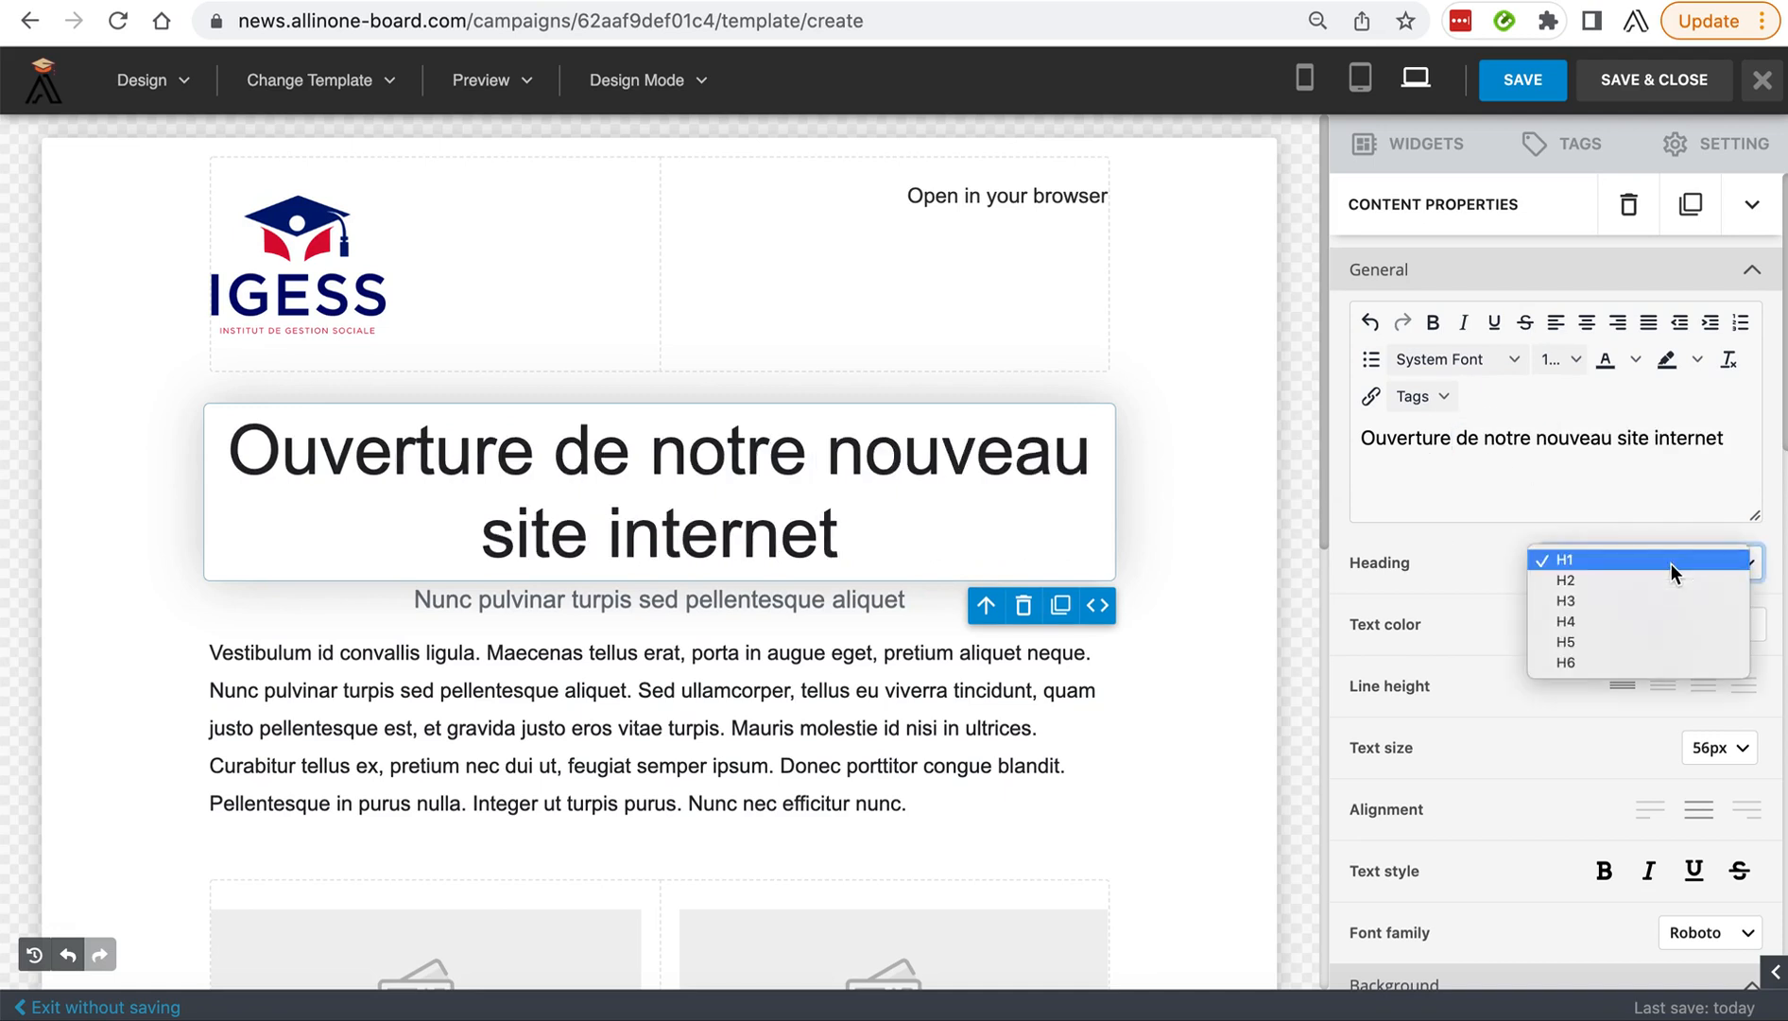
click(1614, 582)
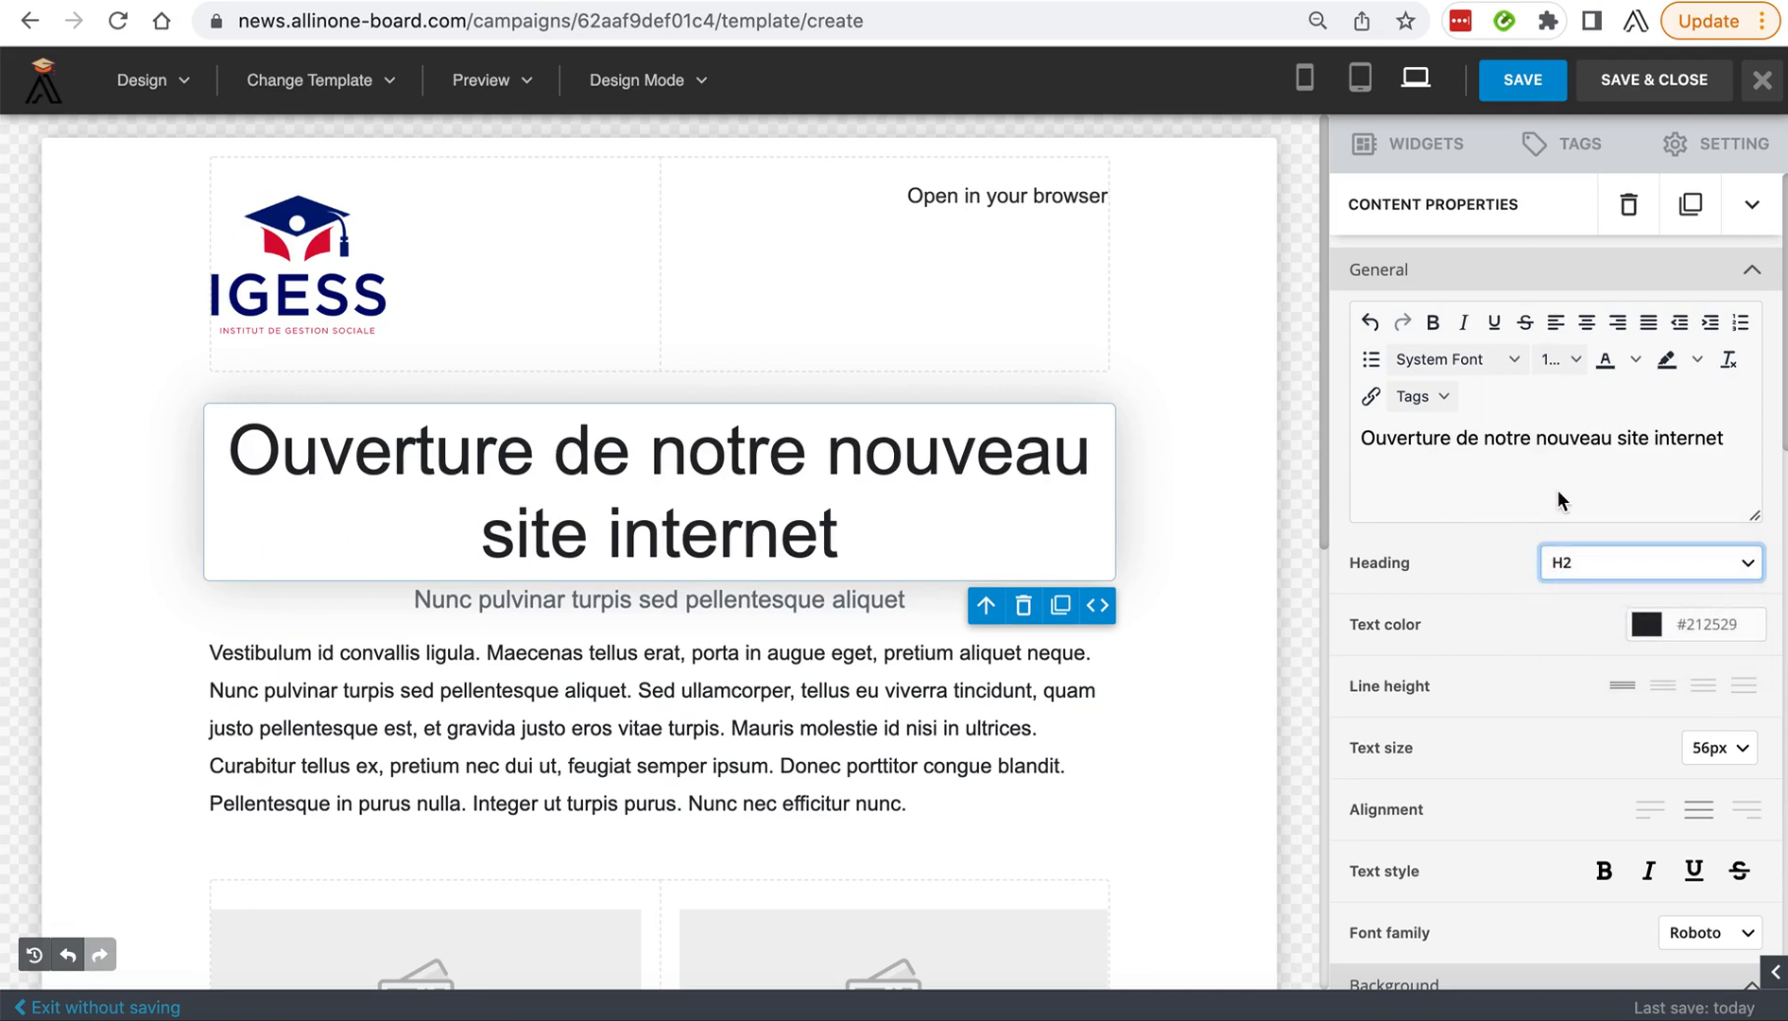
click(1566, 461)
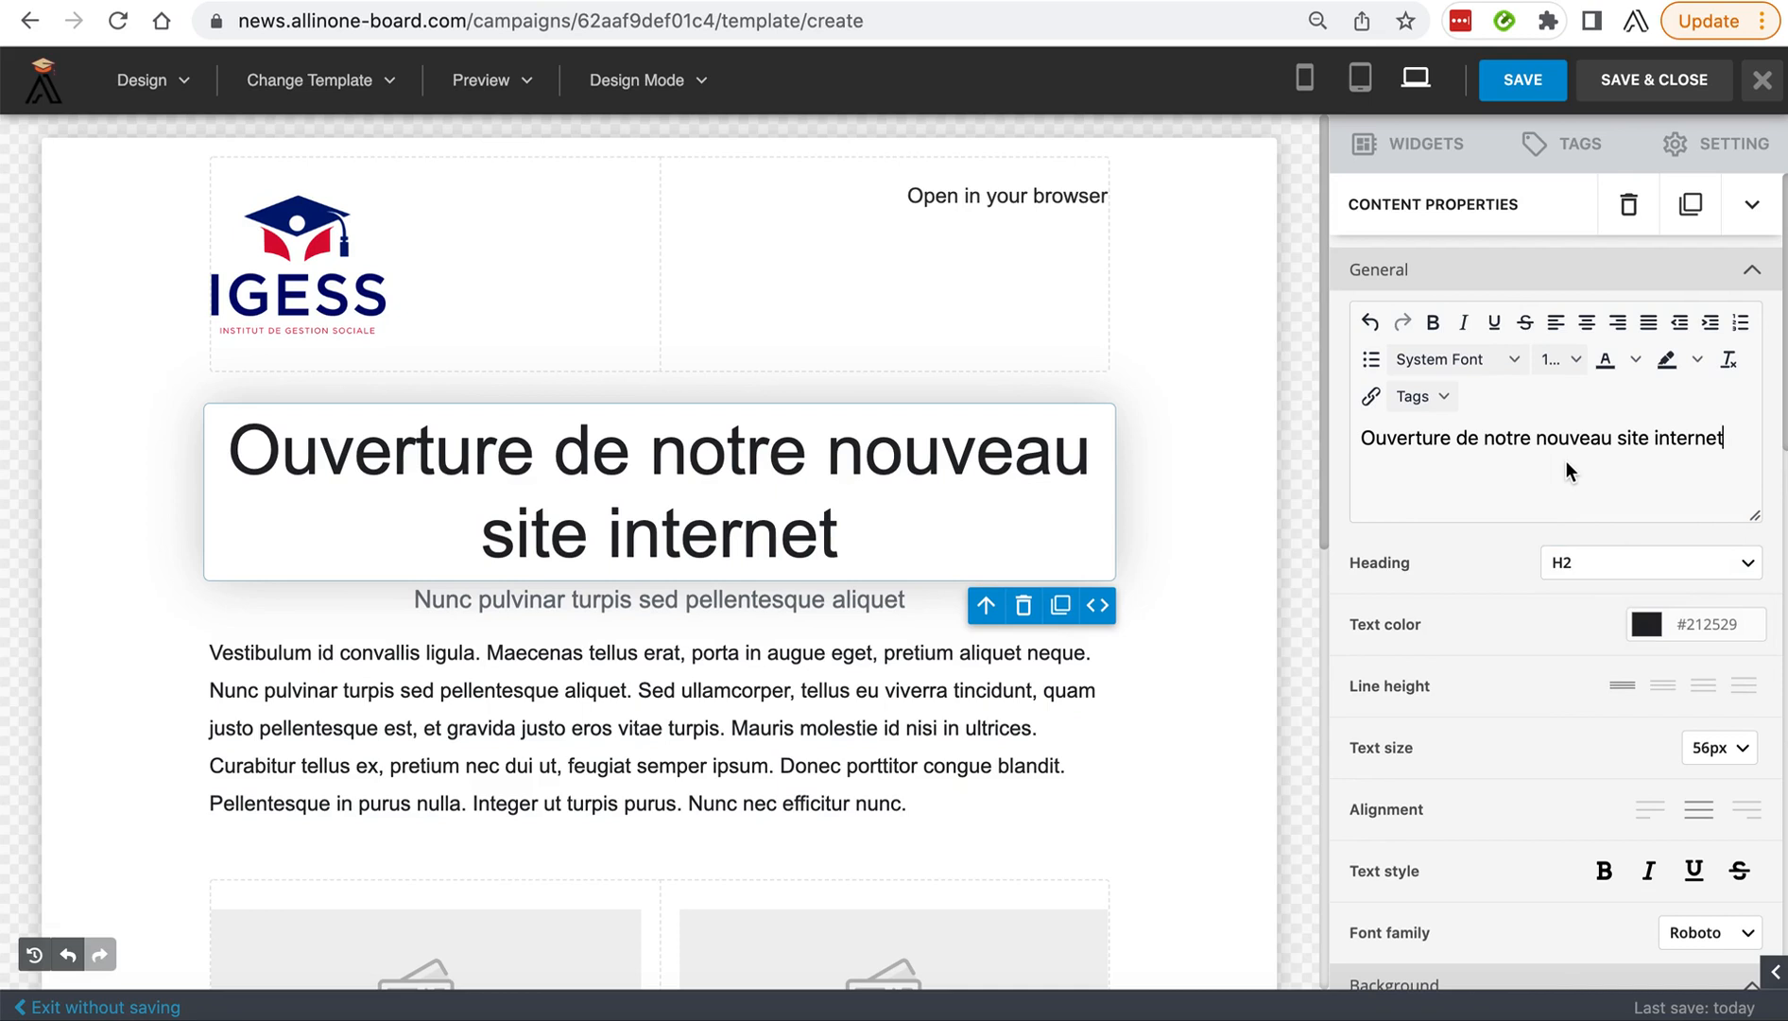
click(826, 523)
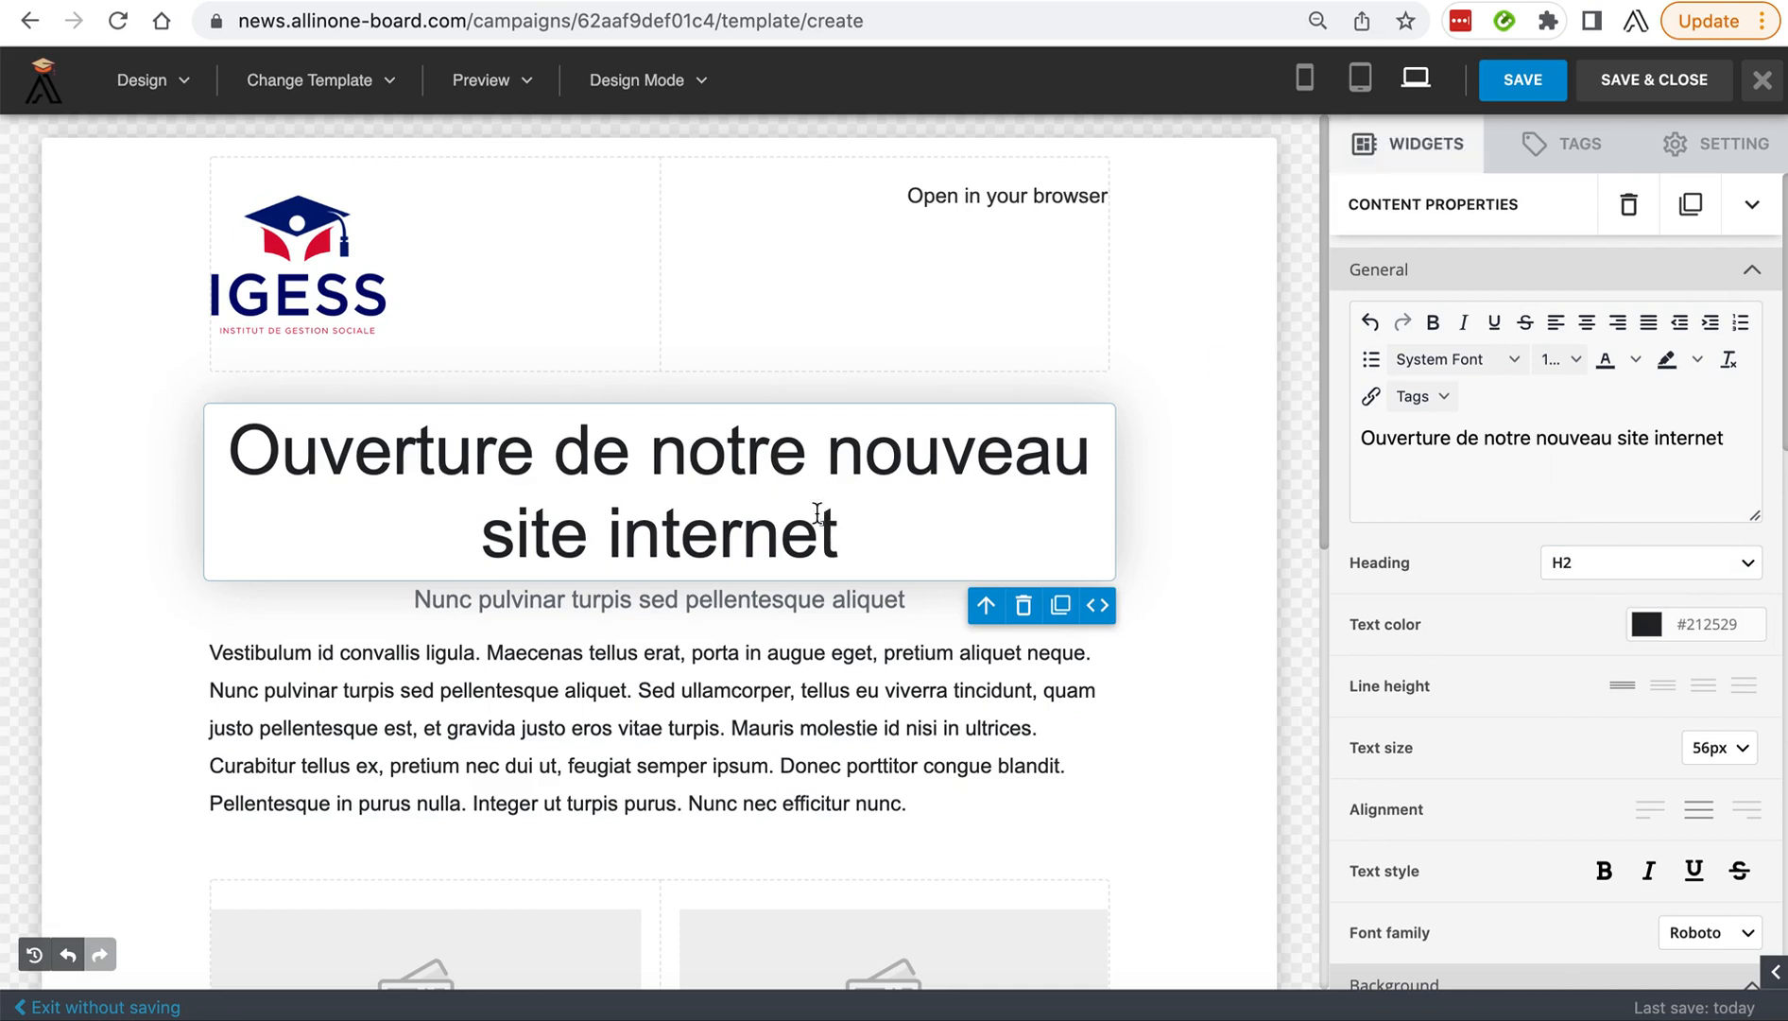
drag(867, 523, 283, 445)
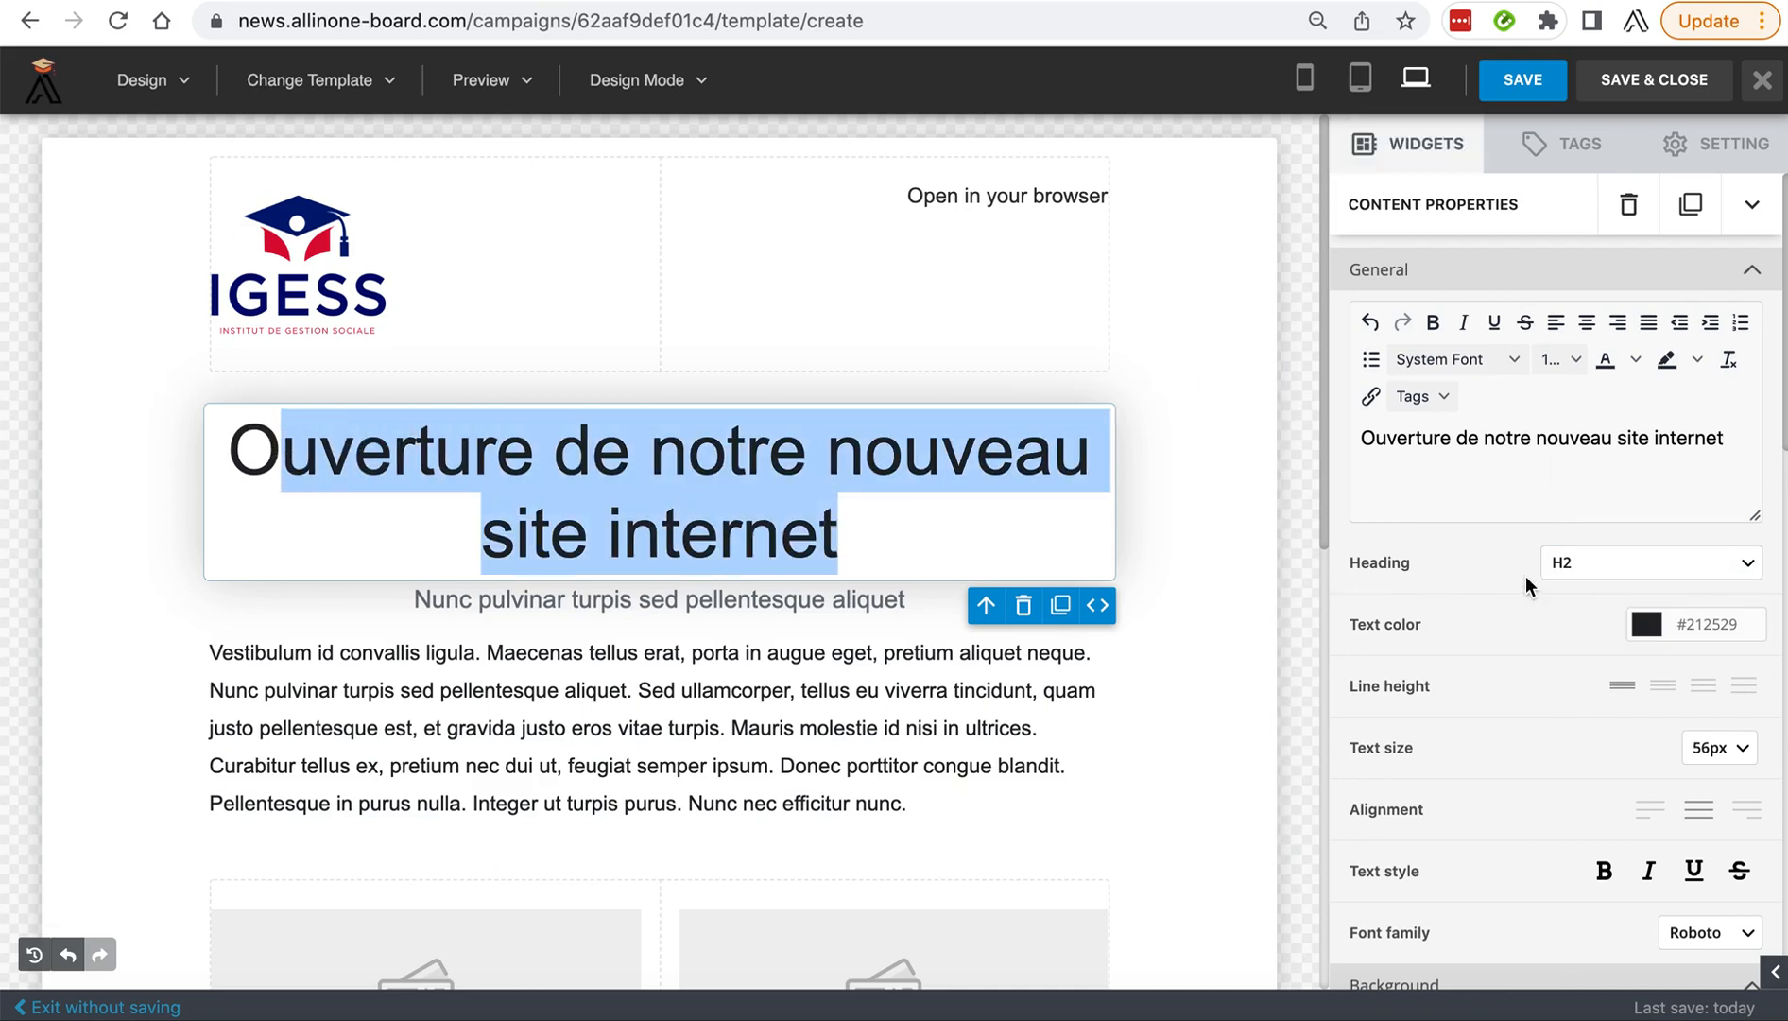
click(1622, 564)
click(1594, 586)
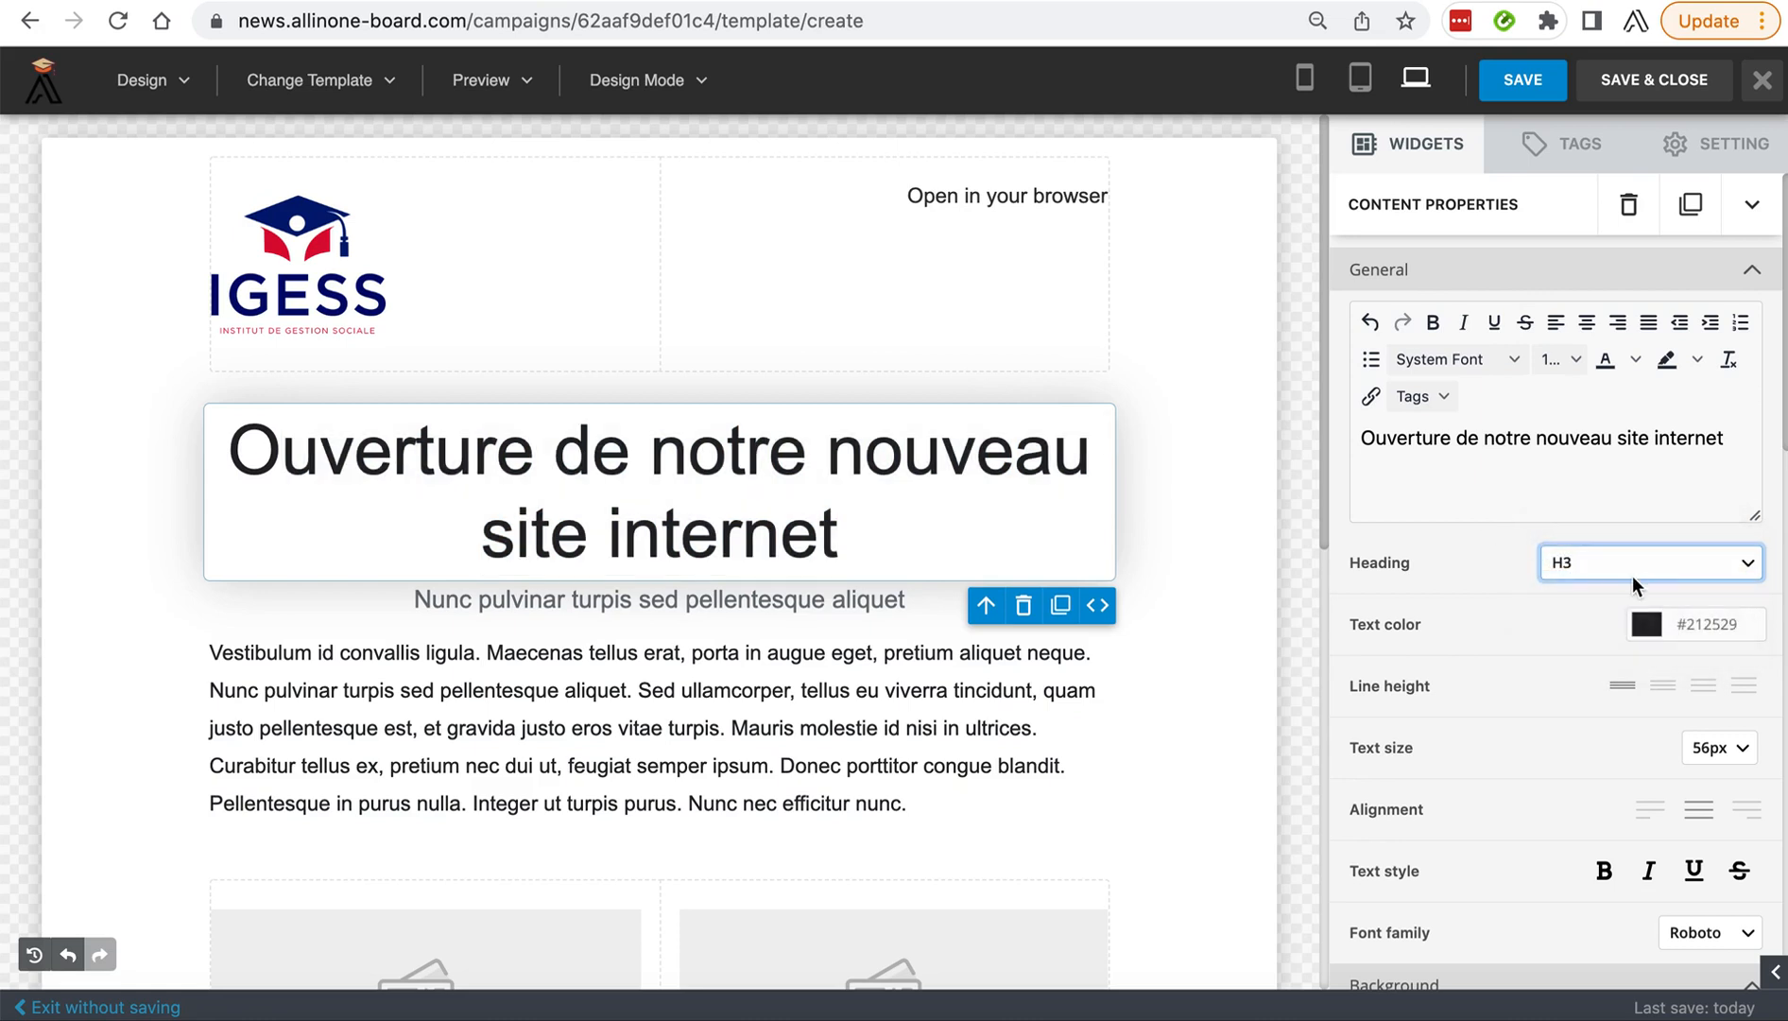
click(1632, 576)
click(1592, 526)
click(1688, 455)
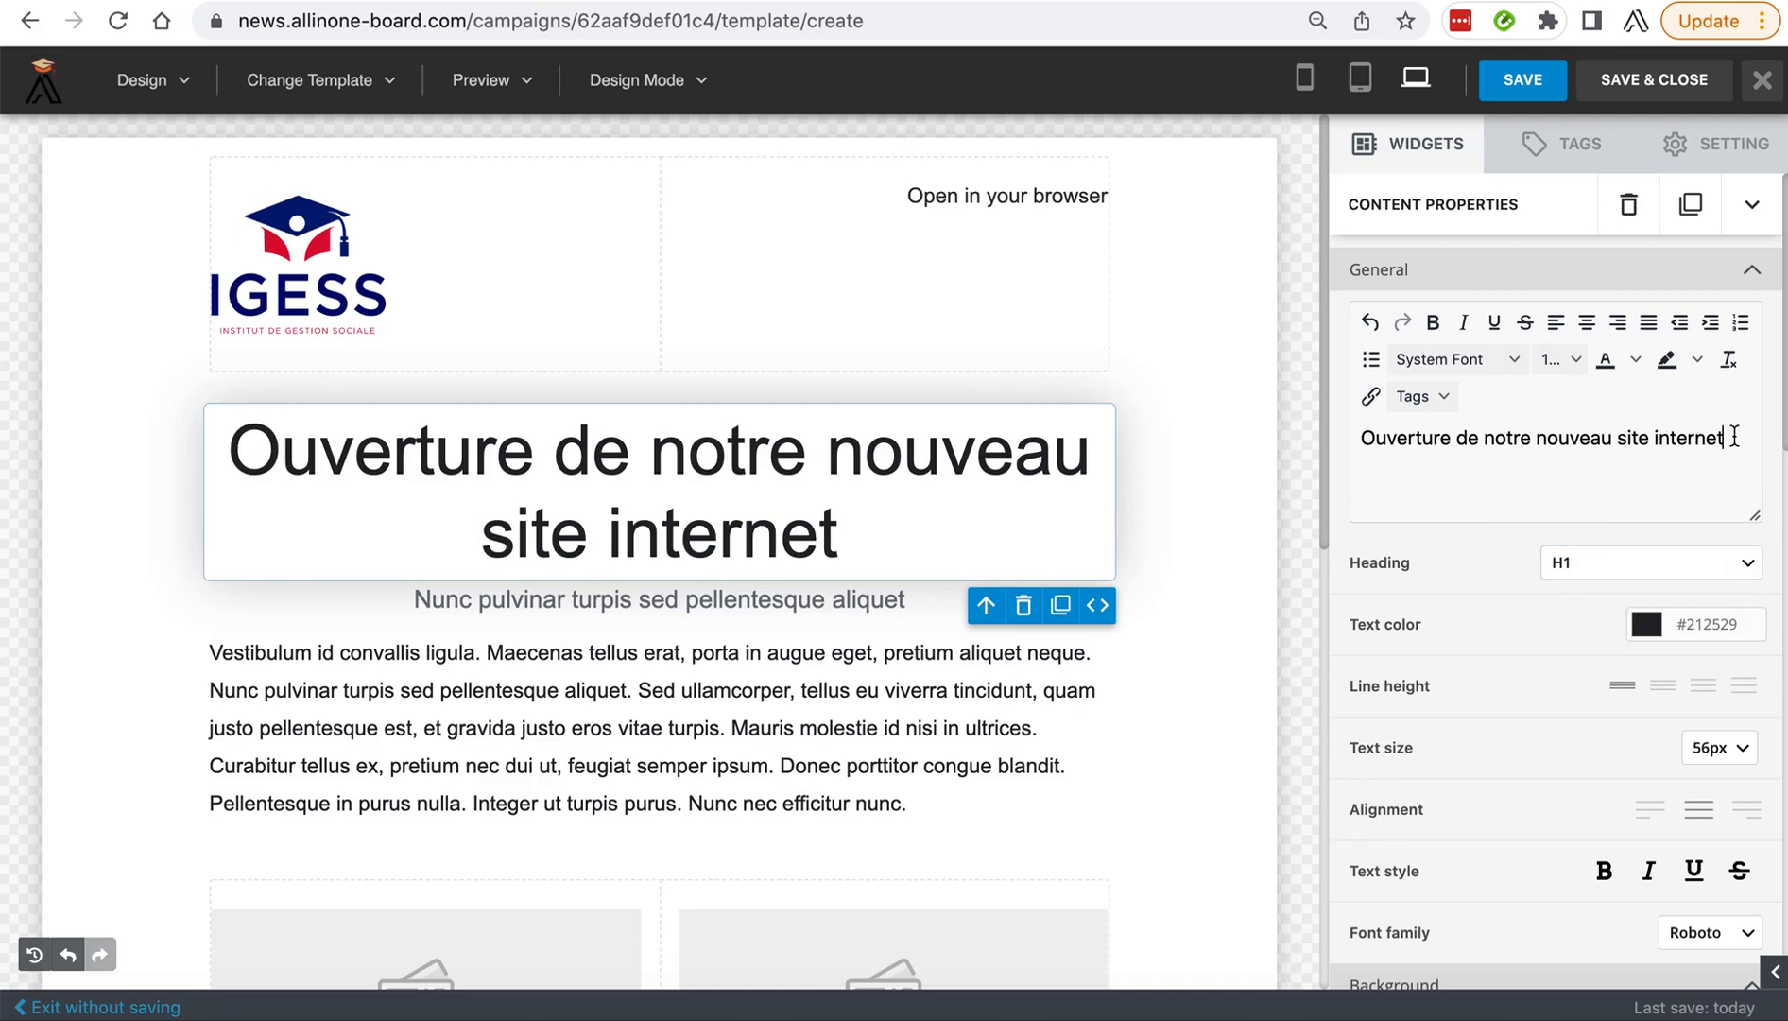
Select the heading text in the properties editor, try level H3 once more and restore H1.
drag(1735, 436, 1289, 428)
click(797, 491)
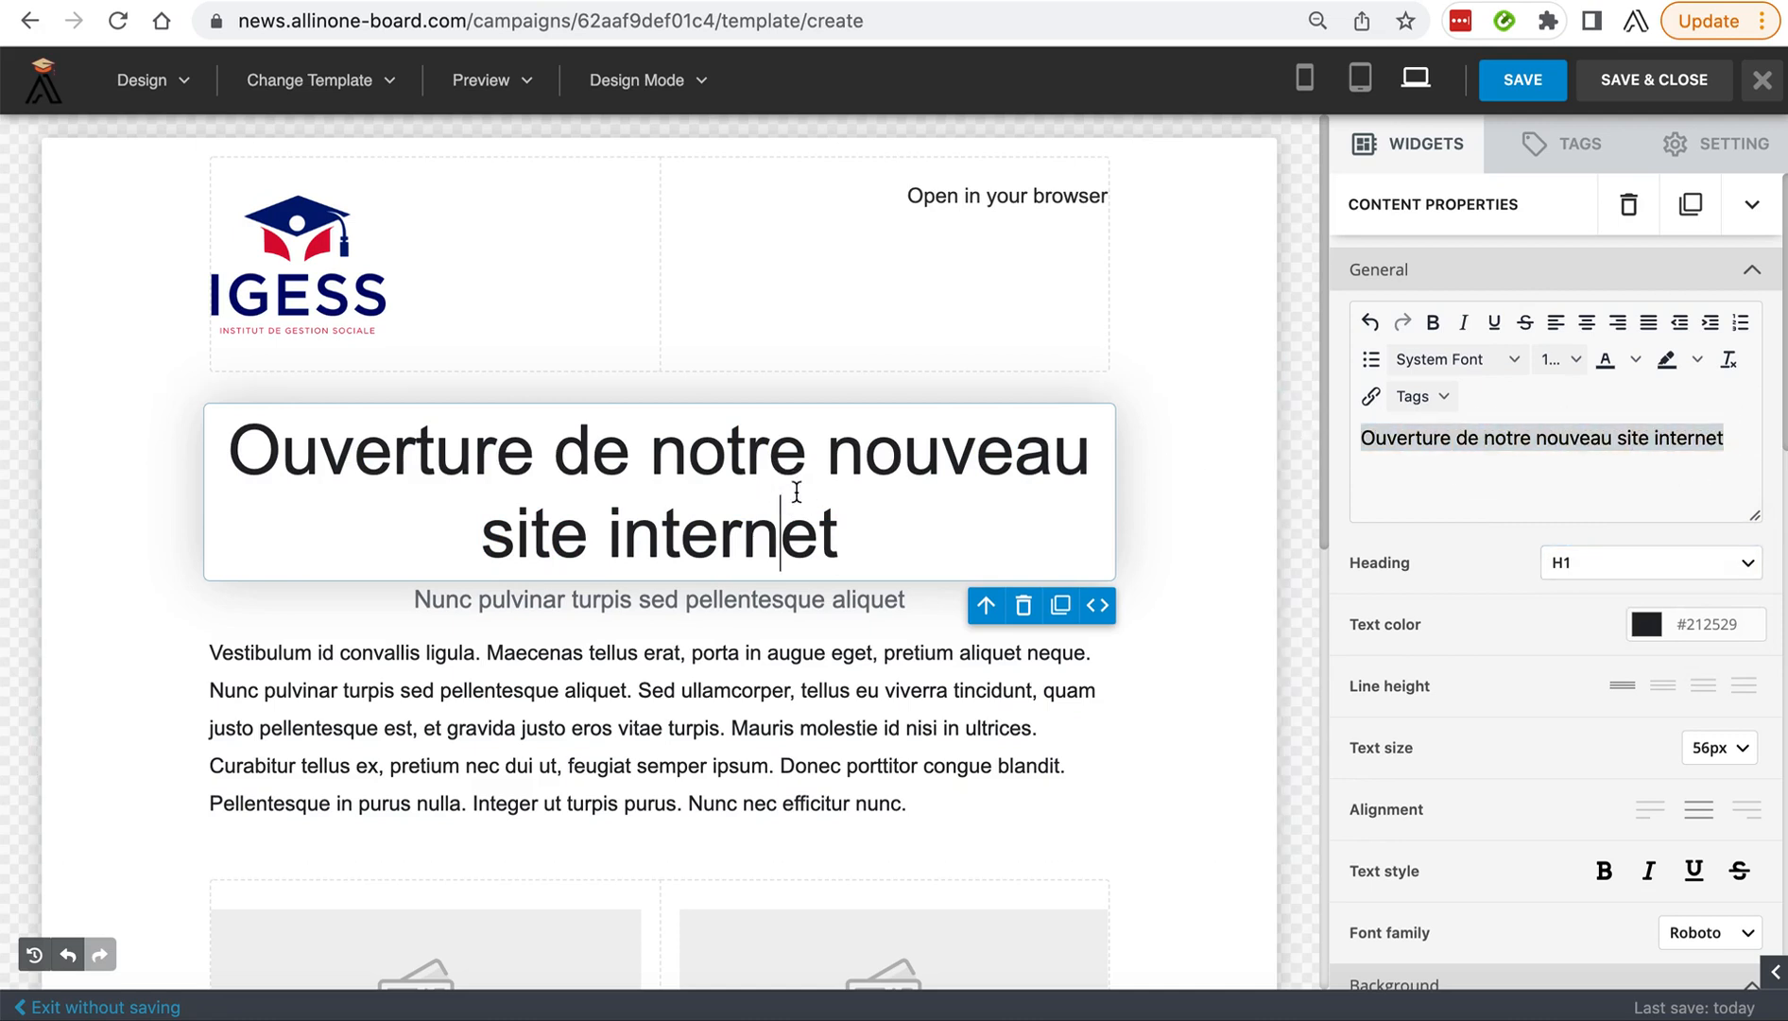
click(1614, 576)
click(1585, 599)
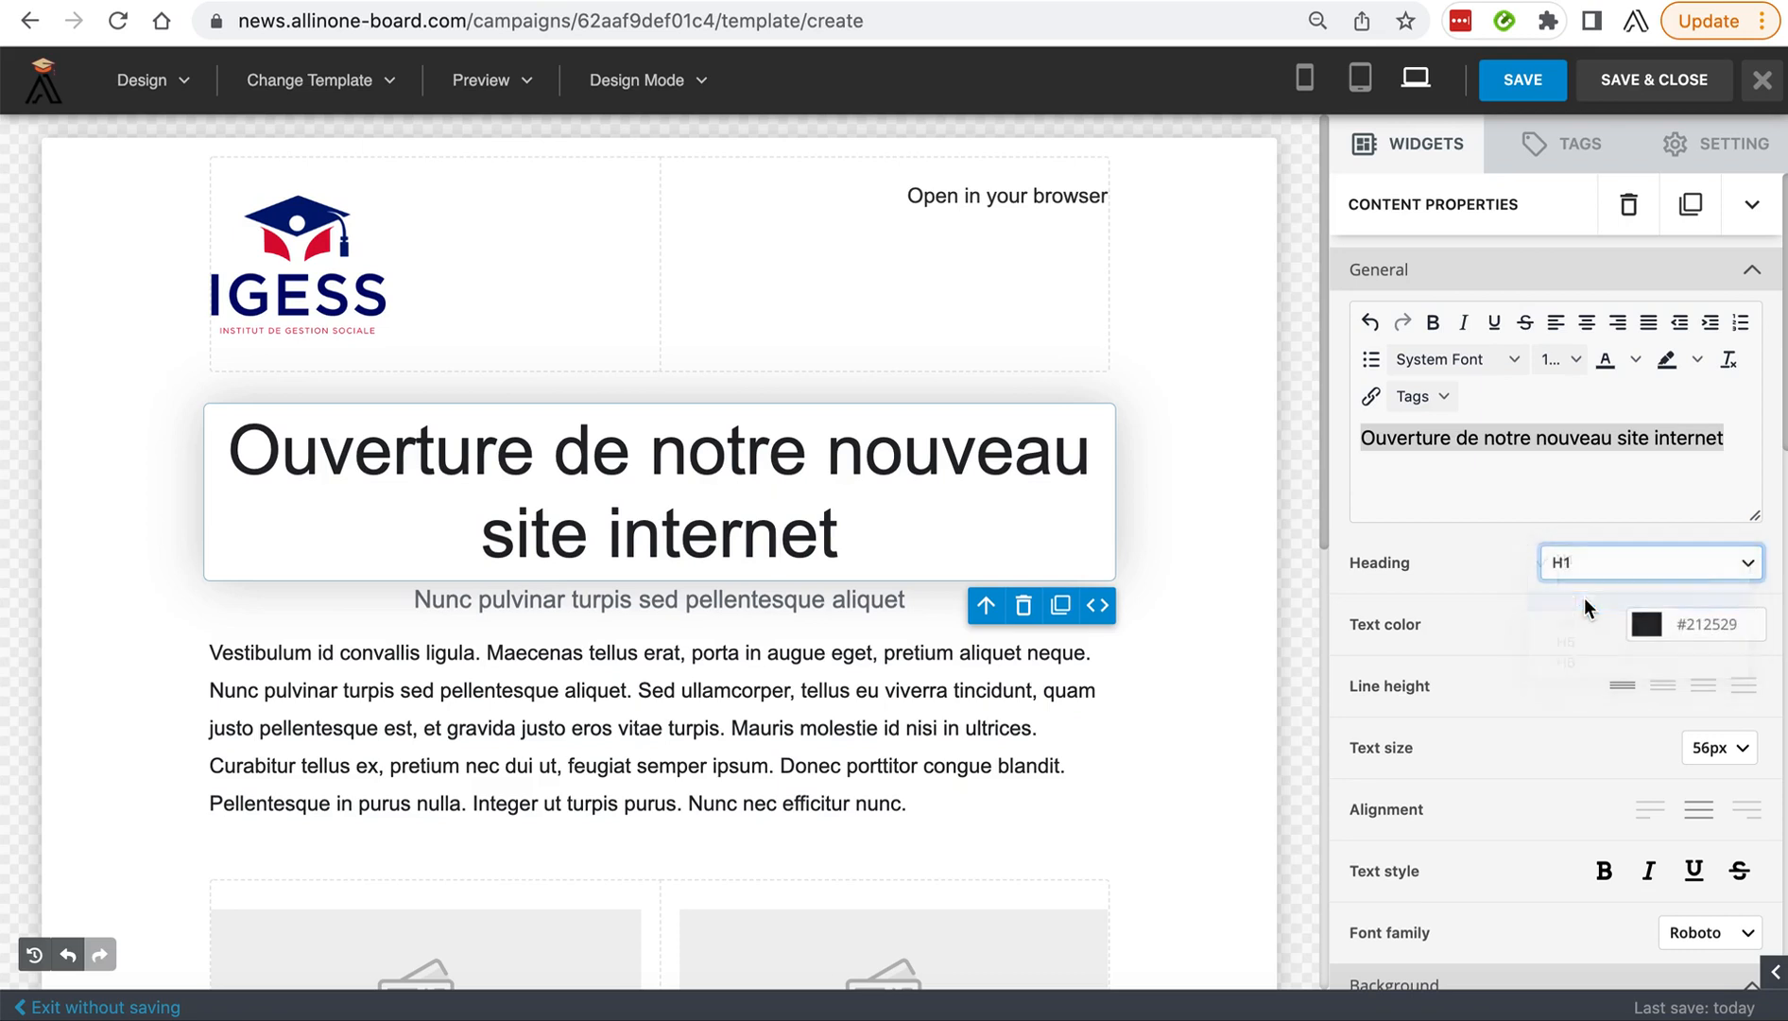
click(1511, 620)
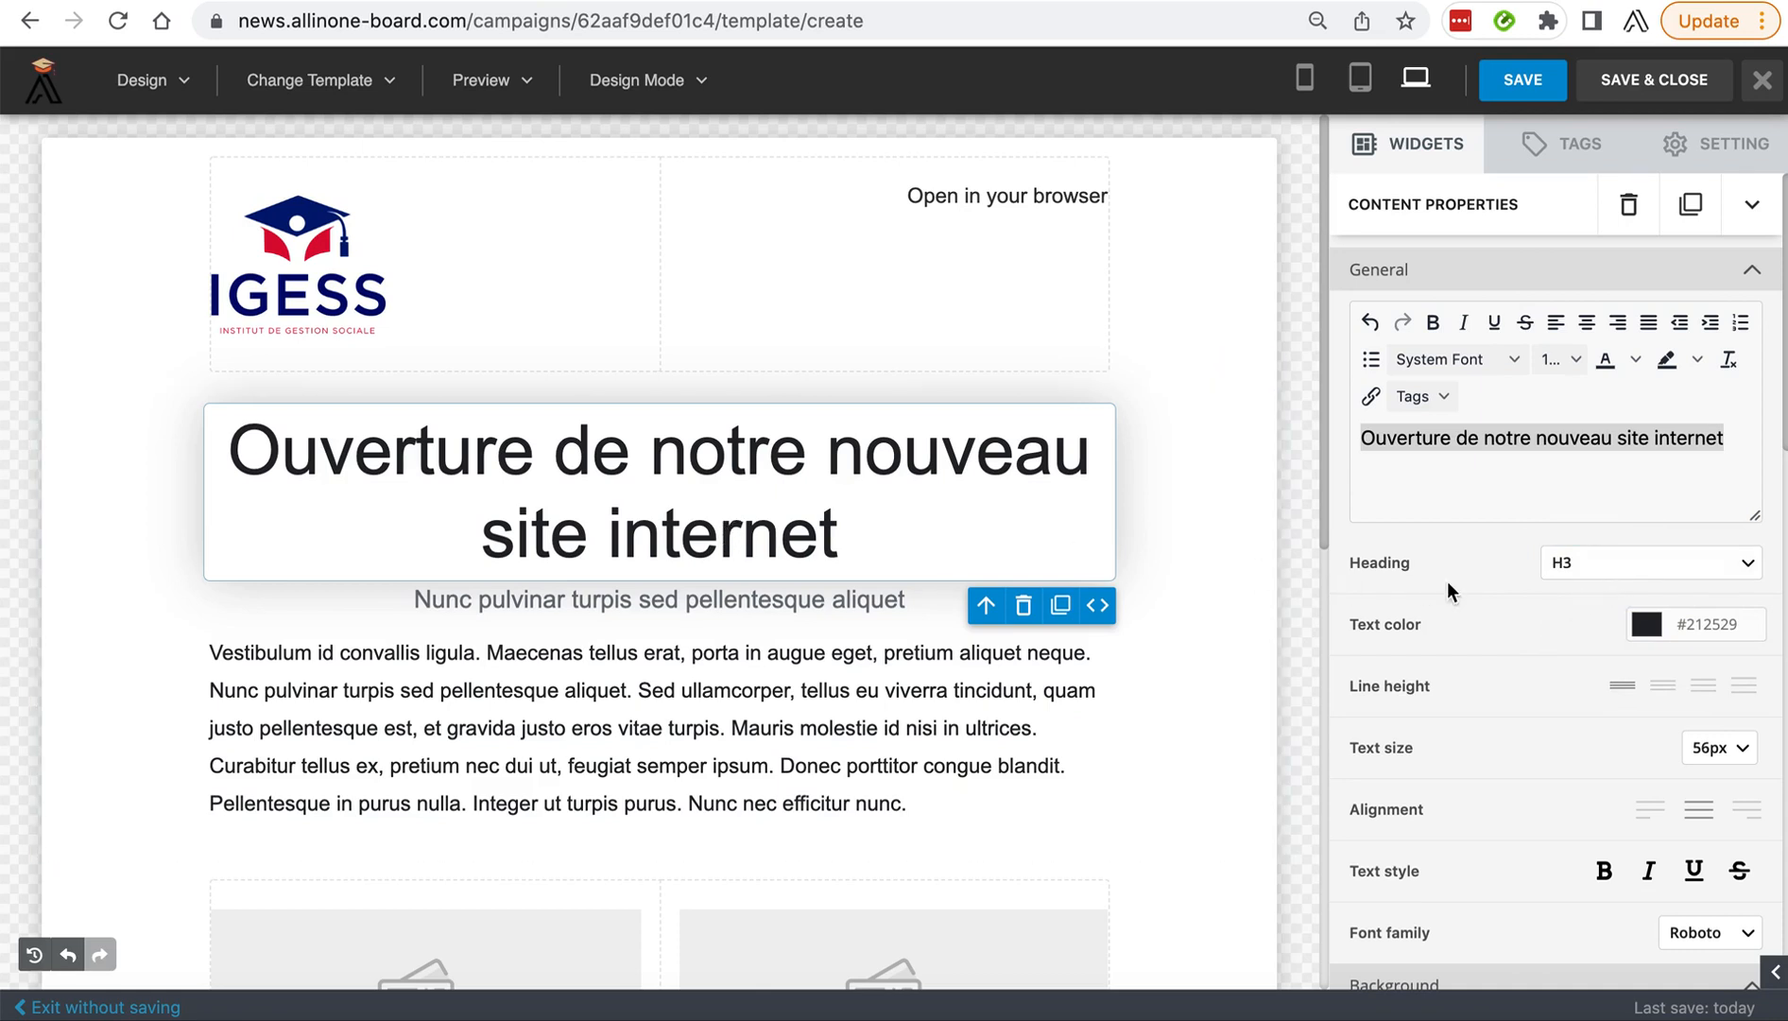
click(1613, 579)
click(1589, 523)
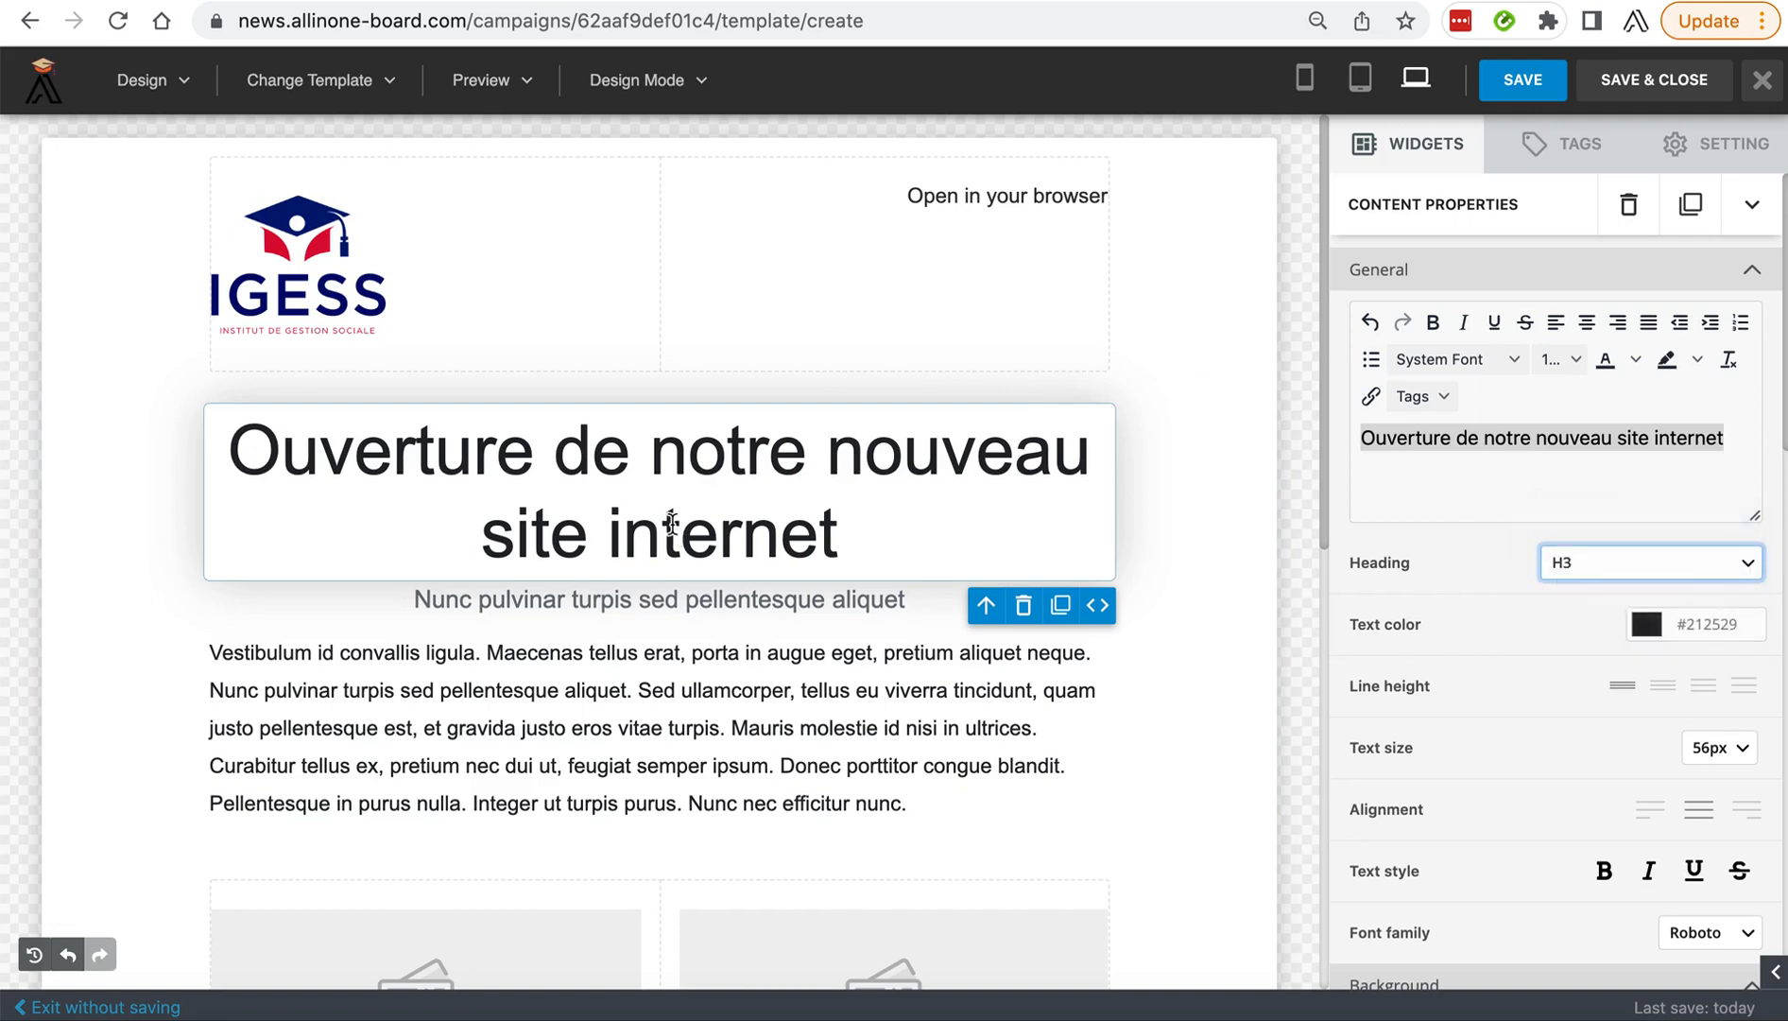
Try text sizes of 30px and 46px on the main heading, and settle on 38px.
click(888, 553)
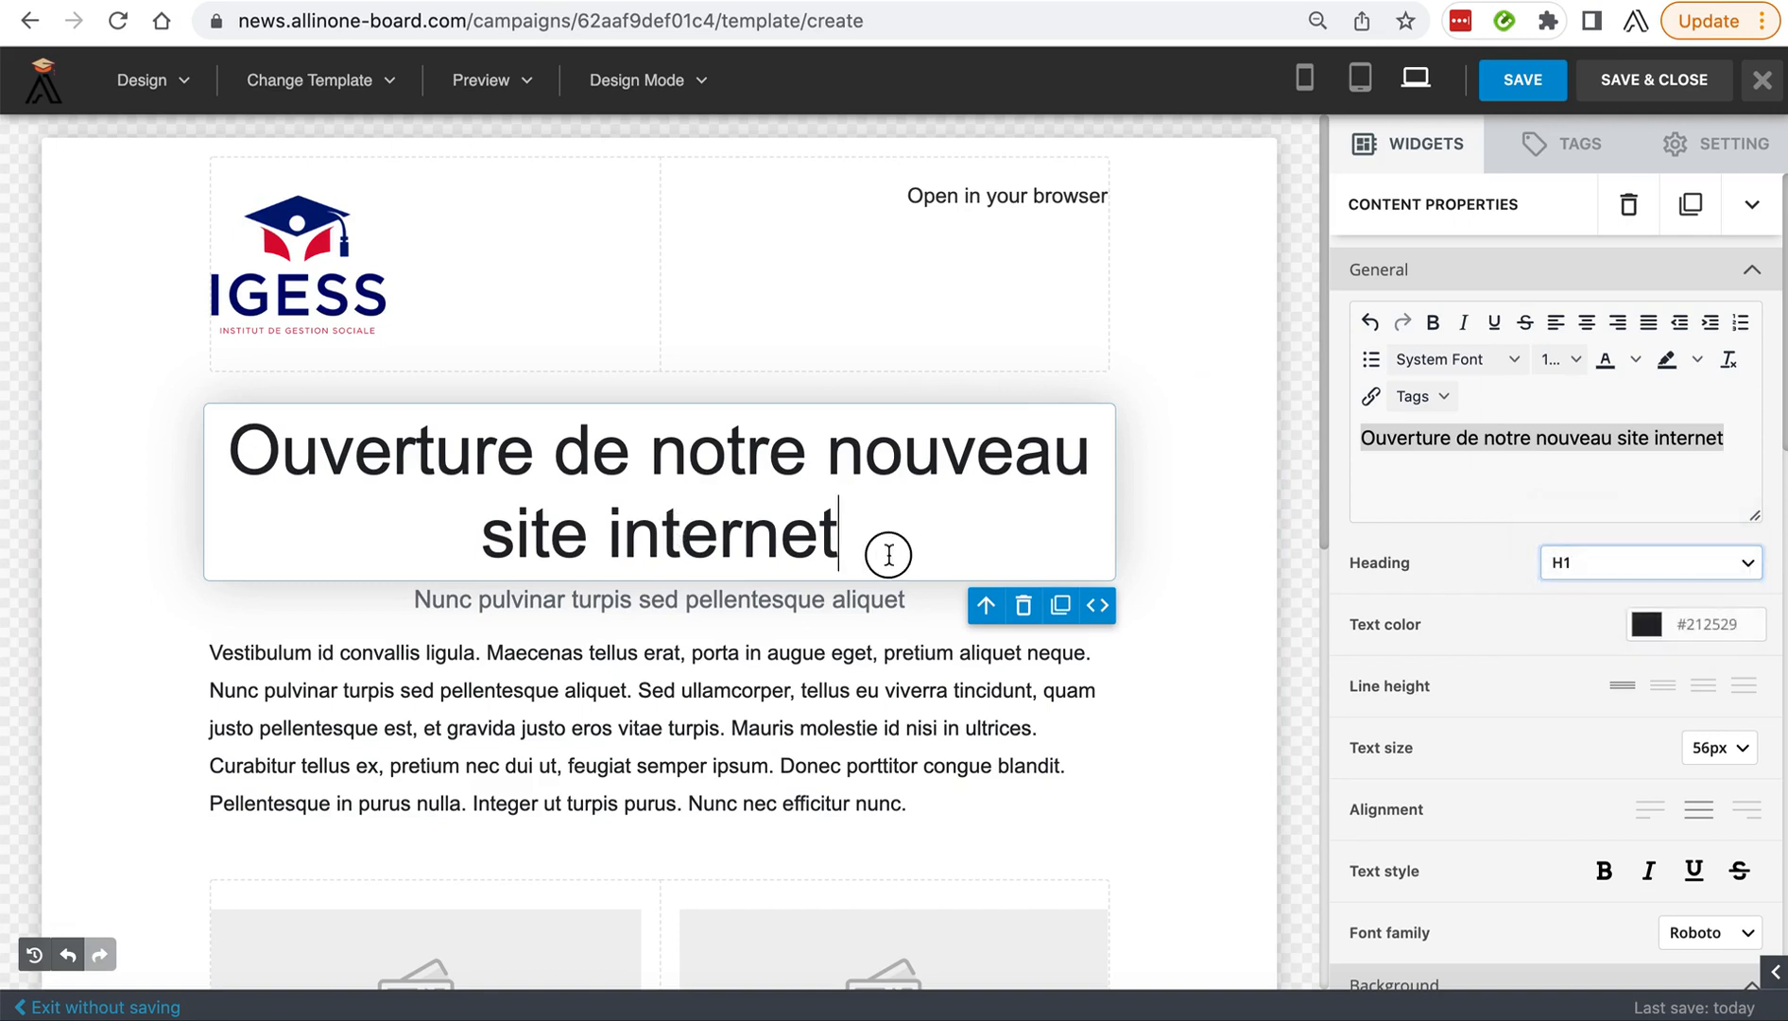
click(1721, 749)
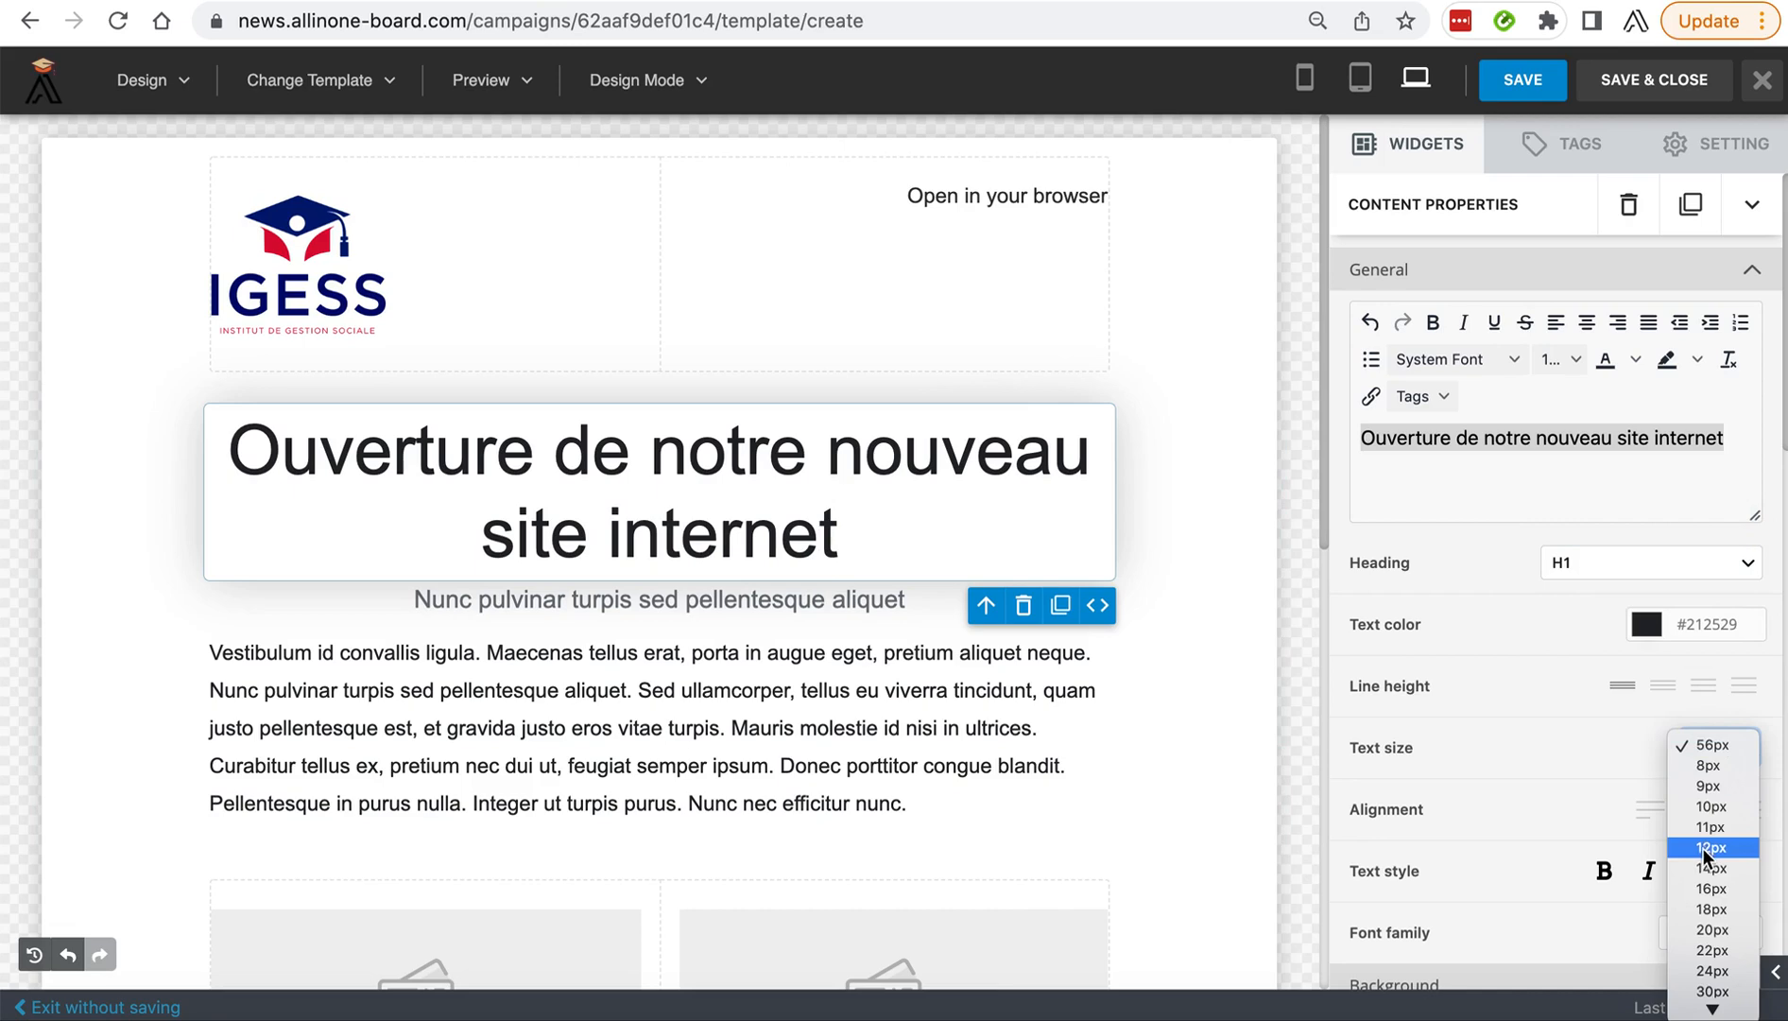
mouse_move(1712, 1012)
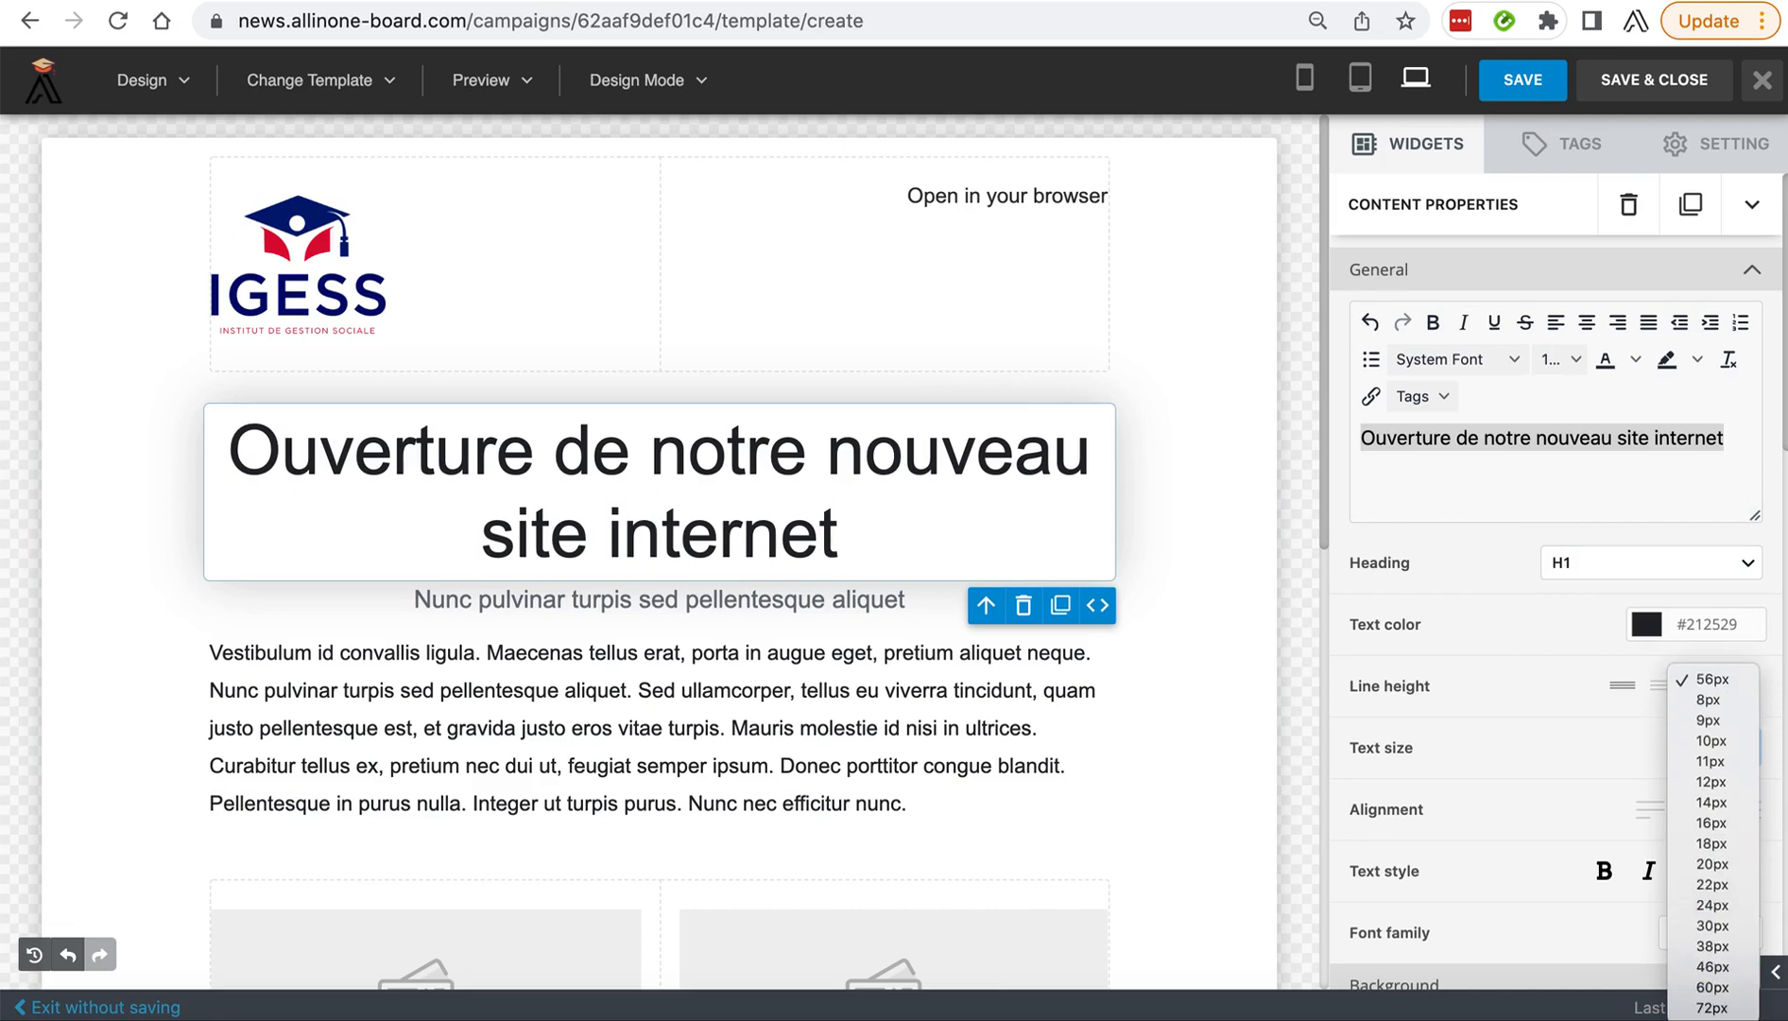
click(1717, 931)
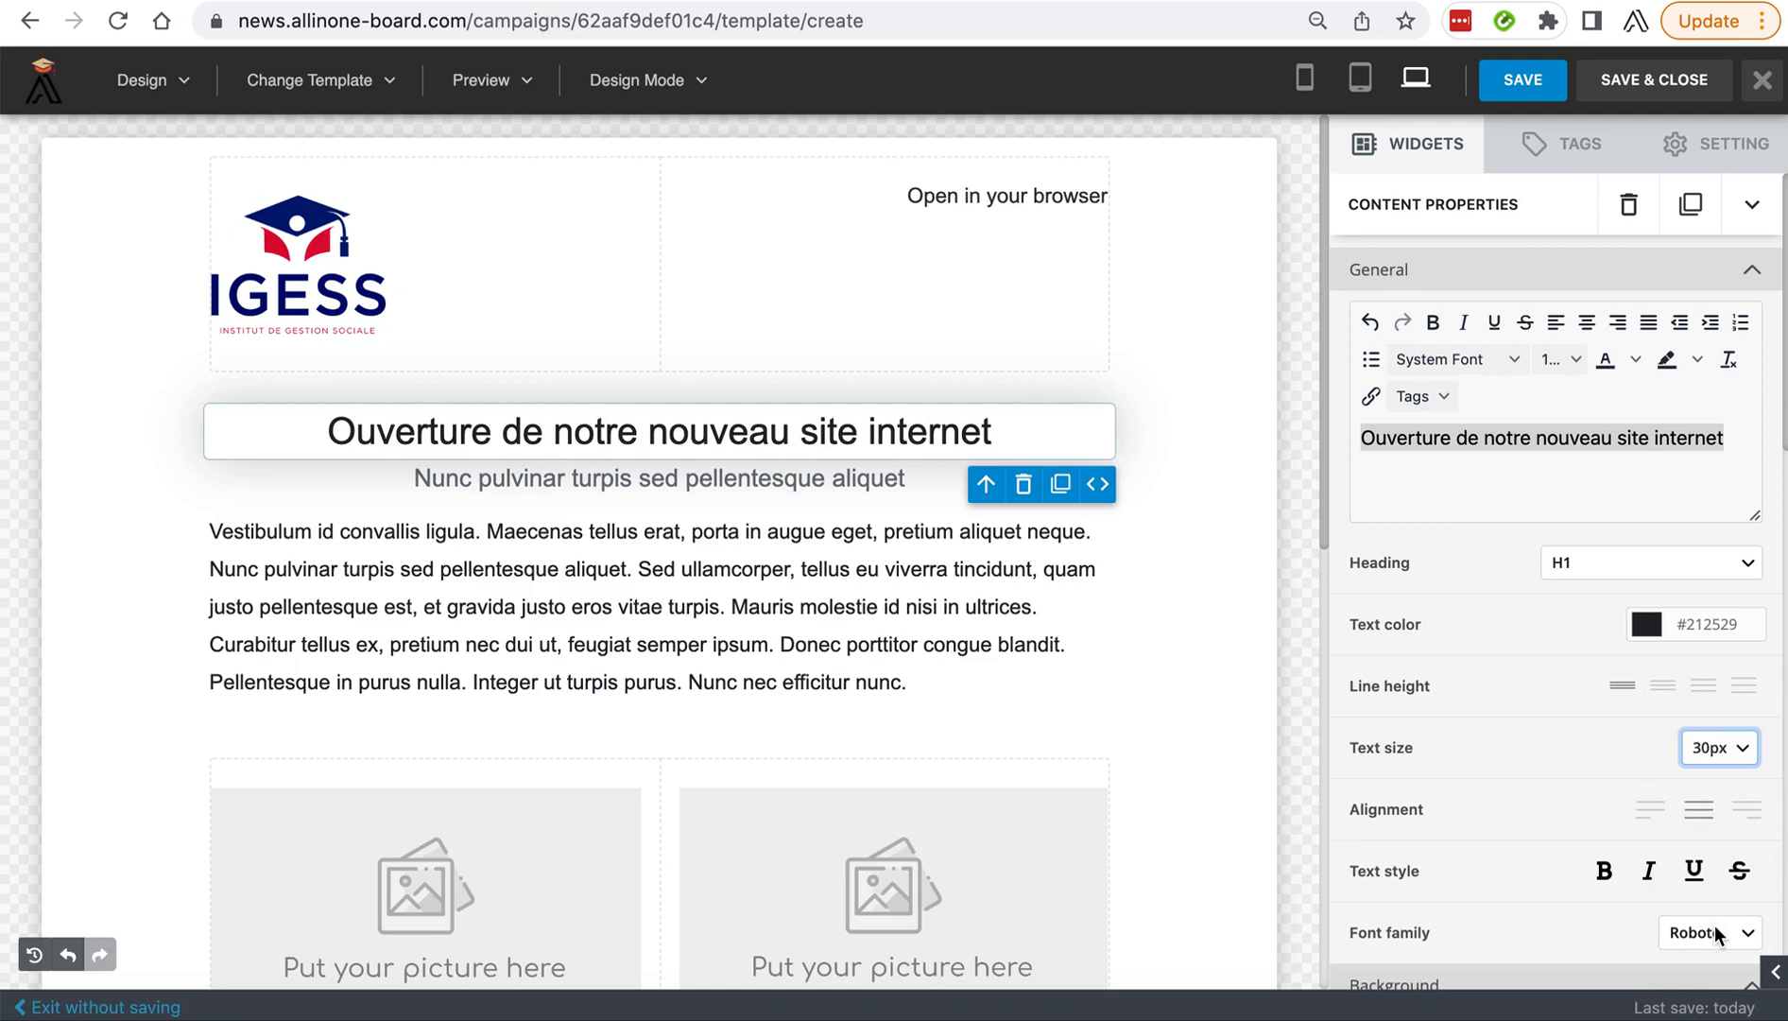
click(1733, 754)
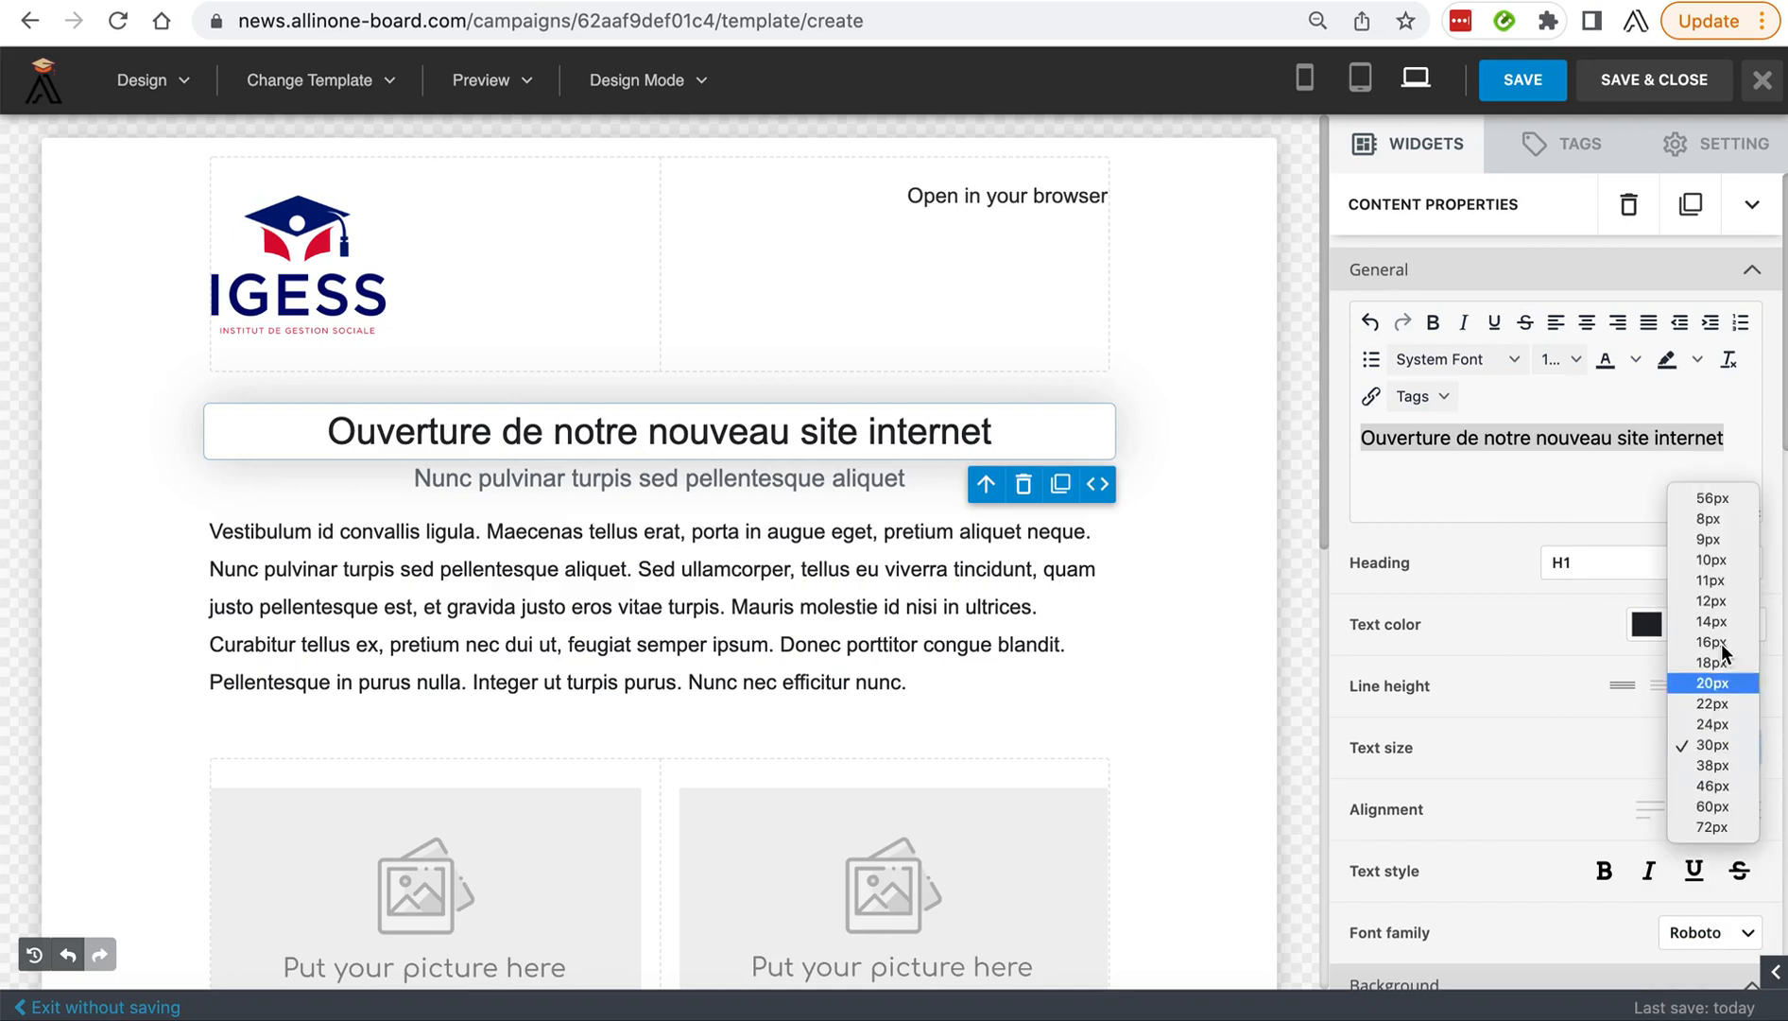
click(1712, 788)
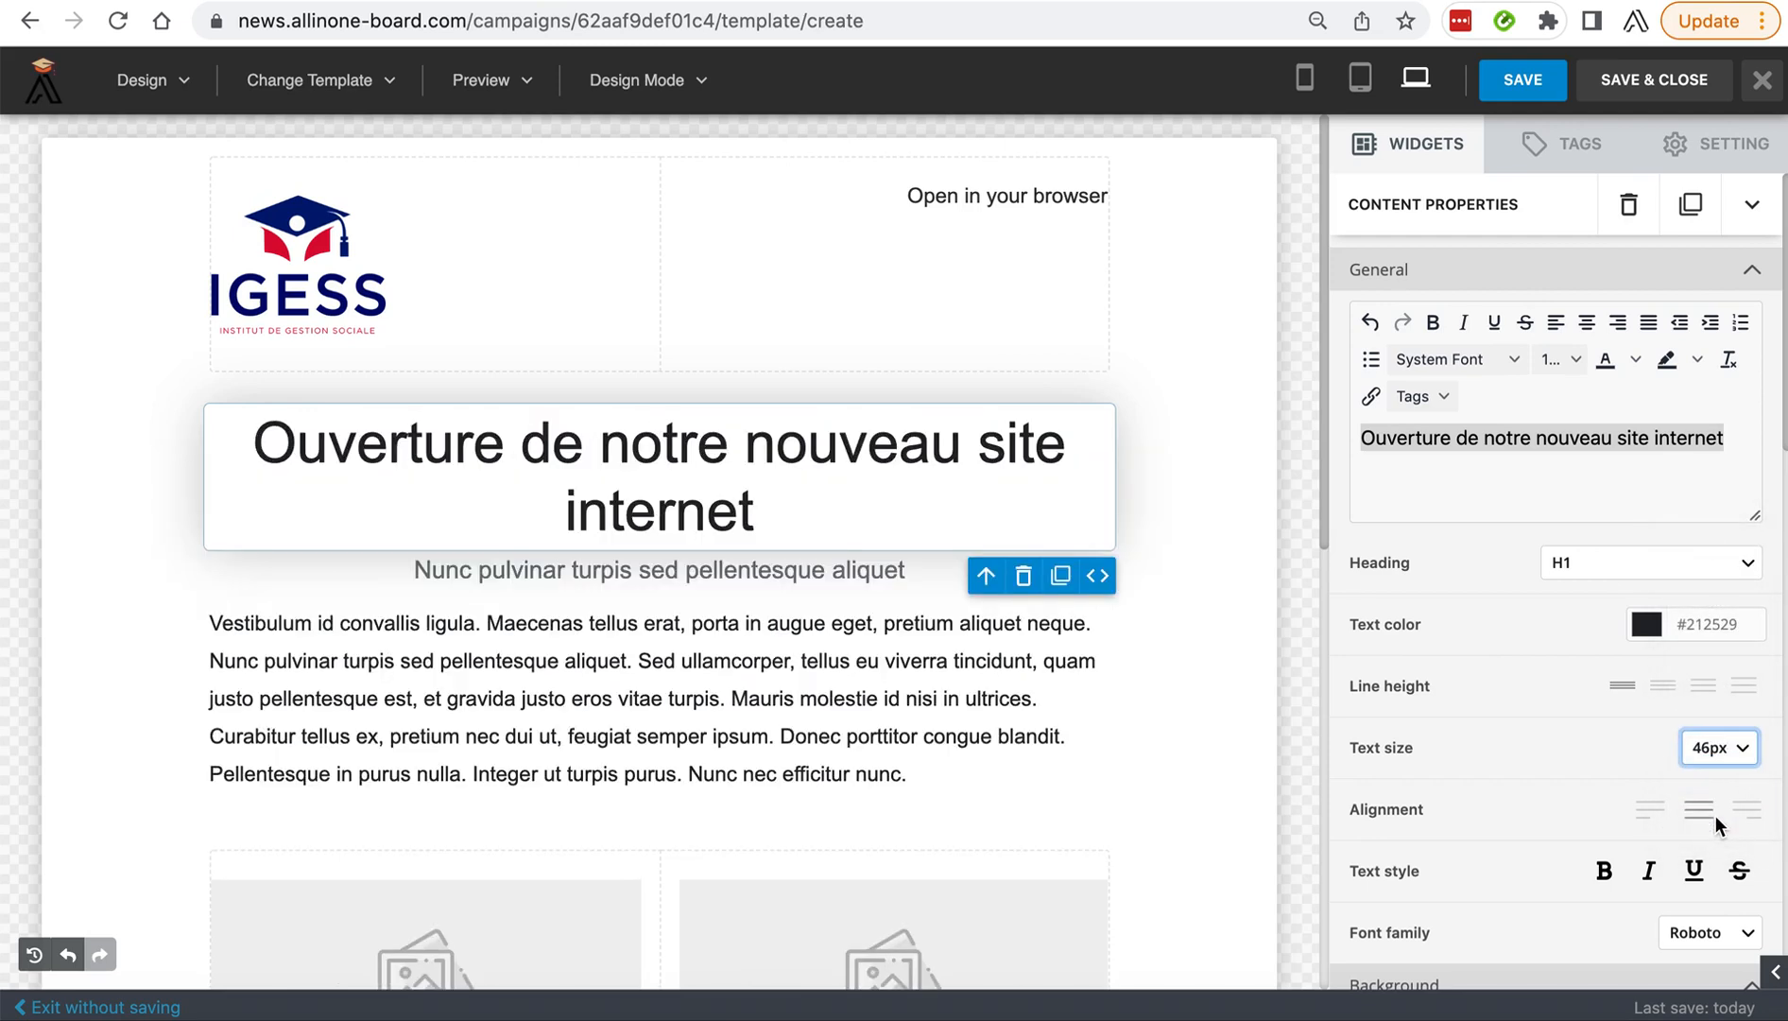
click(1707, 749)
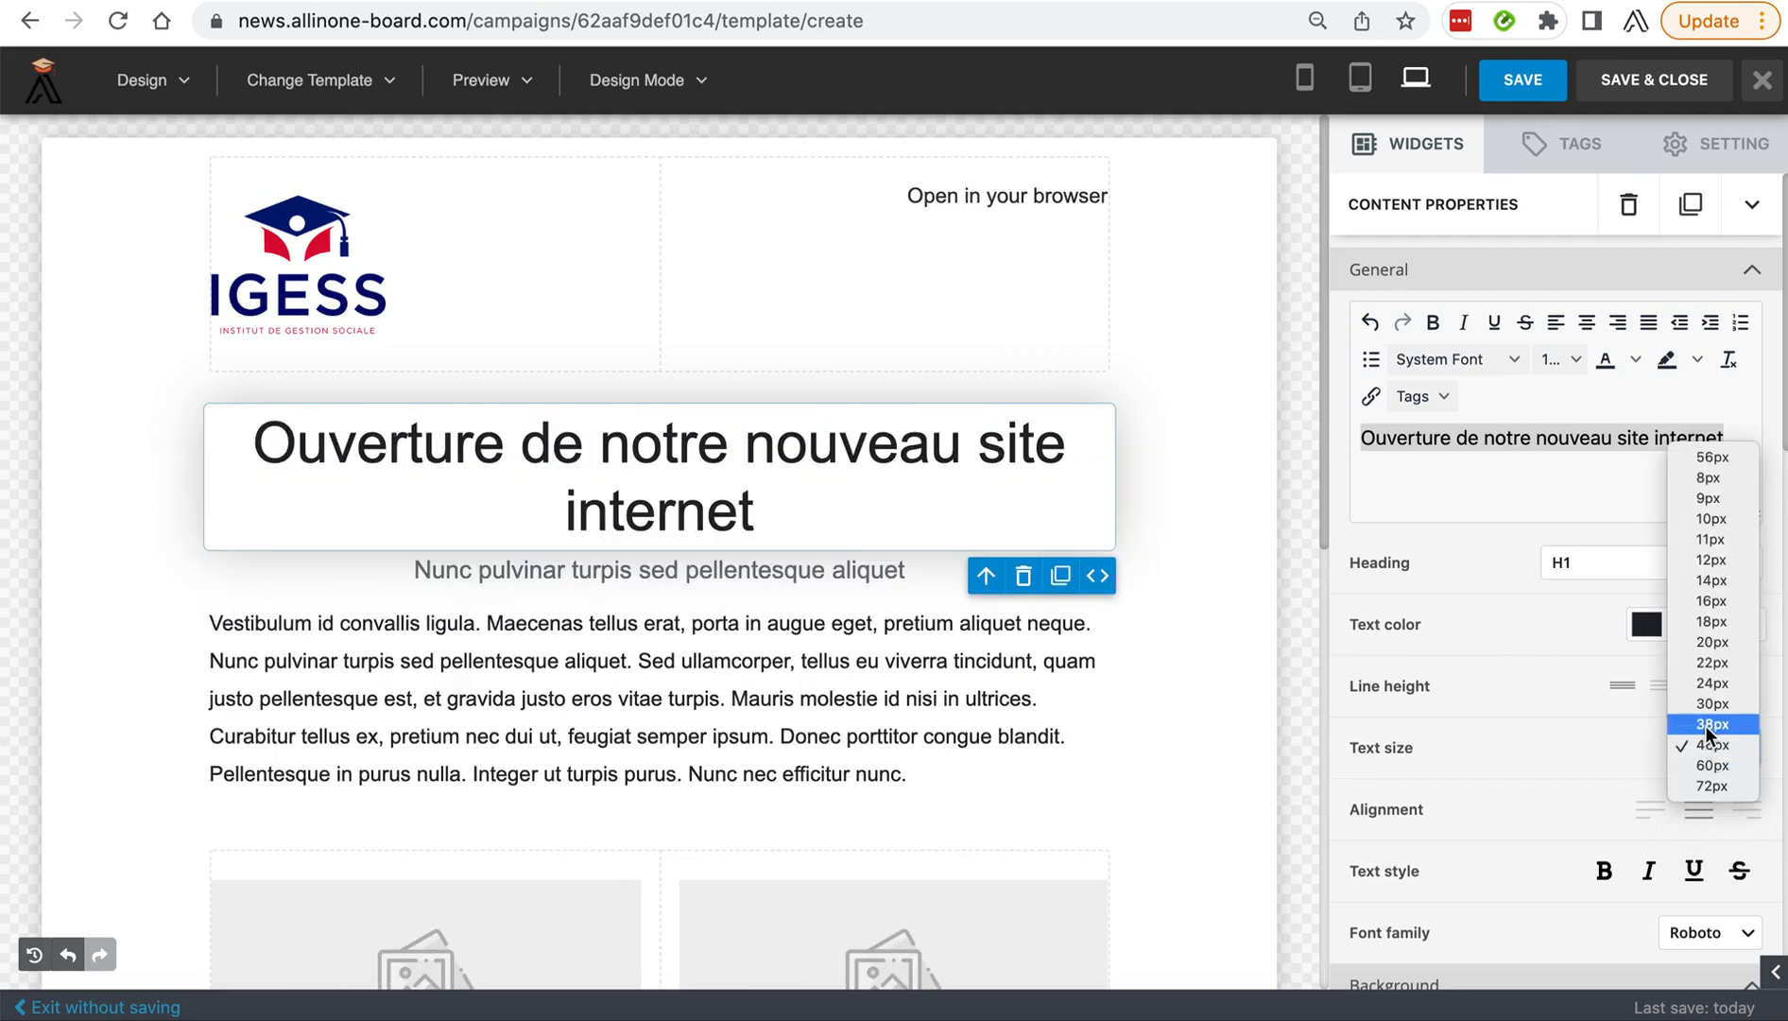
click(1705, 725)
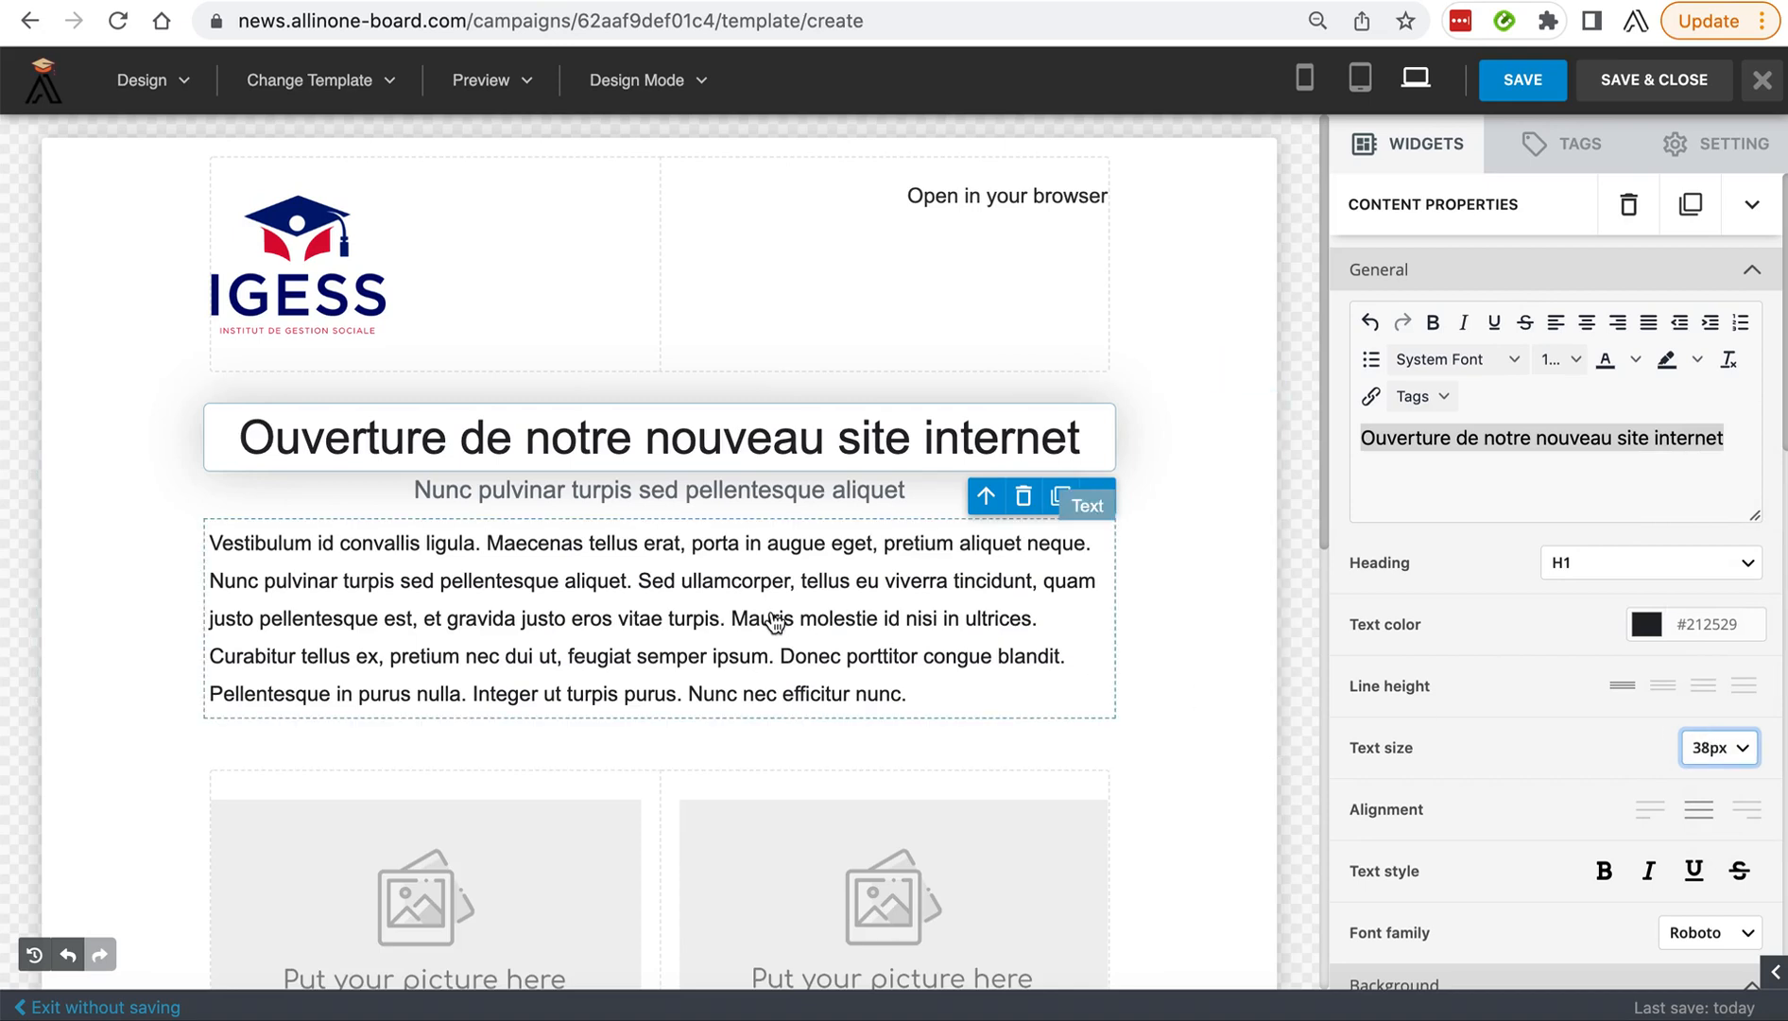
Copy the main heading's text and paste it over the subheading placeholder, making it read "Ouverture de notre nouveau site internet".
click(553, 581)
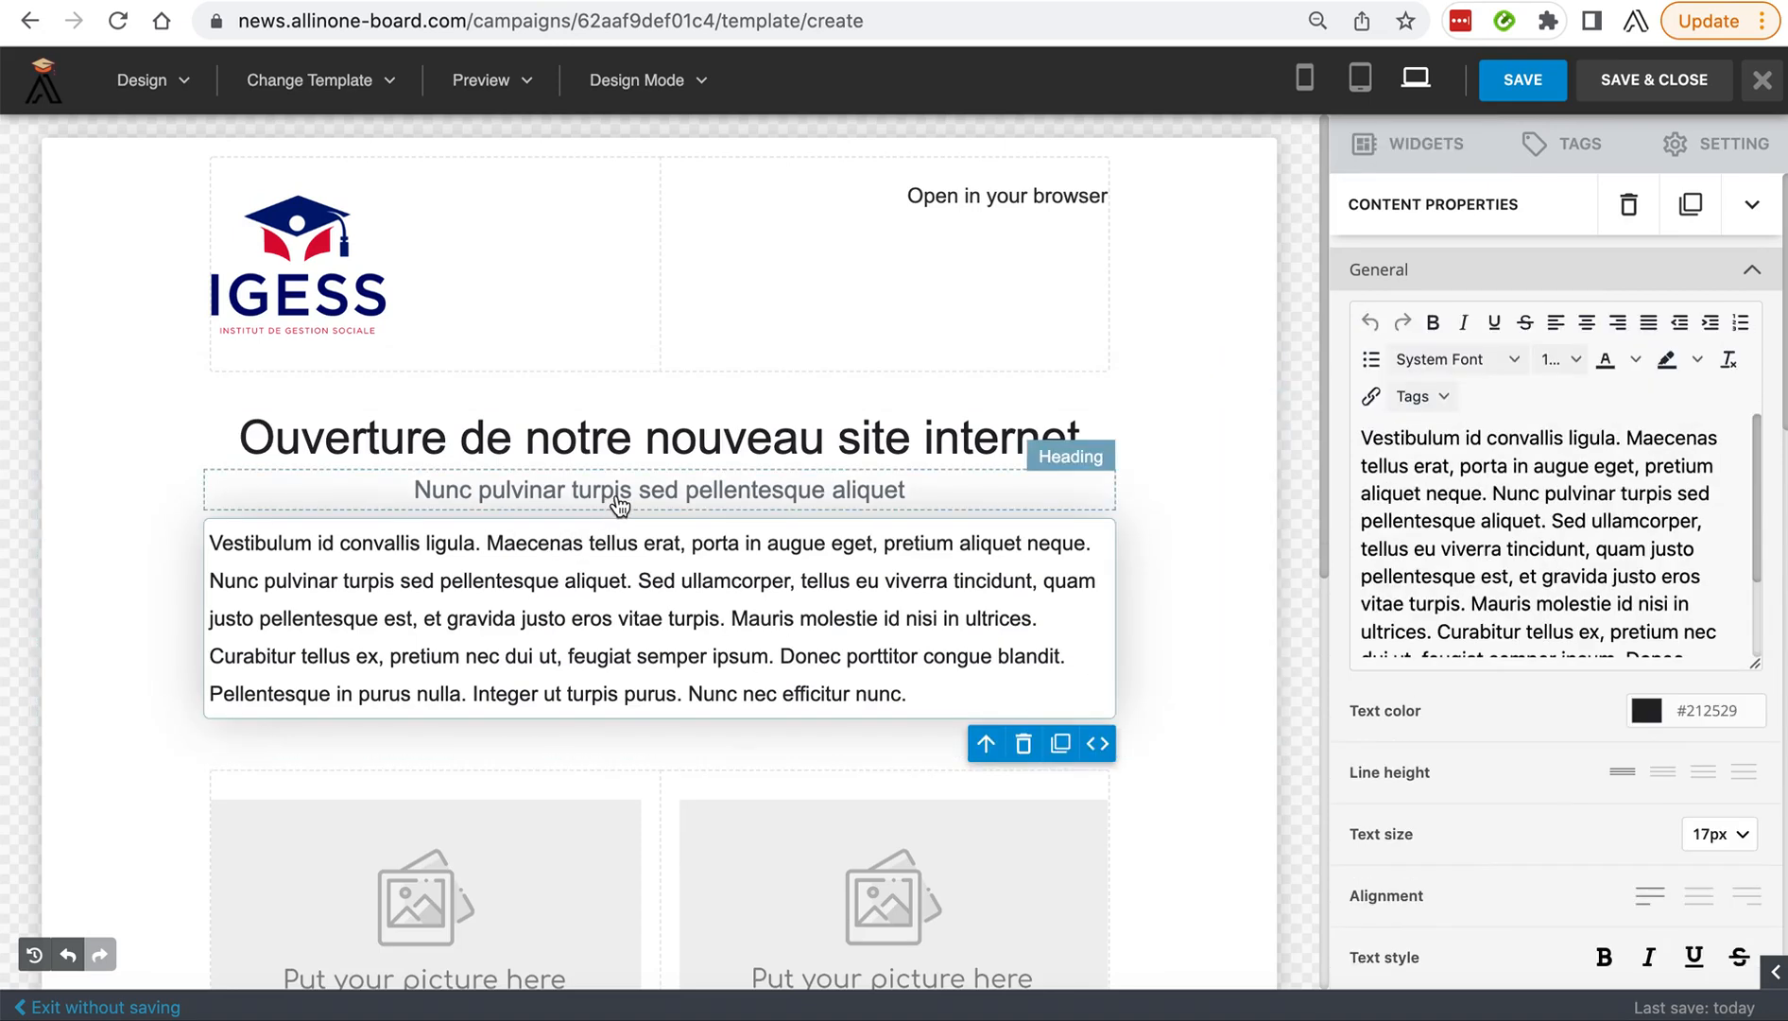
click(620, 501)
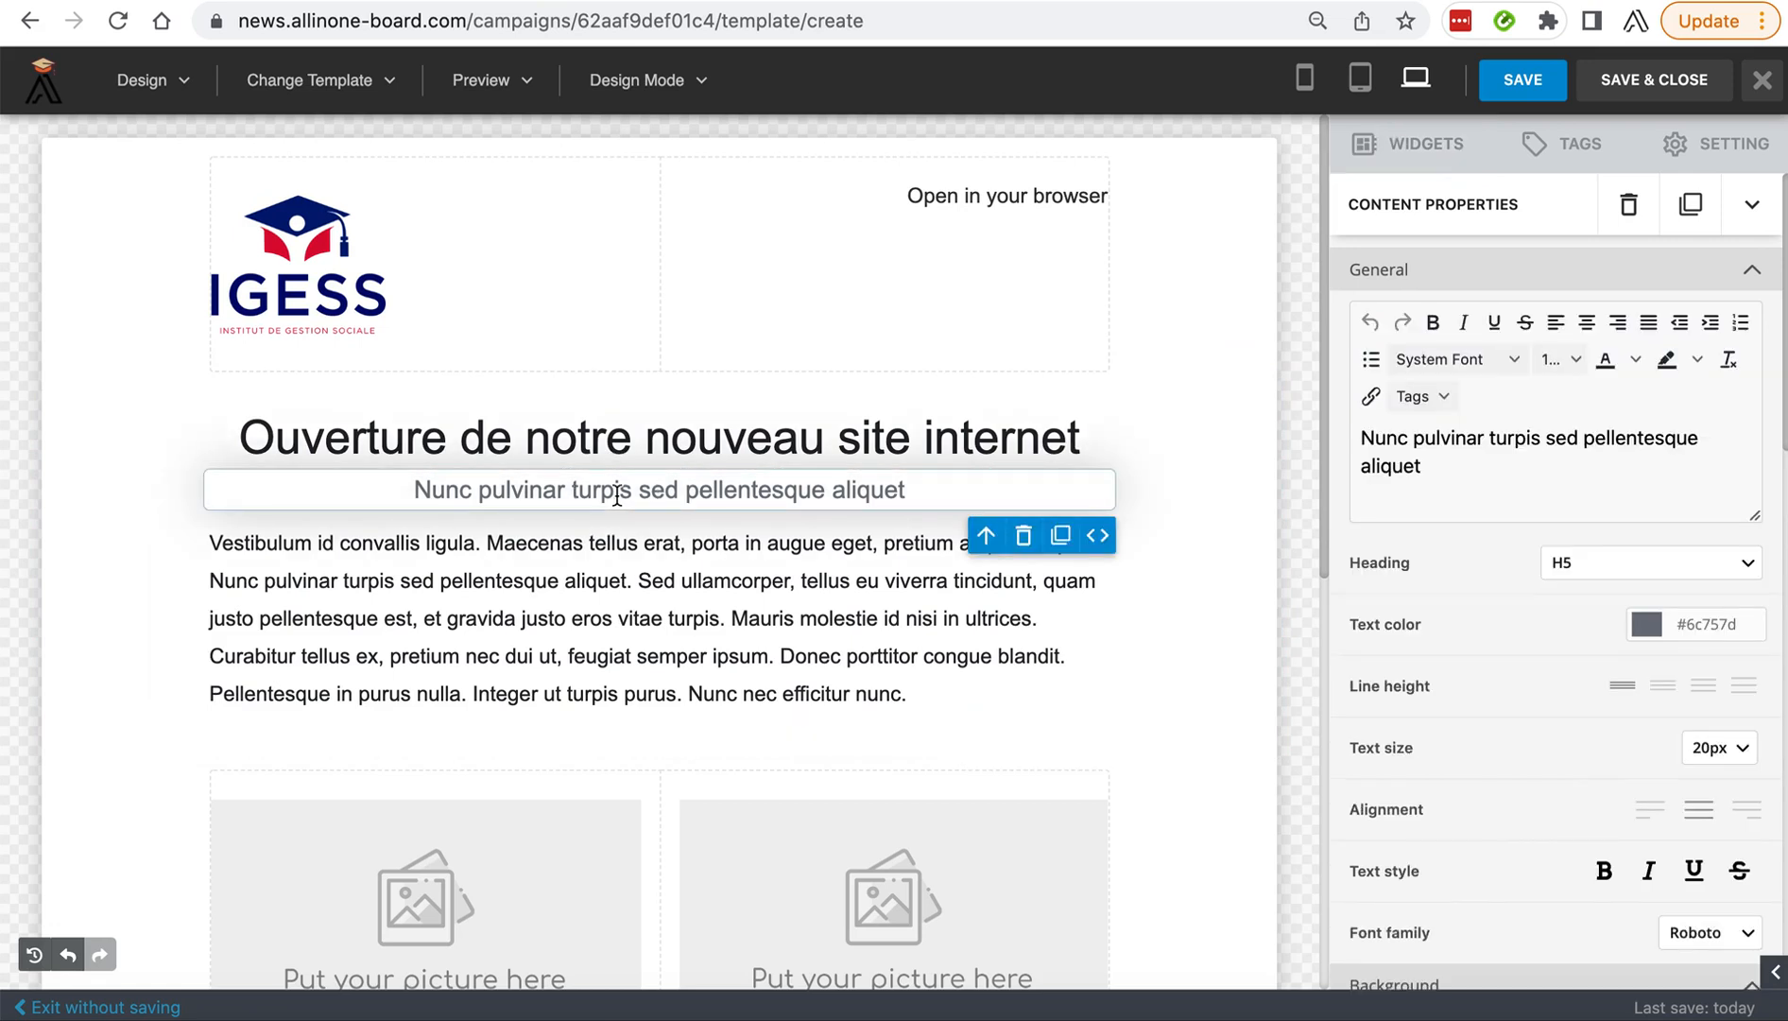
click(722, 441)
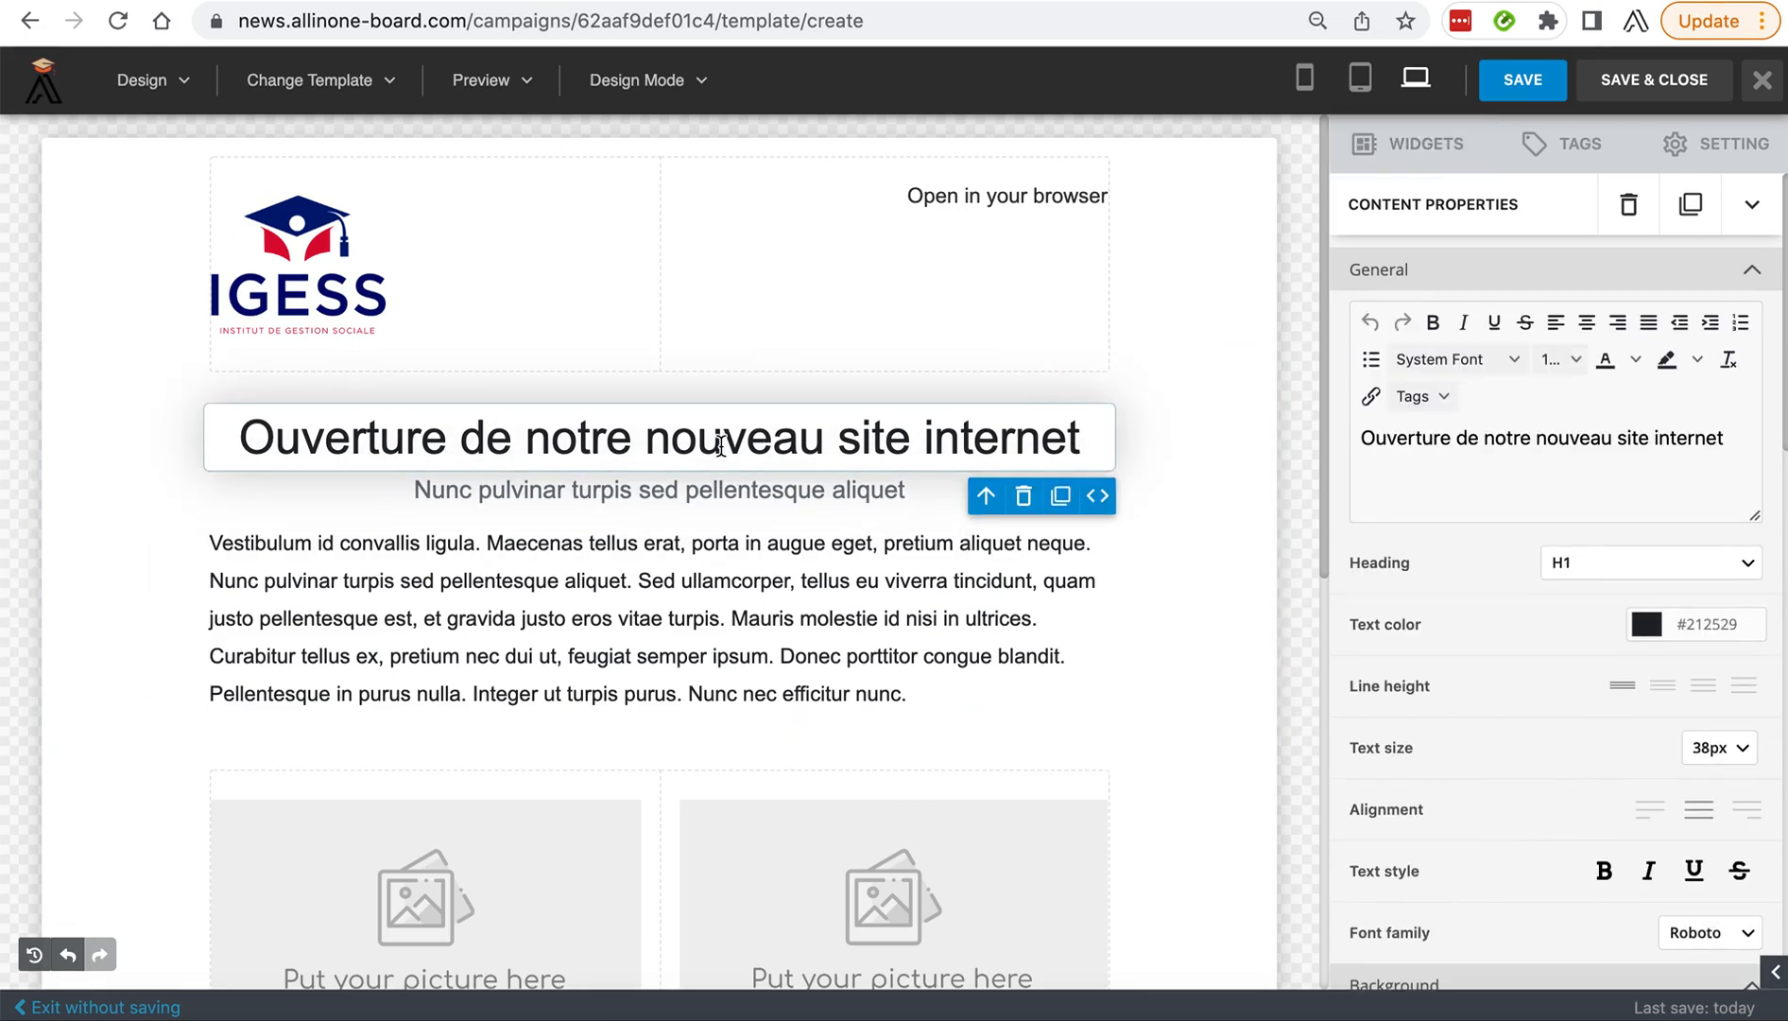
drag(1728, 441, 1319, 433)
key(super+c)
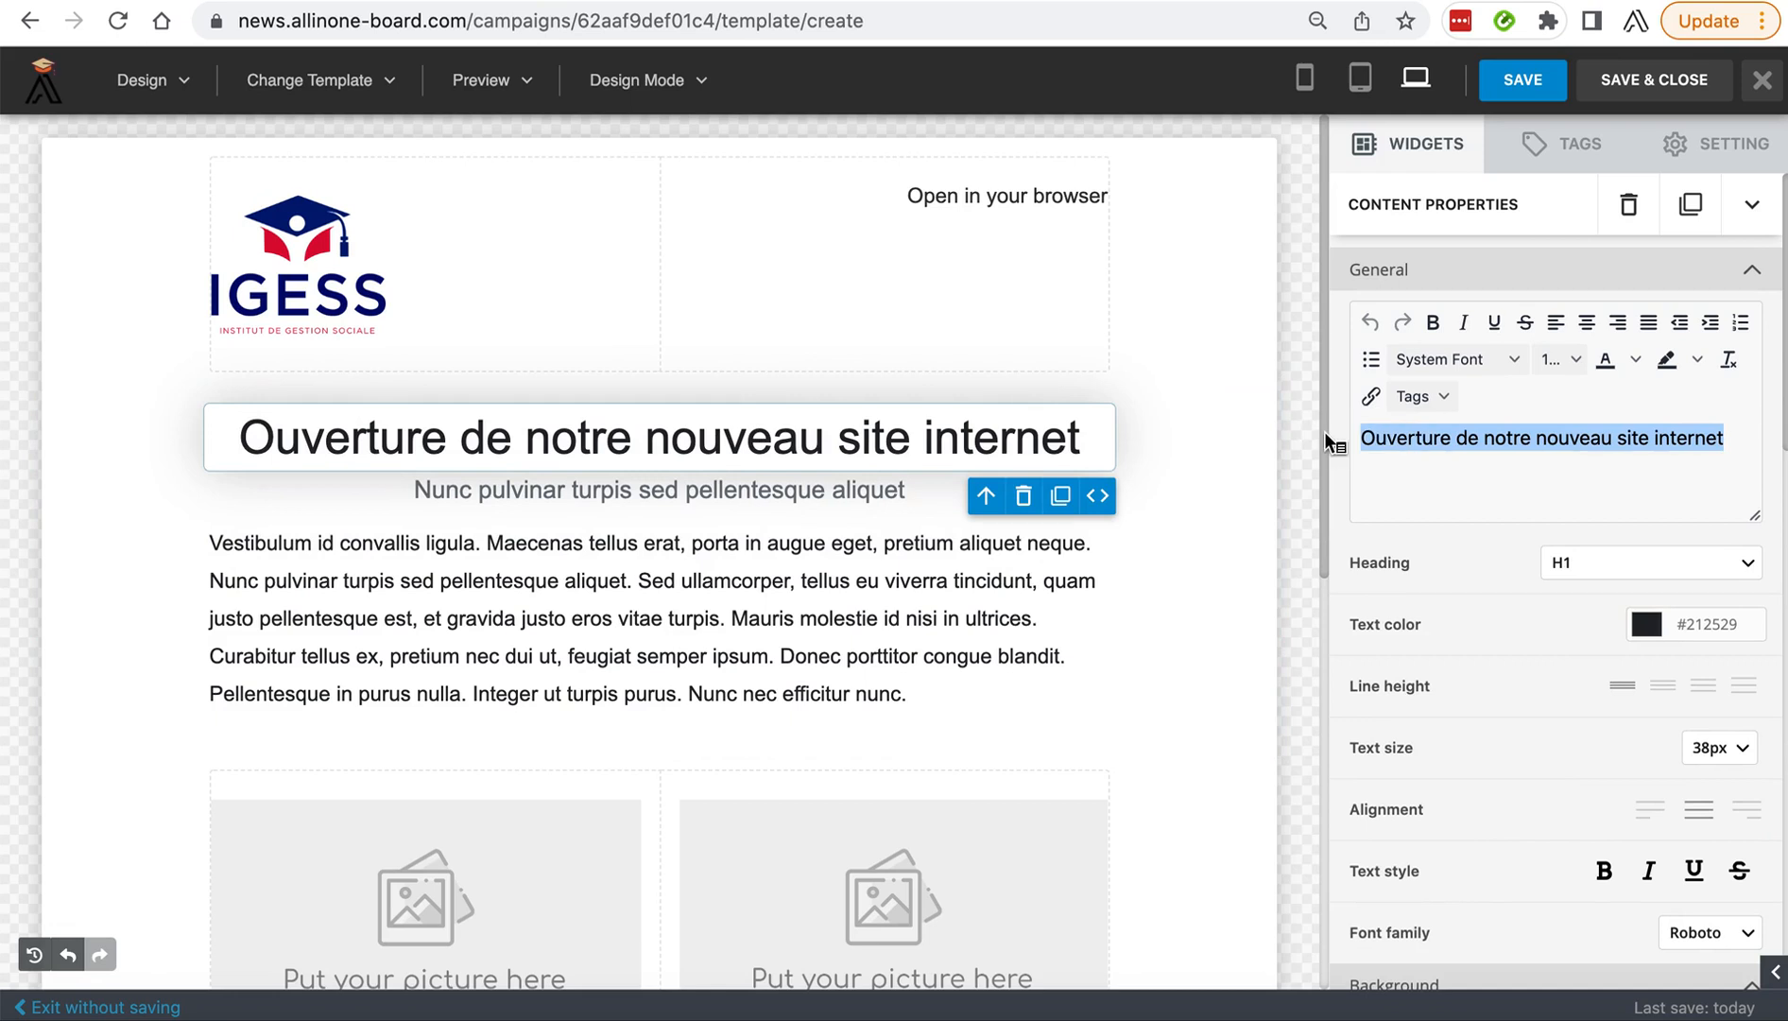
click(773, 489)
drag(1503, 470, 1329, 437)
key(super+v)
Replace the main heading's text with "IGESS-TRAINING.COM".
click(832, 437)
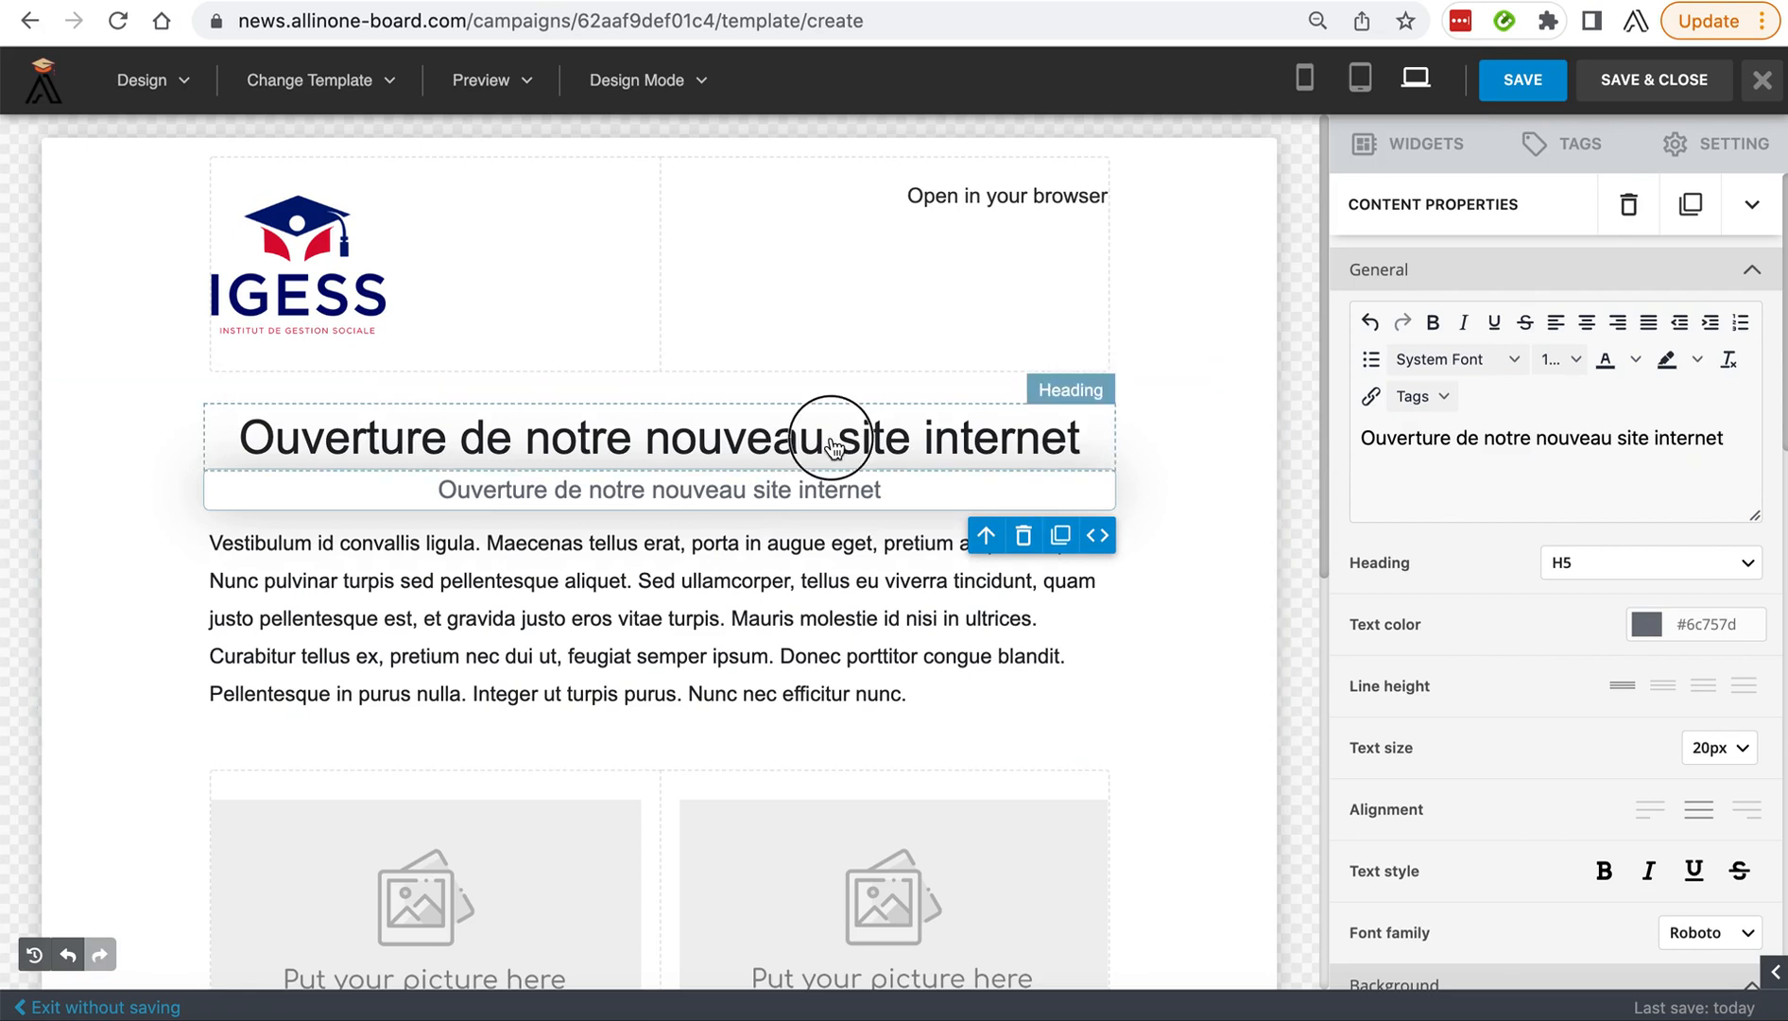
drag(1728, 441, 1359, 440)
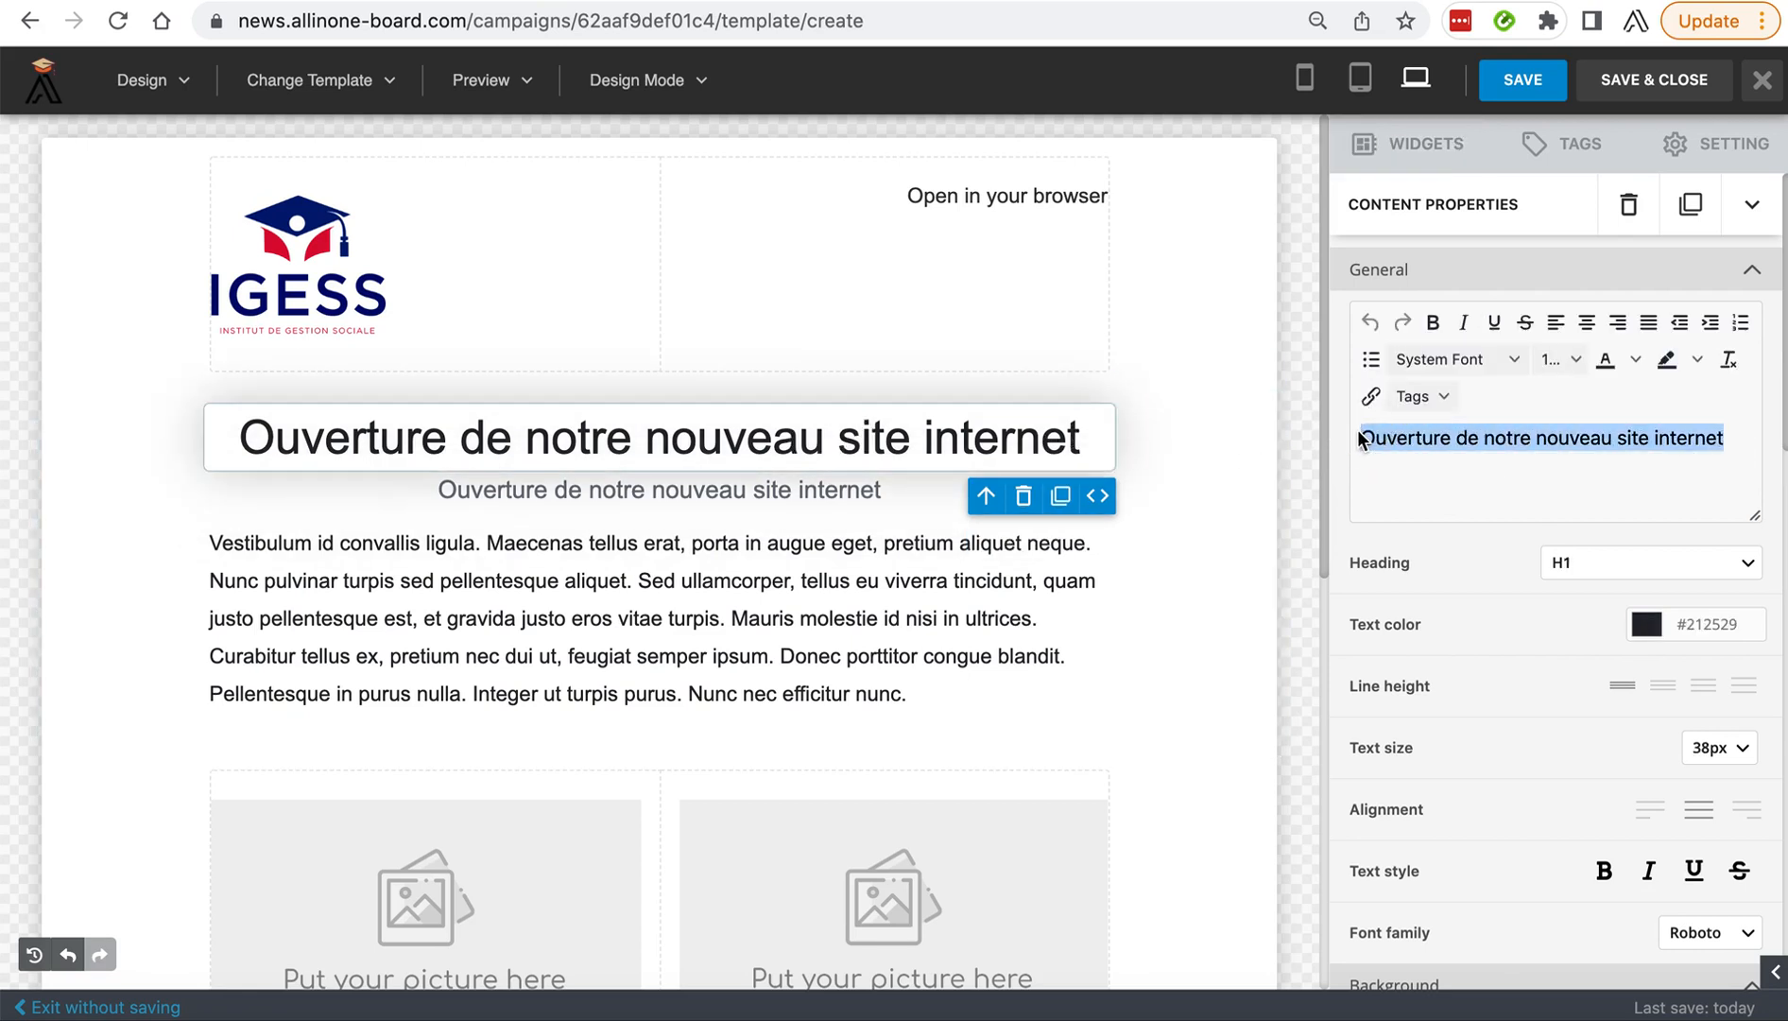
text(IGESS-TRAINI)
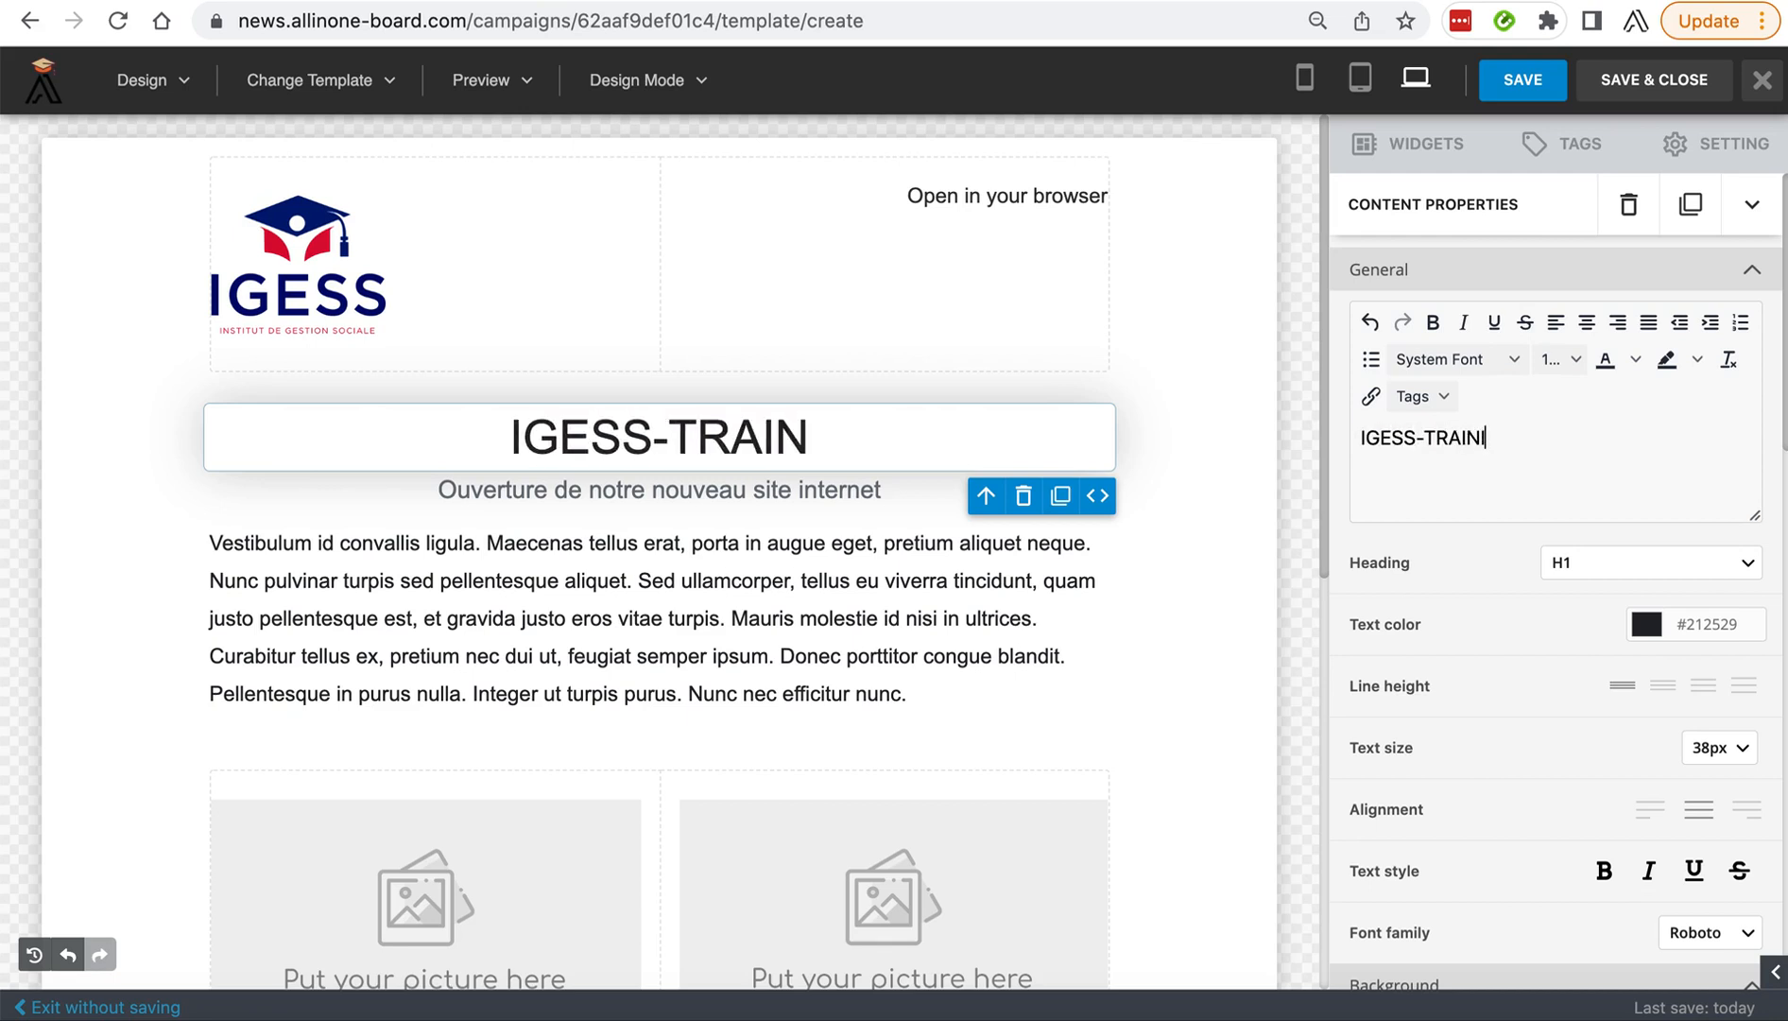
text(NG.COM)
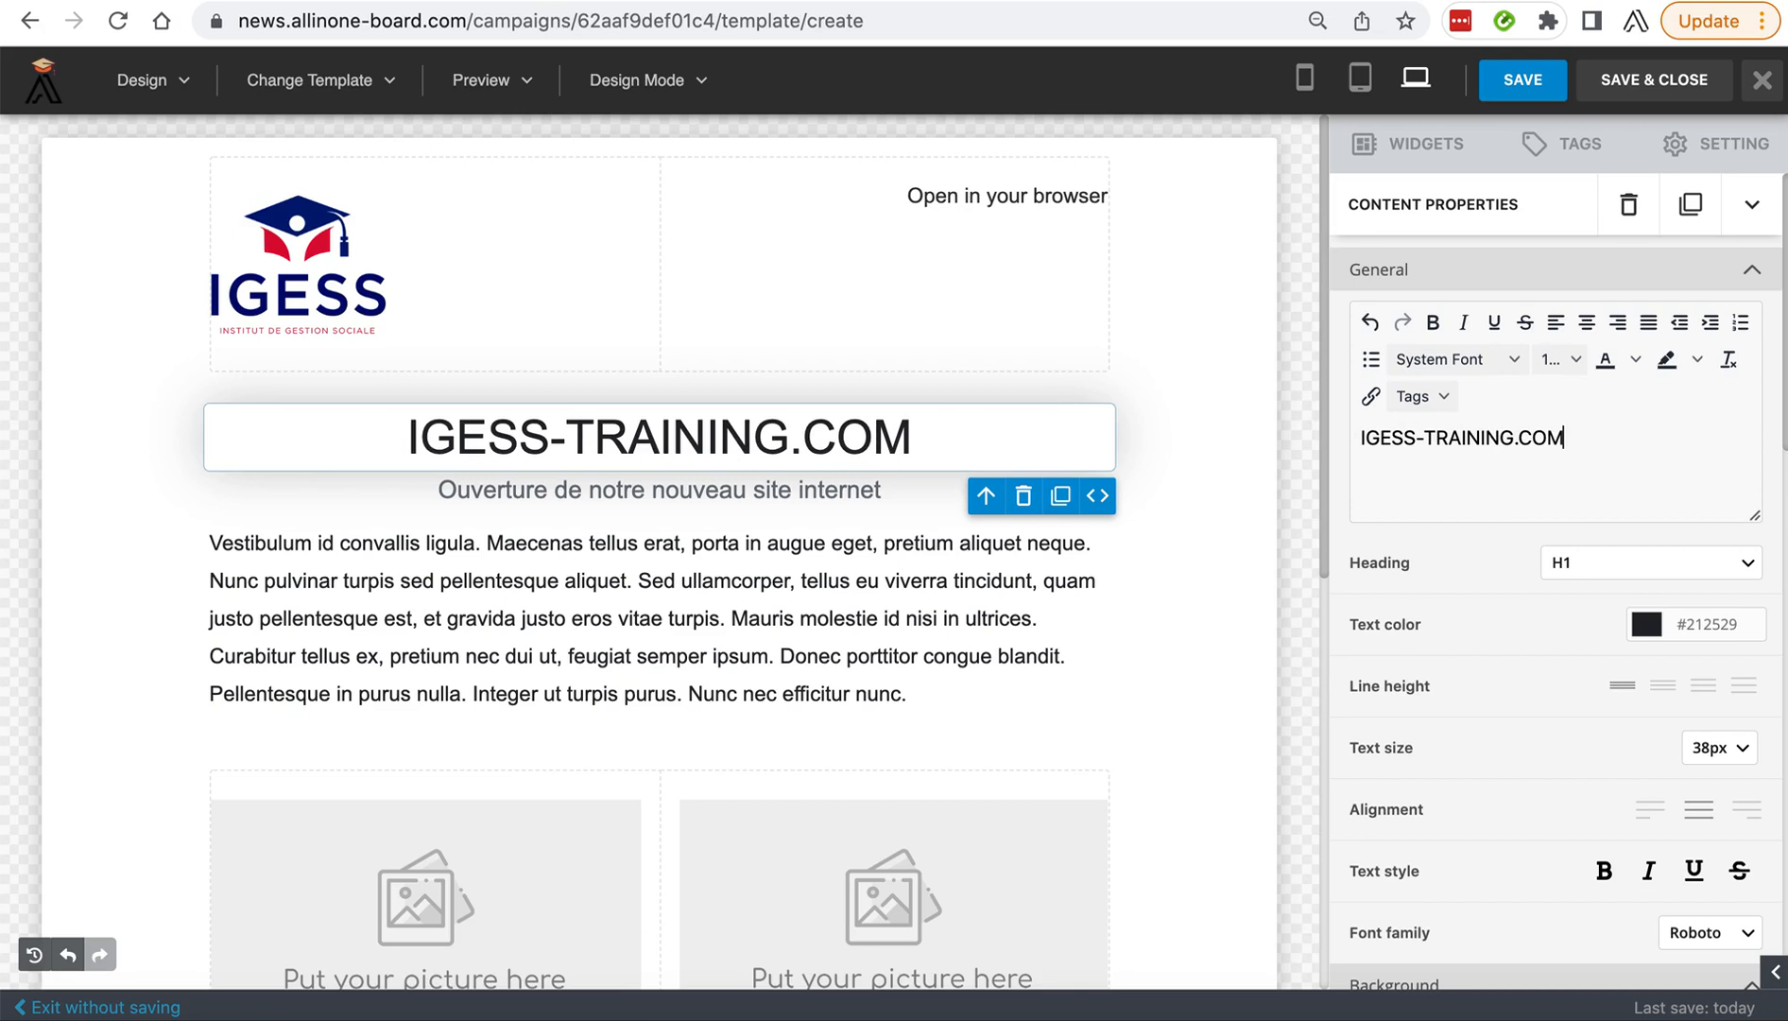
Set the text size of the IGESS-TRAINING.COM heading to 46px.
drag(1590, 433, 1361, 441)
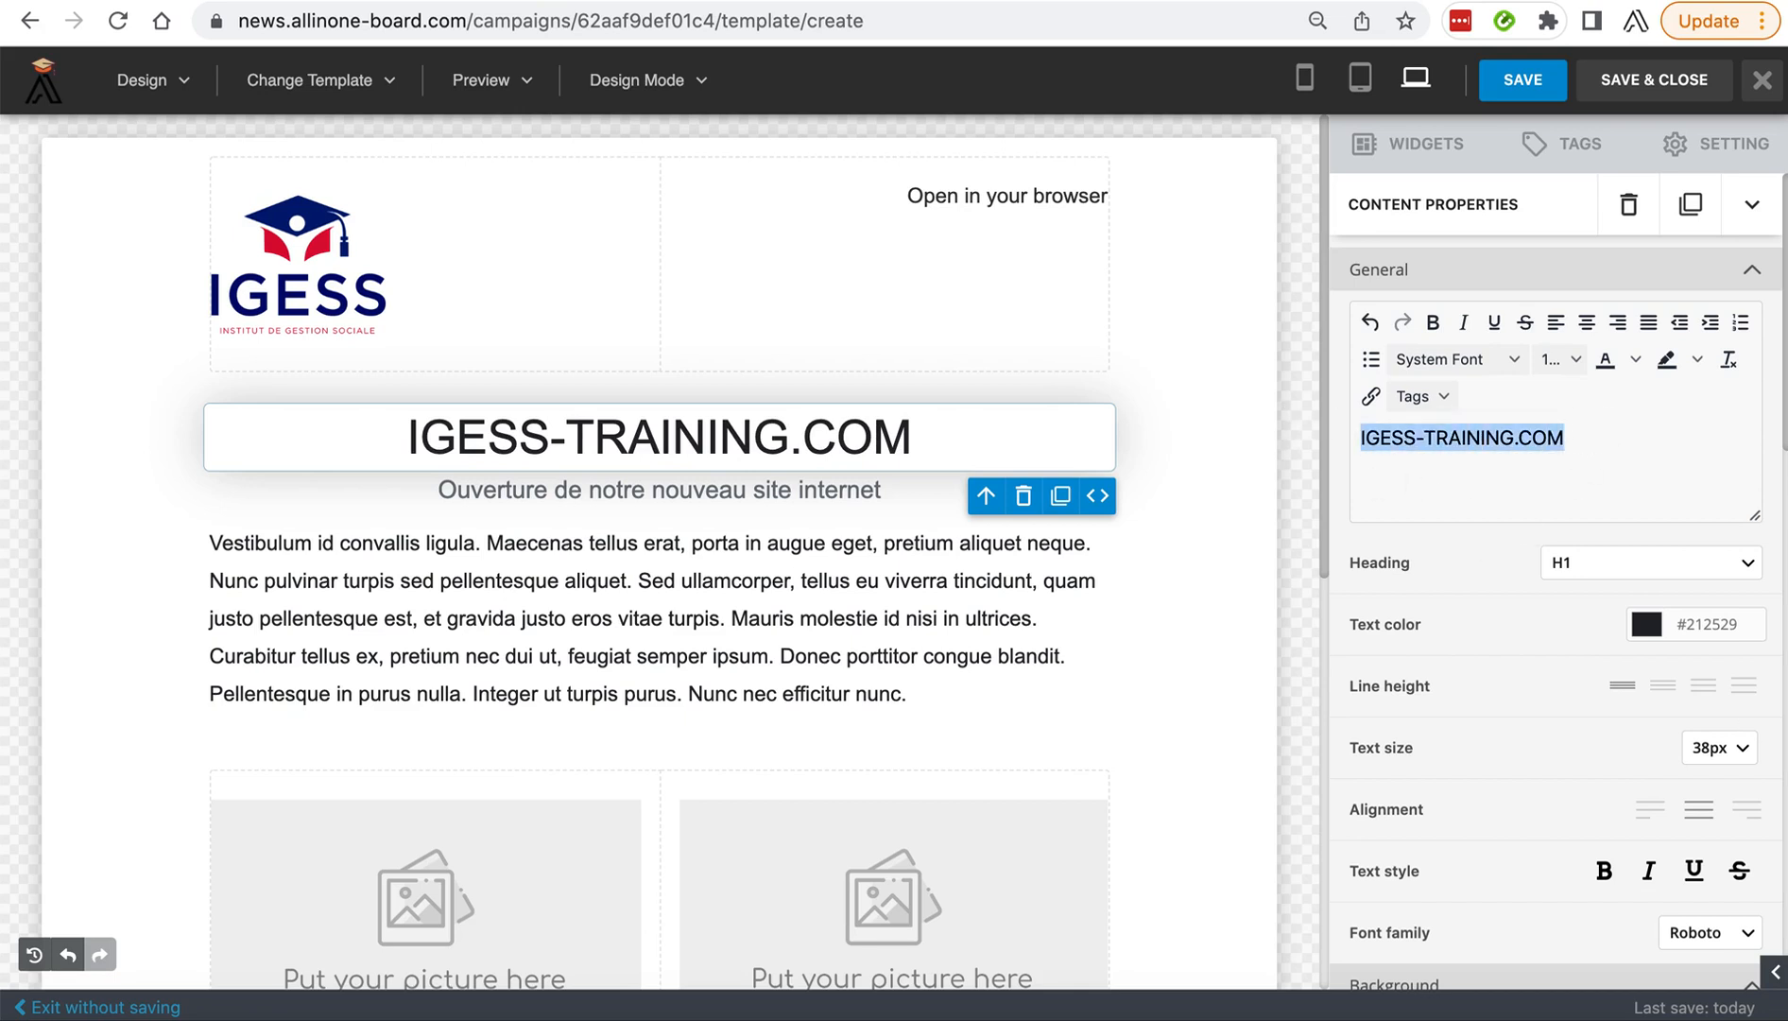
click(1696, 748)
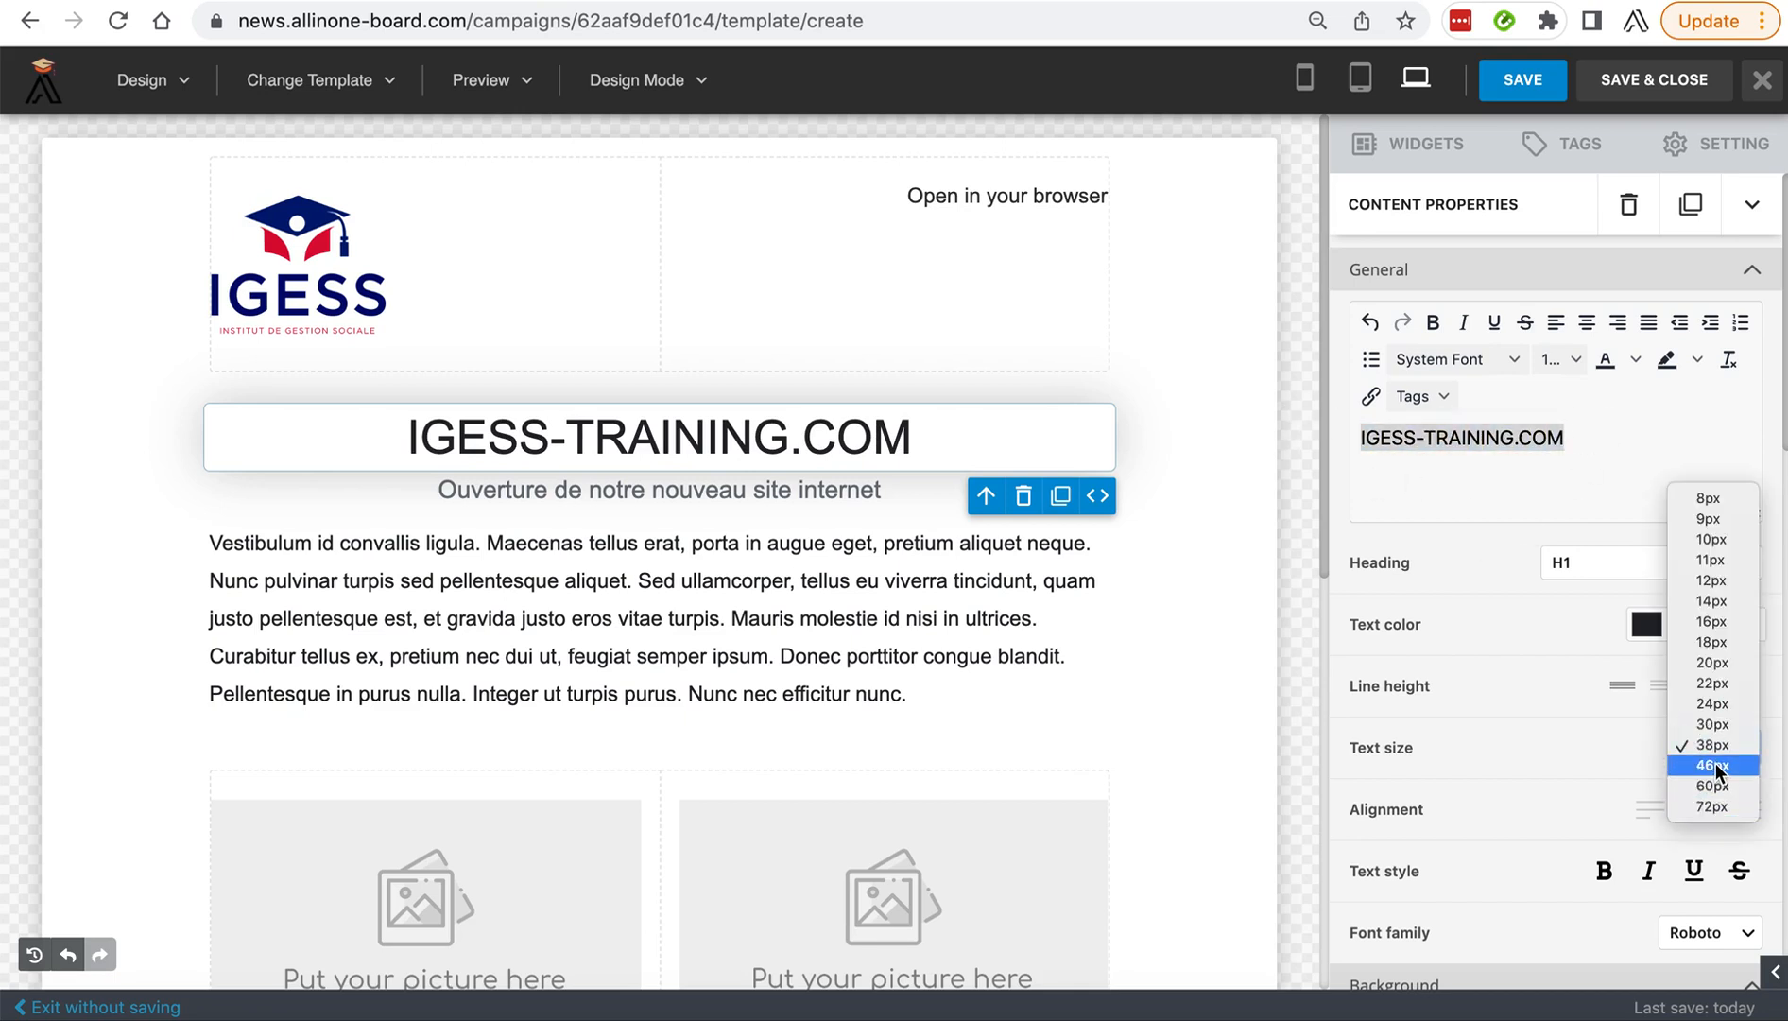
click(1716, 763)
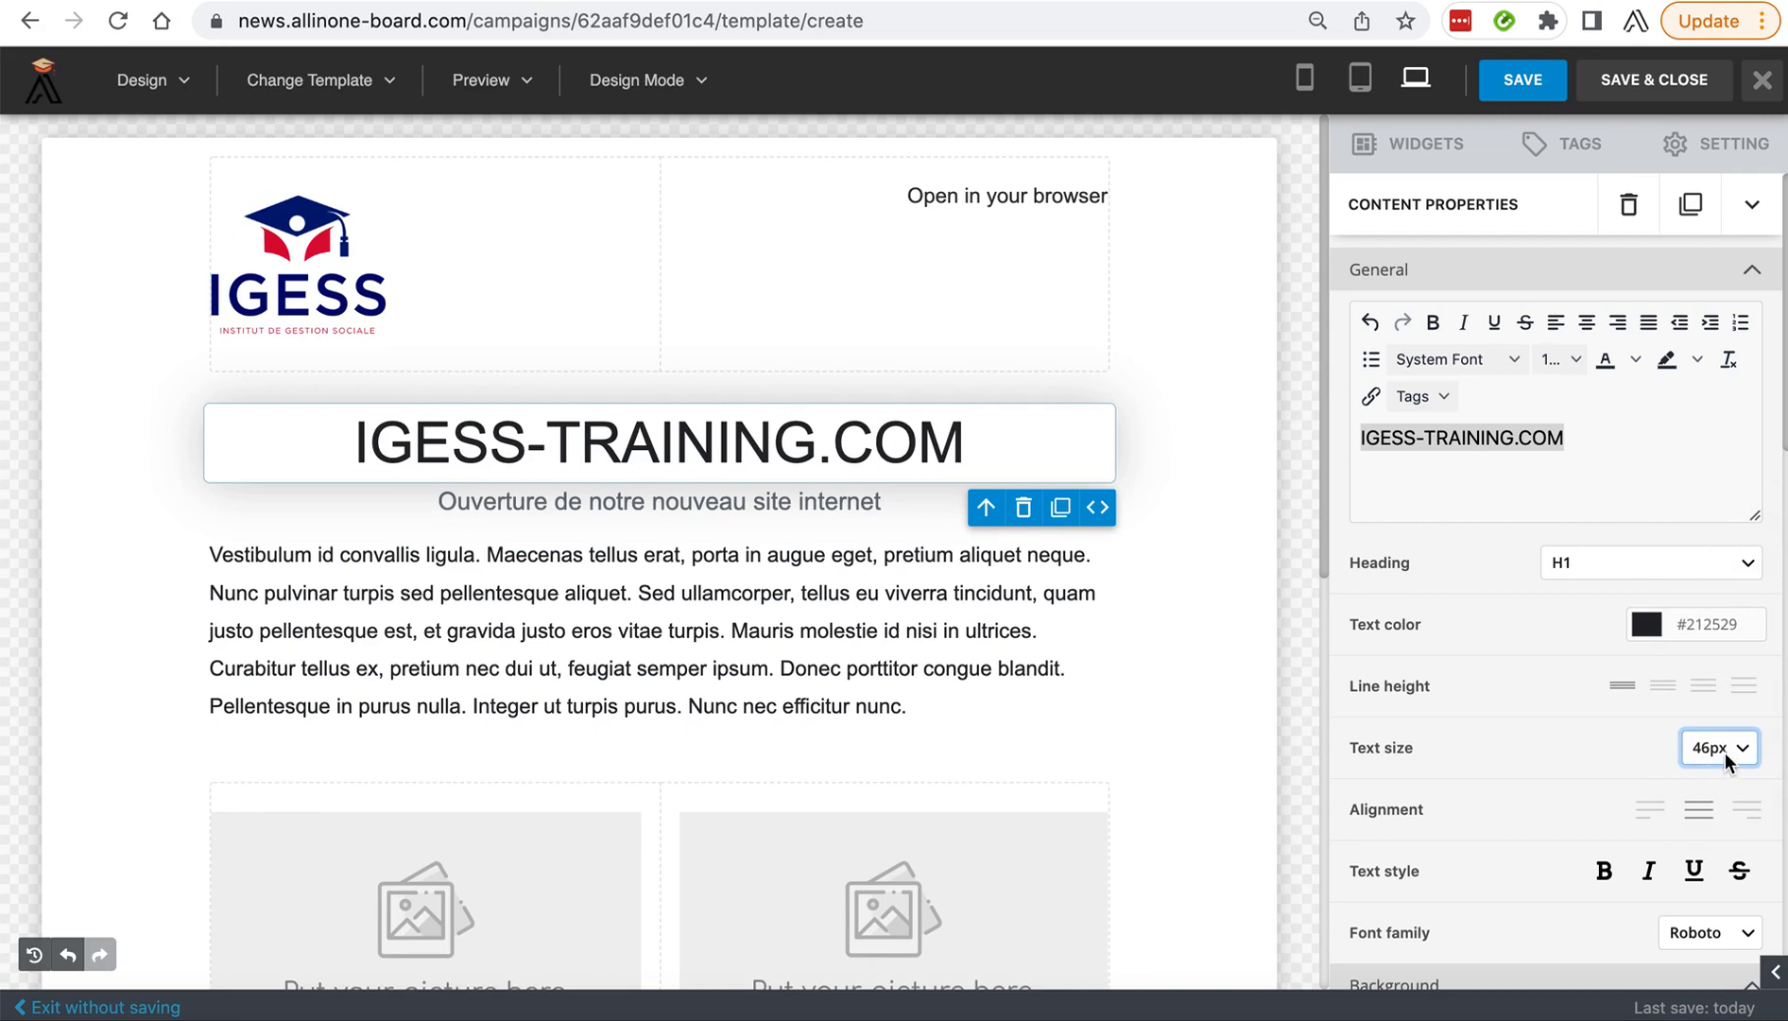
Change the IGESS-TRAINING.COM heading's text color to the blue #1296ce.
click(1646, 639)
click(1613, 667)
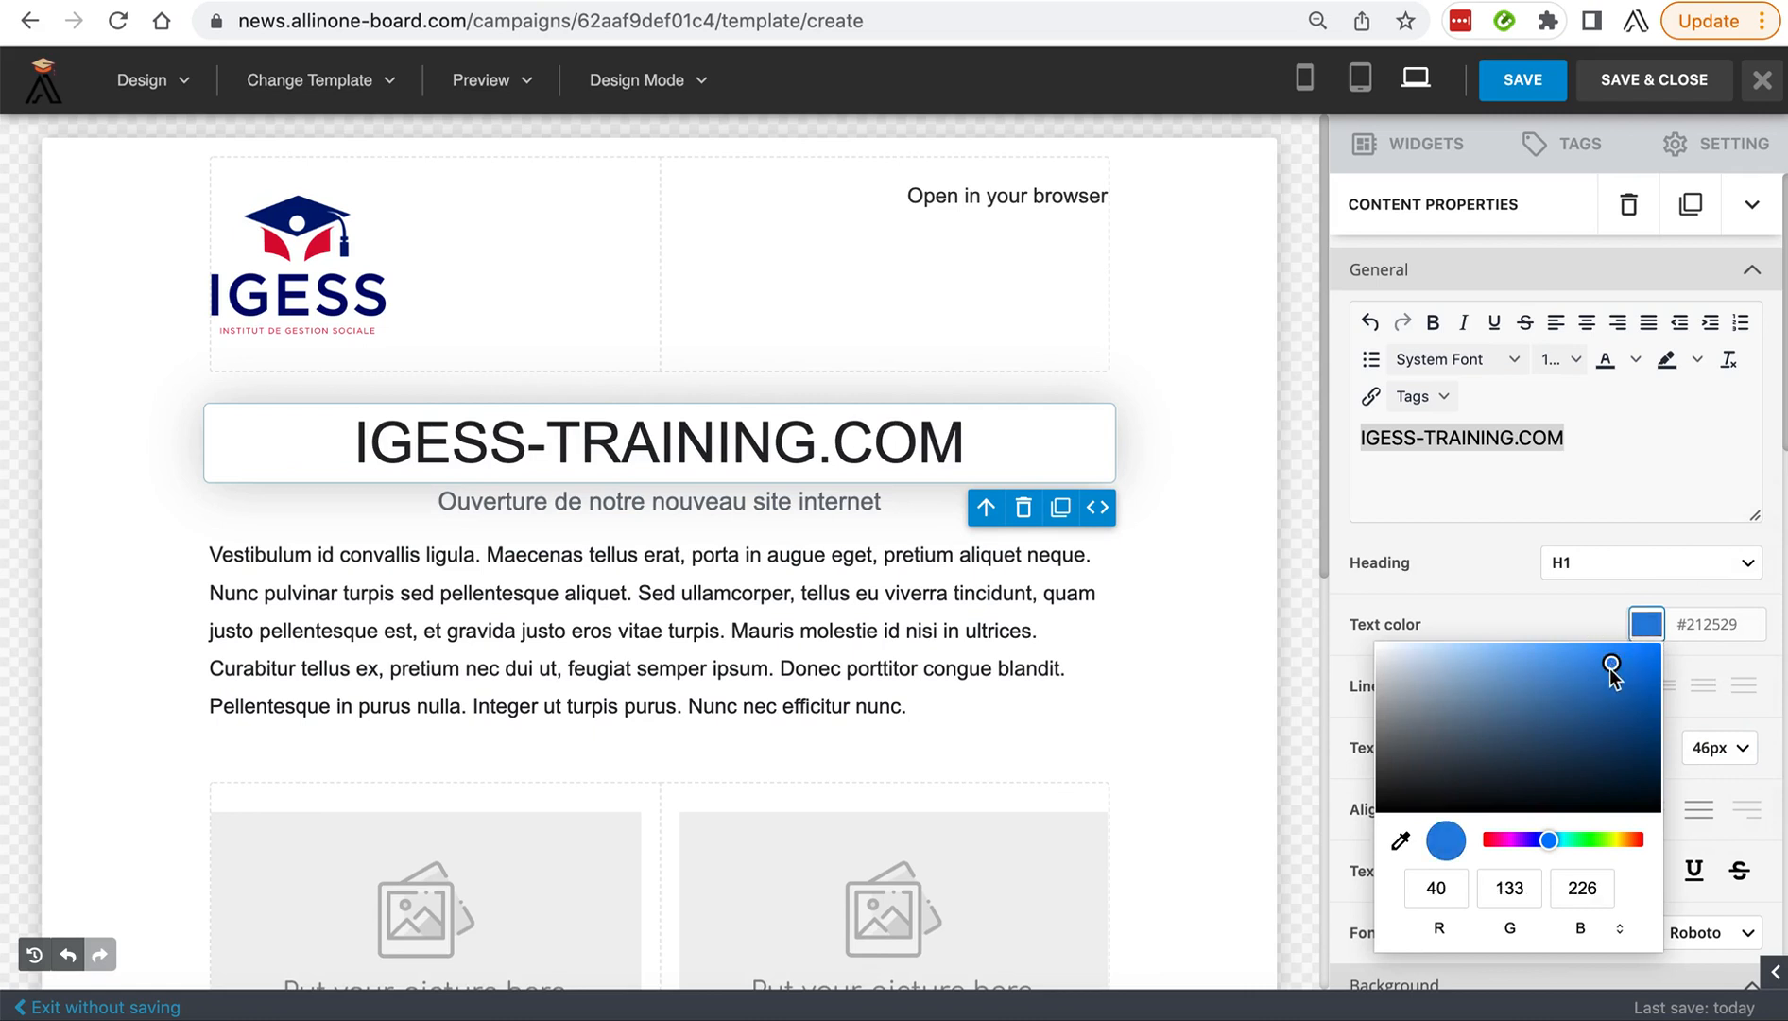
click(1618, 693)
drag(1546, 839, 1555, 841)
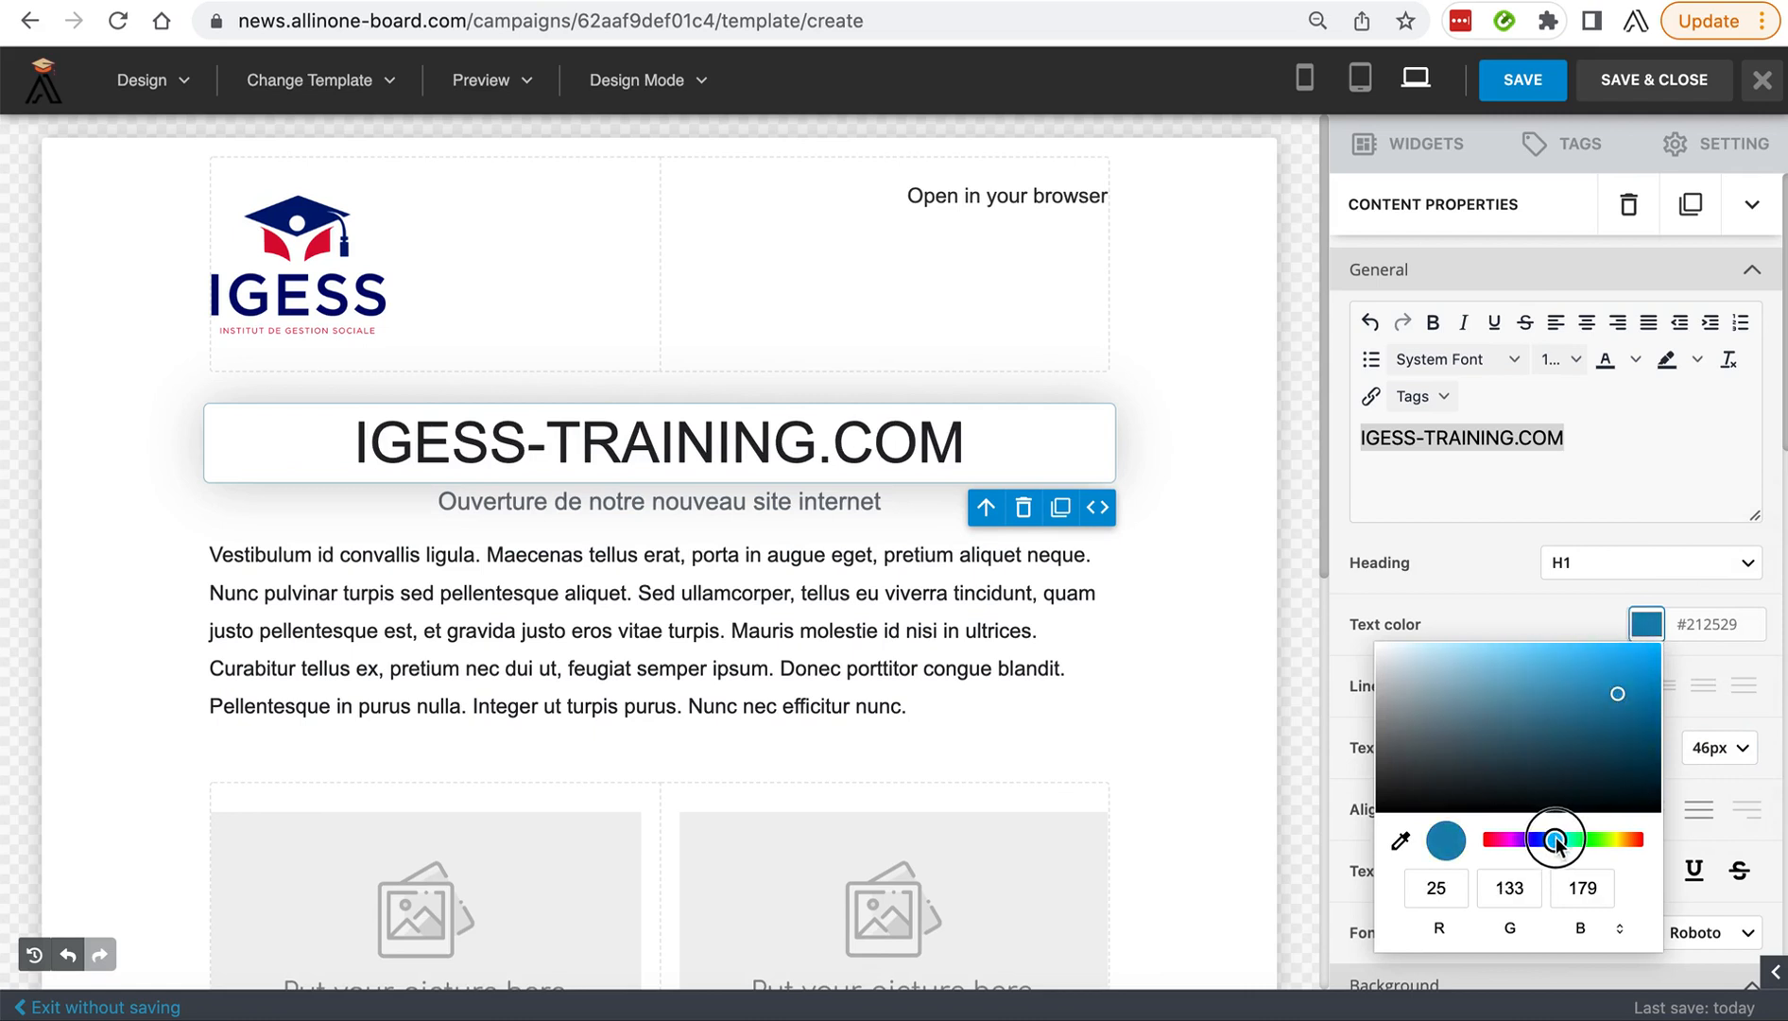
drag(1619, 696, 1634, 676)
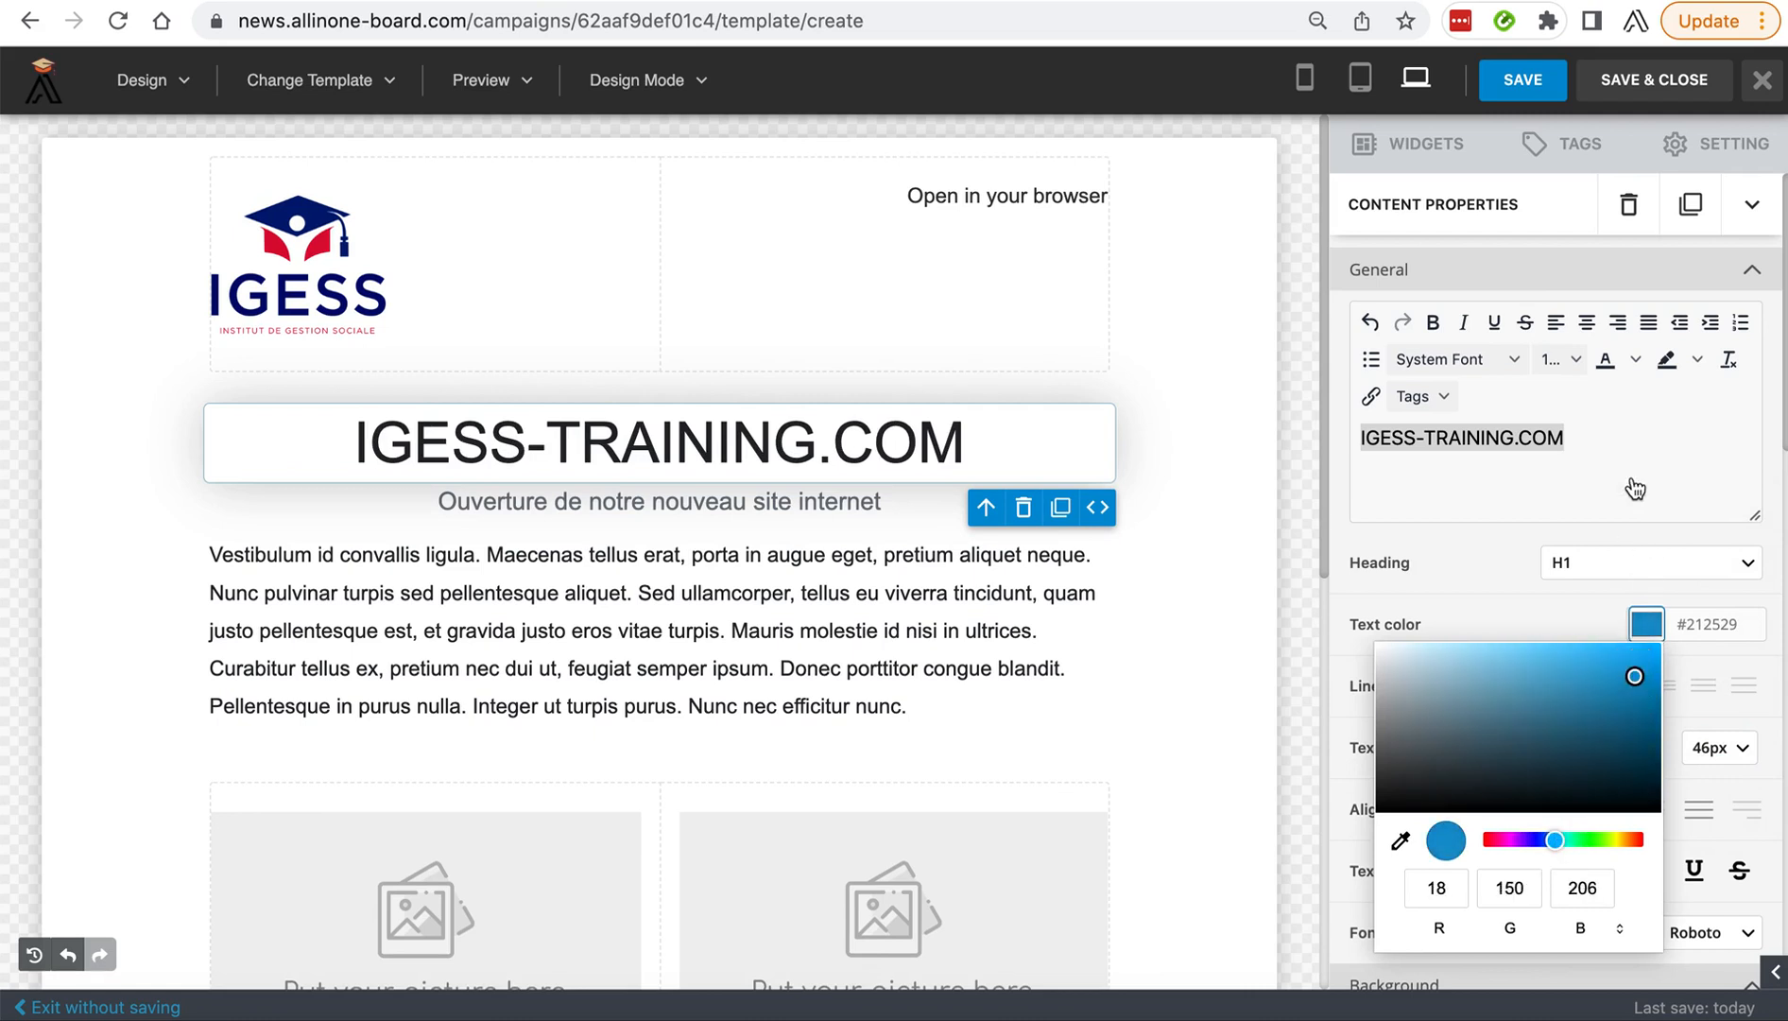
click(1635, 488)
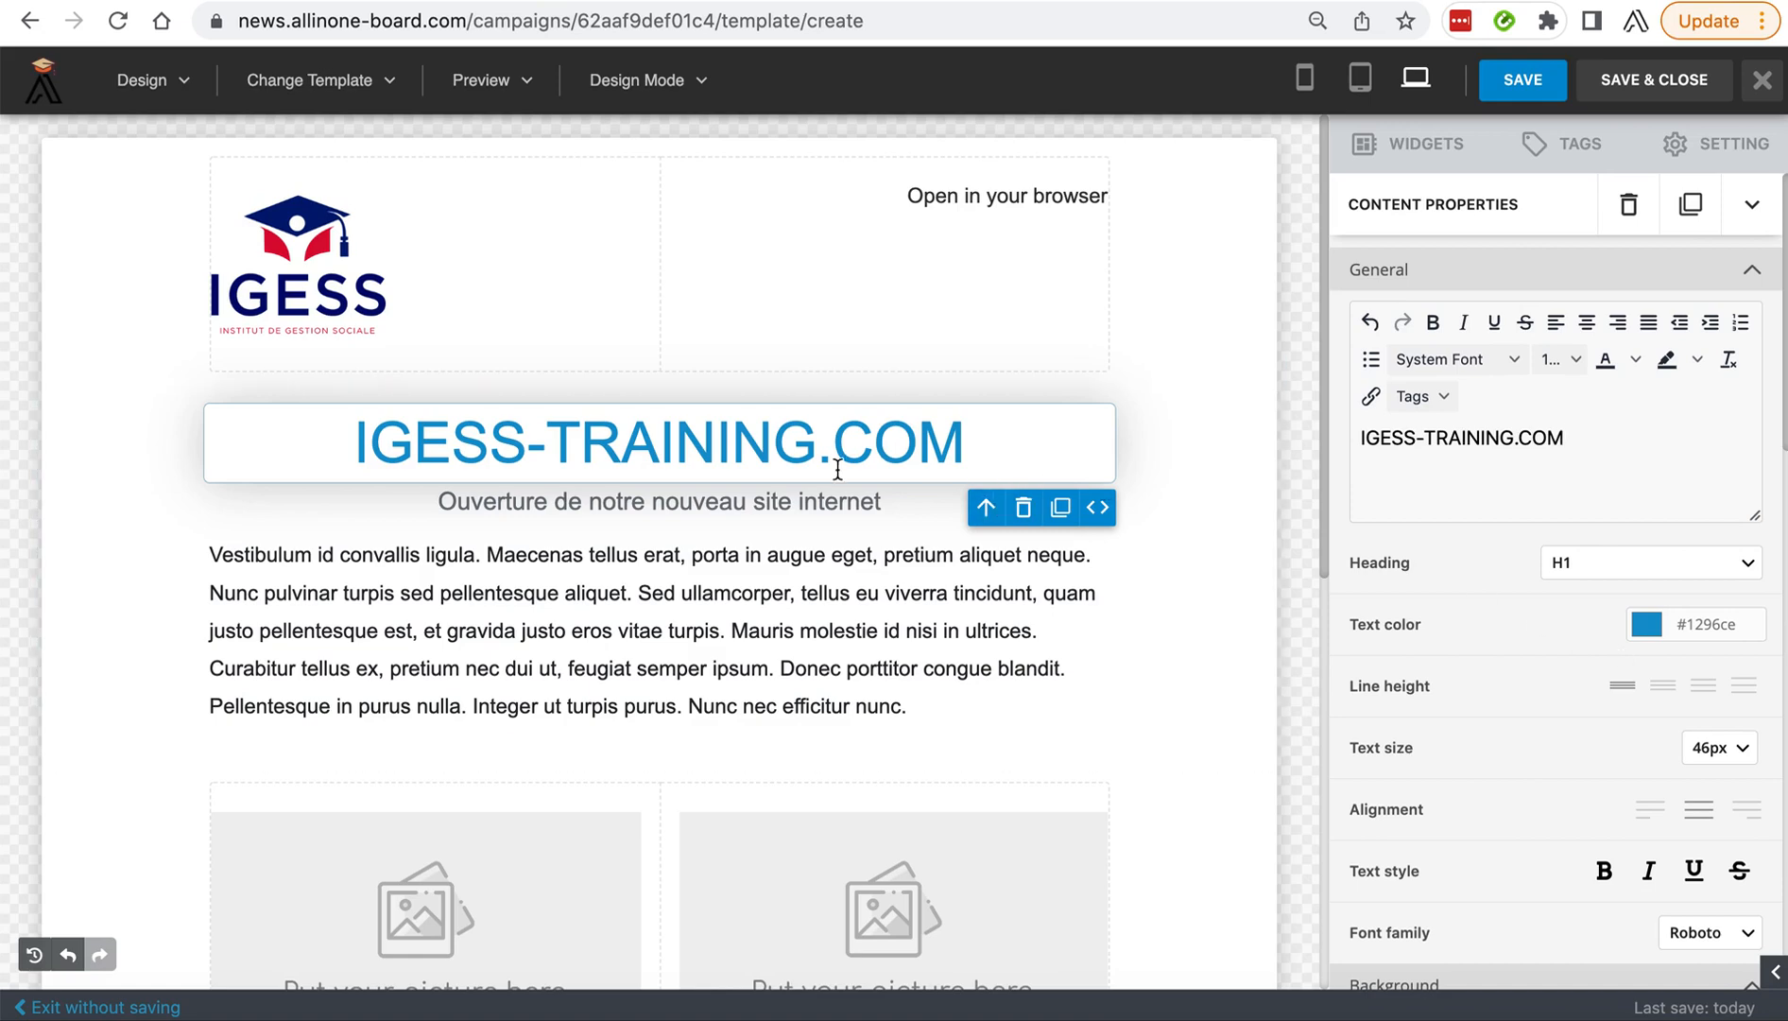
Select the body text block, and in TextEdit copy the bold opening paragraph from "Chers(ères) formateurs (rices)" to "soyez-en remercié".
click(632, 575)
drag(283, 560, 903, 707)
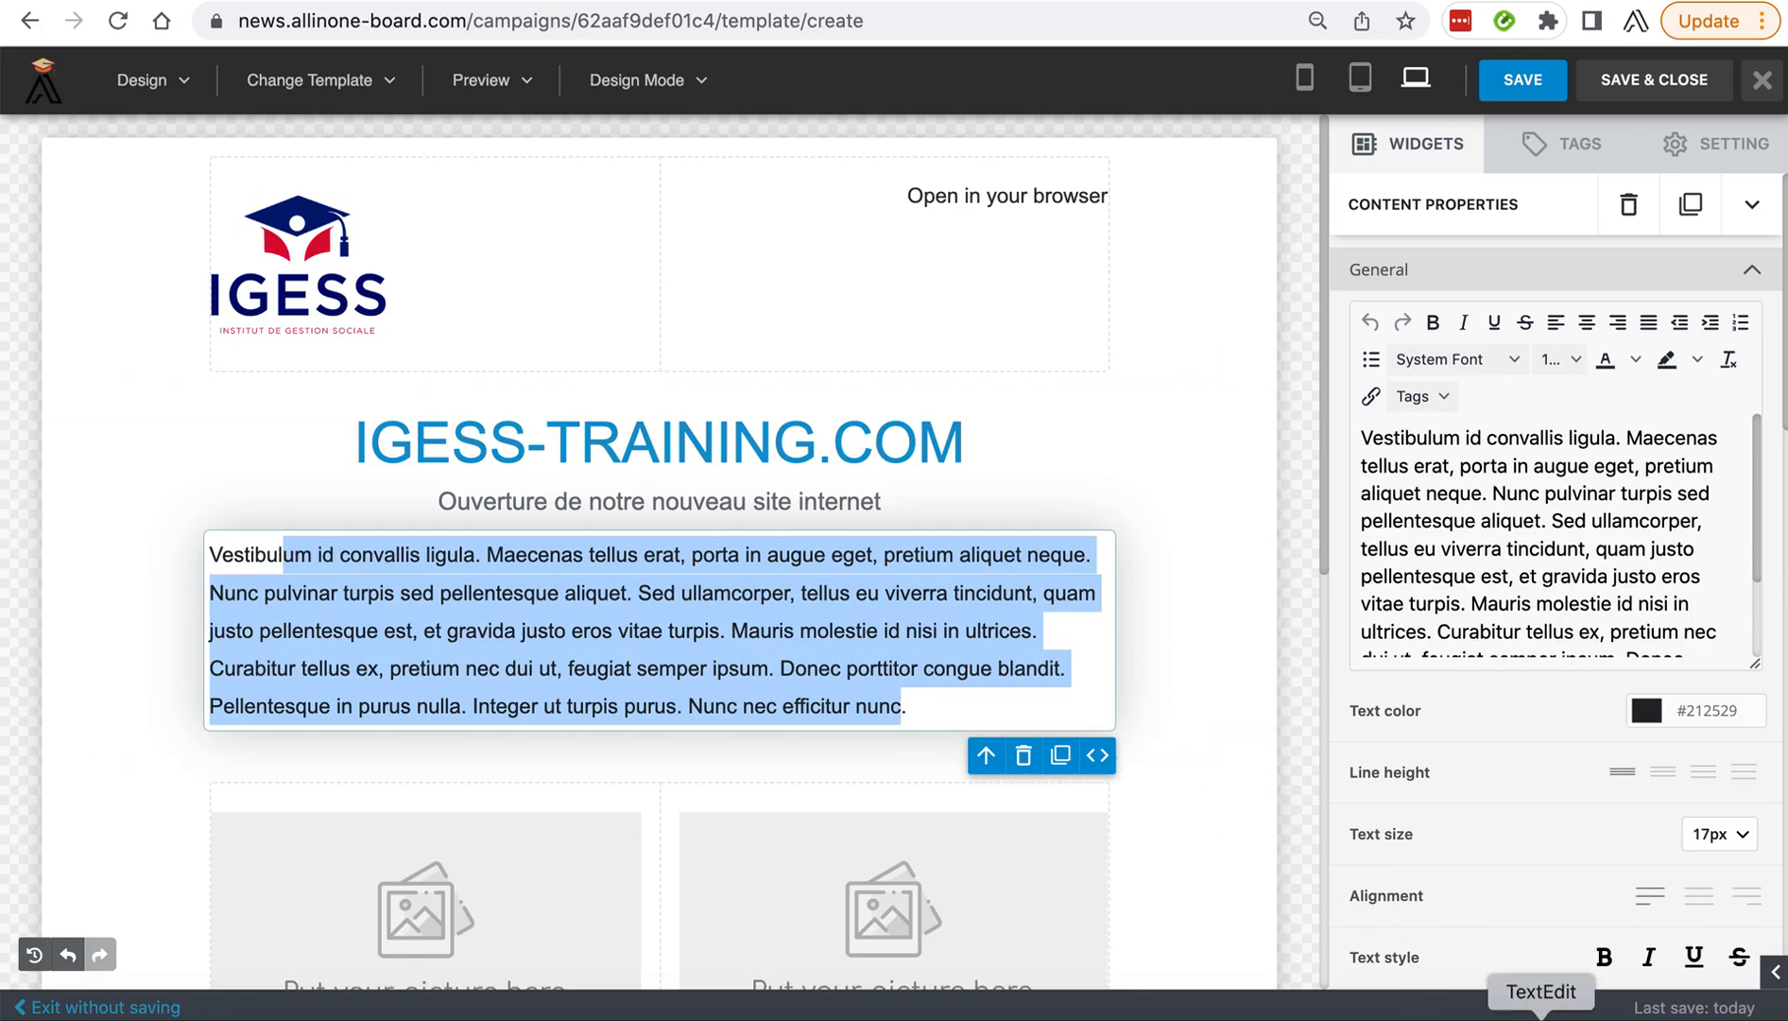
click(1539, 1010)
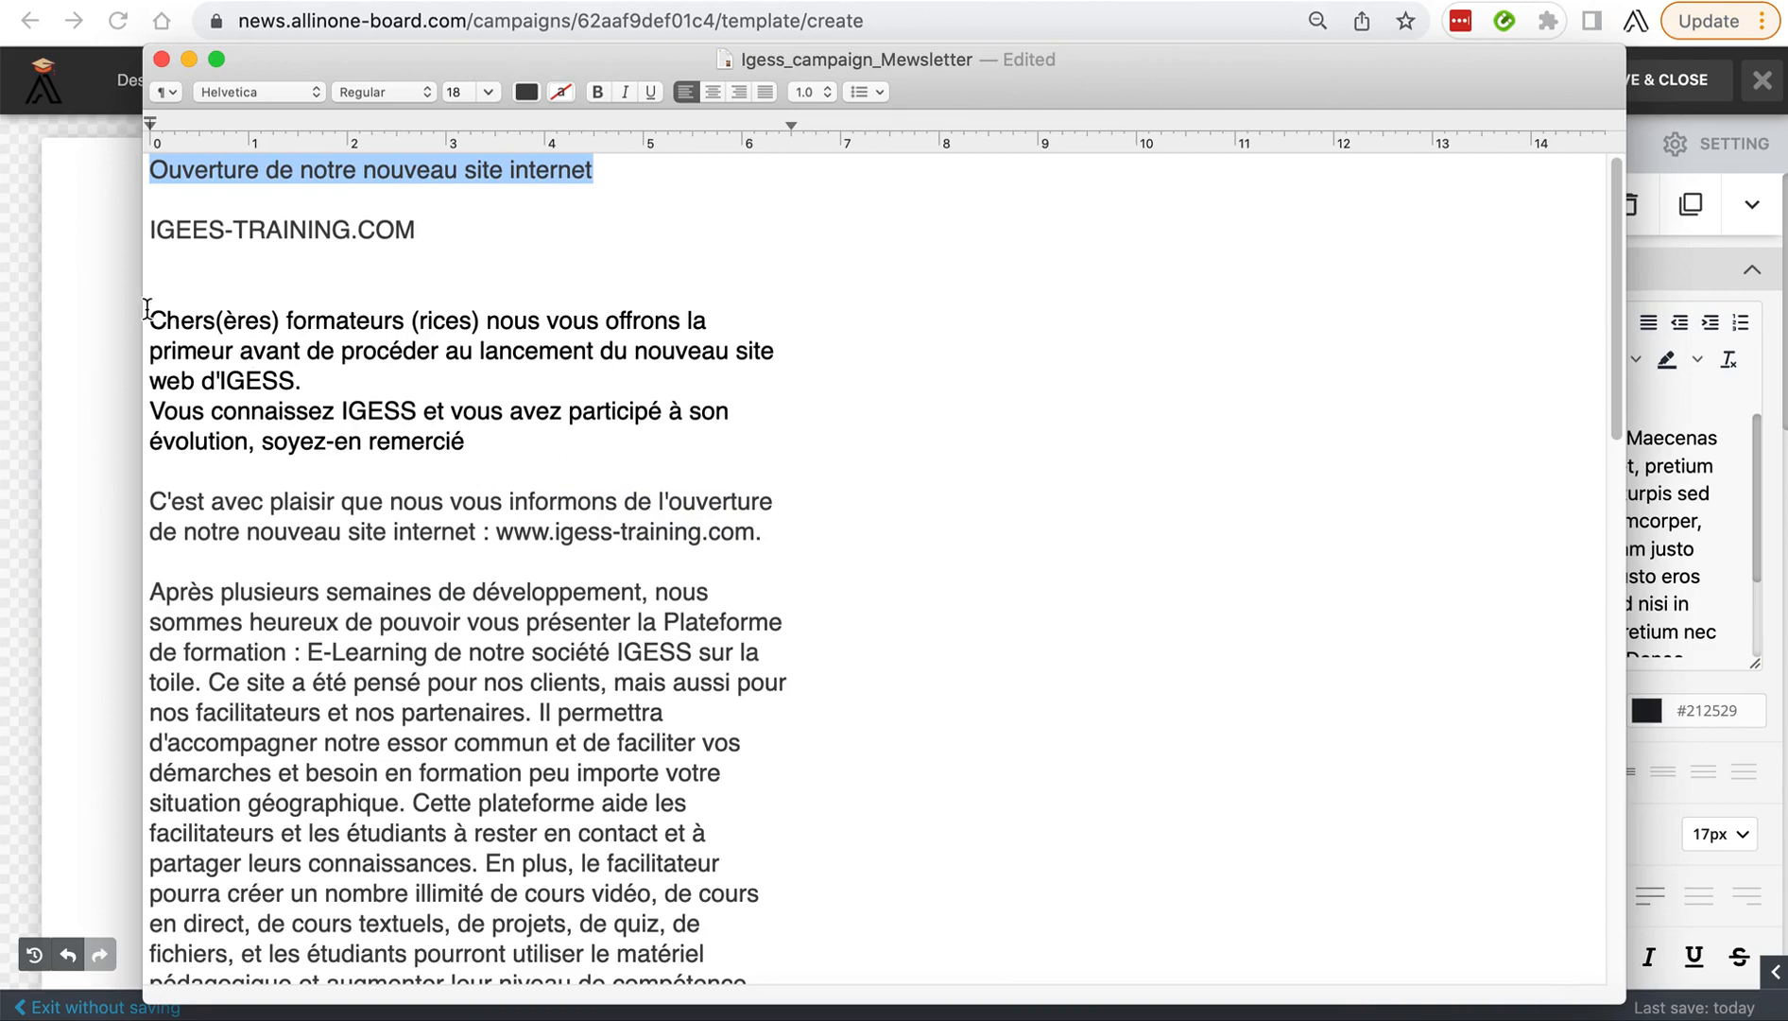
drag(150, 314, 518, 442)
key(super+c)
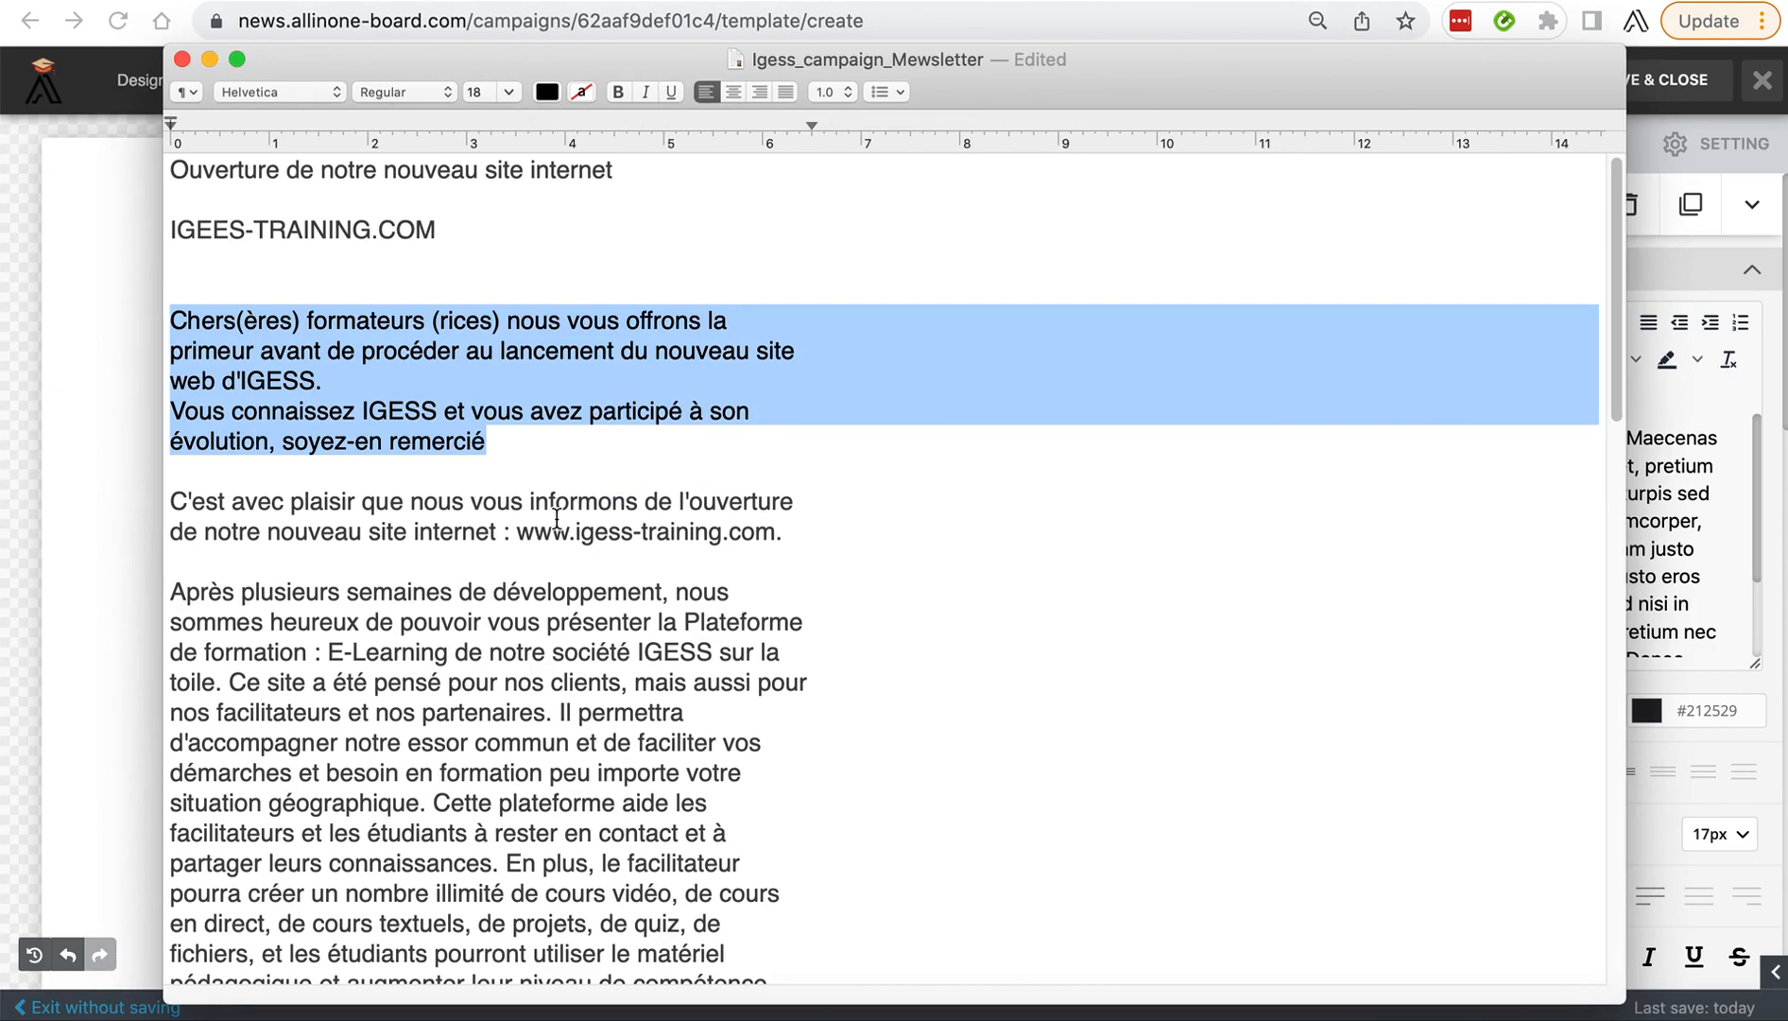
click(120, 580)
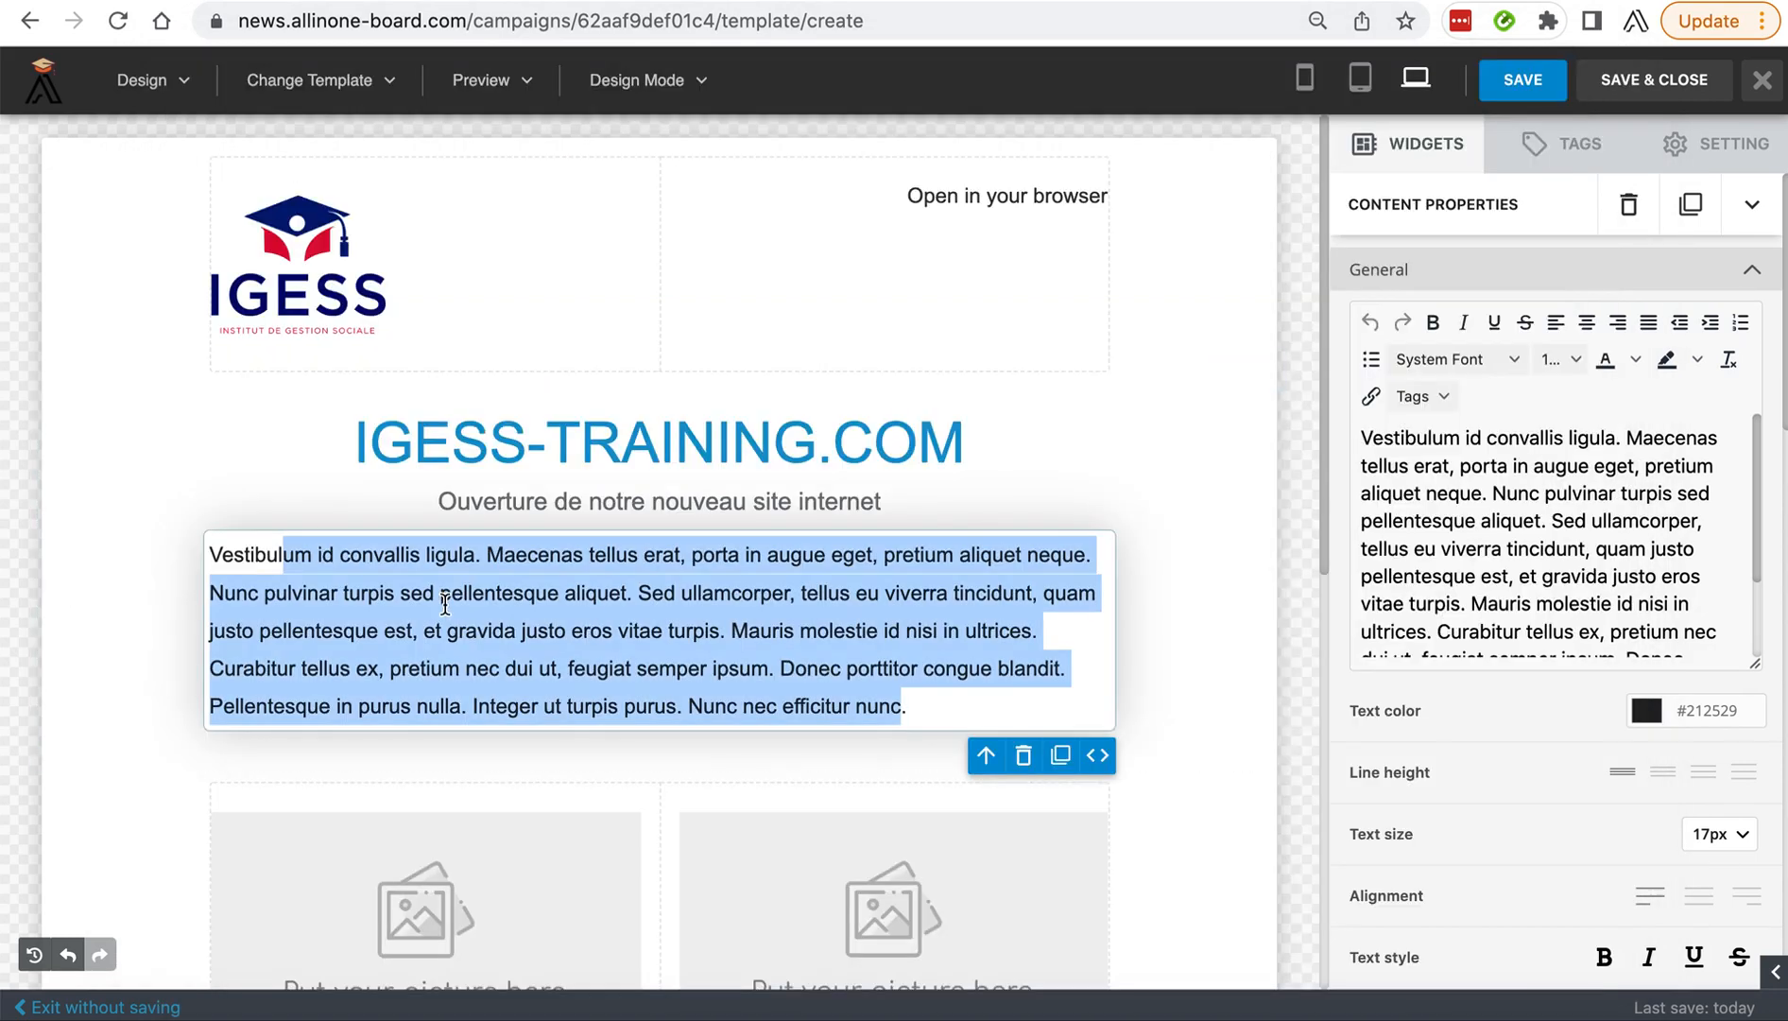
Replace the "Vestibulum" placeholder text in the body block with the copied greeting paragraph, removing the leftover "V" at its start.
click(1595, 531)
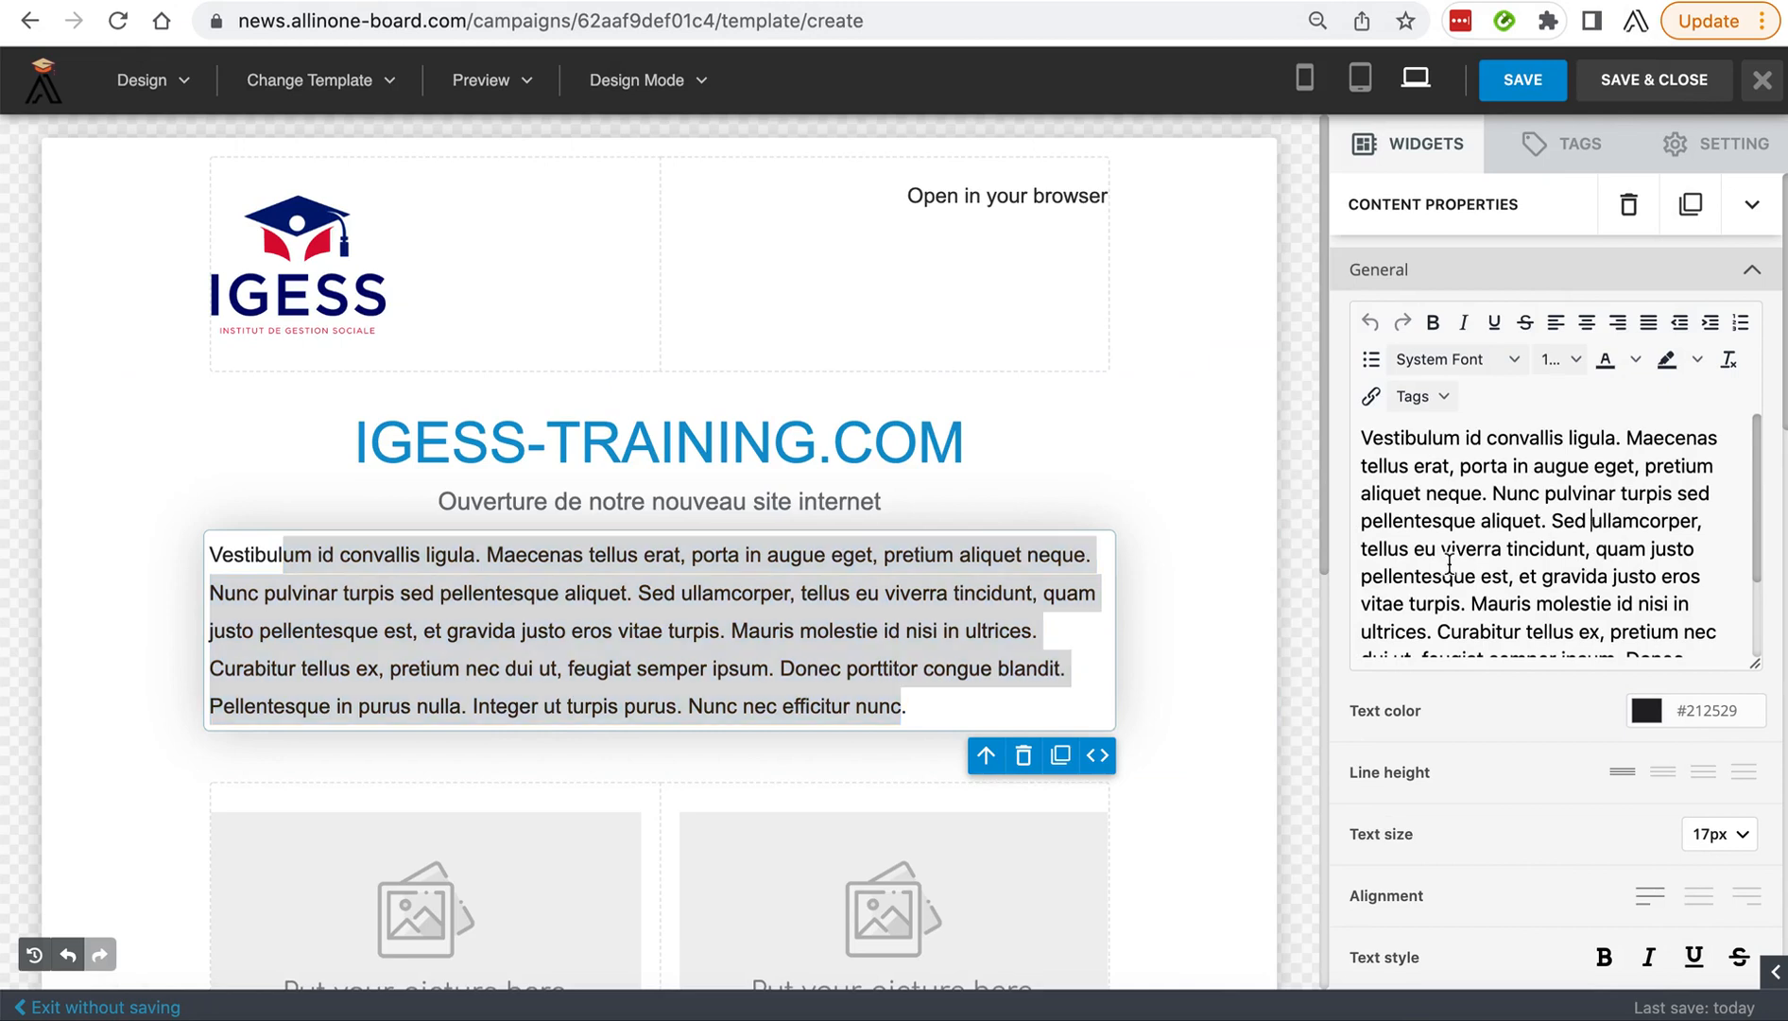
drag(1741, 682, 1744, 799)
drag(1588, 714, 1410, 444)
key(BackSpace)
key(BackSpace)
key(BackSpace)
key(BackSpace)
key(BackSpace)
key(BackSpace)
key(super+v)
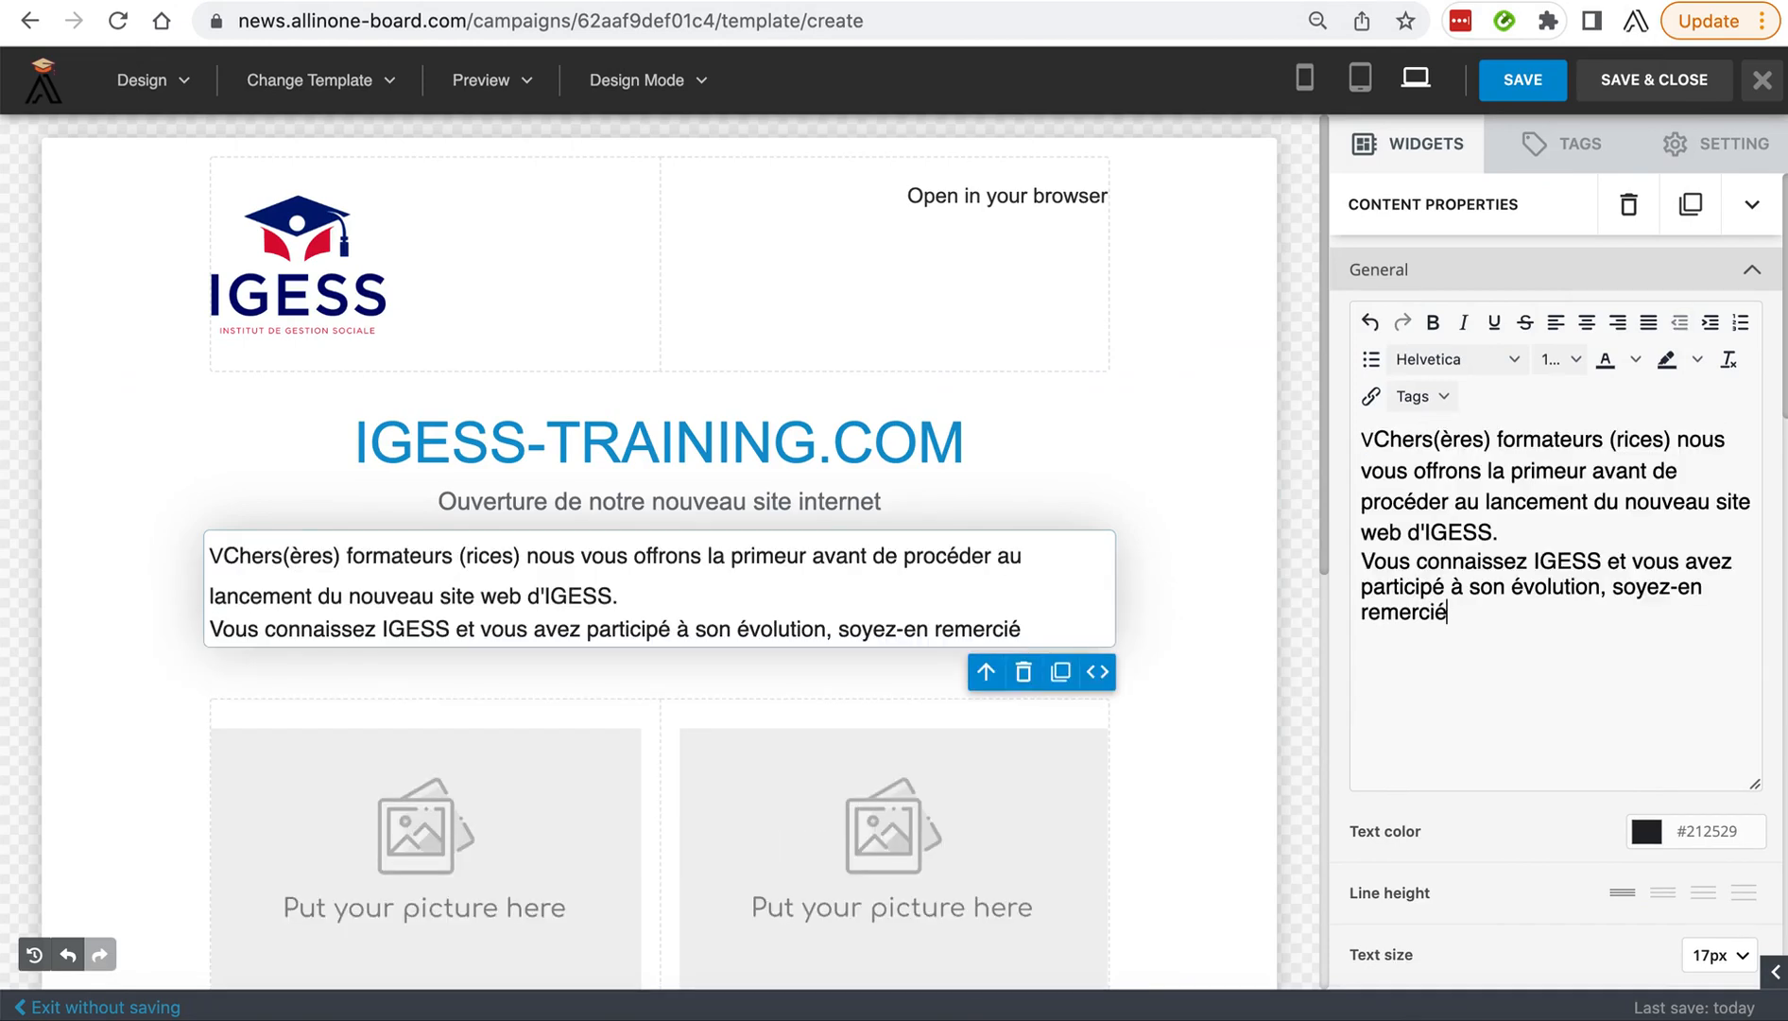
click(1362, 441)
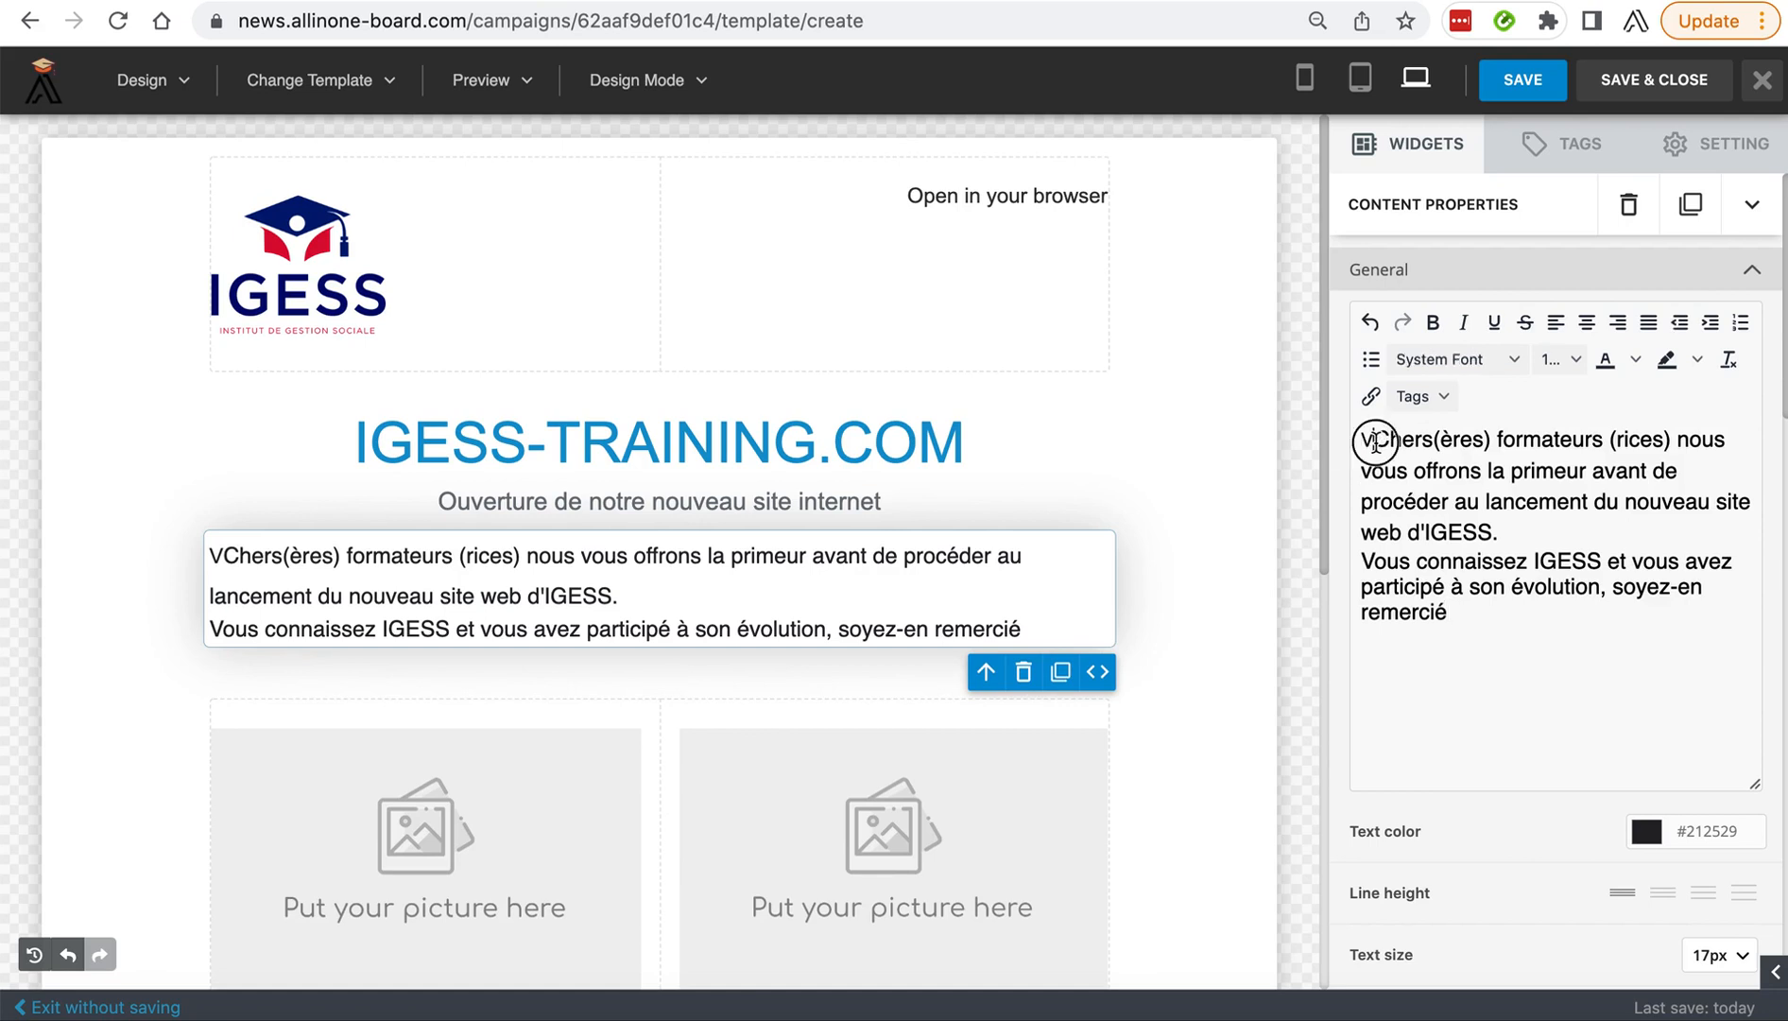
key(Delete)
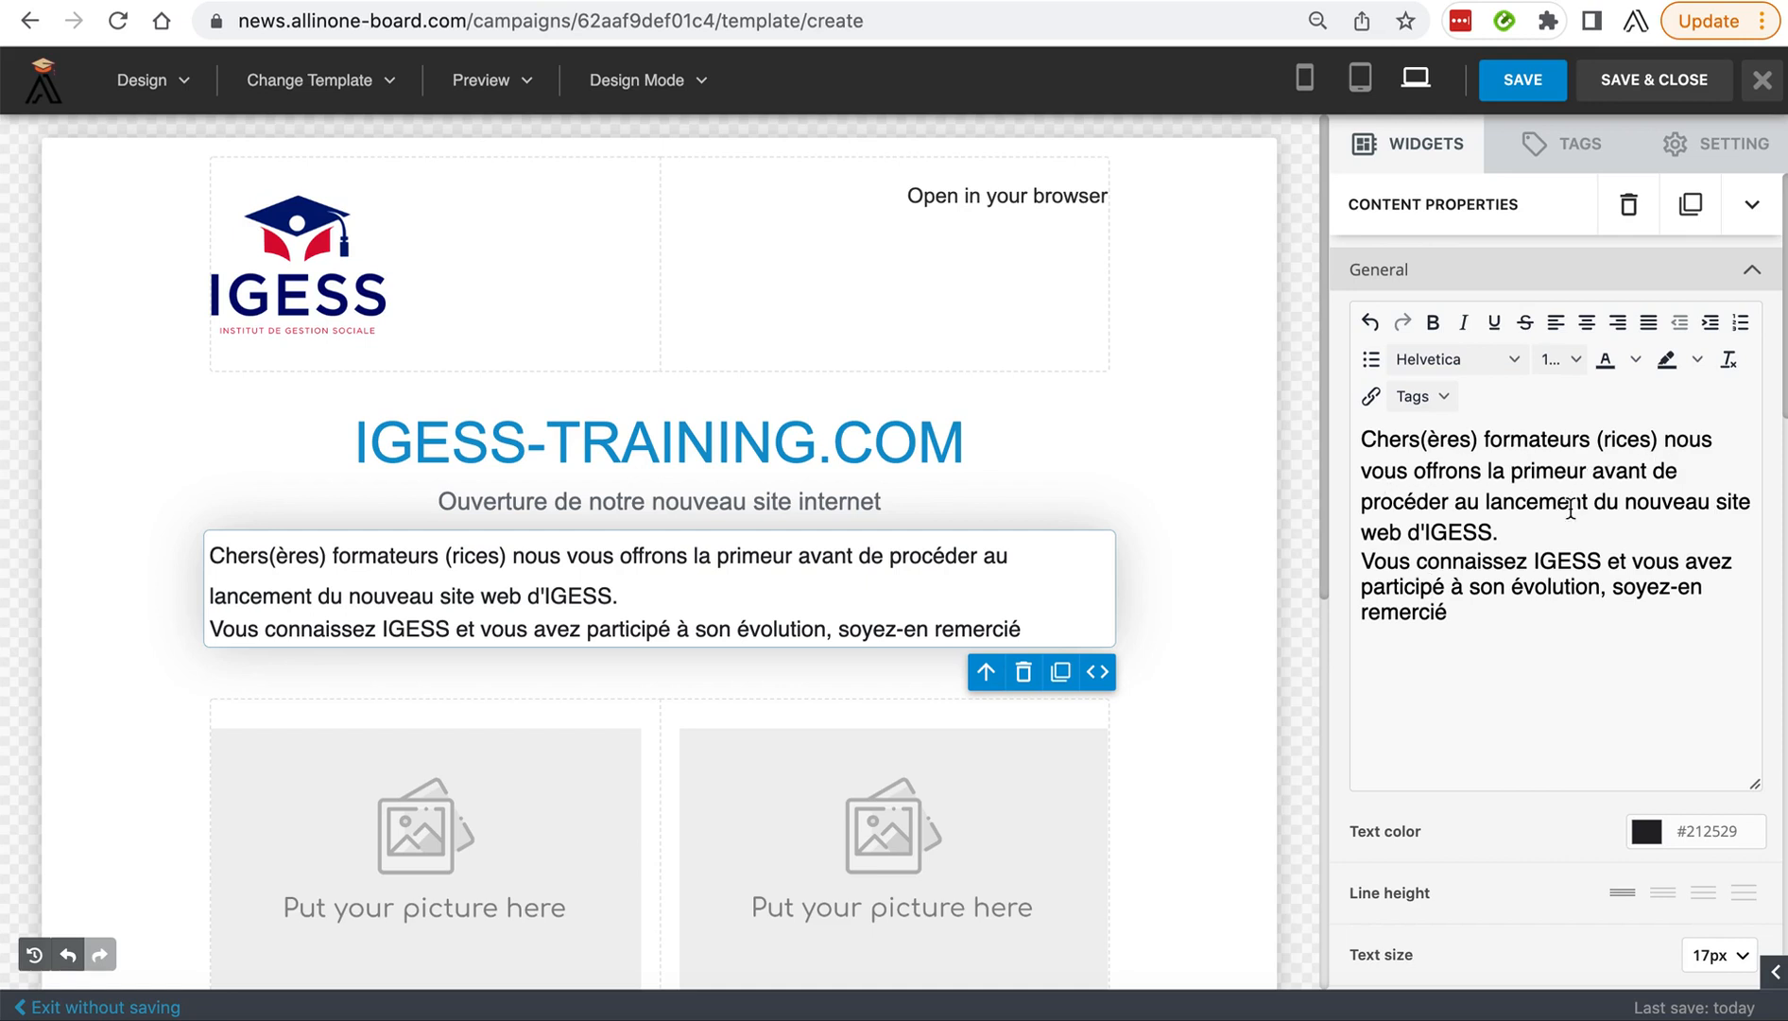
End the greeting paragraph with a period after "remercié" and start a new line.
click(1481, 615)
text(.)
key(Return)
Copy the "C'est avec plaisir que nous vous informons" paragraph from TextEdit and paste it below the greeting, separated by a blank line.
click(1541, 1016)
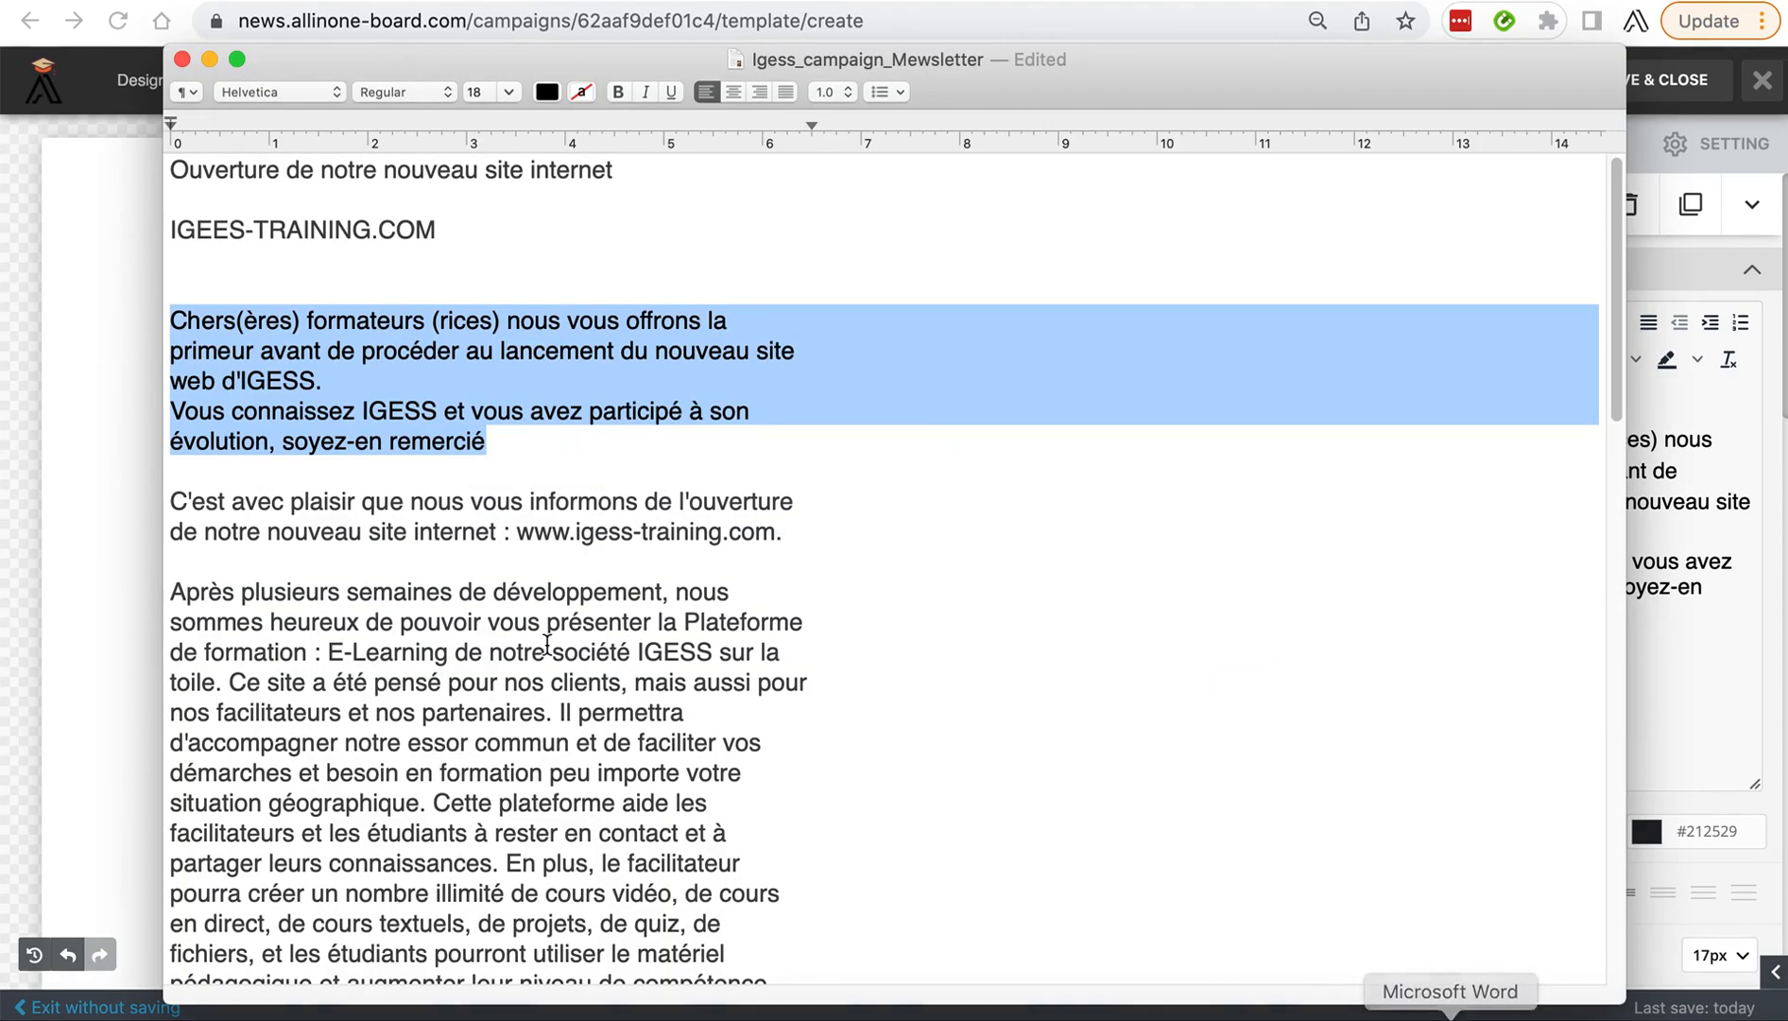
drag(171, 501, 797, 534)
key(super+c)
key(super+Tab)
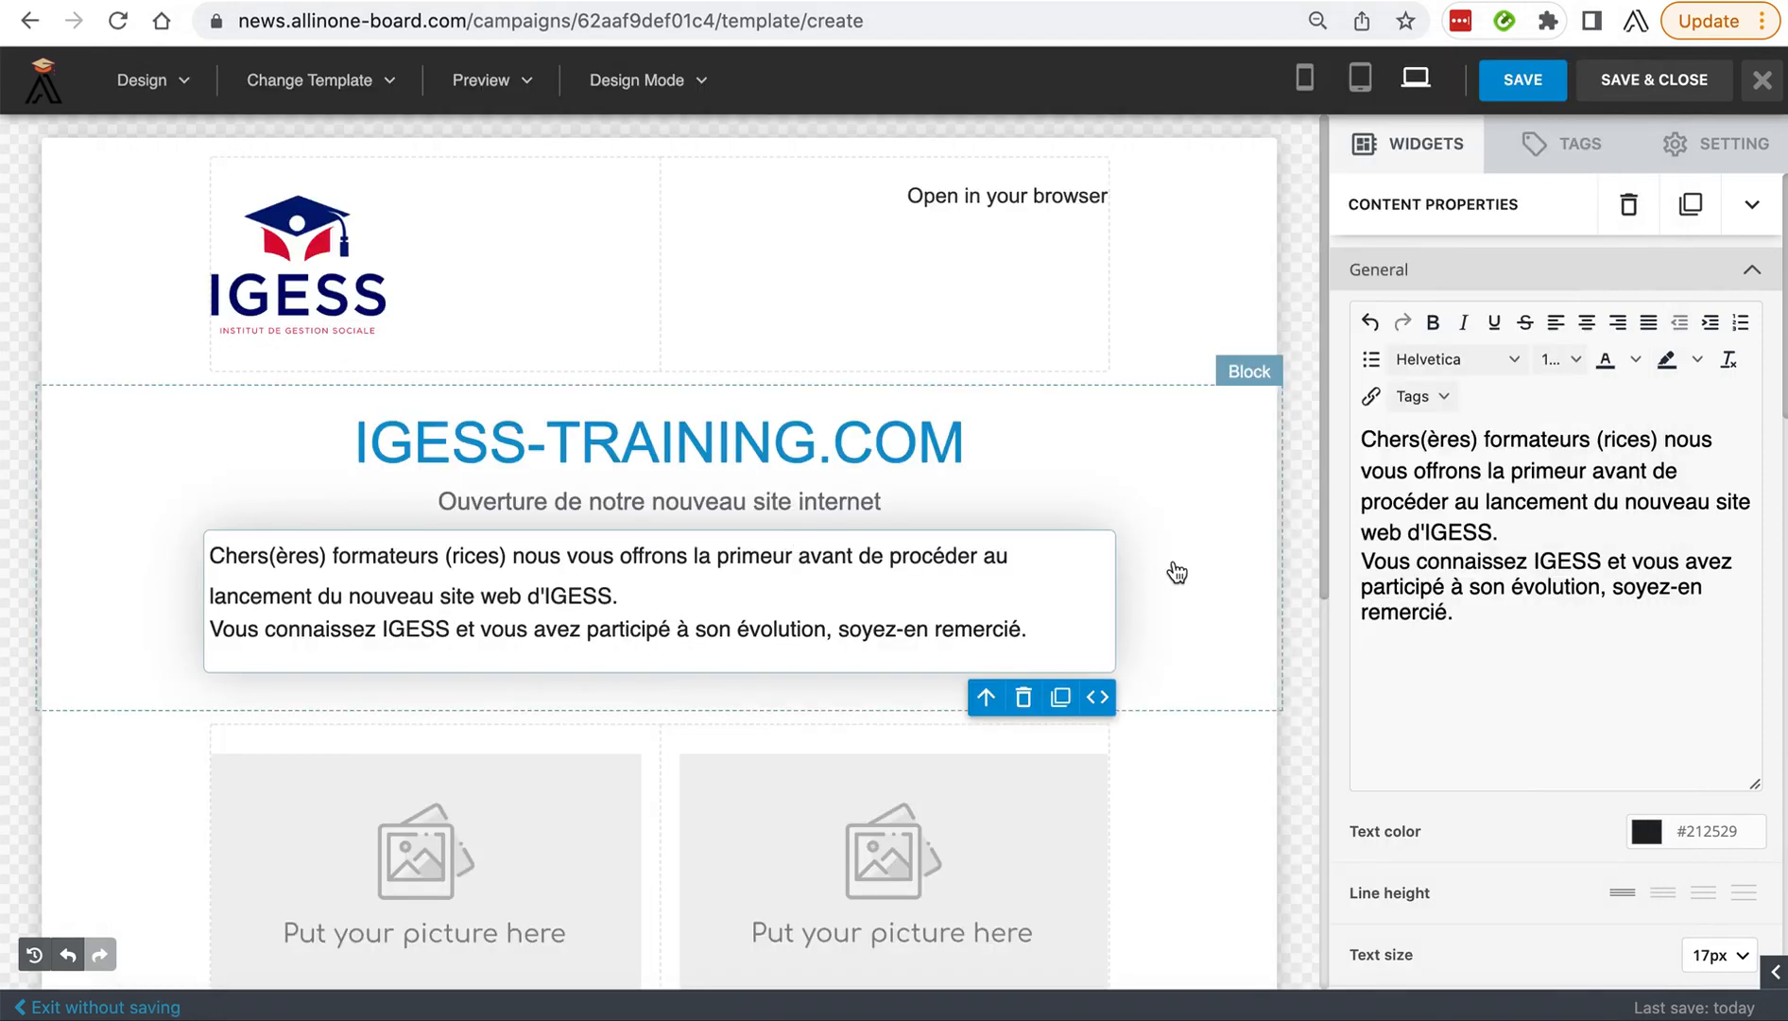
key(super+v)
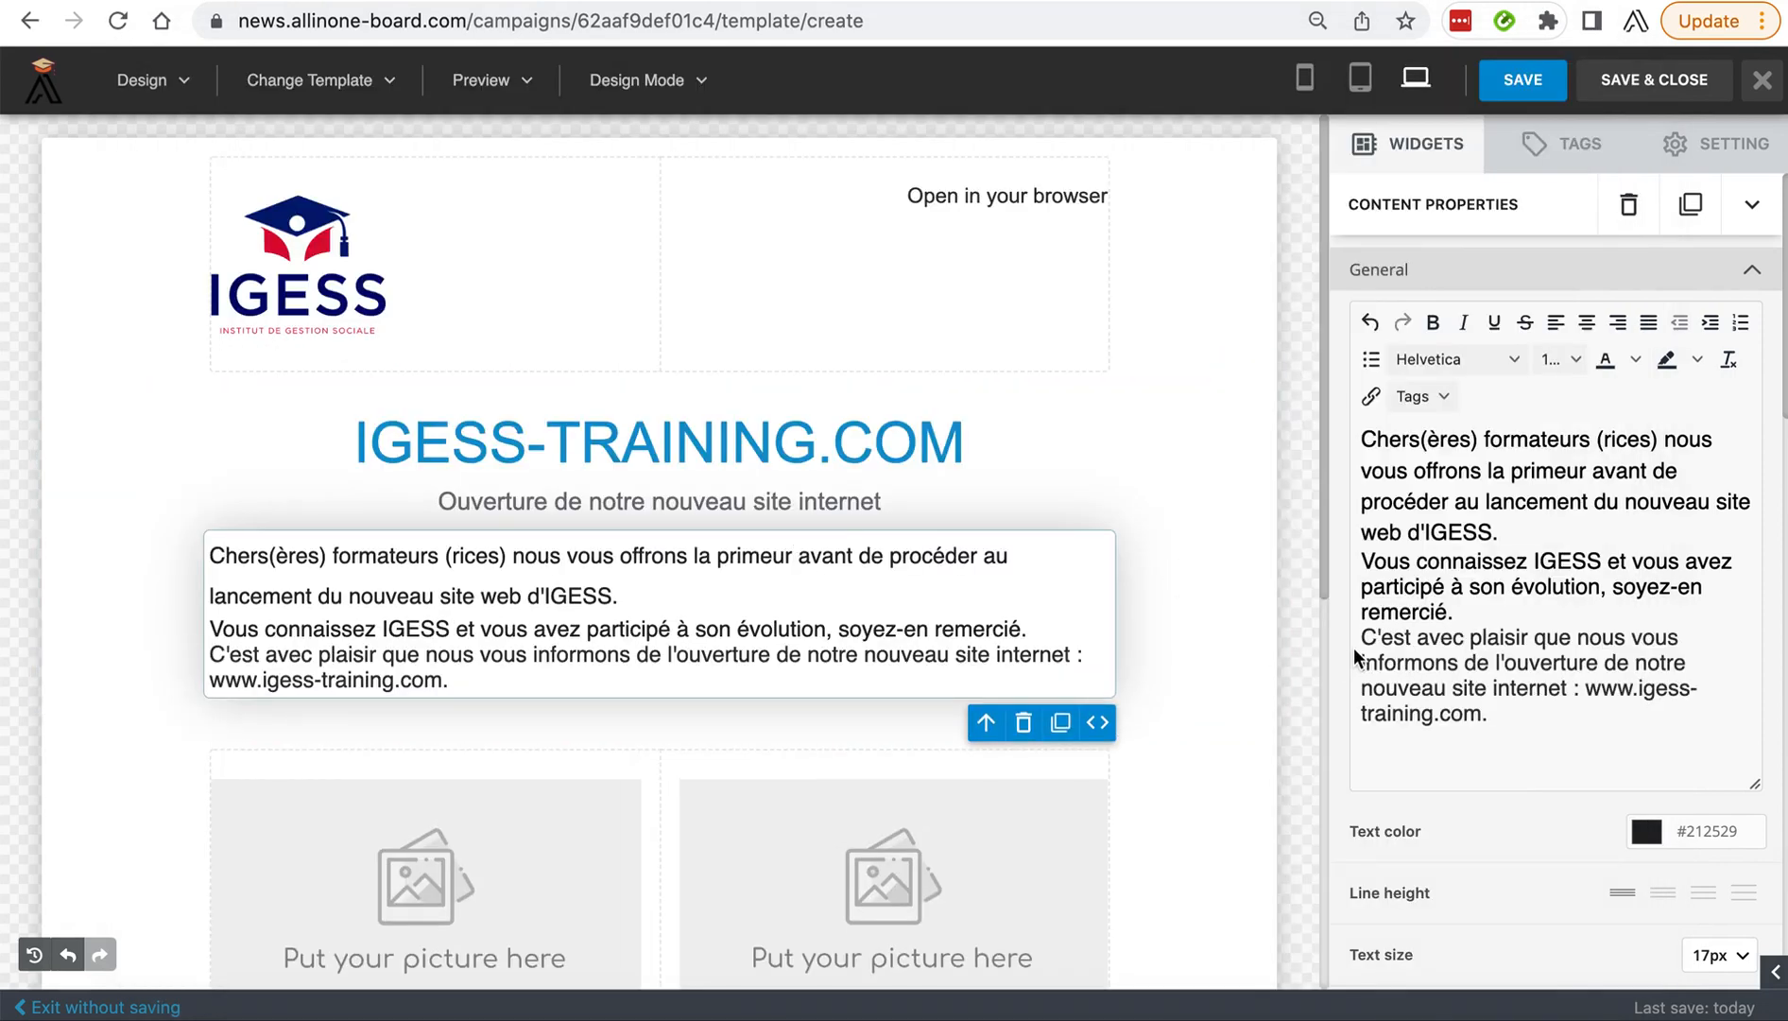
key(Return)
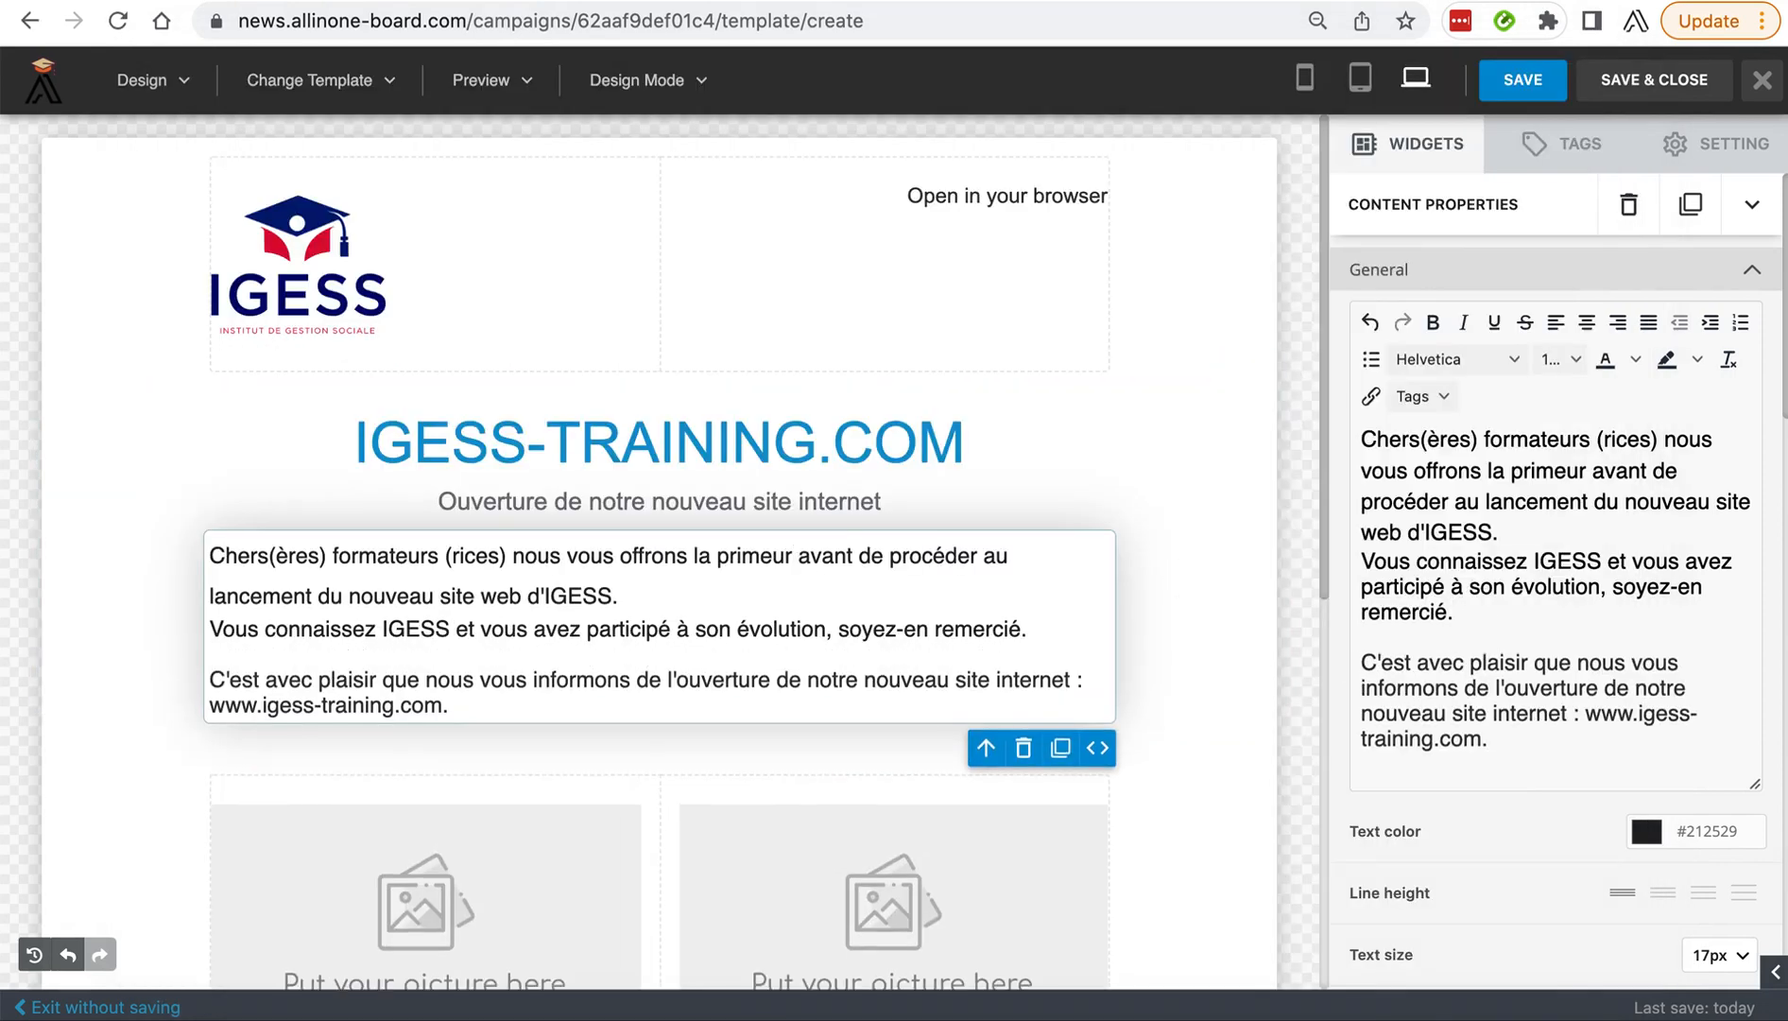
Select all the body block's text and set its text color to dark grey #363b3f.
scroll(1453, 693, down, 1)
drag(1489, 736, 1329, 387)
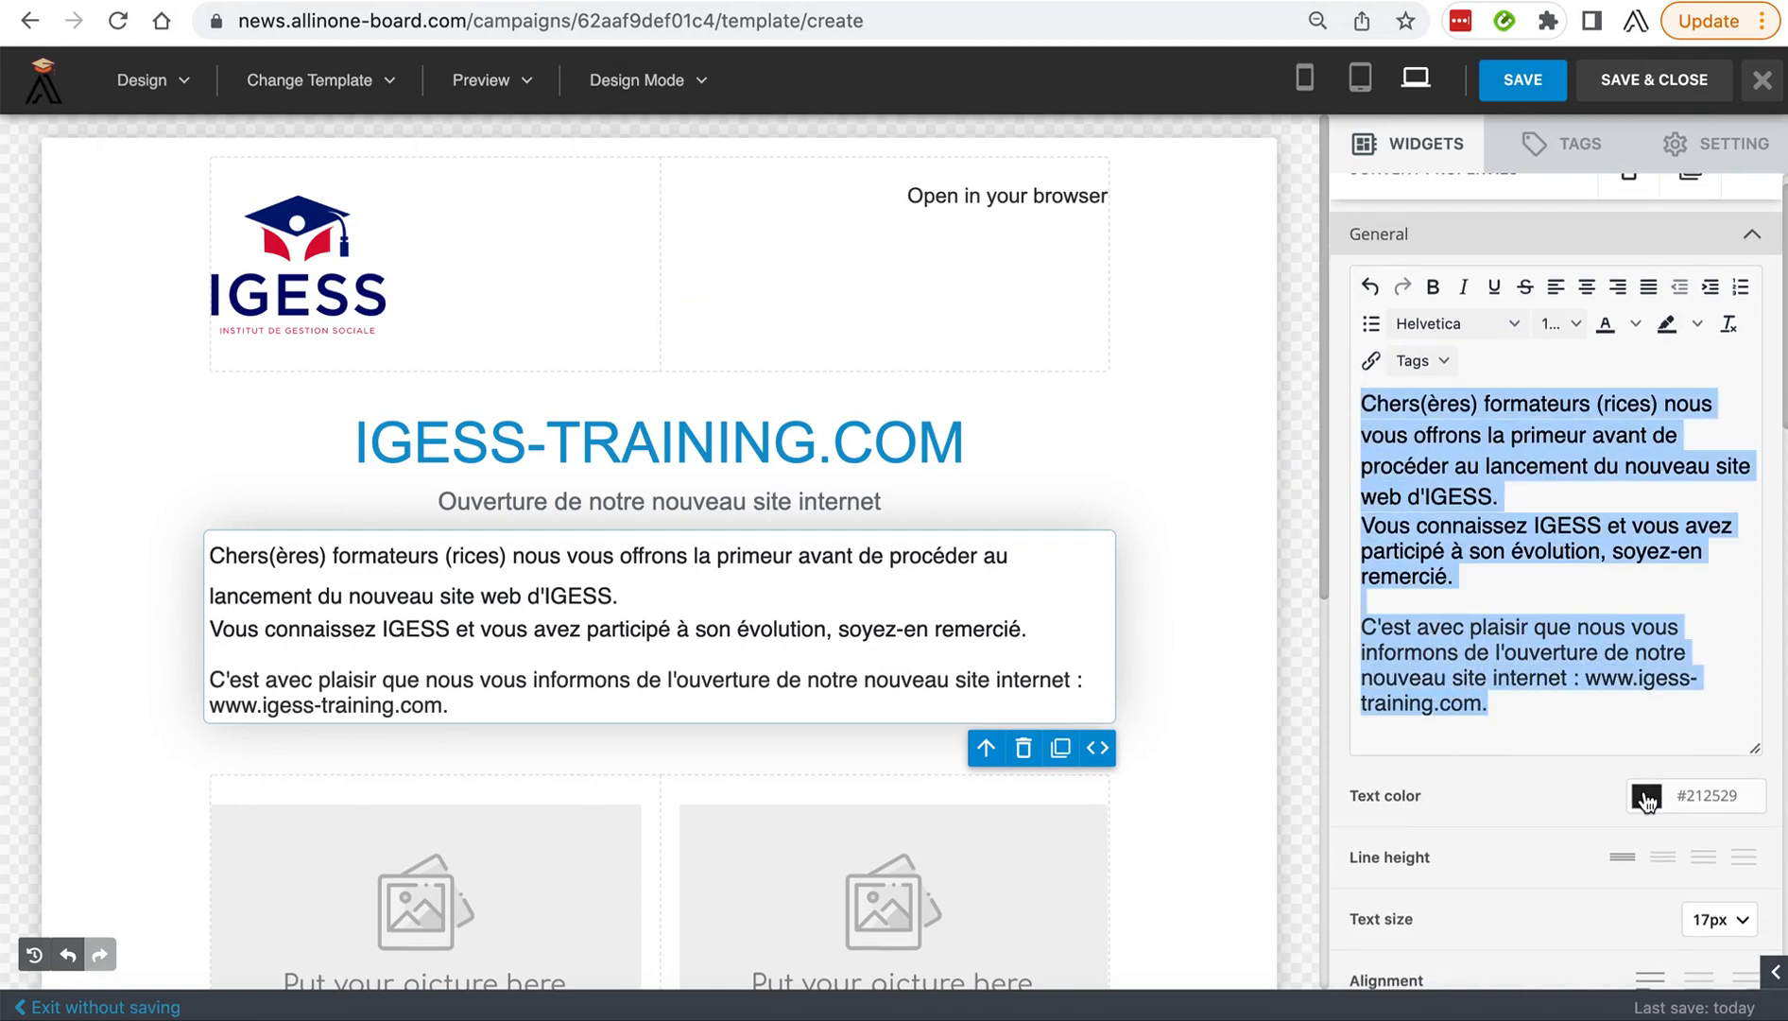
click(1646, 798)
click(1433, 612)
mouse_move(1433, 612)
mouse_down()
mouse_move(1406, 617)
mouse_move(1419, 603)
mouse_up()
click(1732, 594)
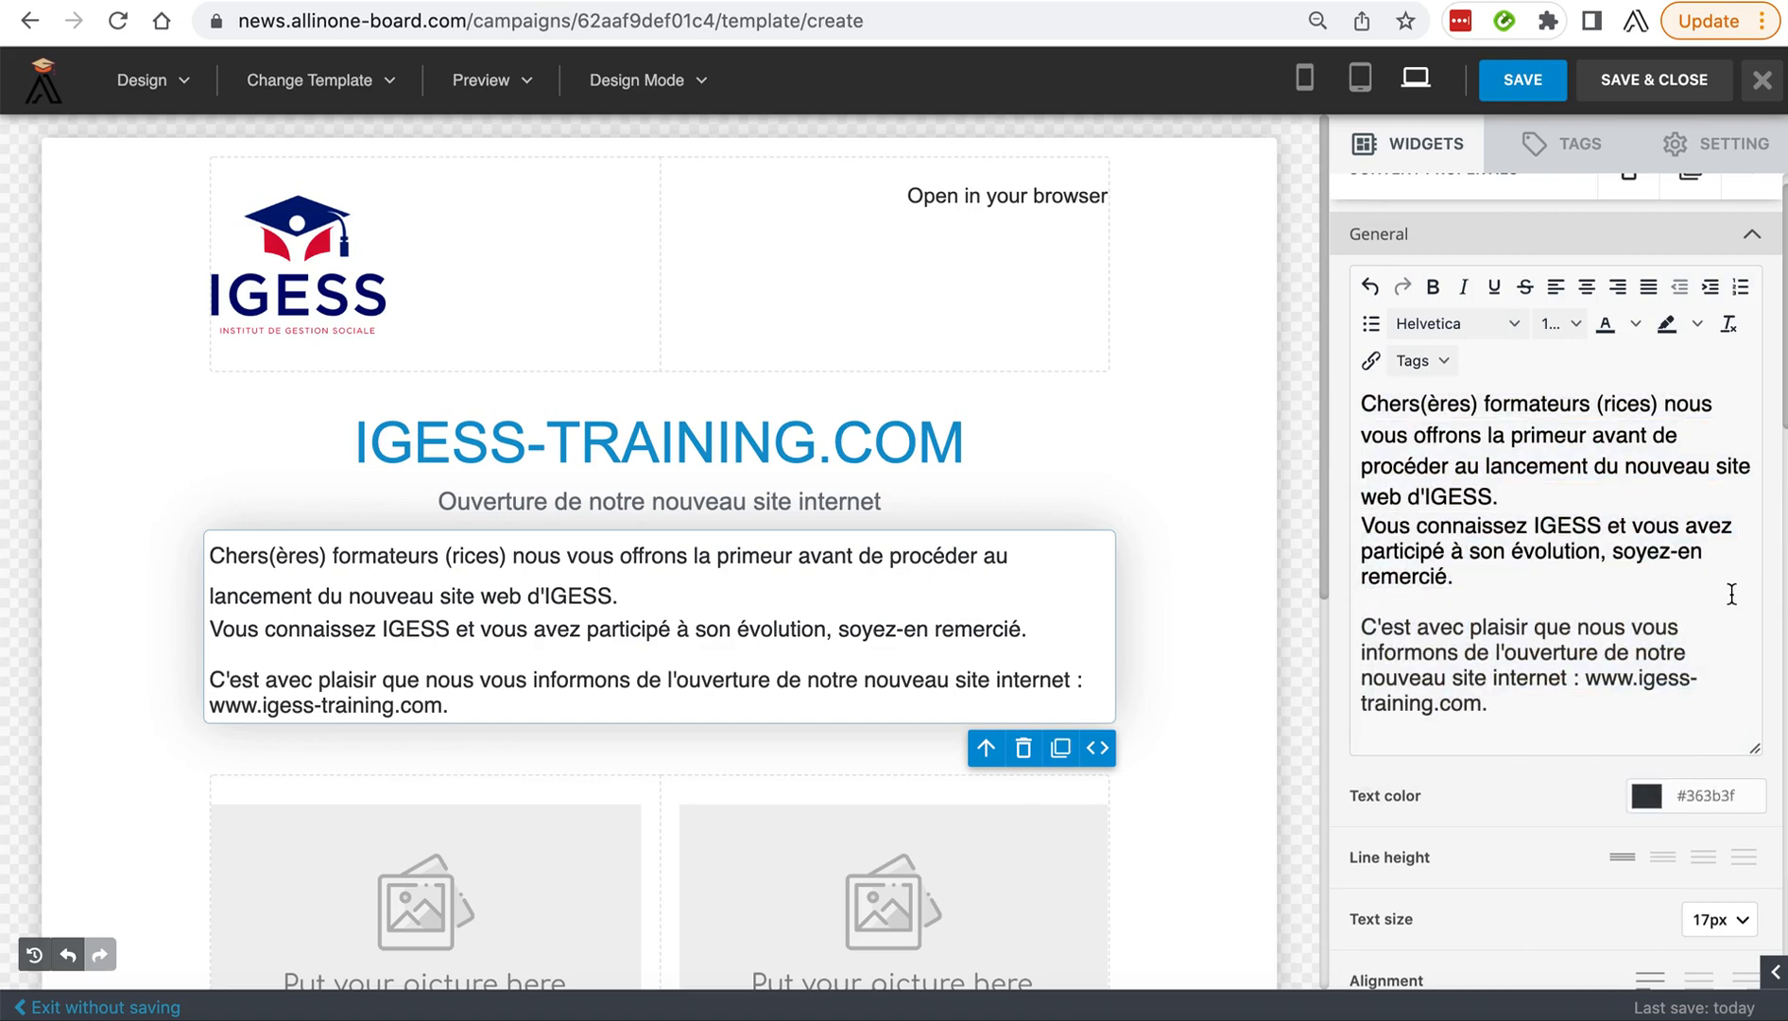
Duplicate the image placeholder in each column of the two-column block below the body text.
click(595, 662)
scroll(595, 730, down, 3)
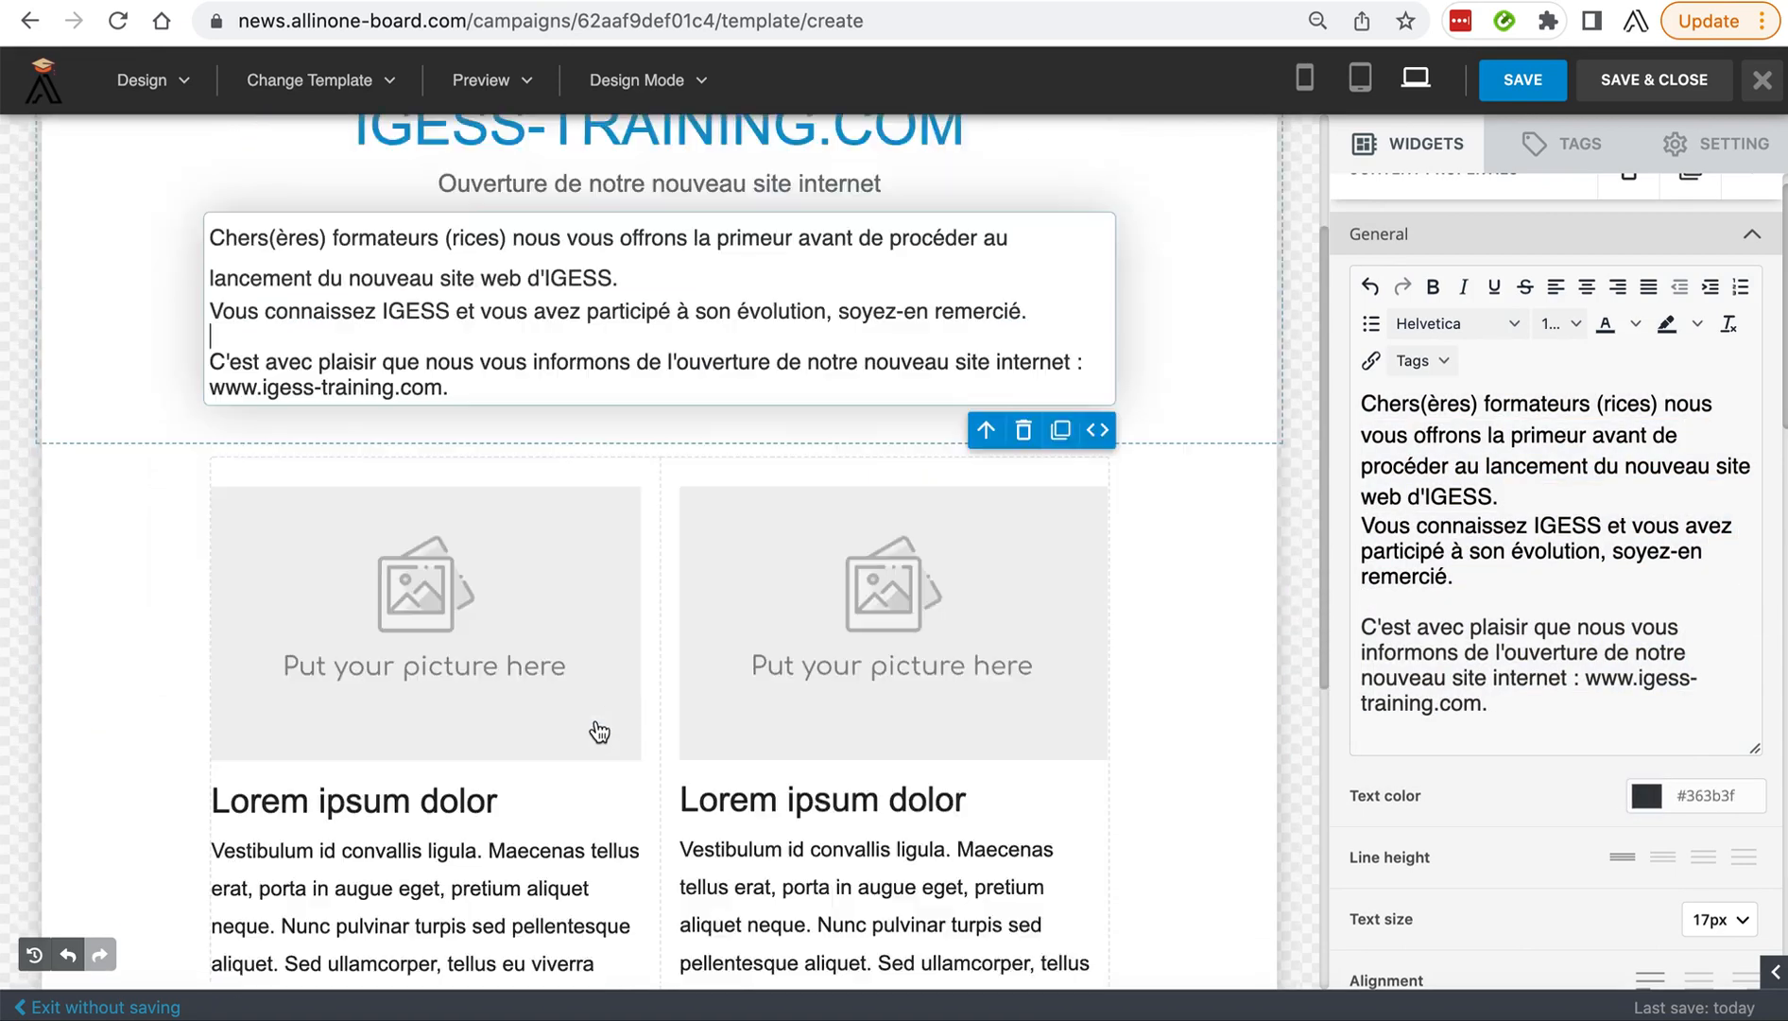
scroll(599, 732, down, 1)
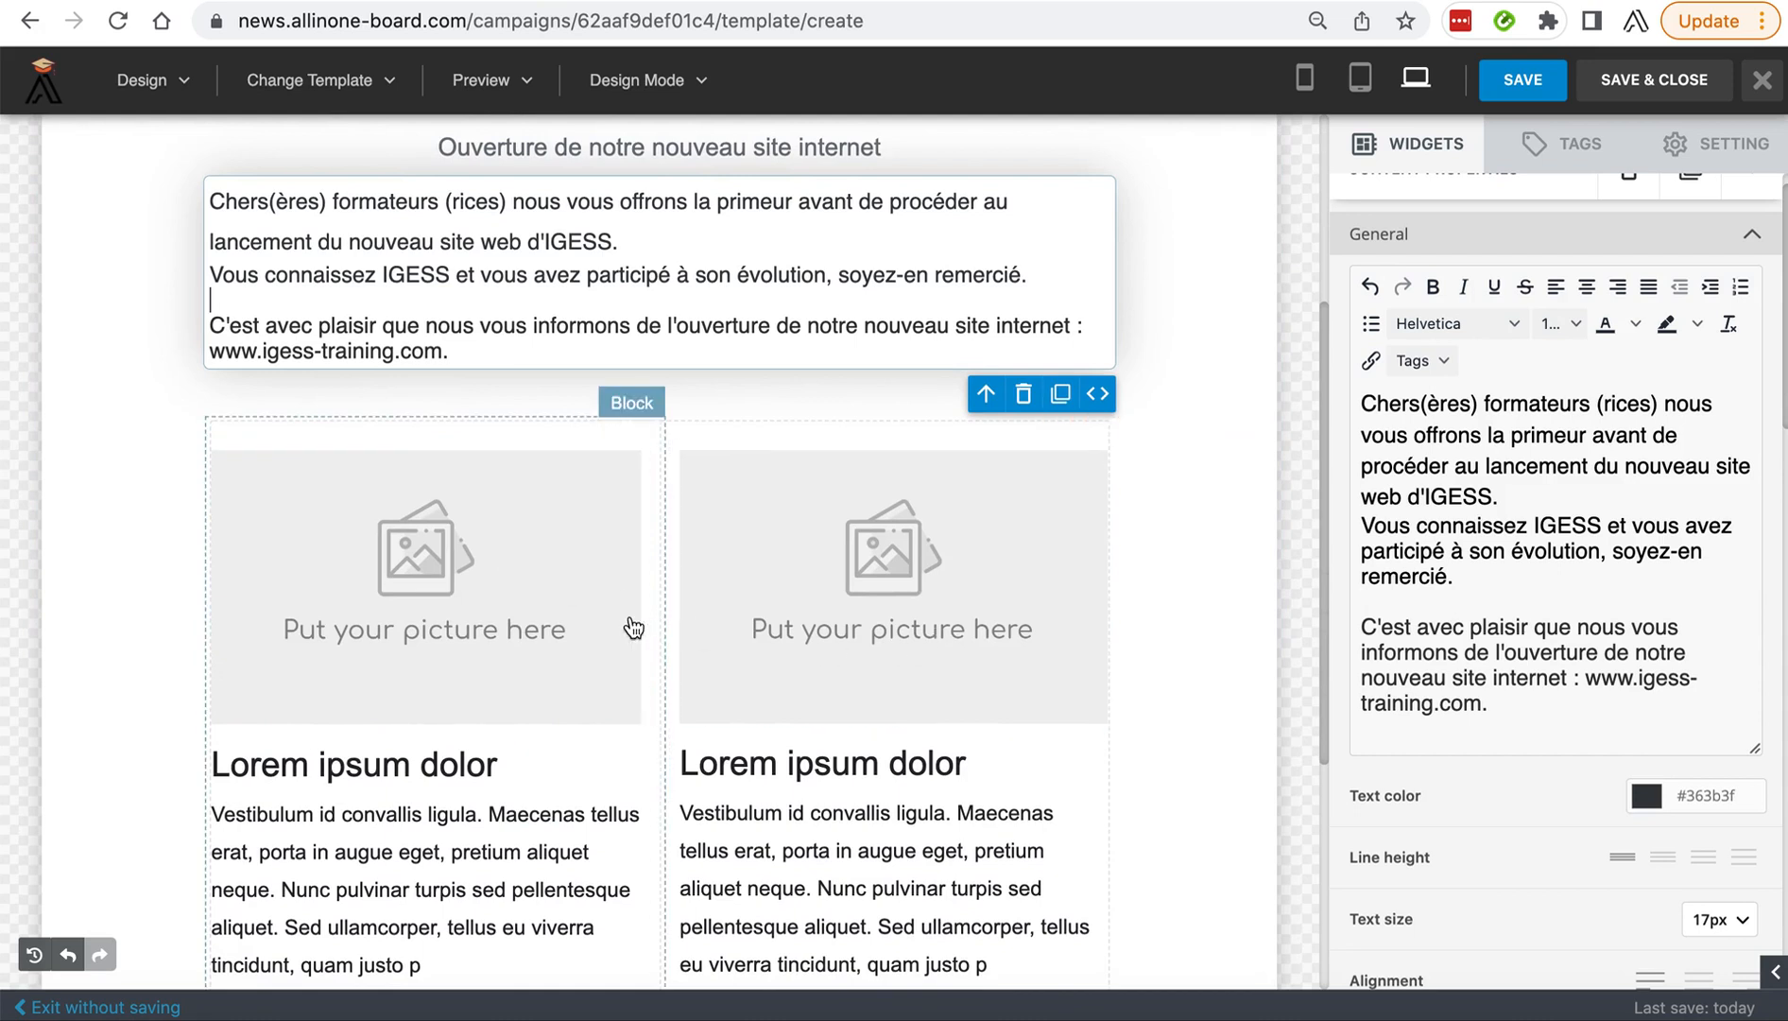
click(565, 641)
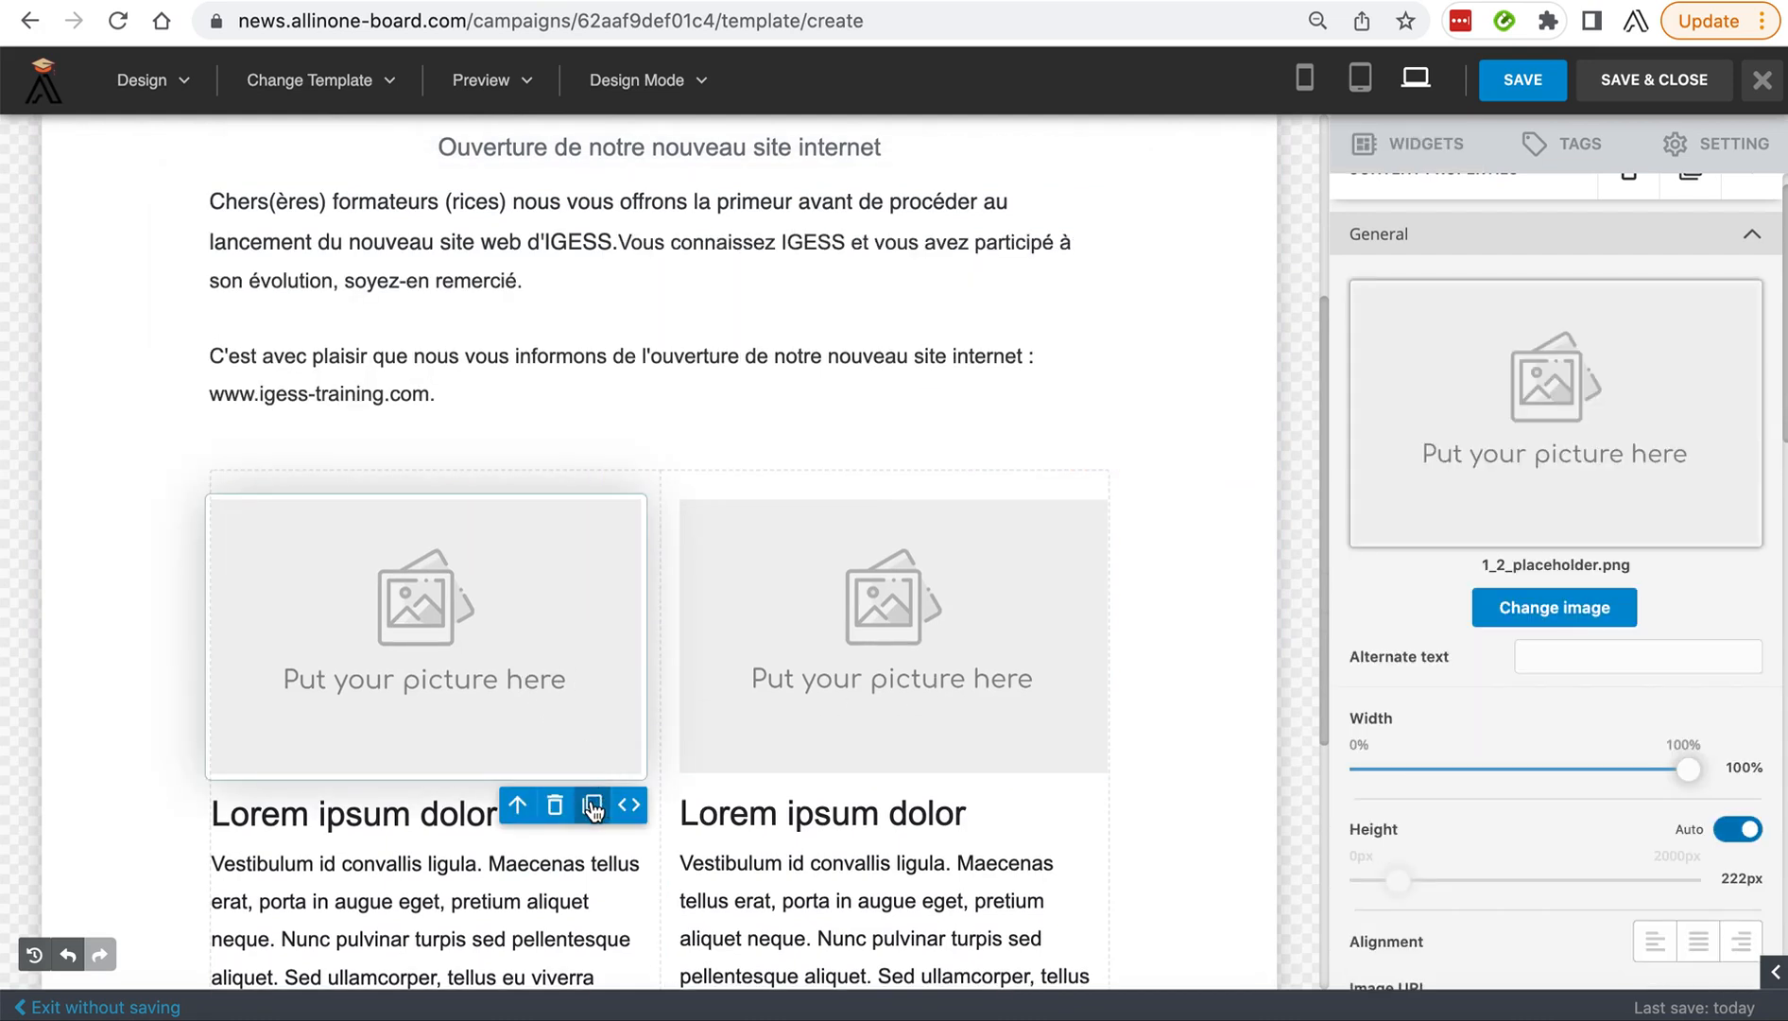
click(595, 807)
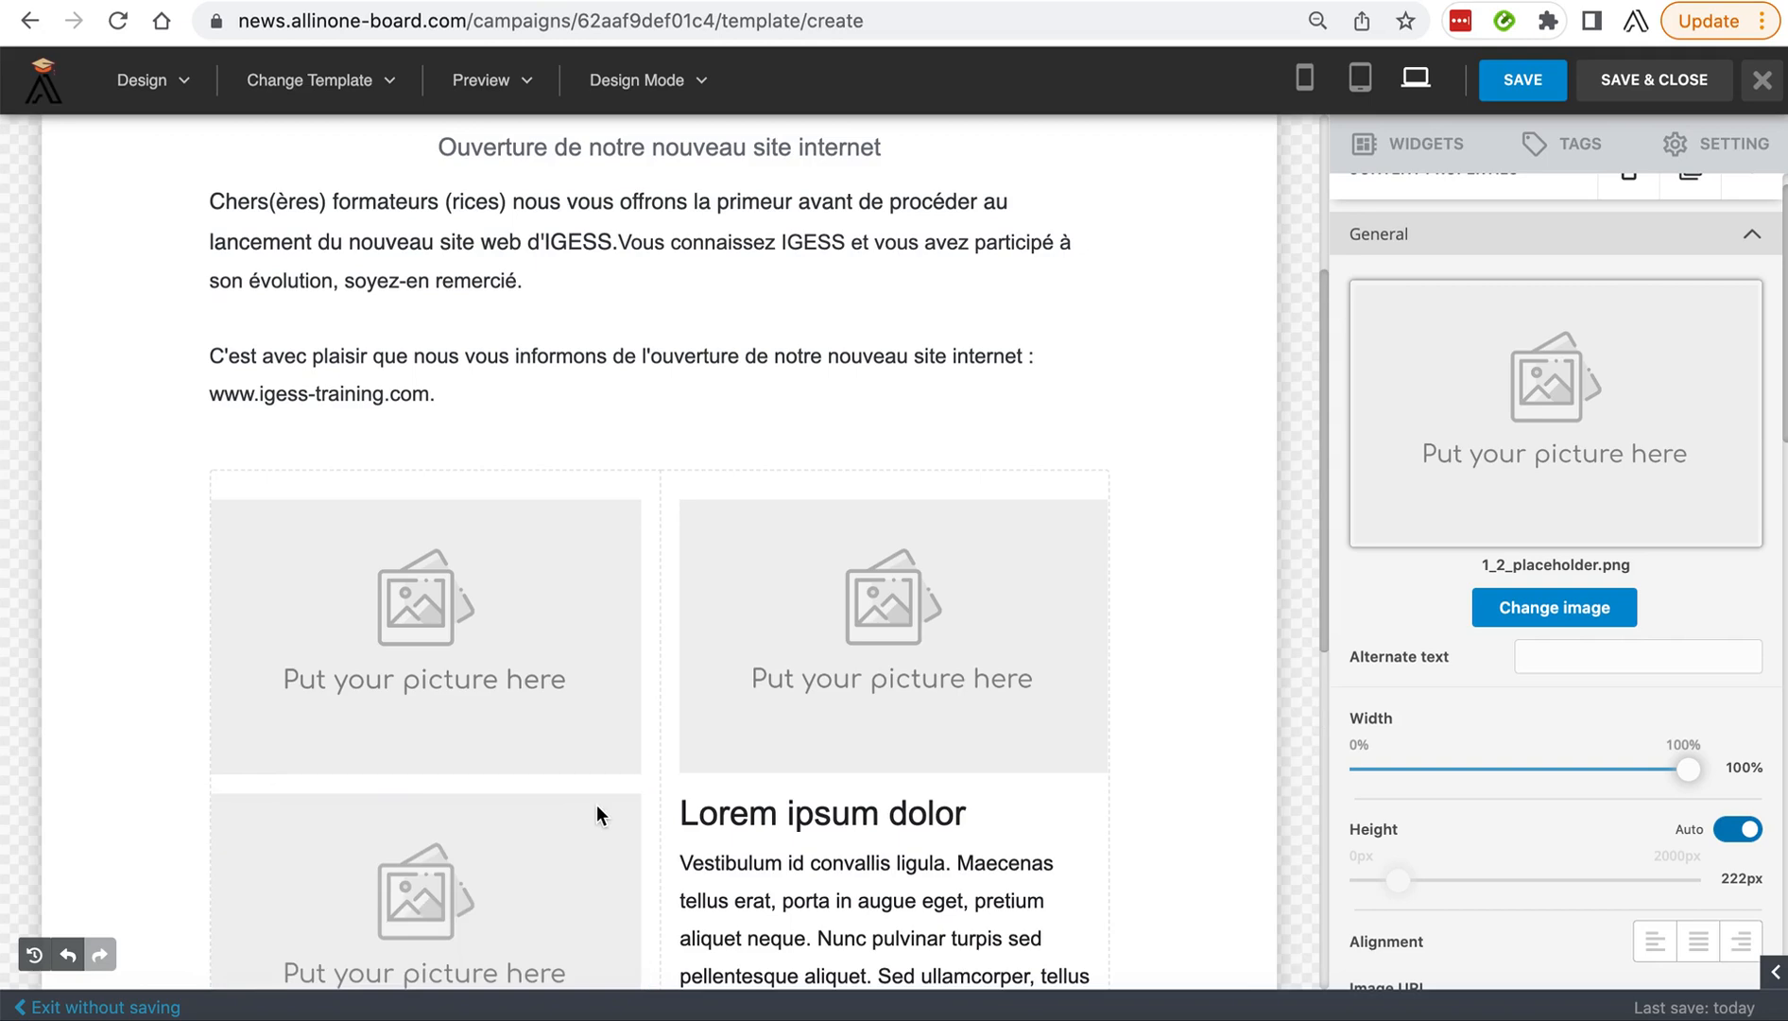
scroll(482, 775, down, 2)
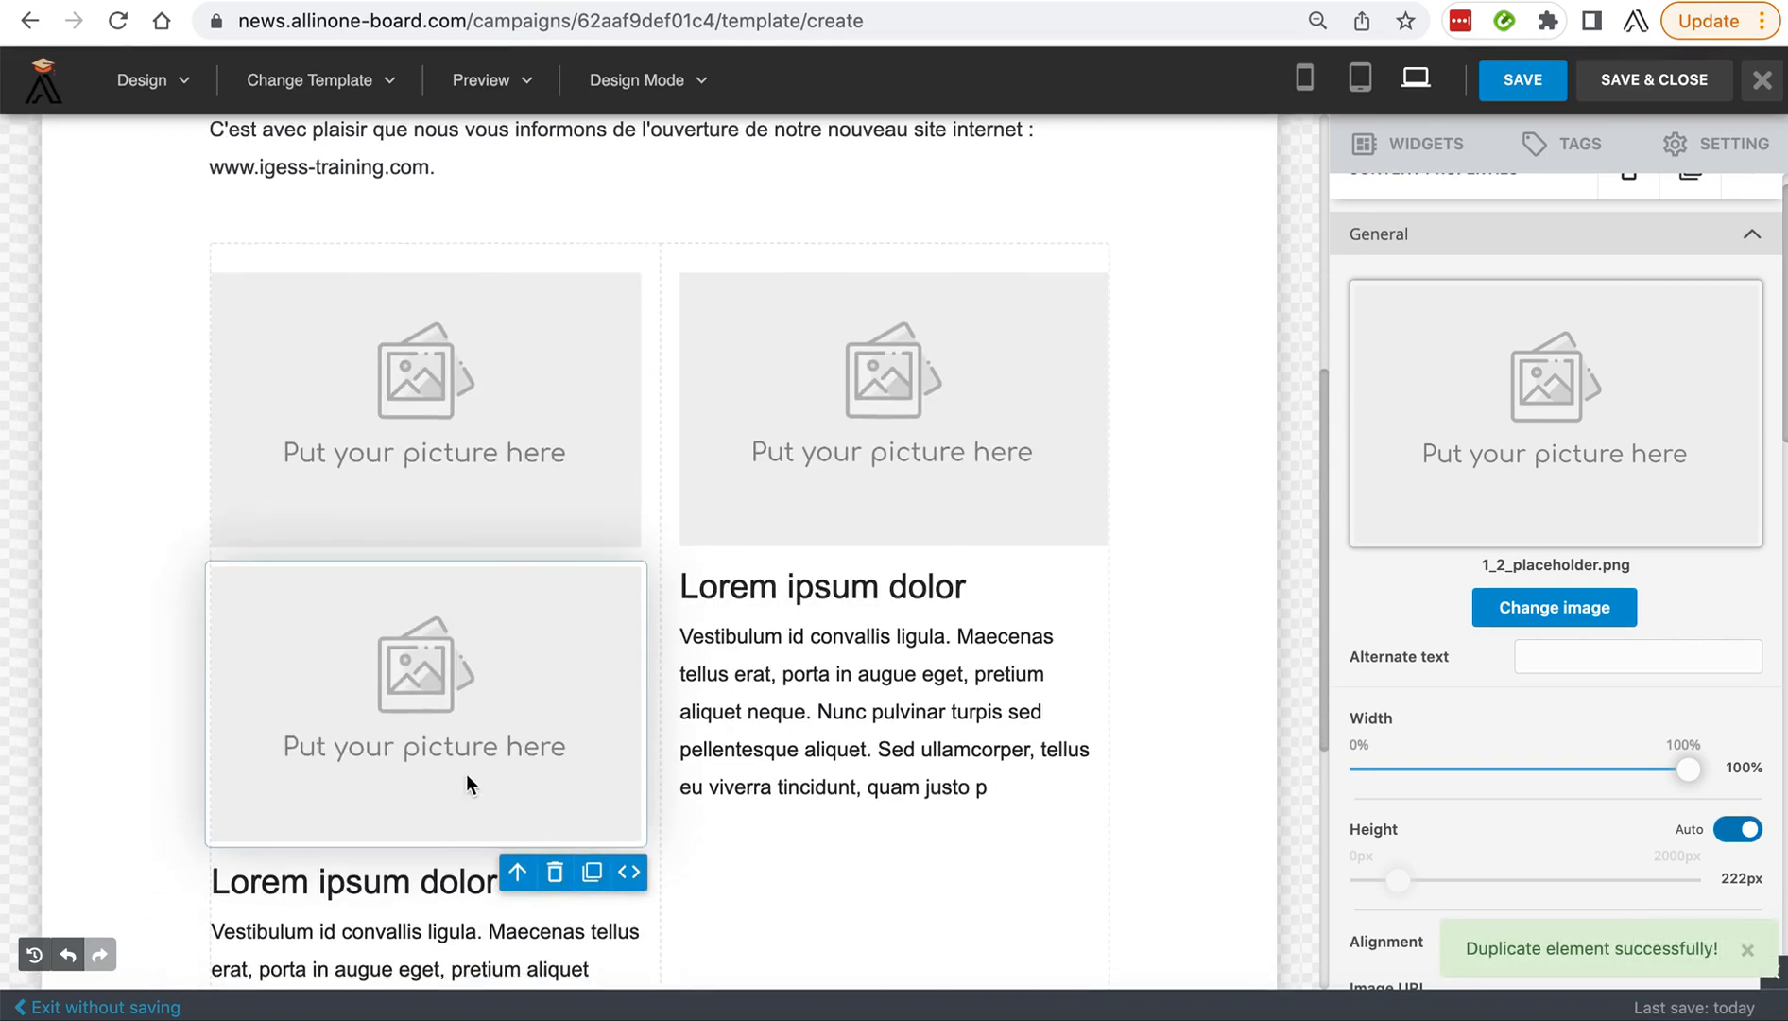
click(1058, 510)
click(1058, 578)
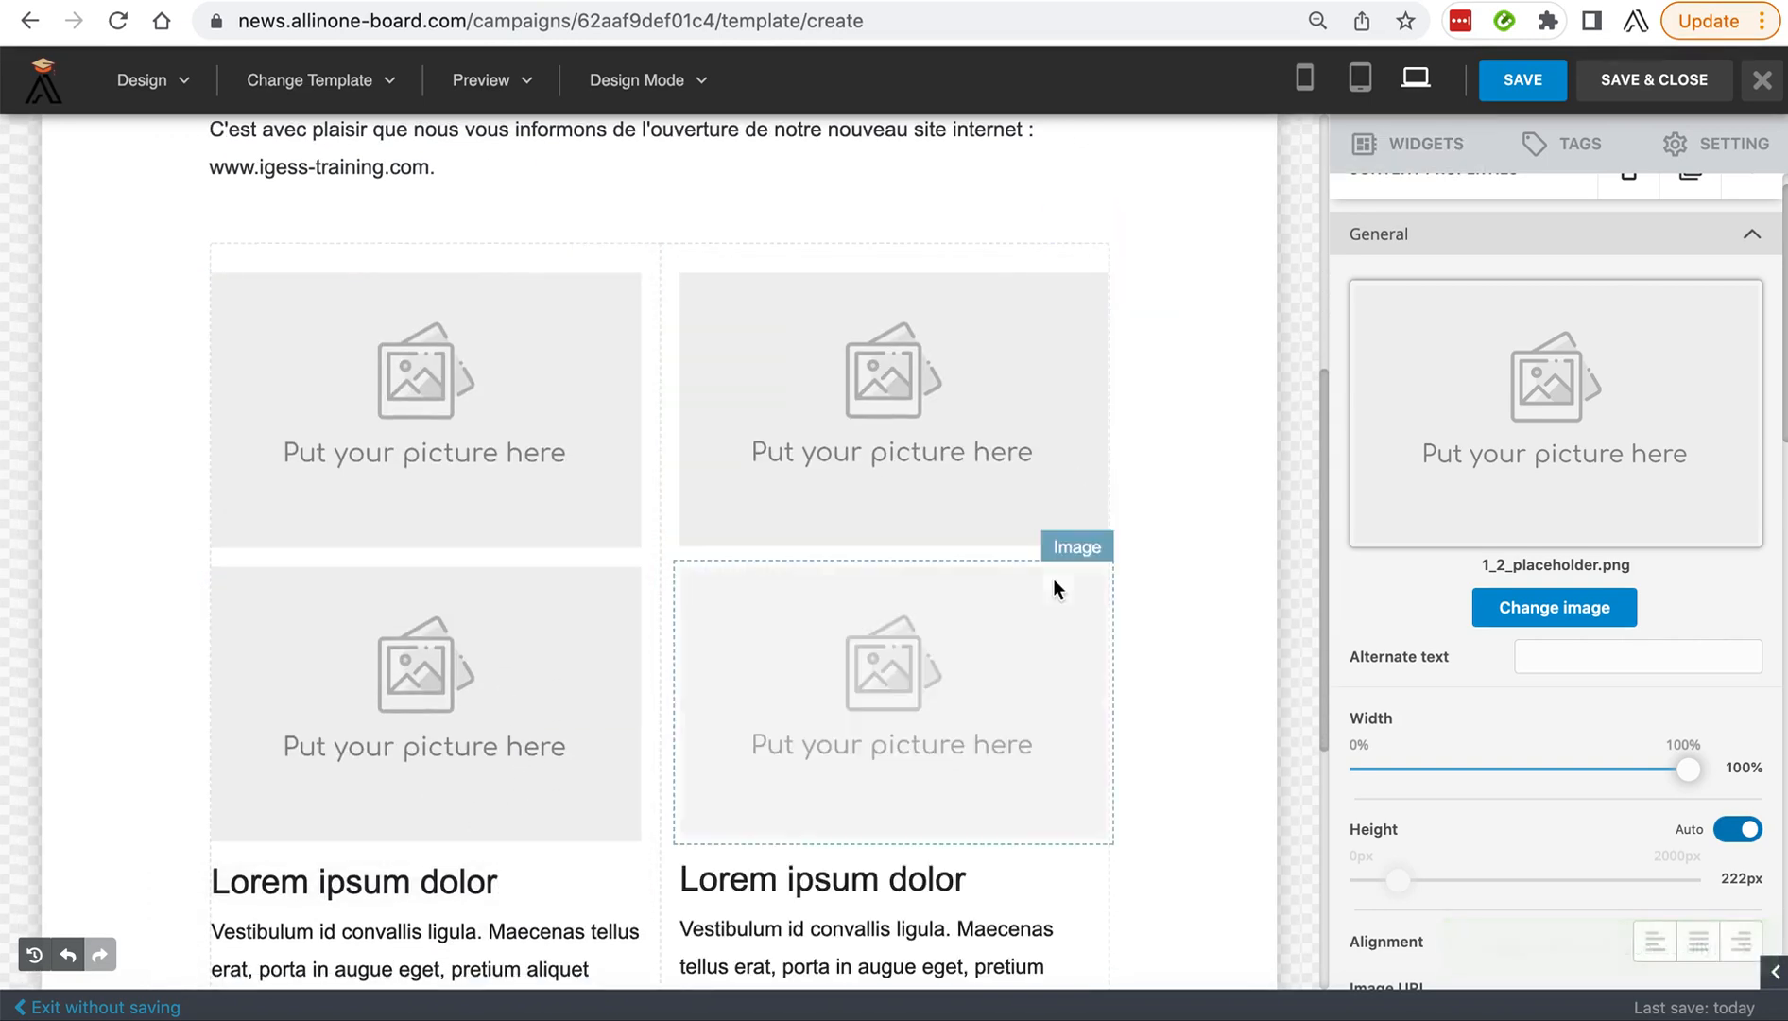
Replace the upper image placeholder of the first column with IGESS_Group.jpg uploaded from the Pictures IGESS folder.
click(492, 407)
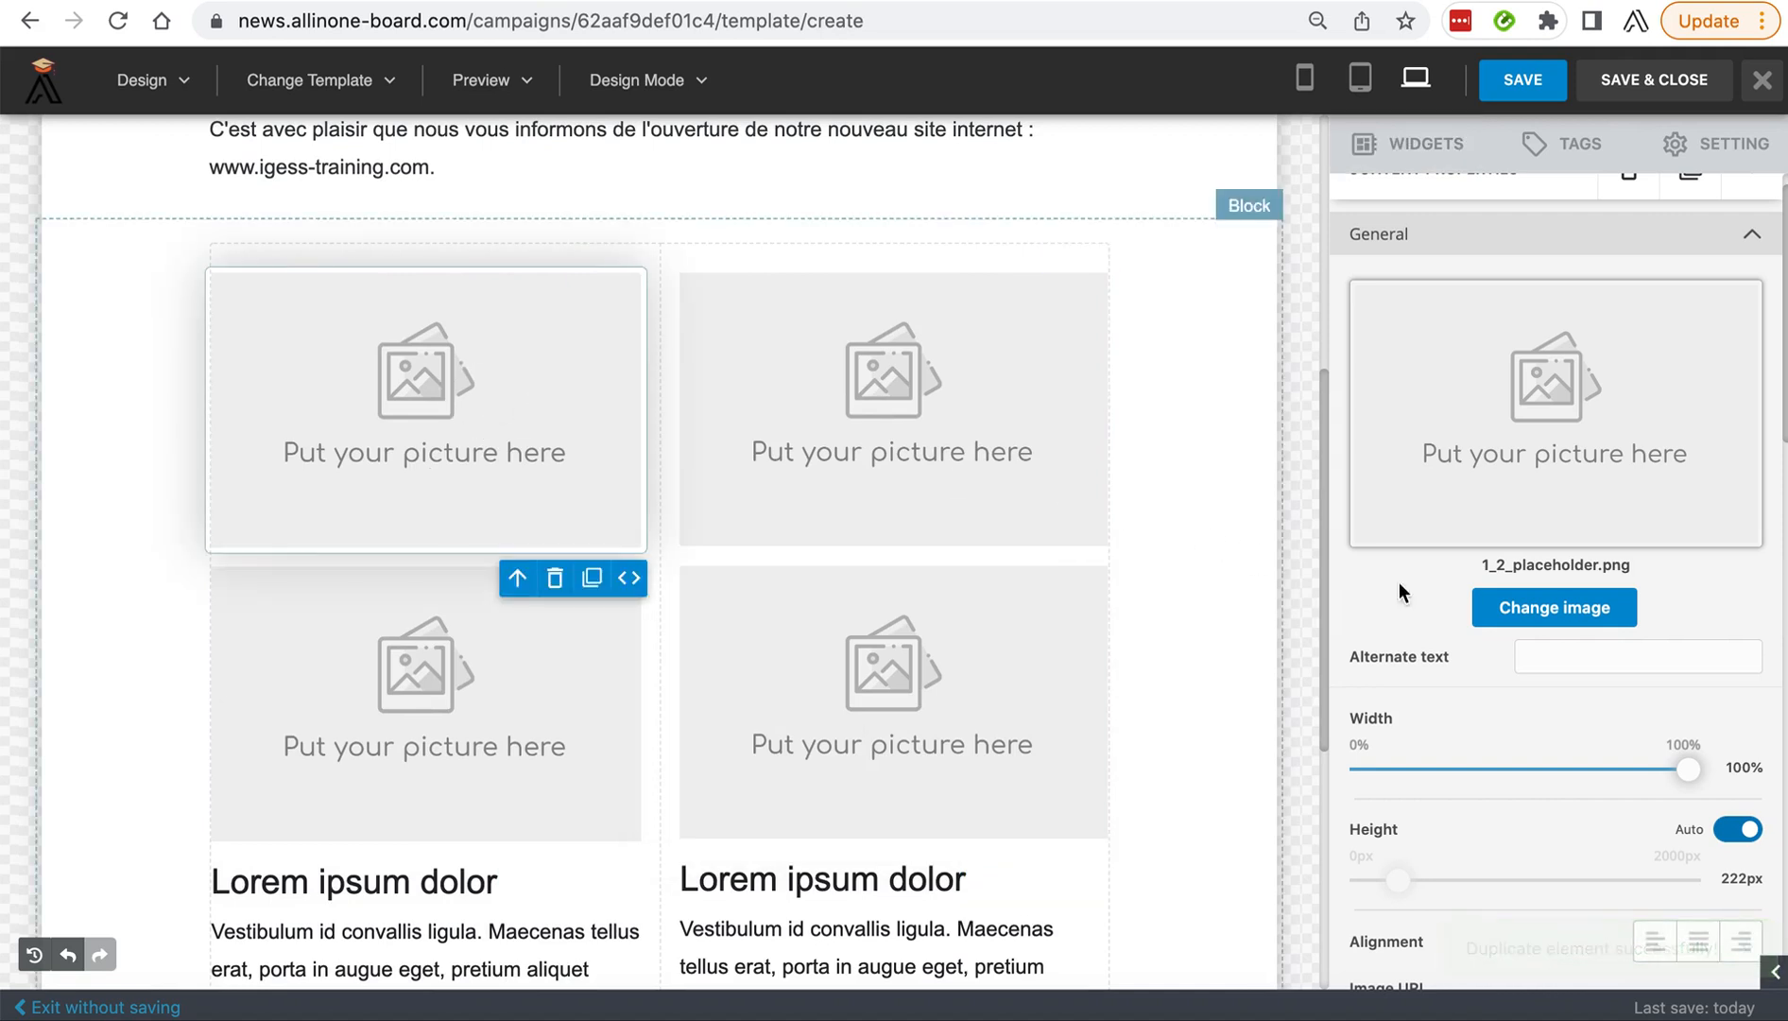
click(1535, 607)
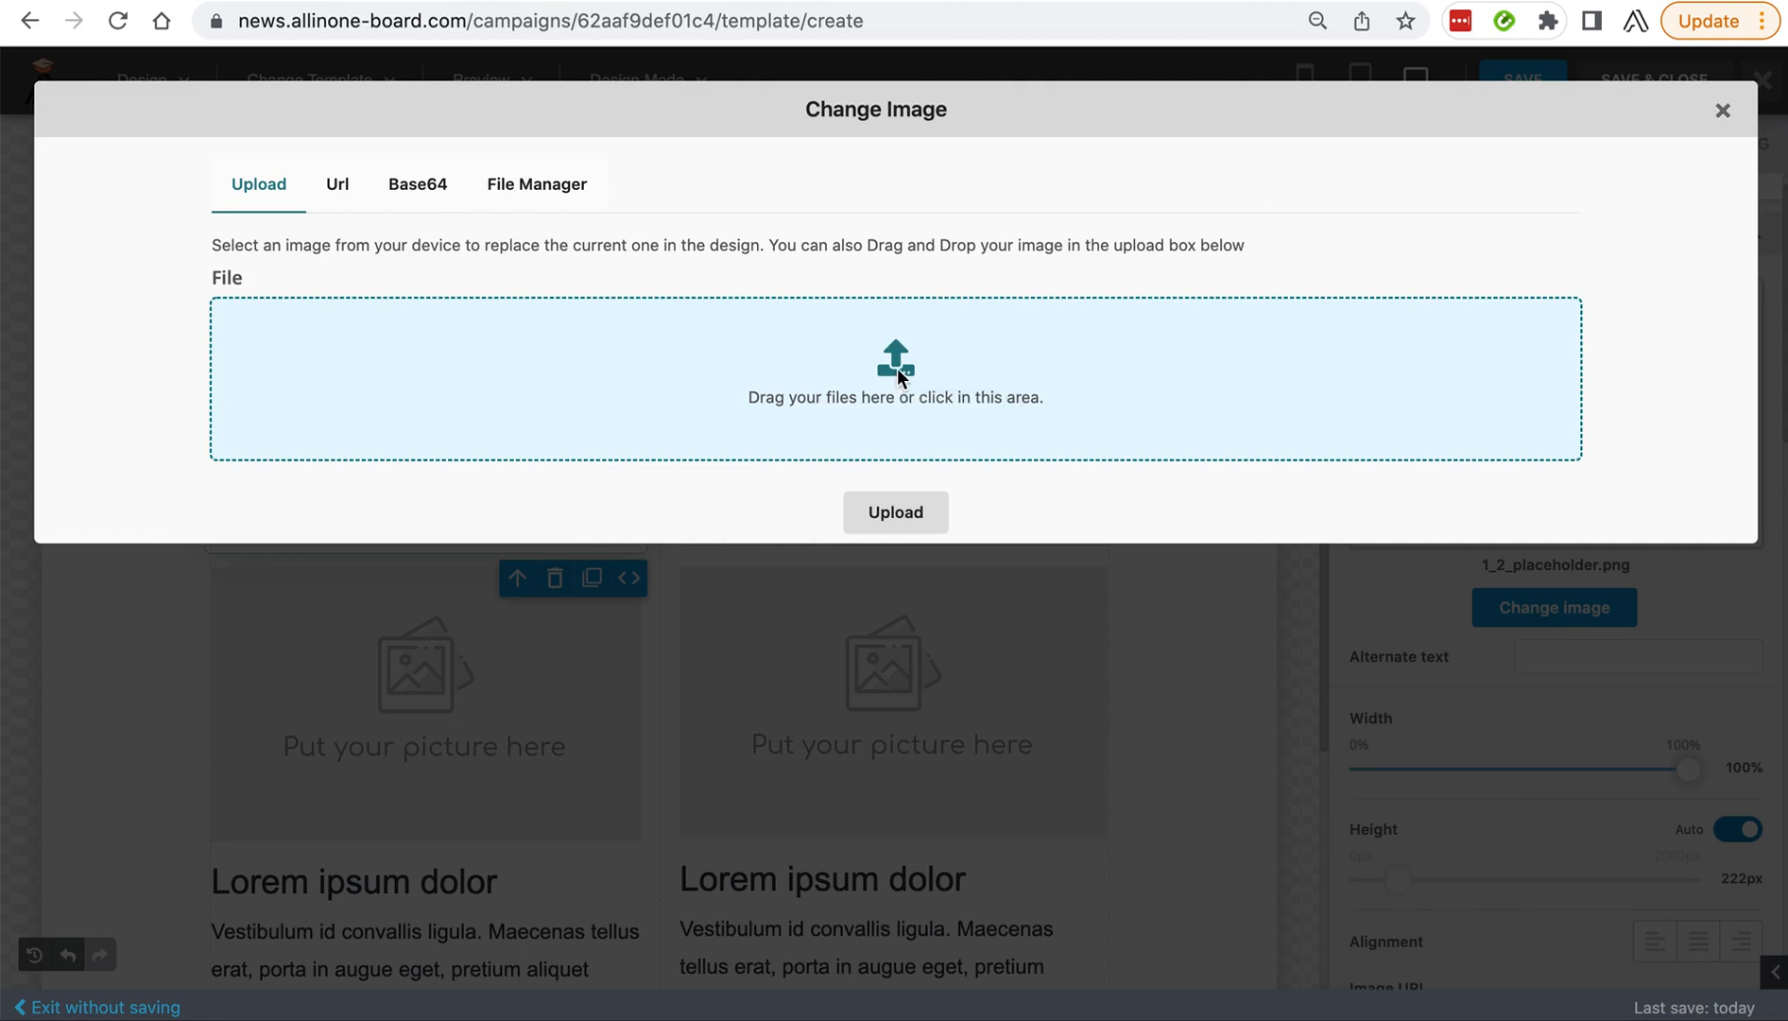
click(898, 372)
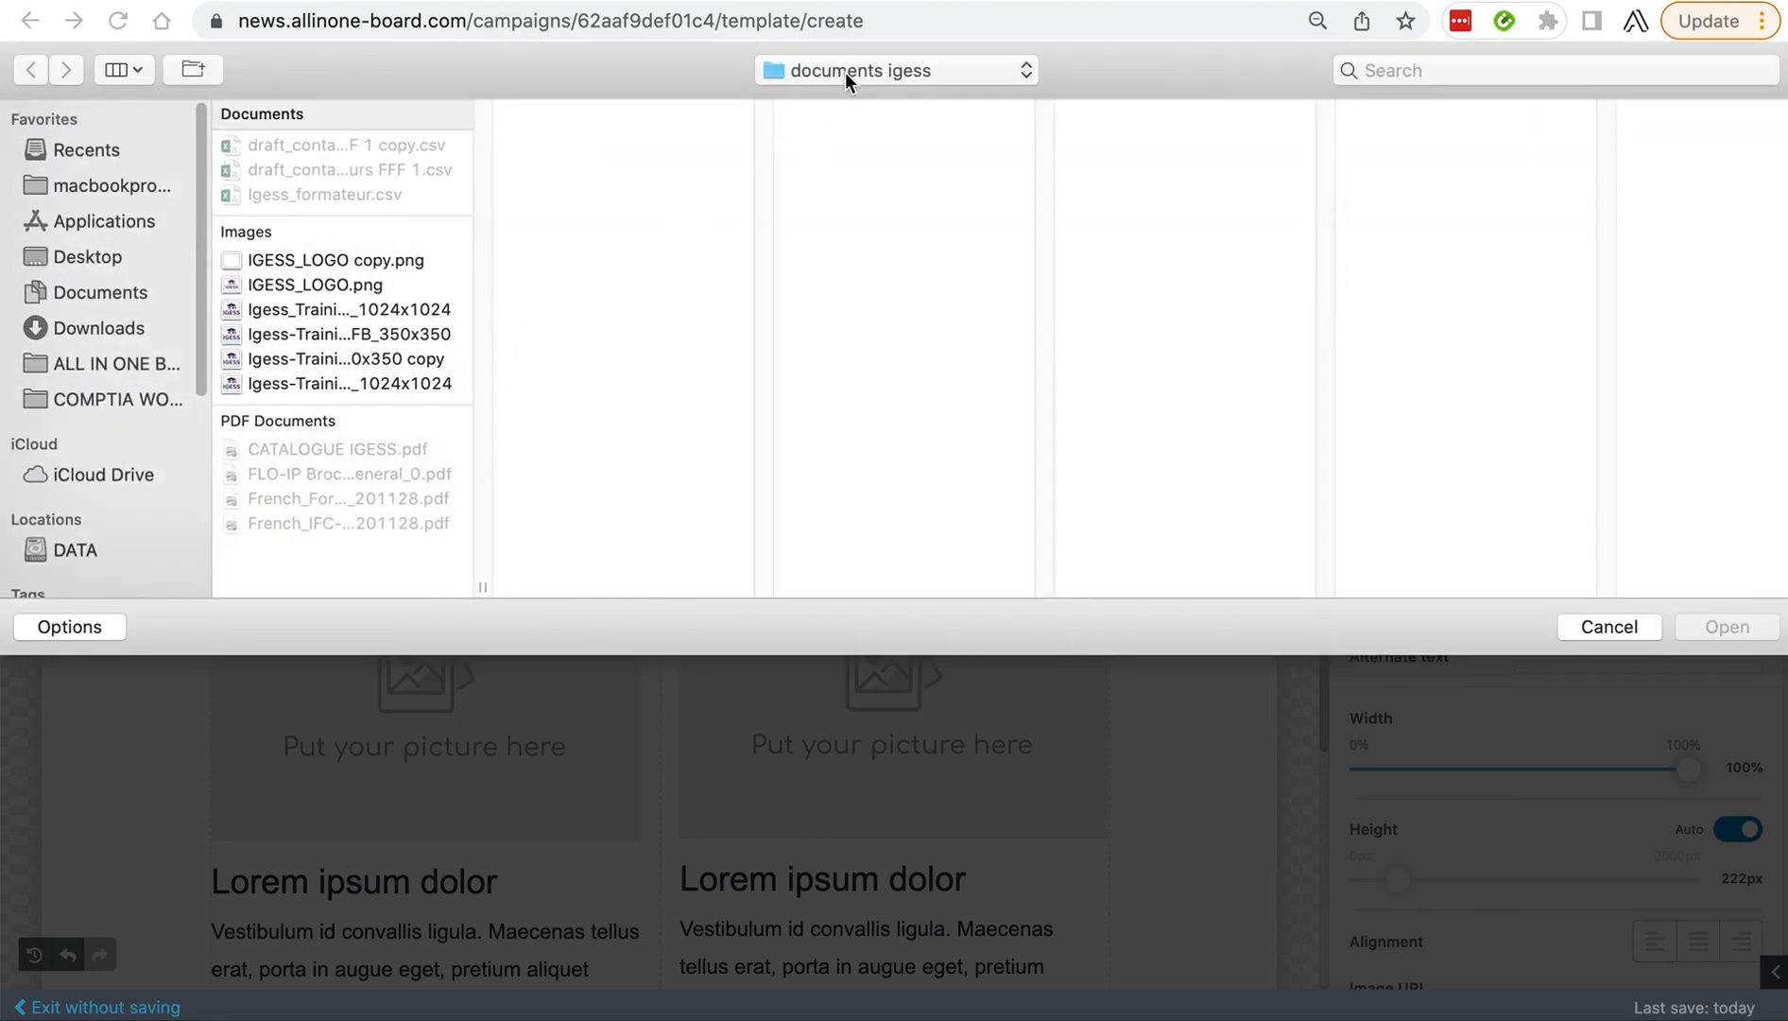
click(845, 68)
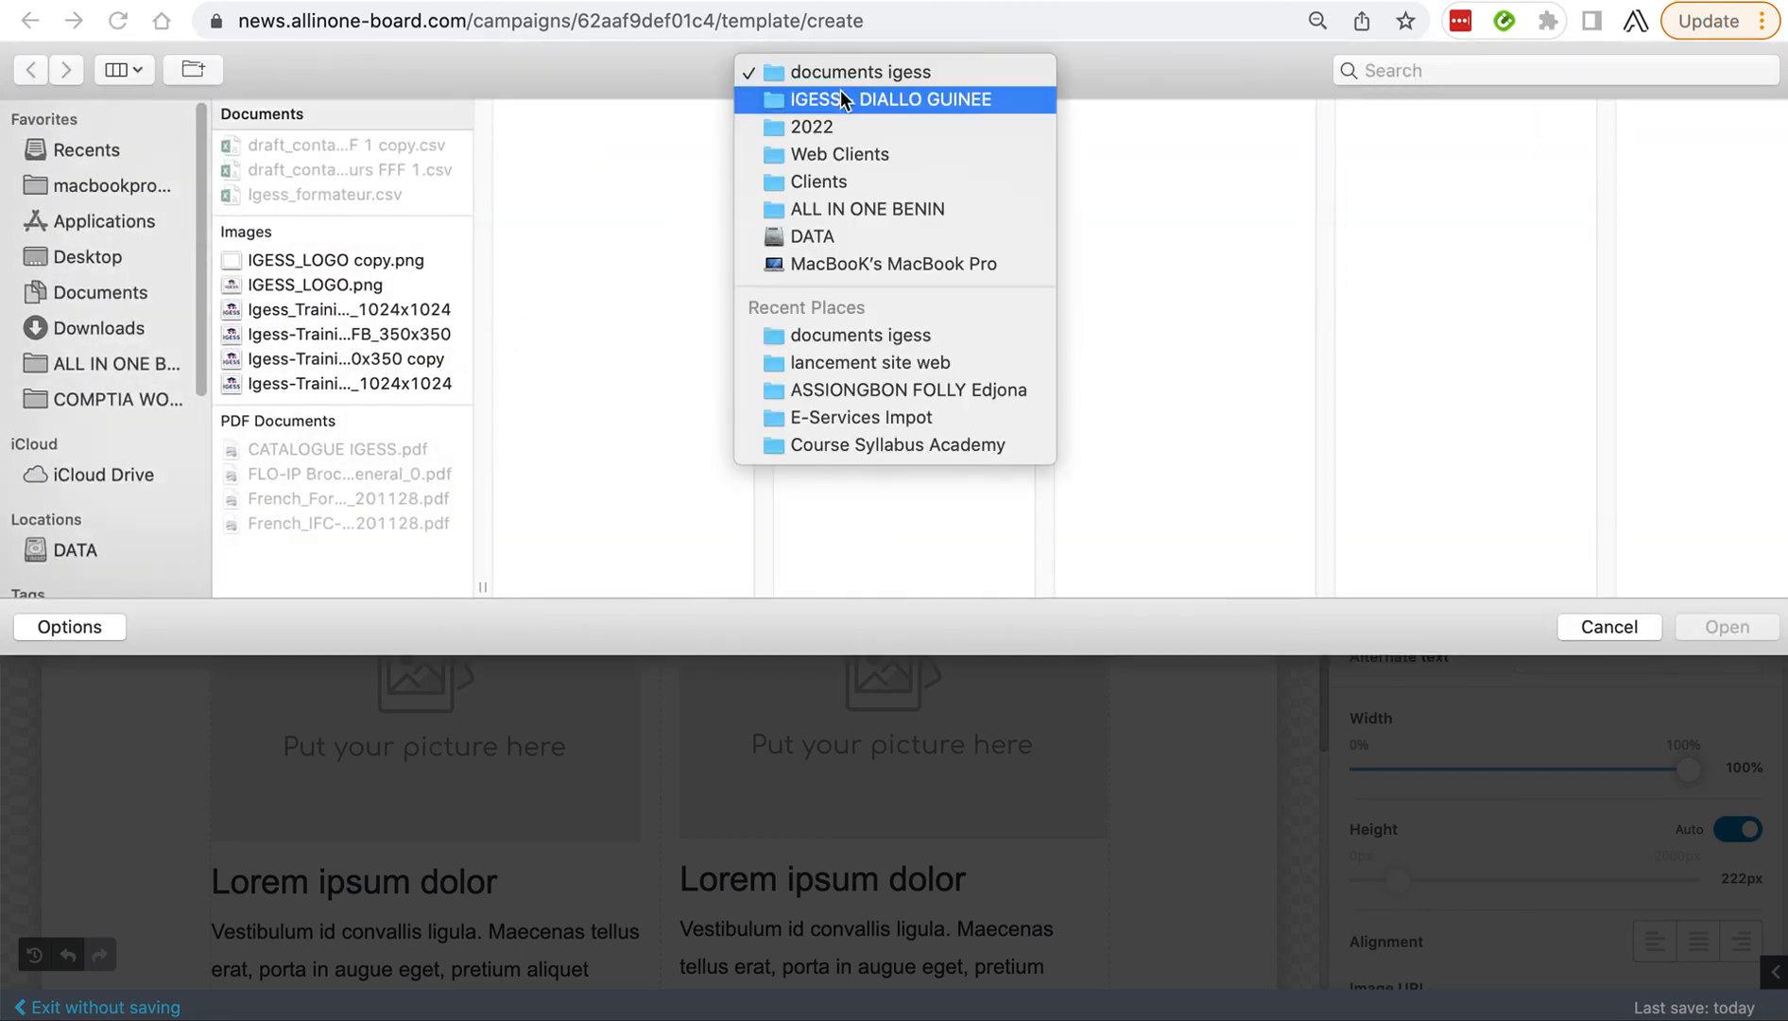
click(840, 89)
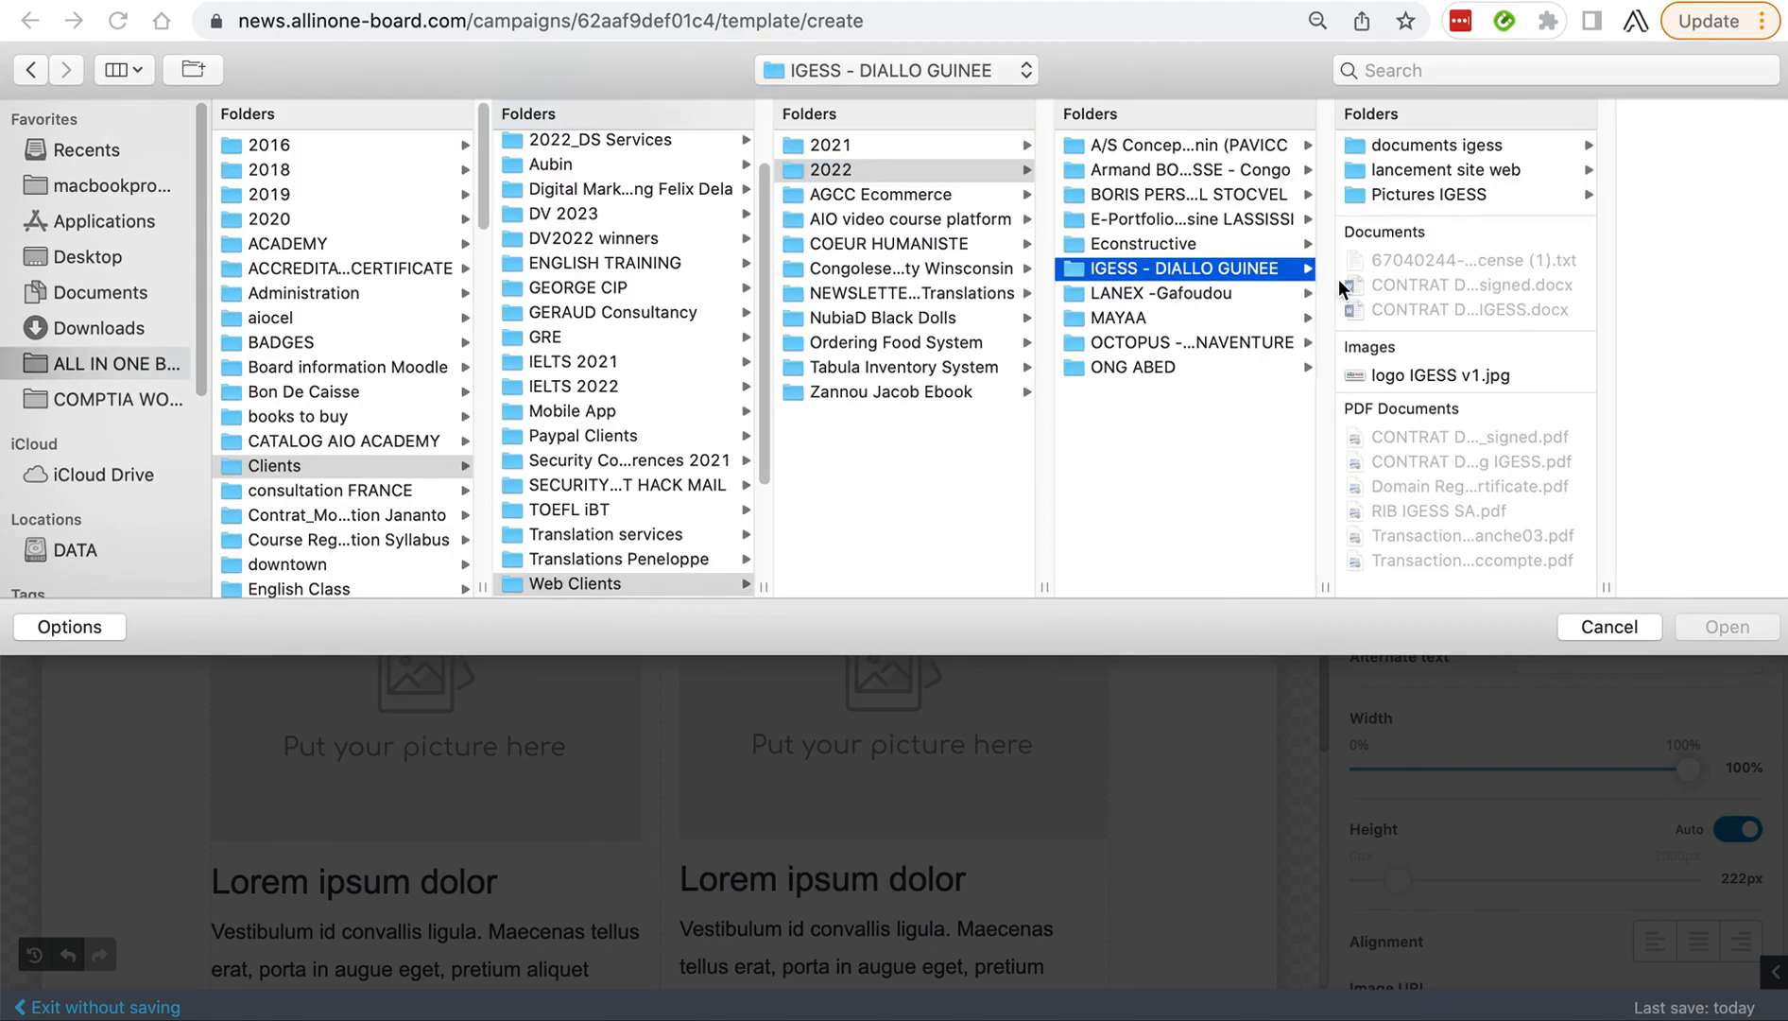
click(1415, 192)
click(1565, 204)
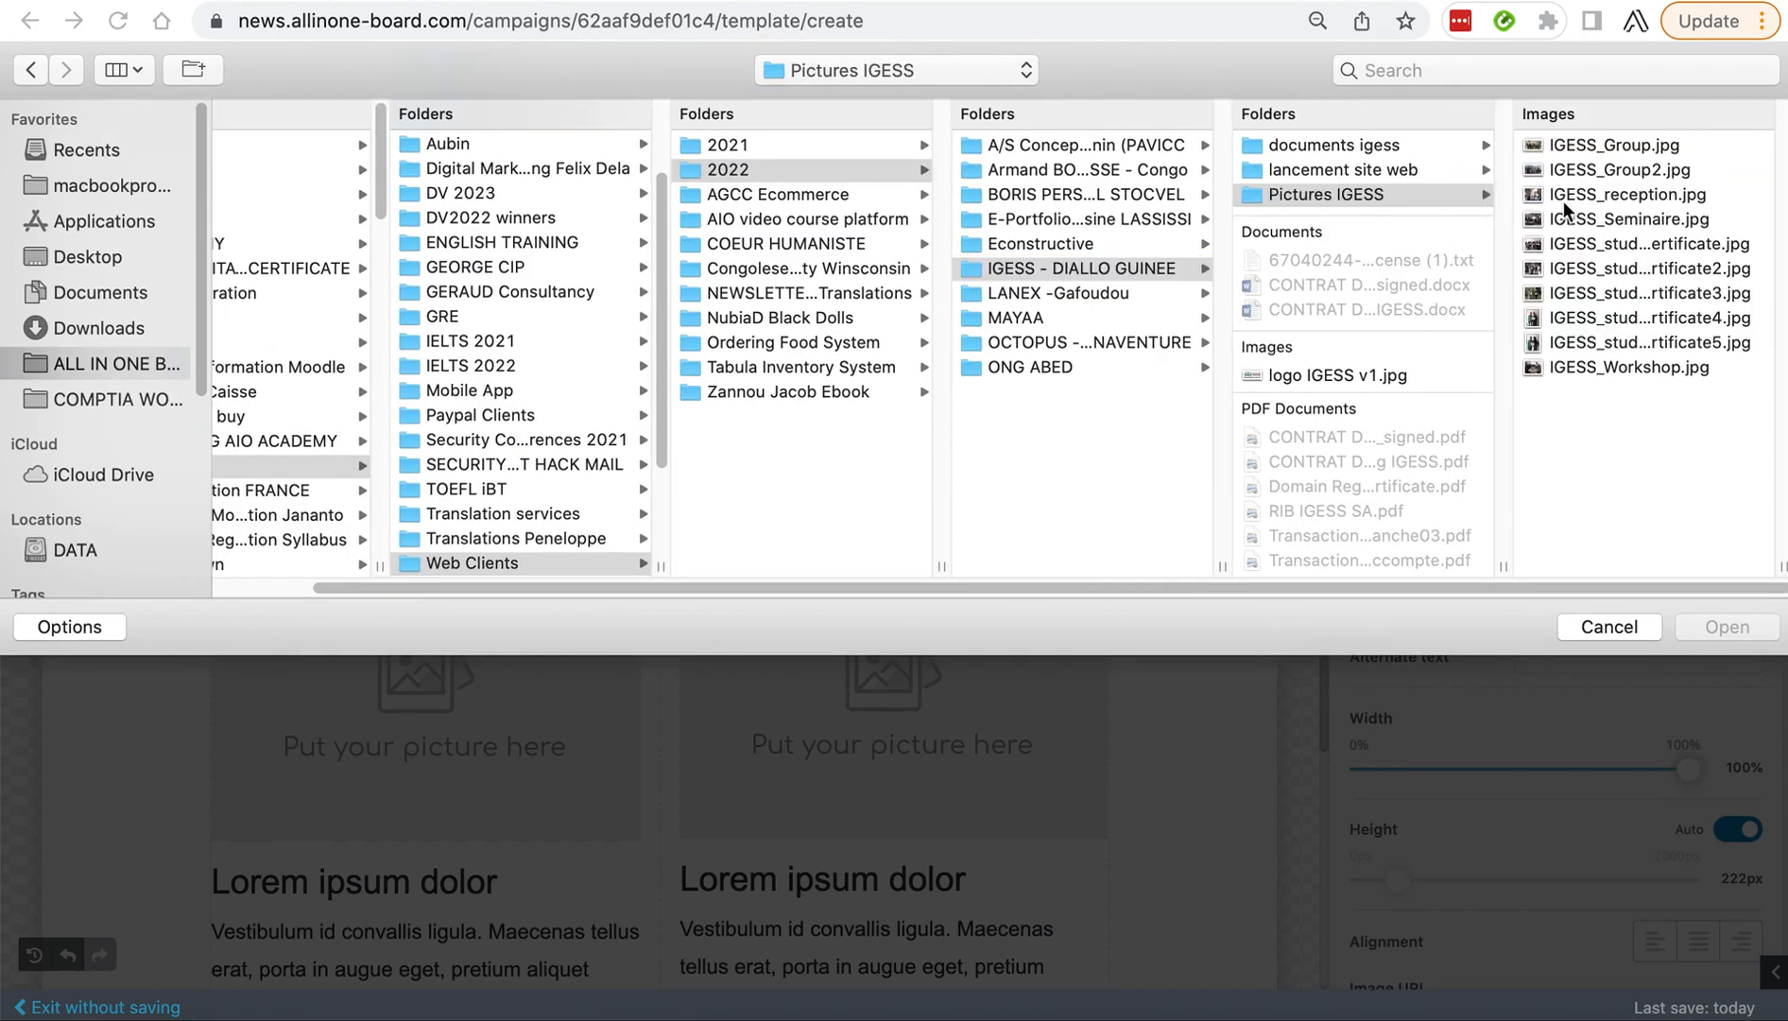
click(1292, 172)
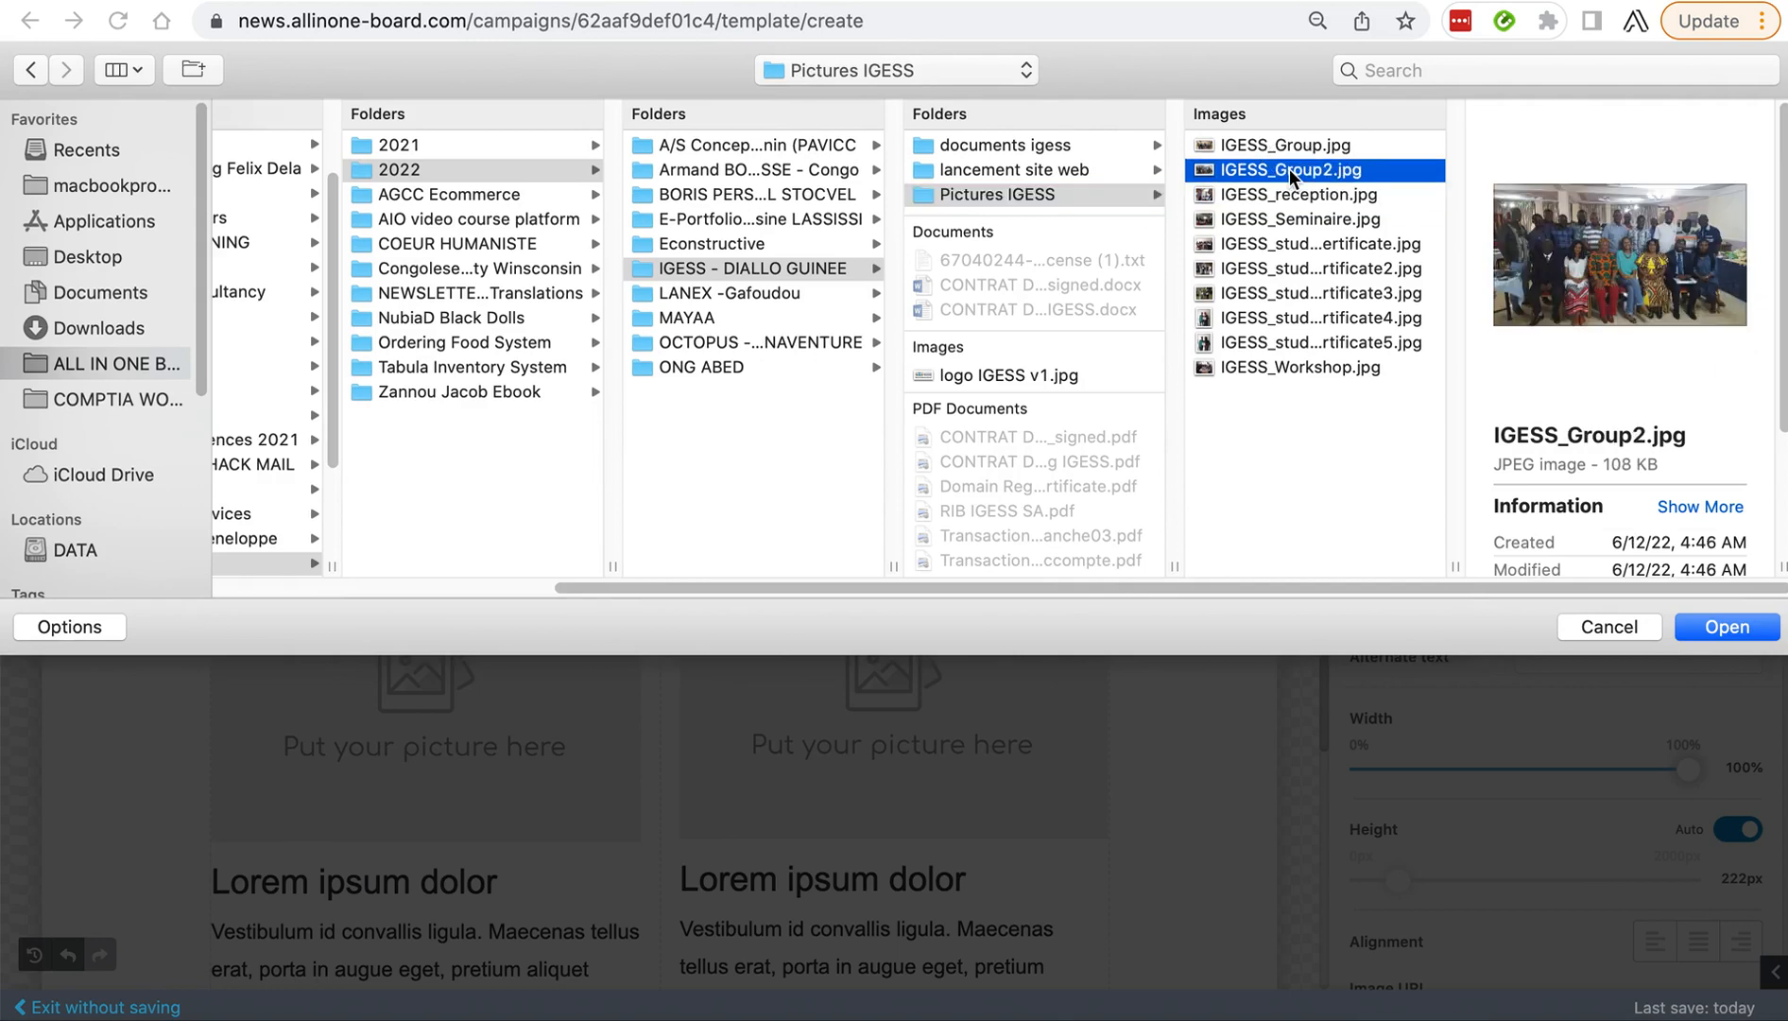
click(1292, 150)
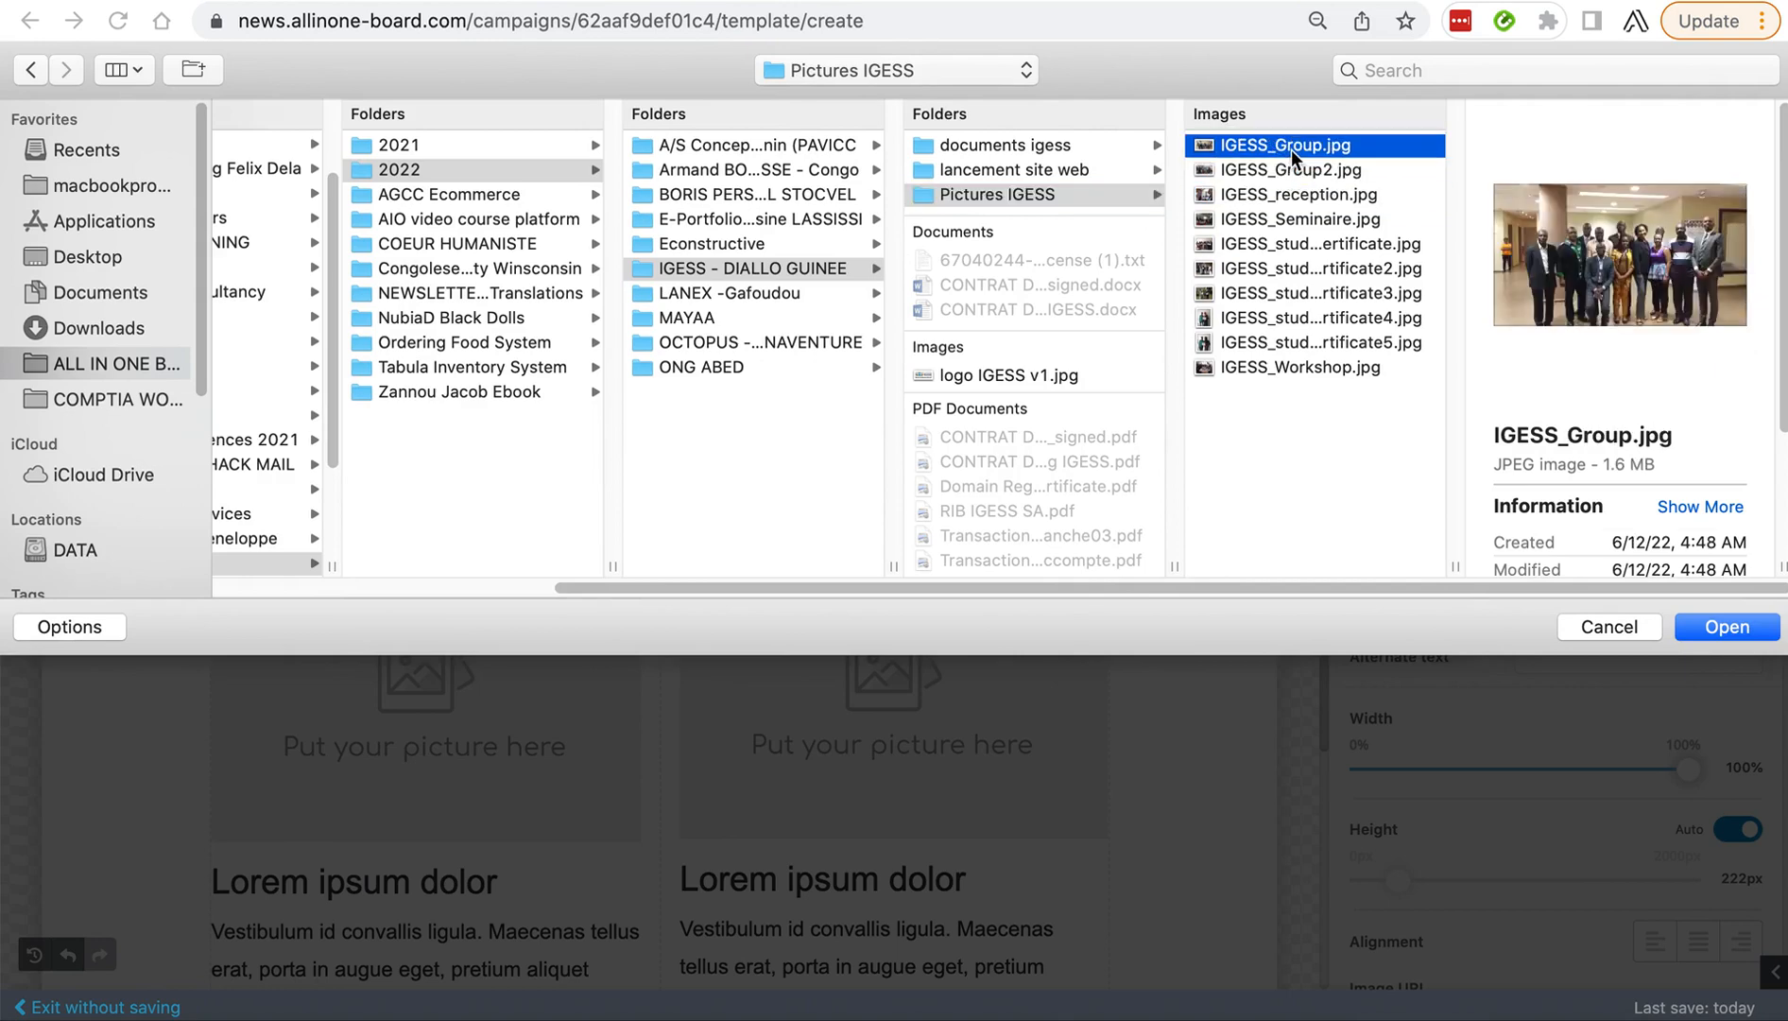
click(1713, 623)
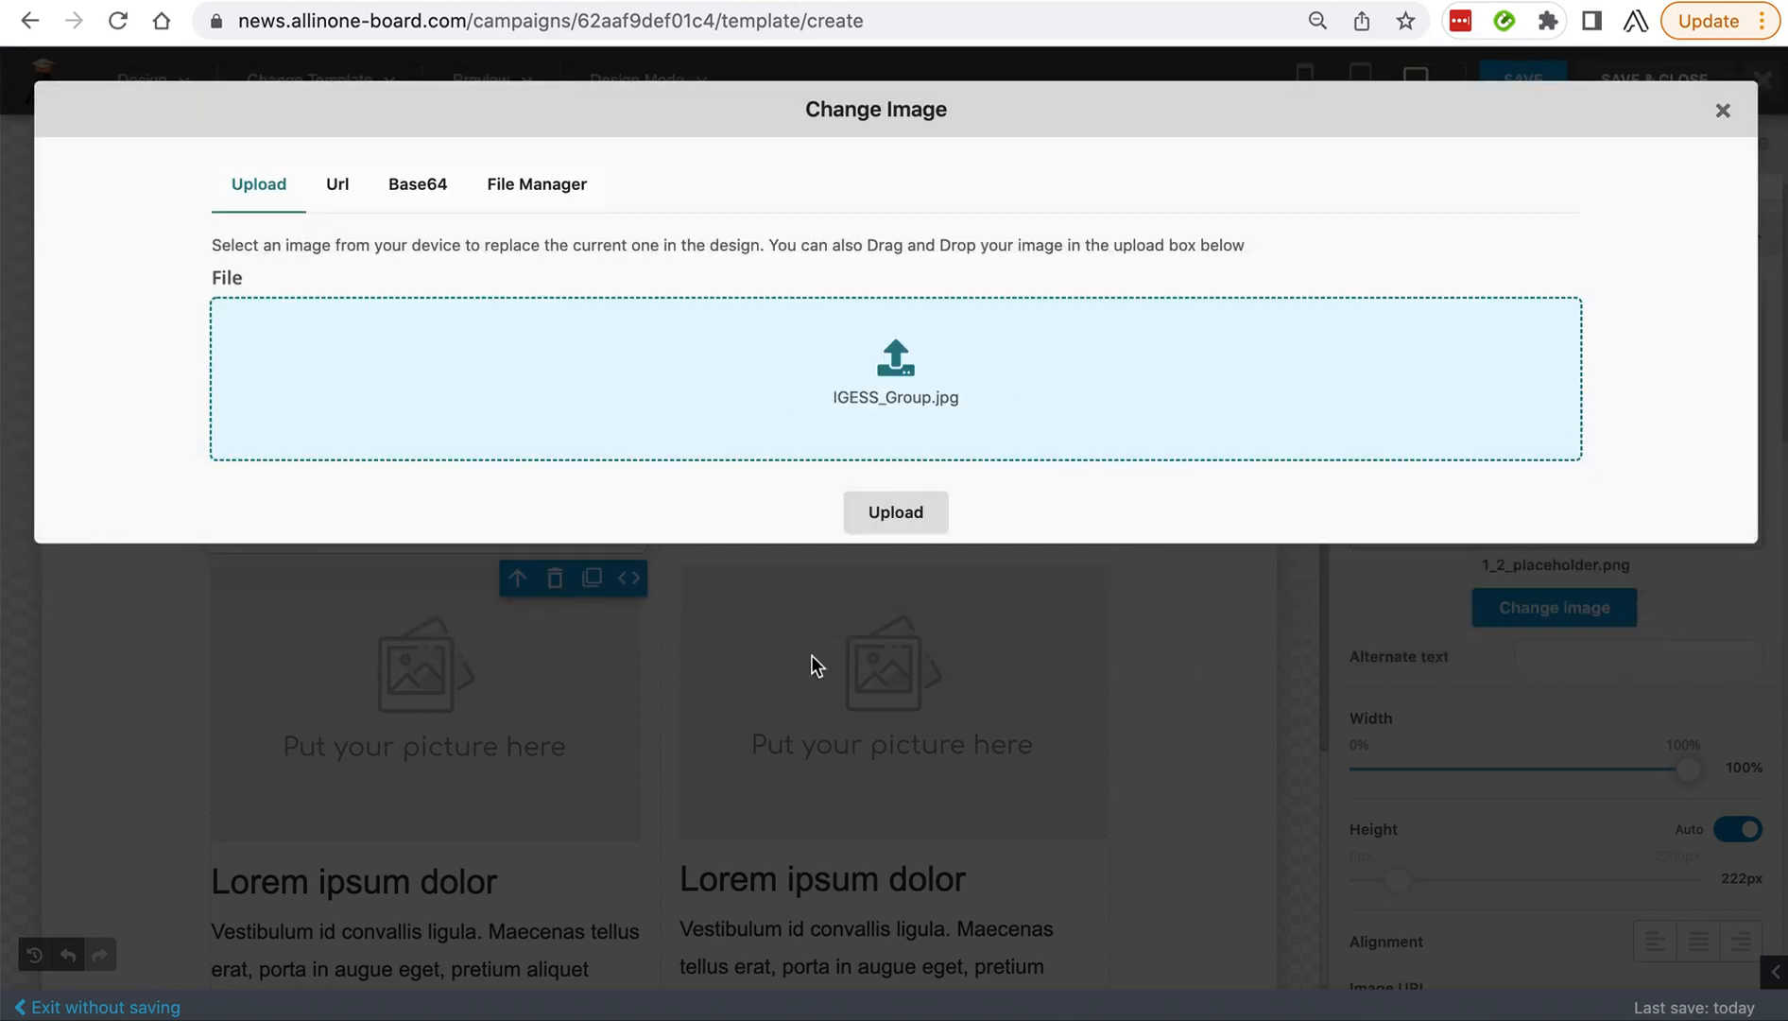
click(868, 516)
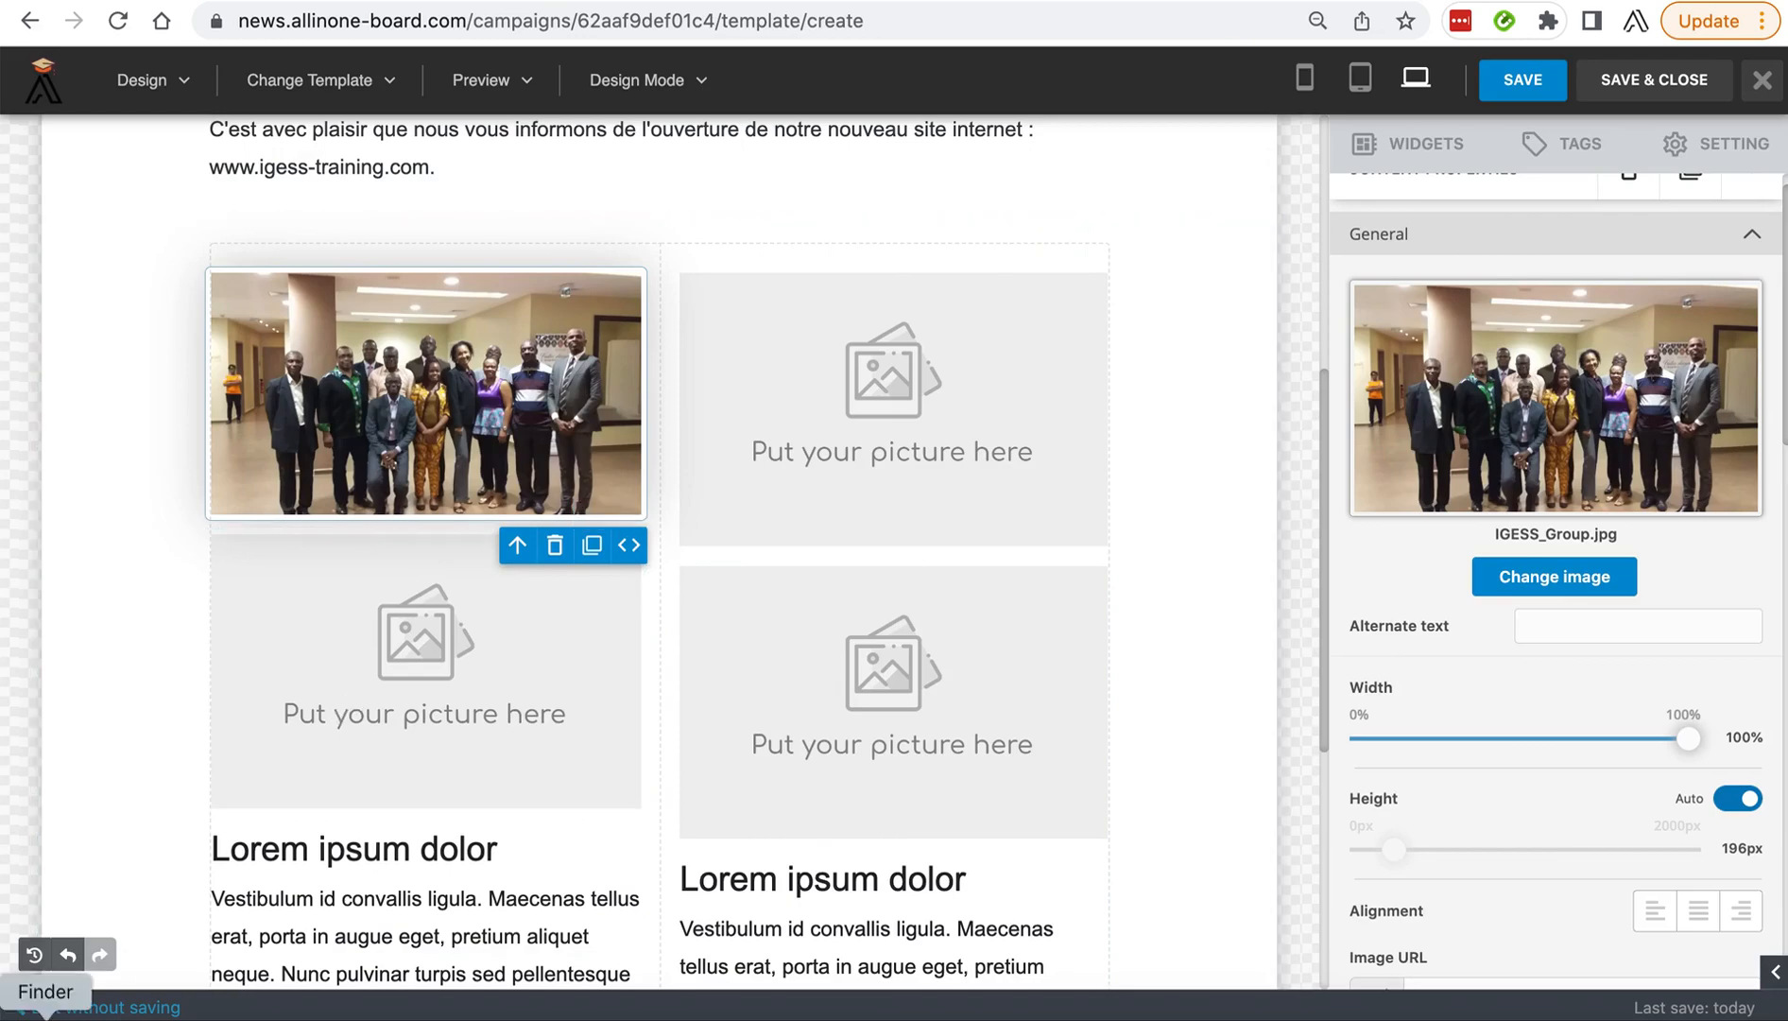
Switch to Finder and browse from ALL IN ONE BENIN through Clients, Web Clients and 2022 to the IGESS client folder.
click(43, 1013)
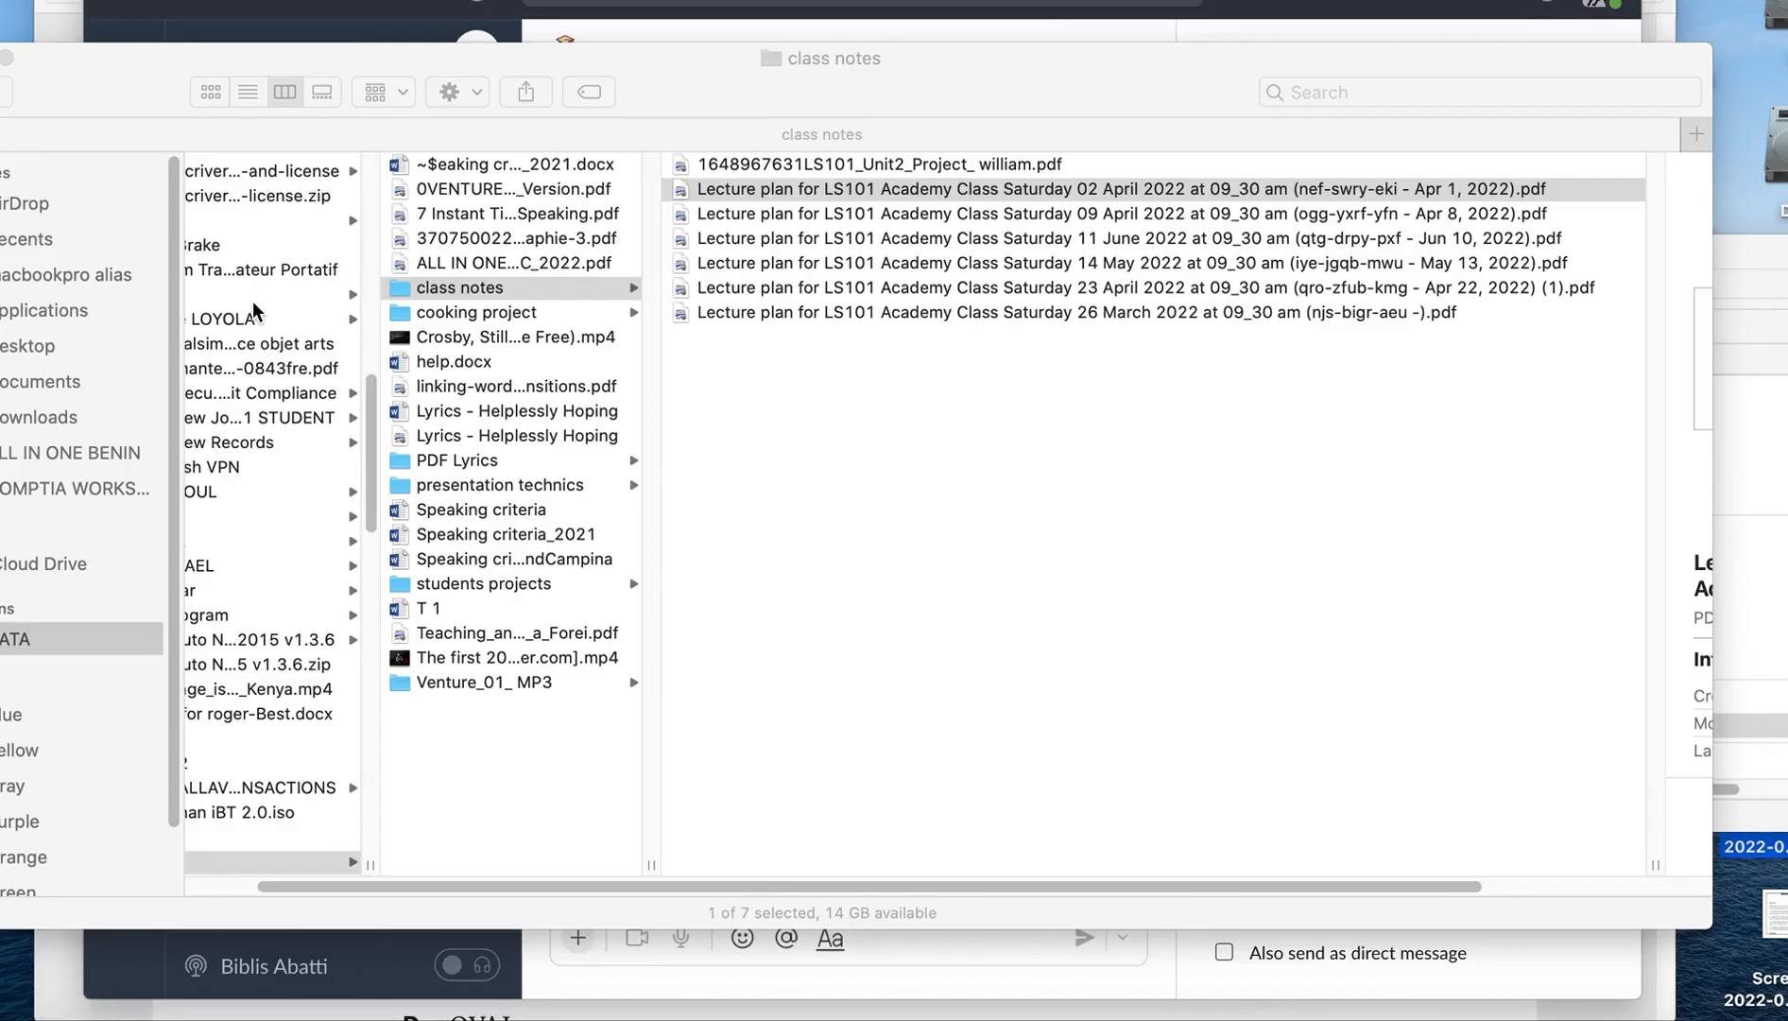
drag(167, 79, 437, 70)
click(349, 452)
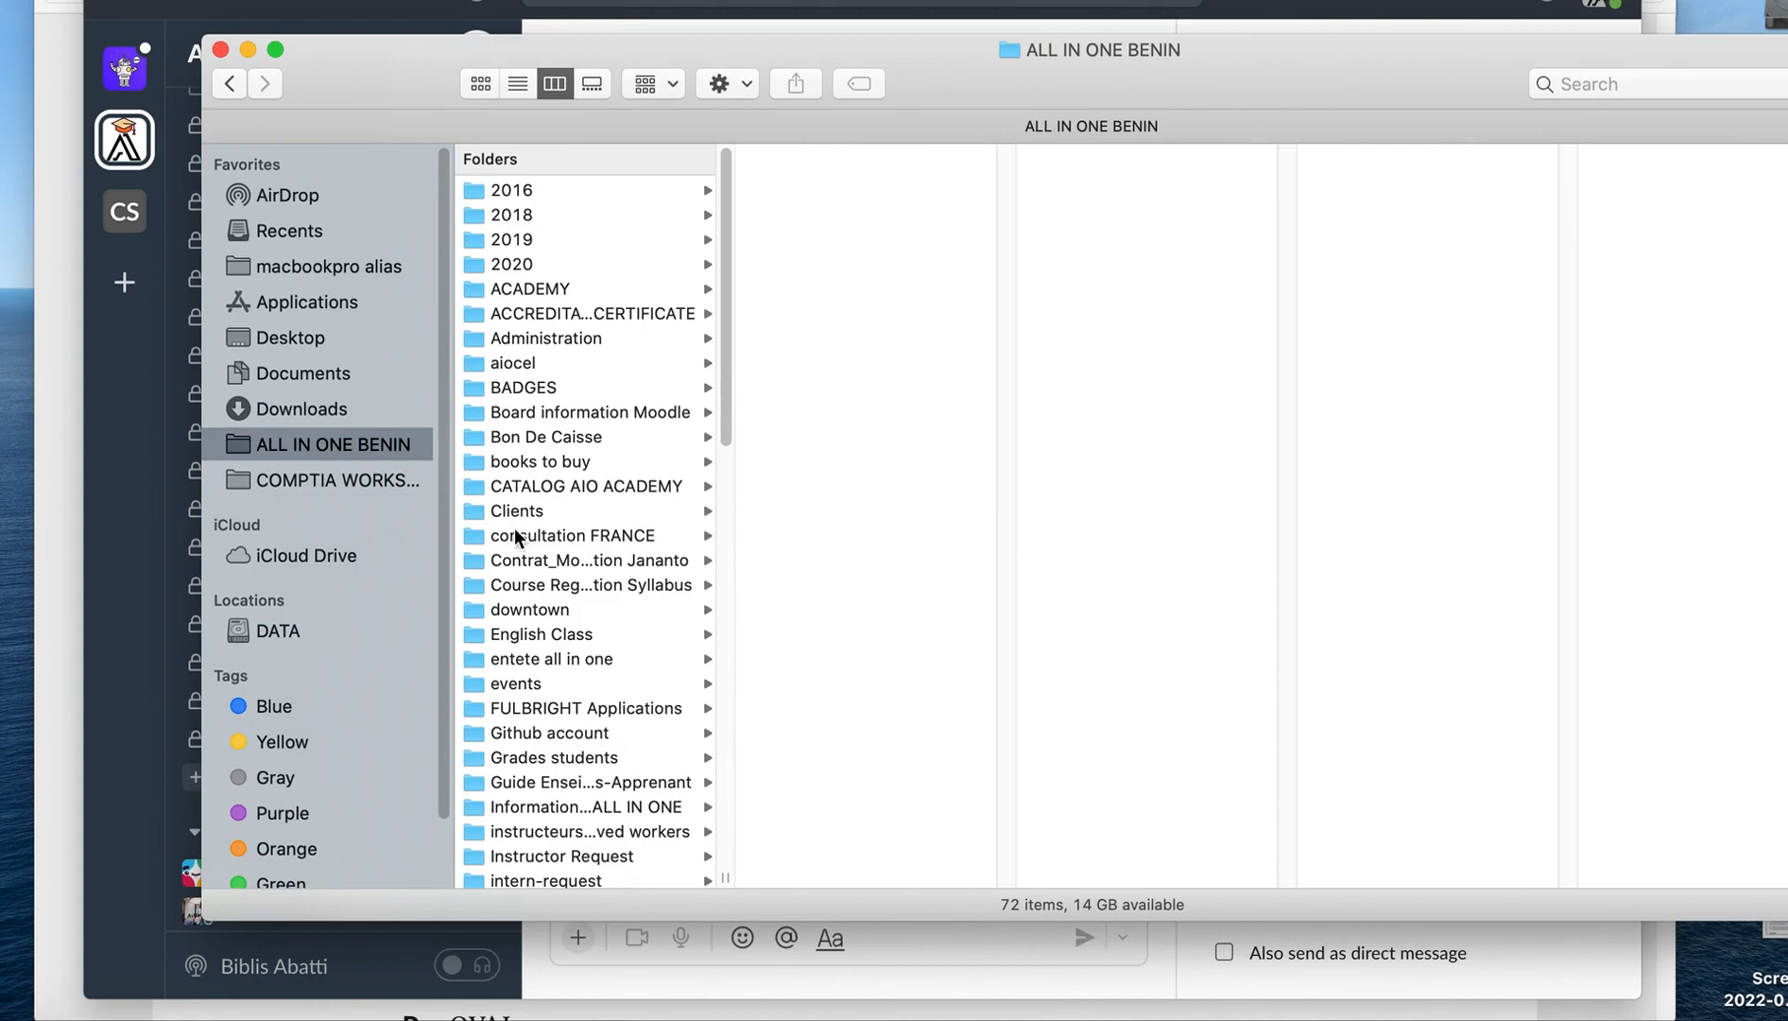
click(515, 511)
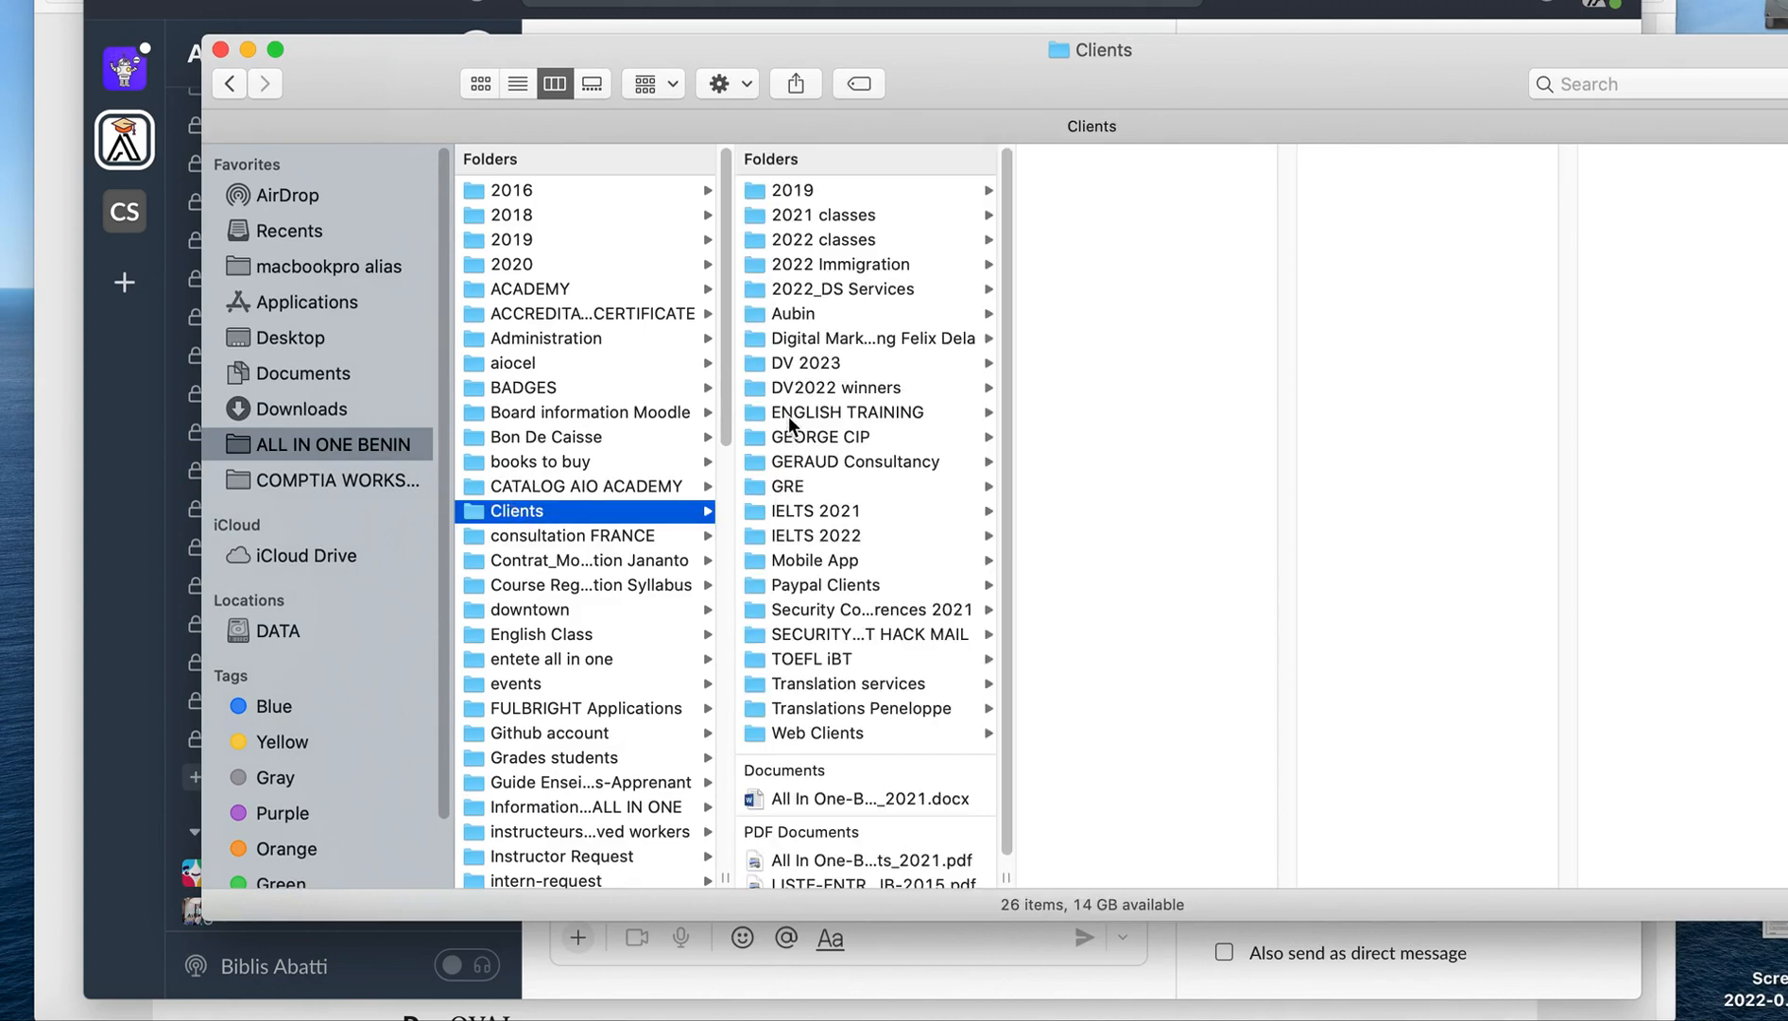
click(801, 733)
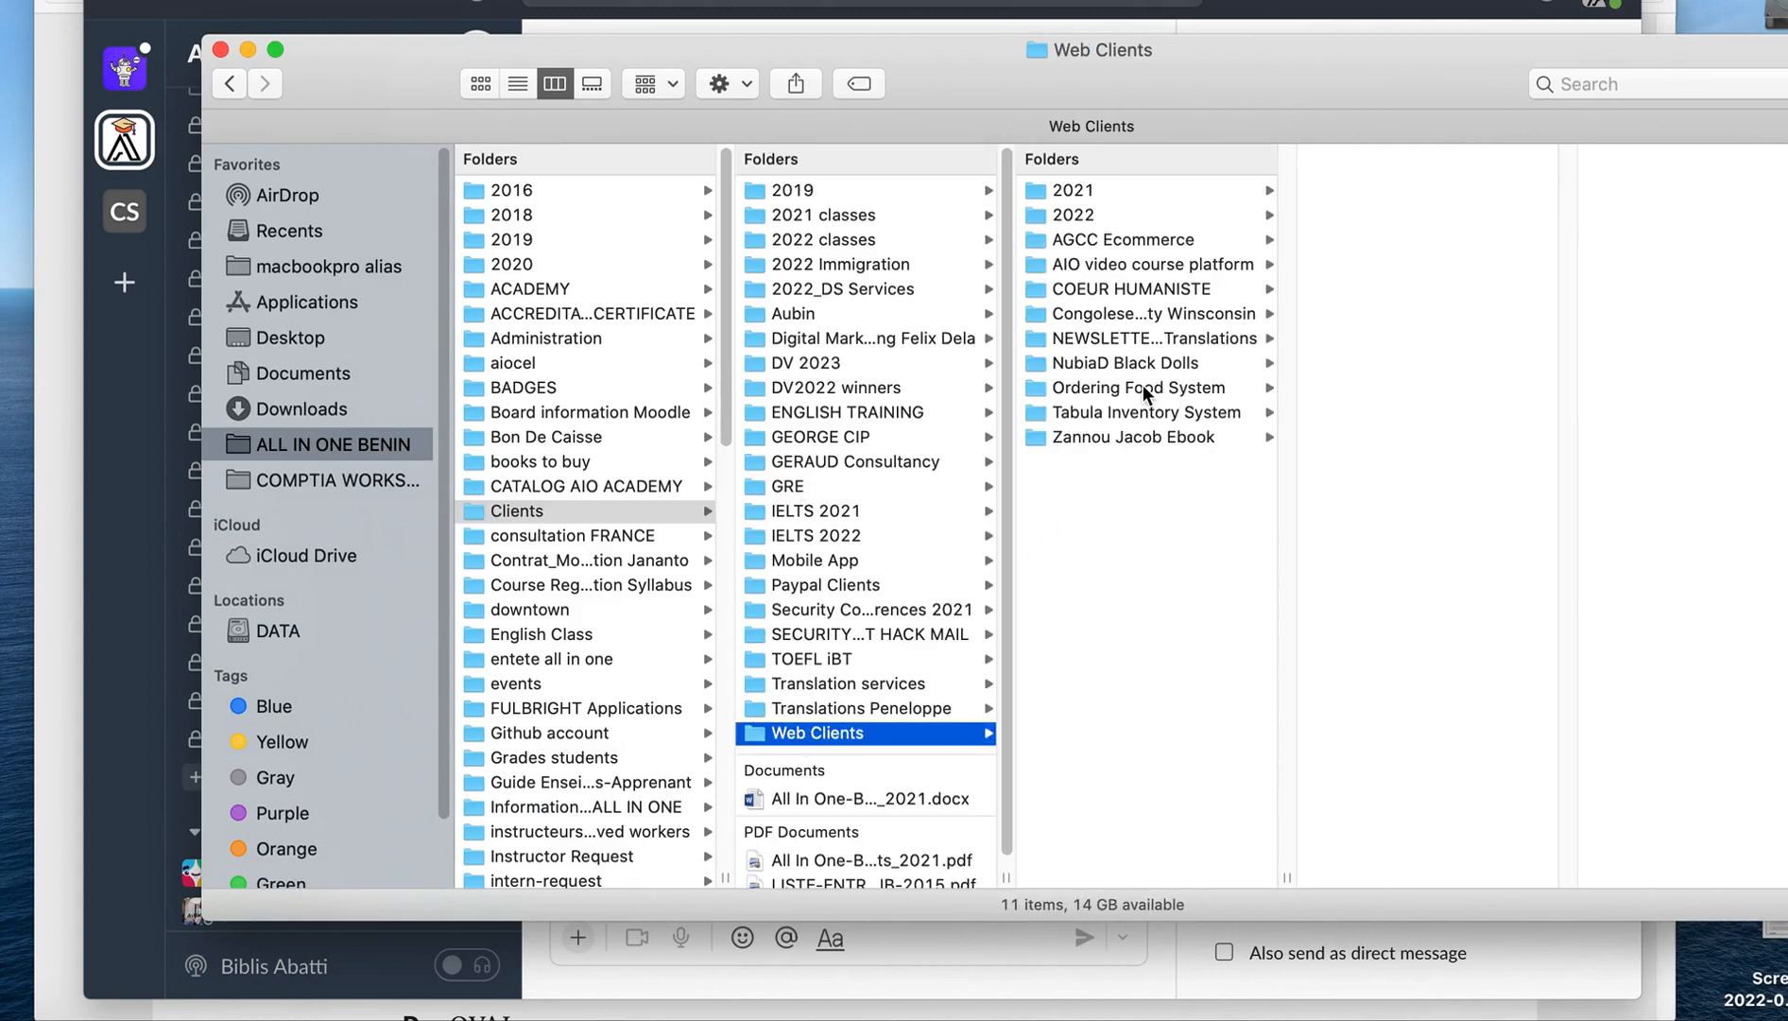
click(1077, 216)
double_click(1229, 82)
click(1172, 342)
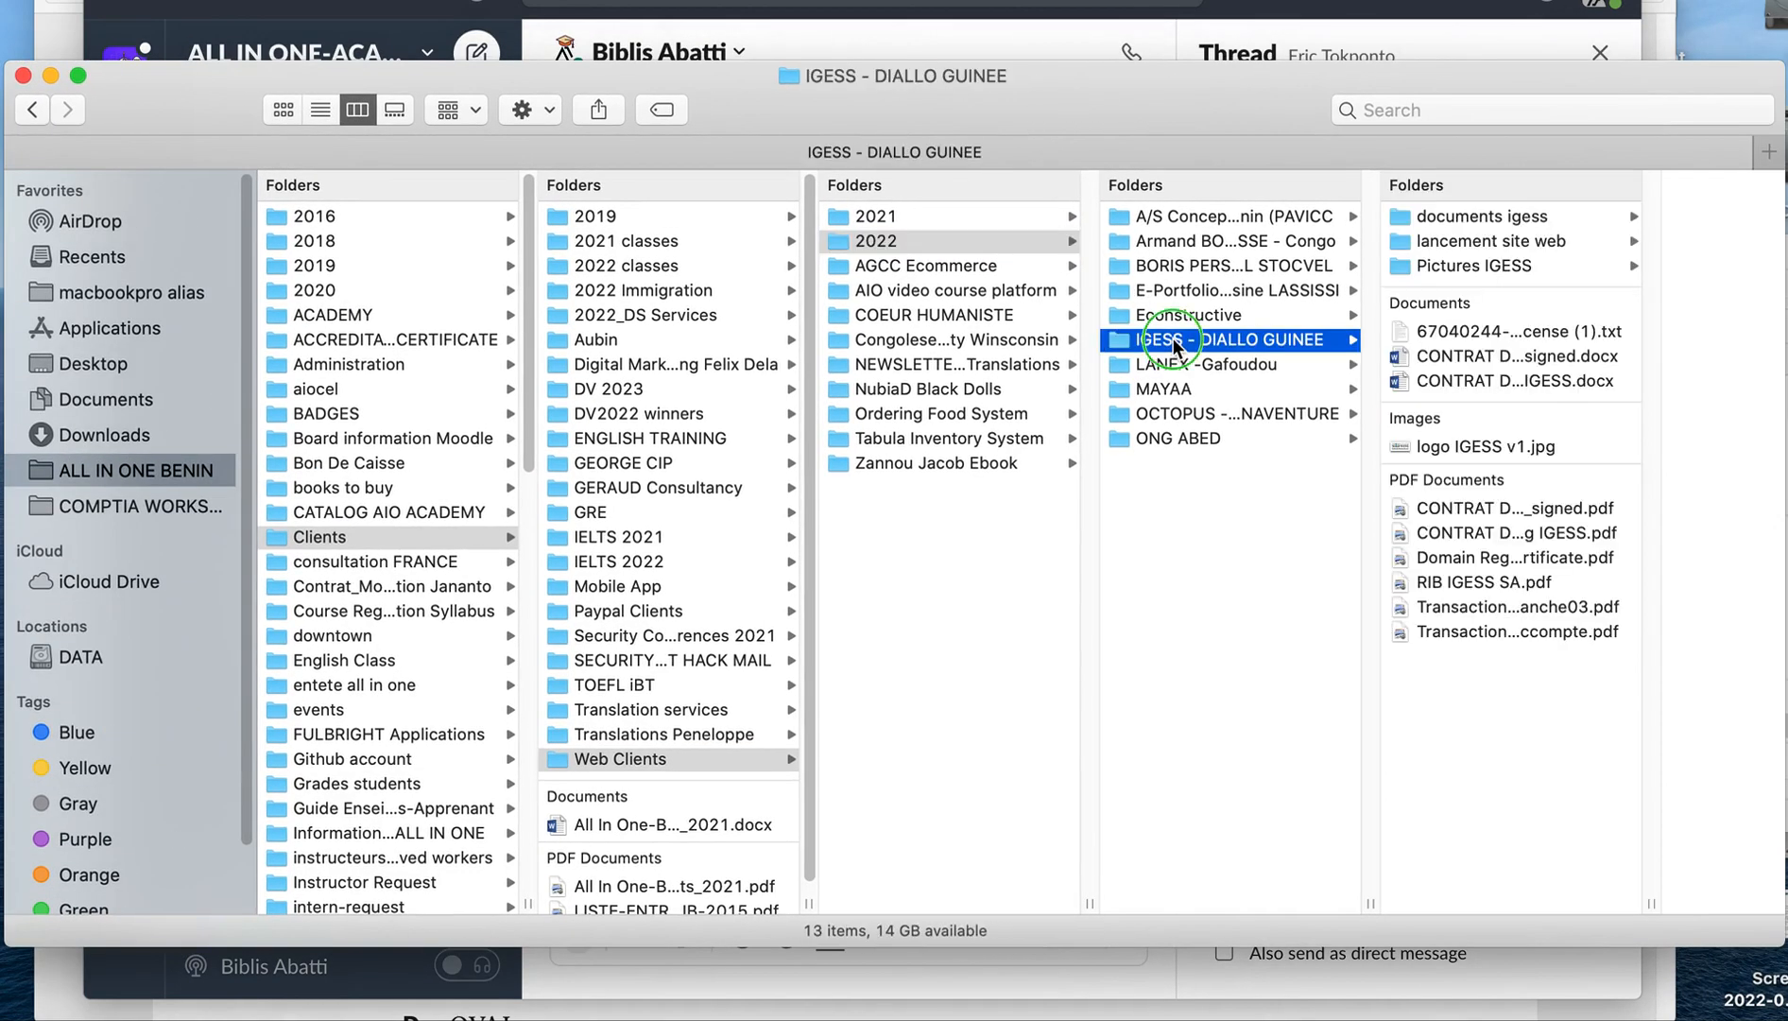
Open the IGESS client folder in a new Finder tab and close the extra tab.
right_click(1173, 342)
click(1204, 350)
drag(1099, 78, 1020, 87)
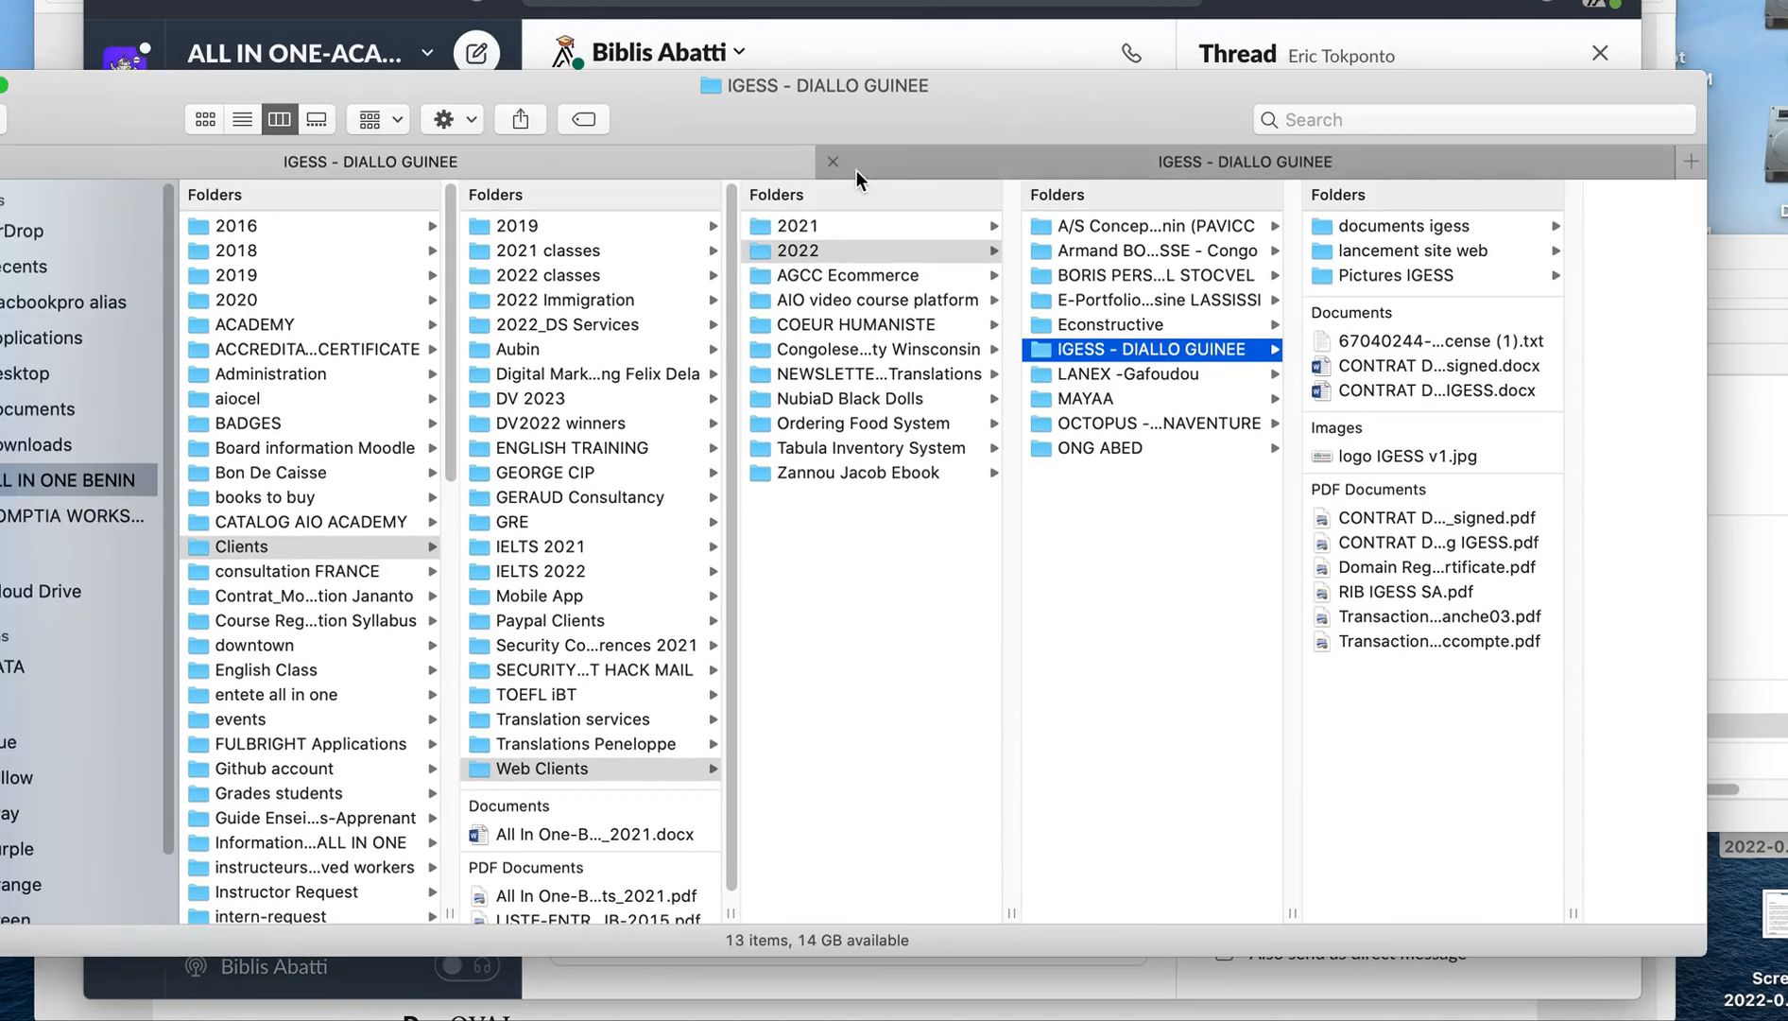
drag(67, 117, 315, 121)
click(190, 166)
drag(1185, 95, 869, 130)
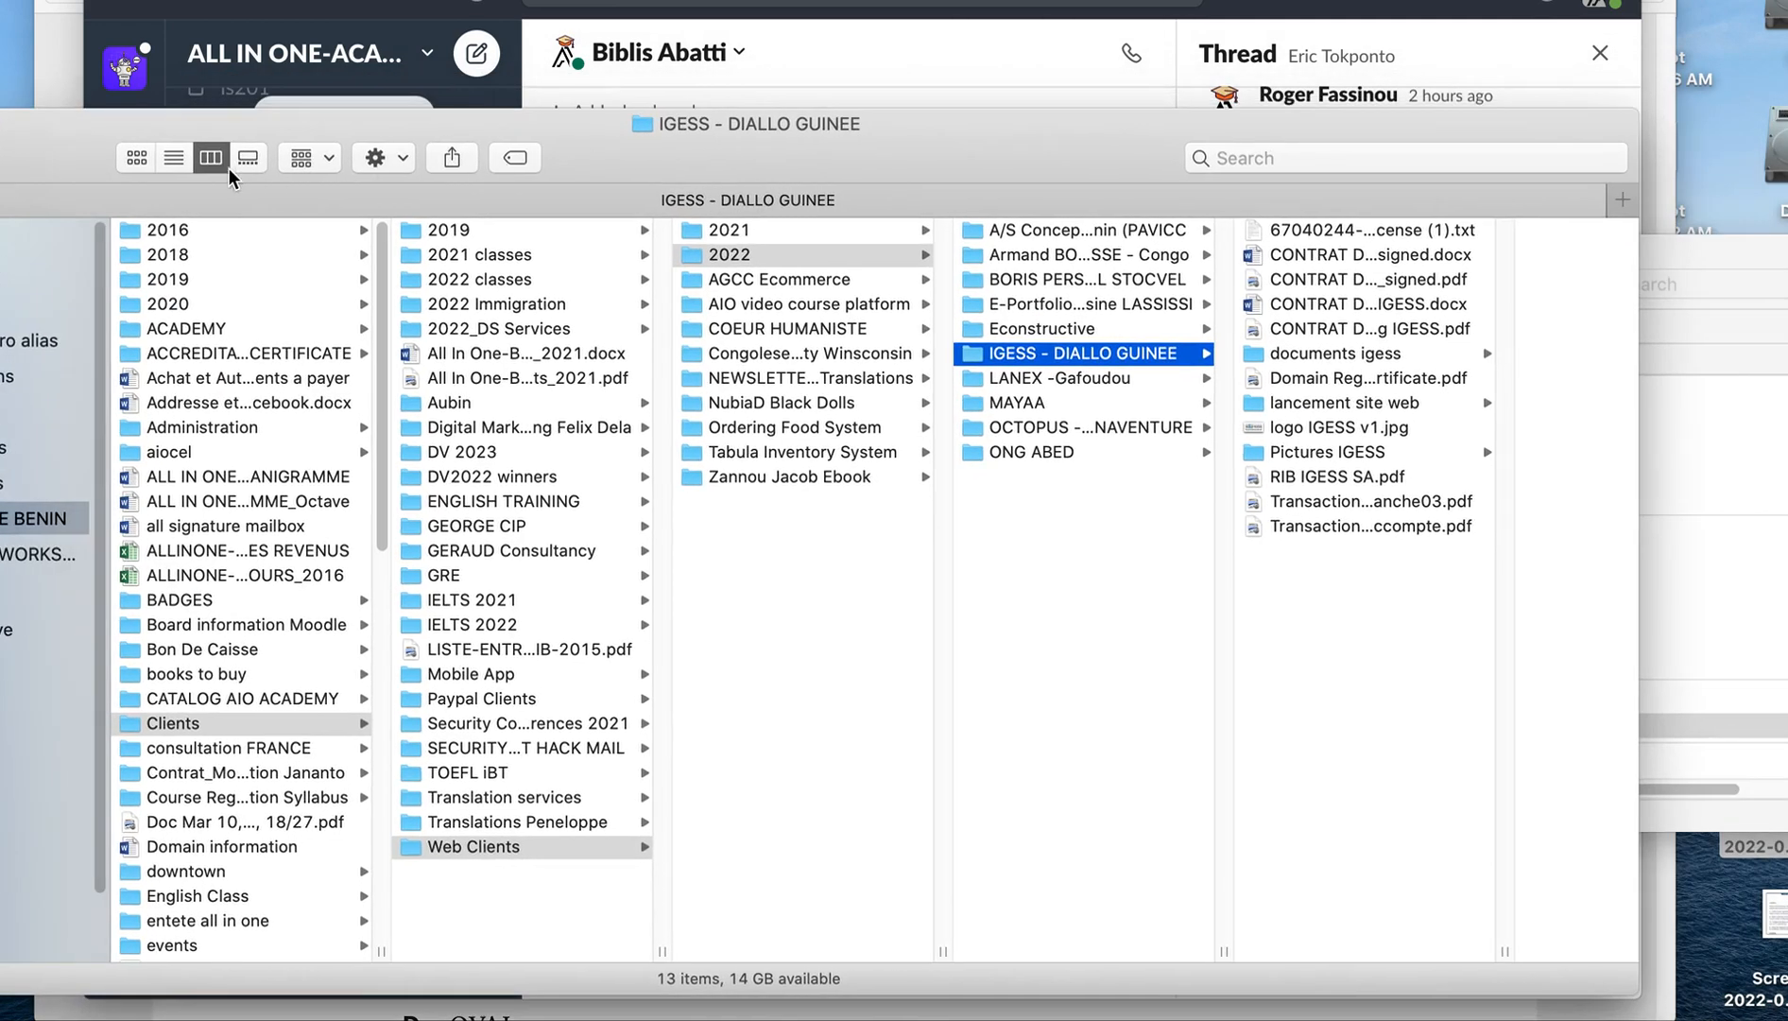
Show the client folder as icons, open its Pictures IGESS subfolder and switch the view to columns.
click(137, 158)
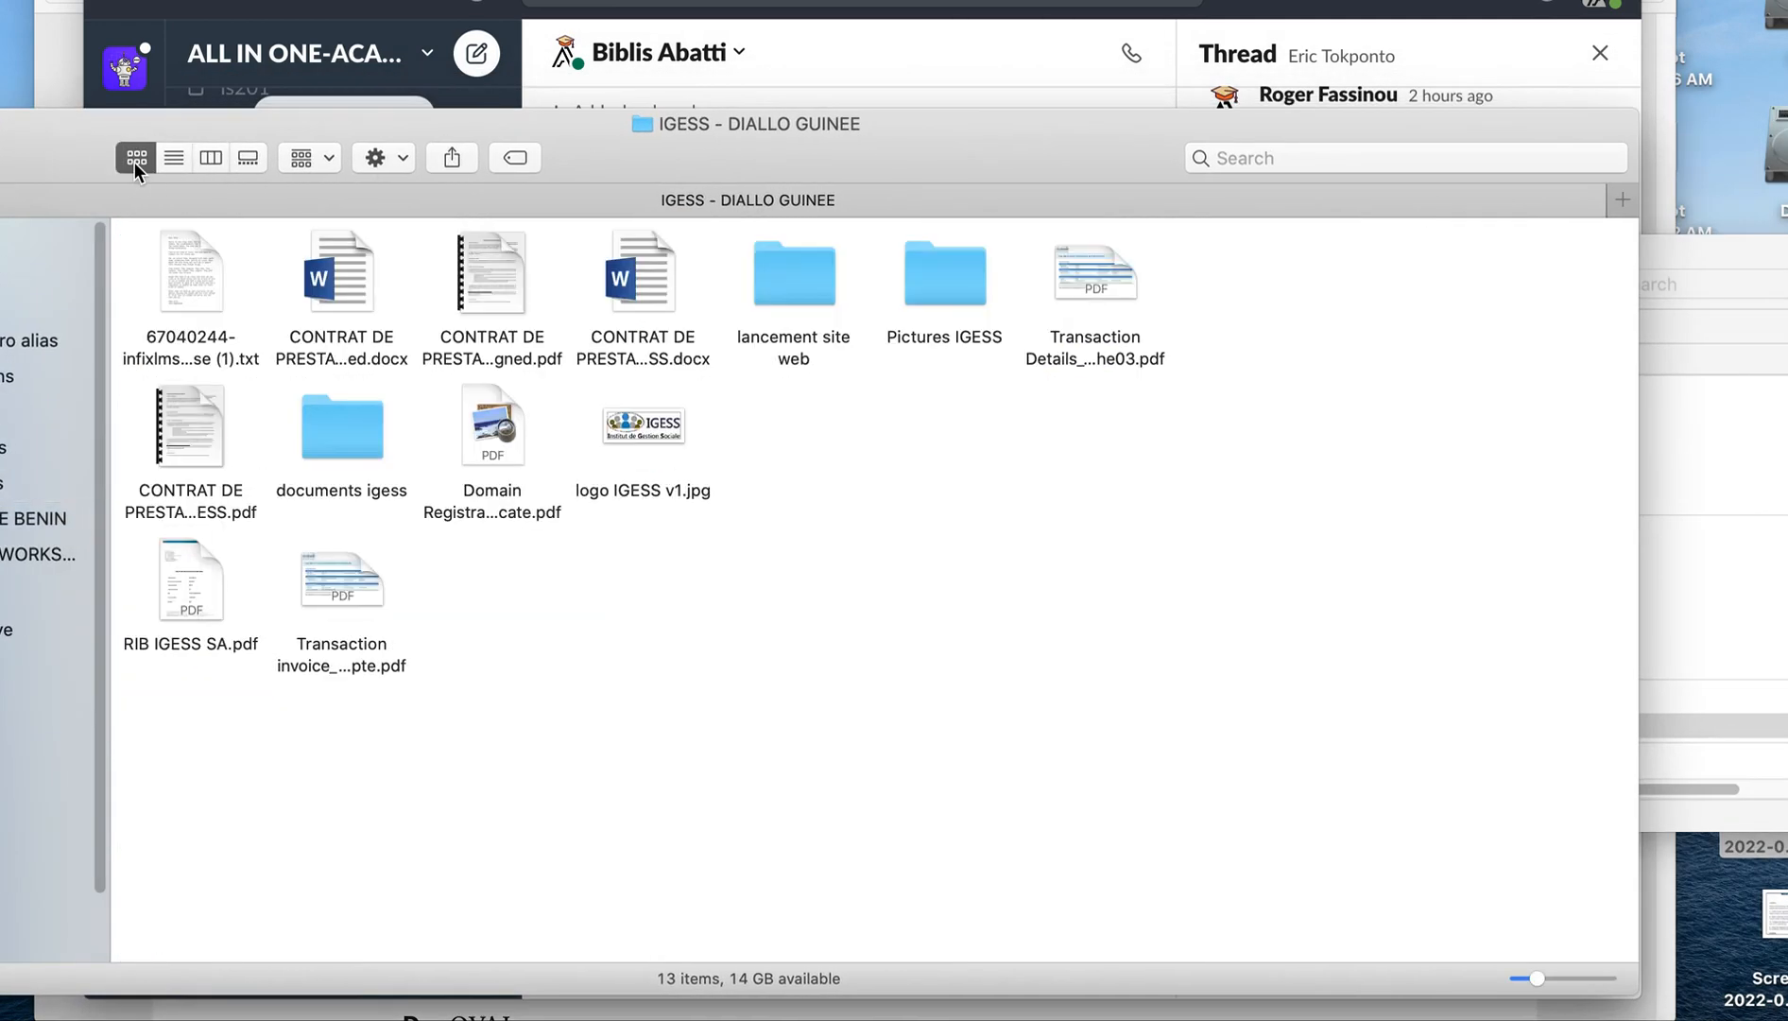
double_click(961, 284)
drag(910, 155, 1008, 95)
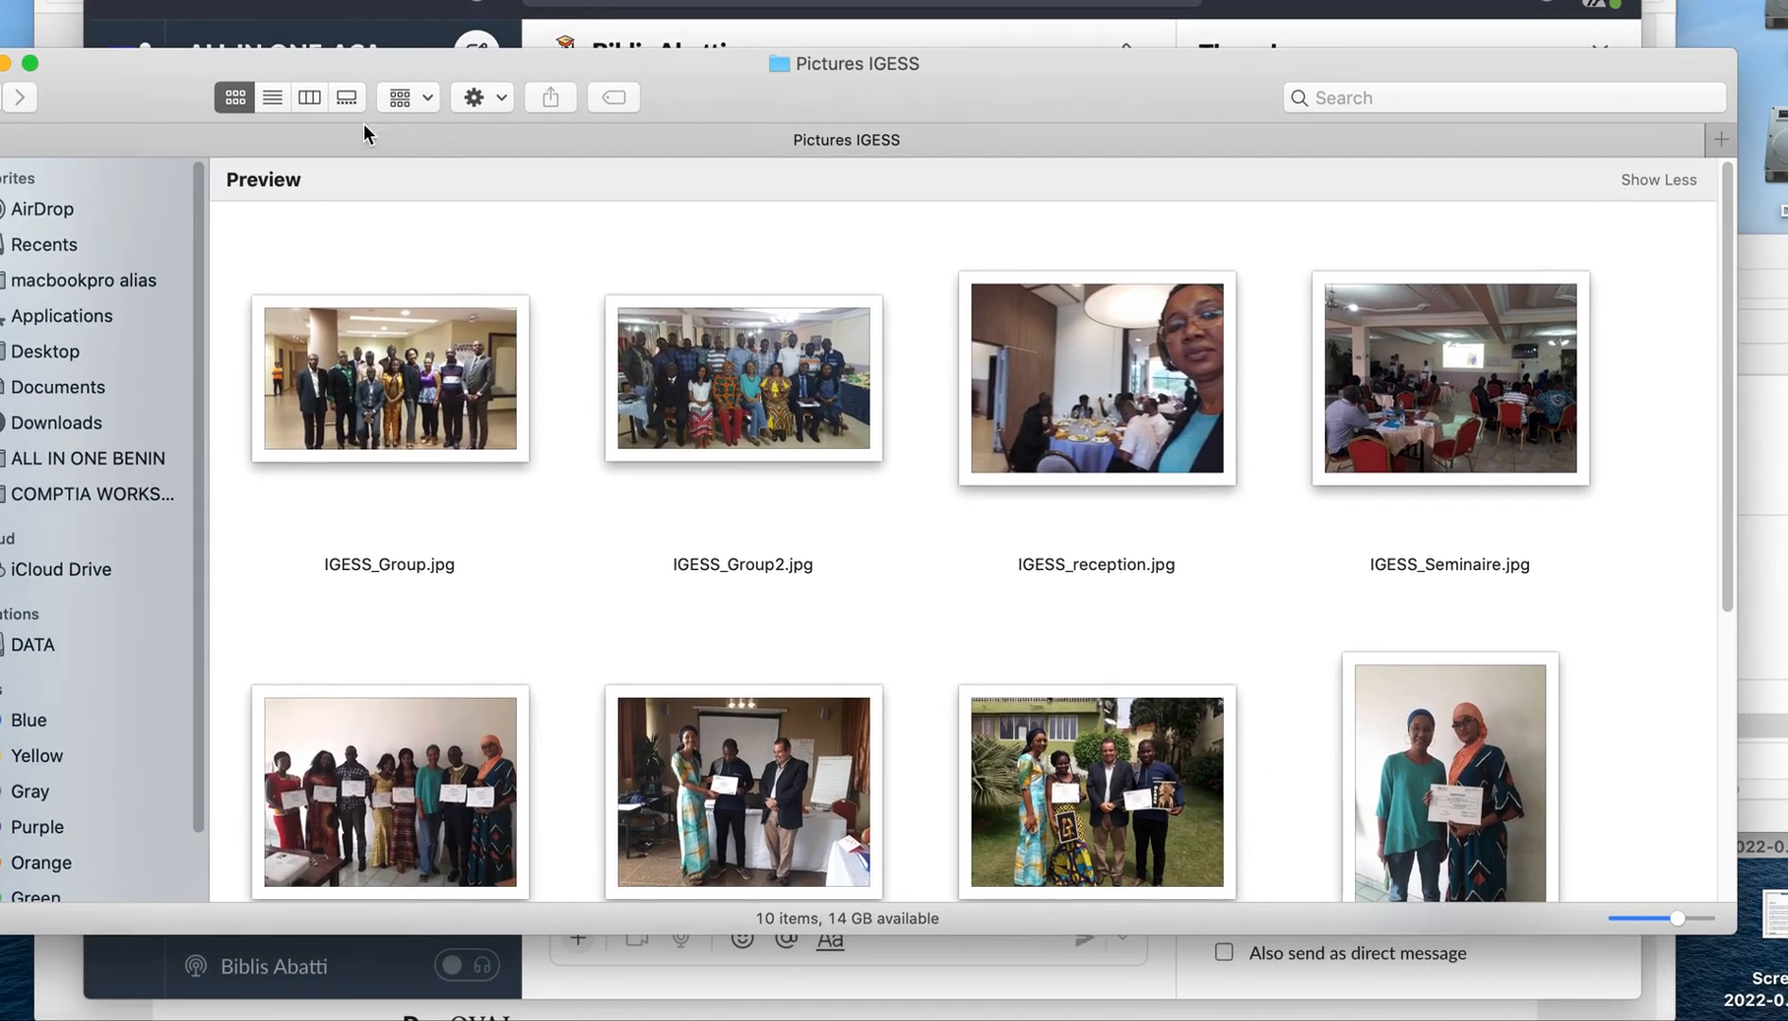
click(309, 98)
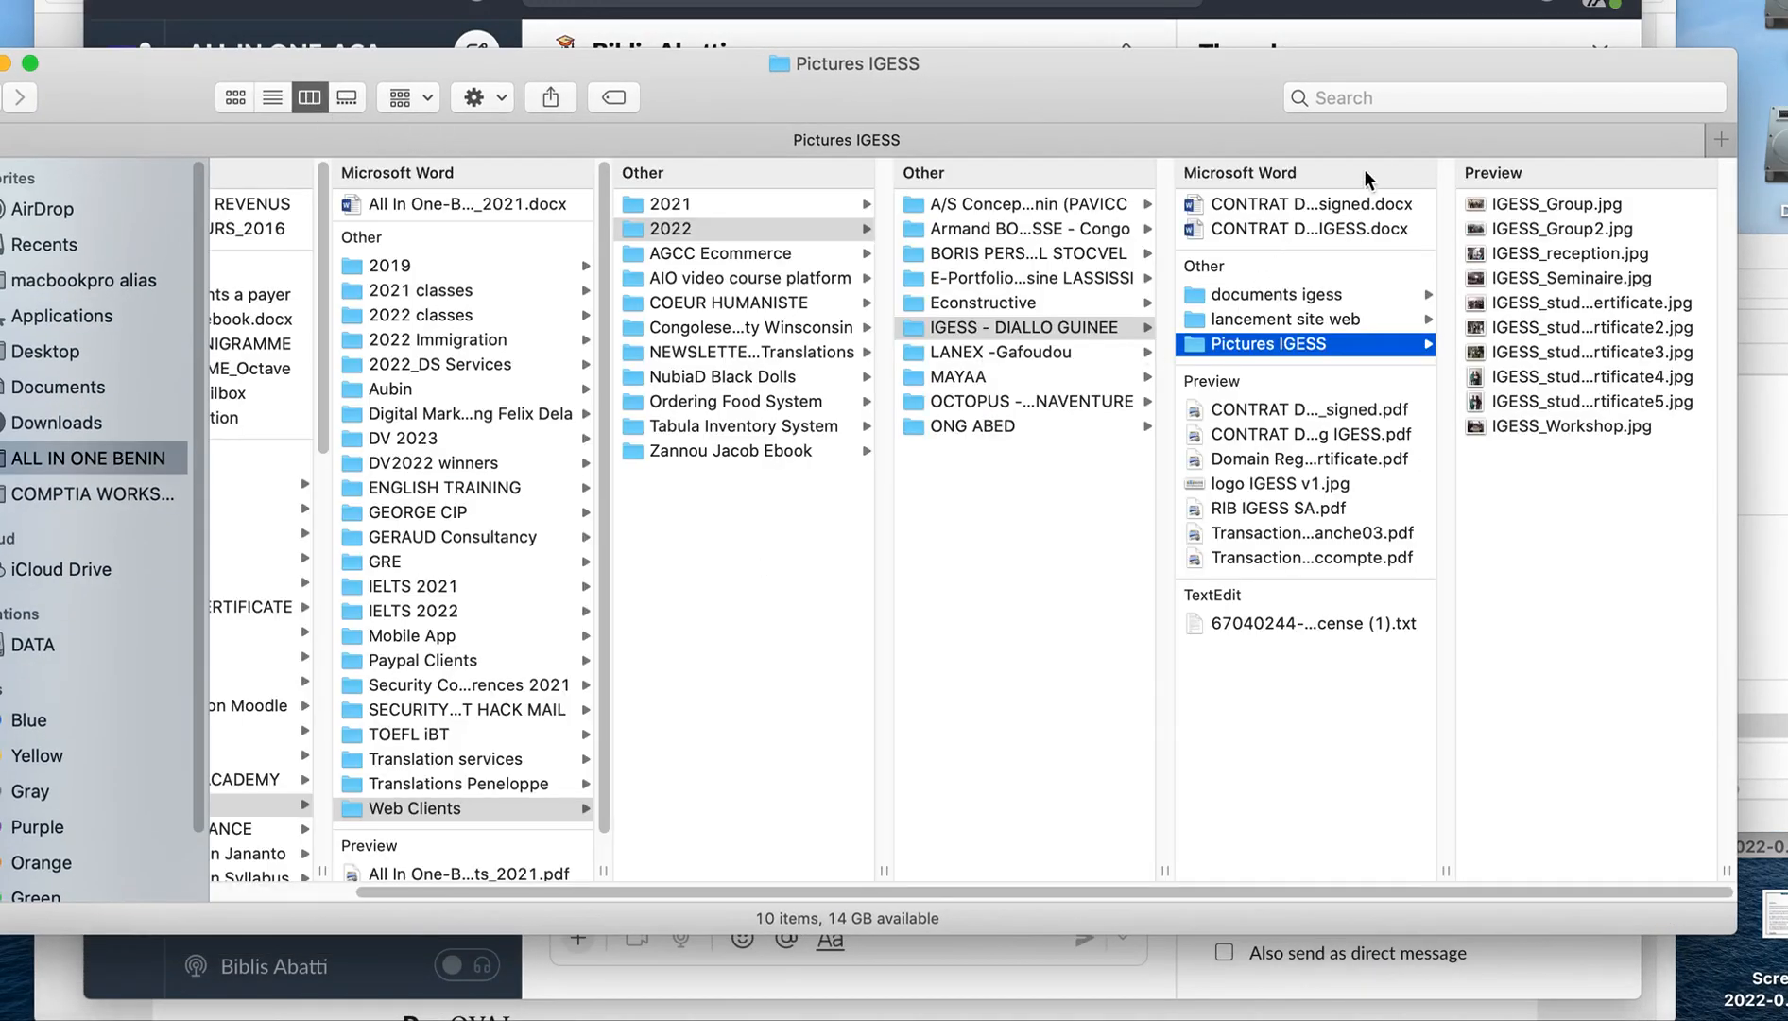
drag(1066, 131, 787, 144)
Check the file sizes of IGESS_Group2.jpg and IGESS_Group.jpg in the preview details.
click(1229, 241)
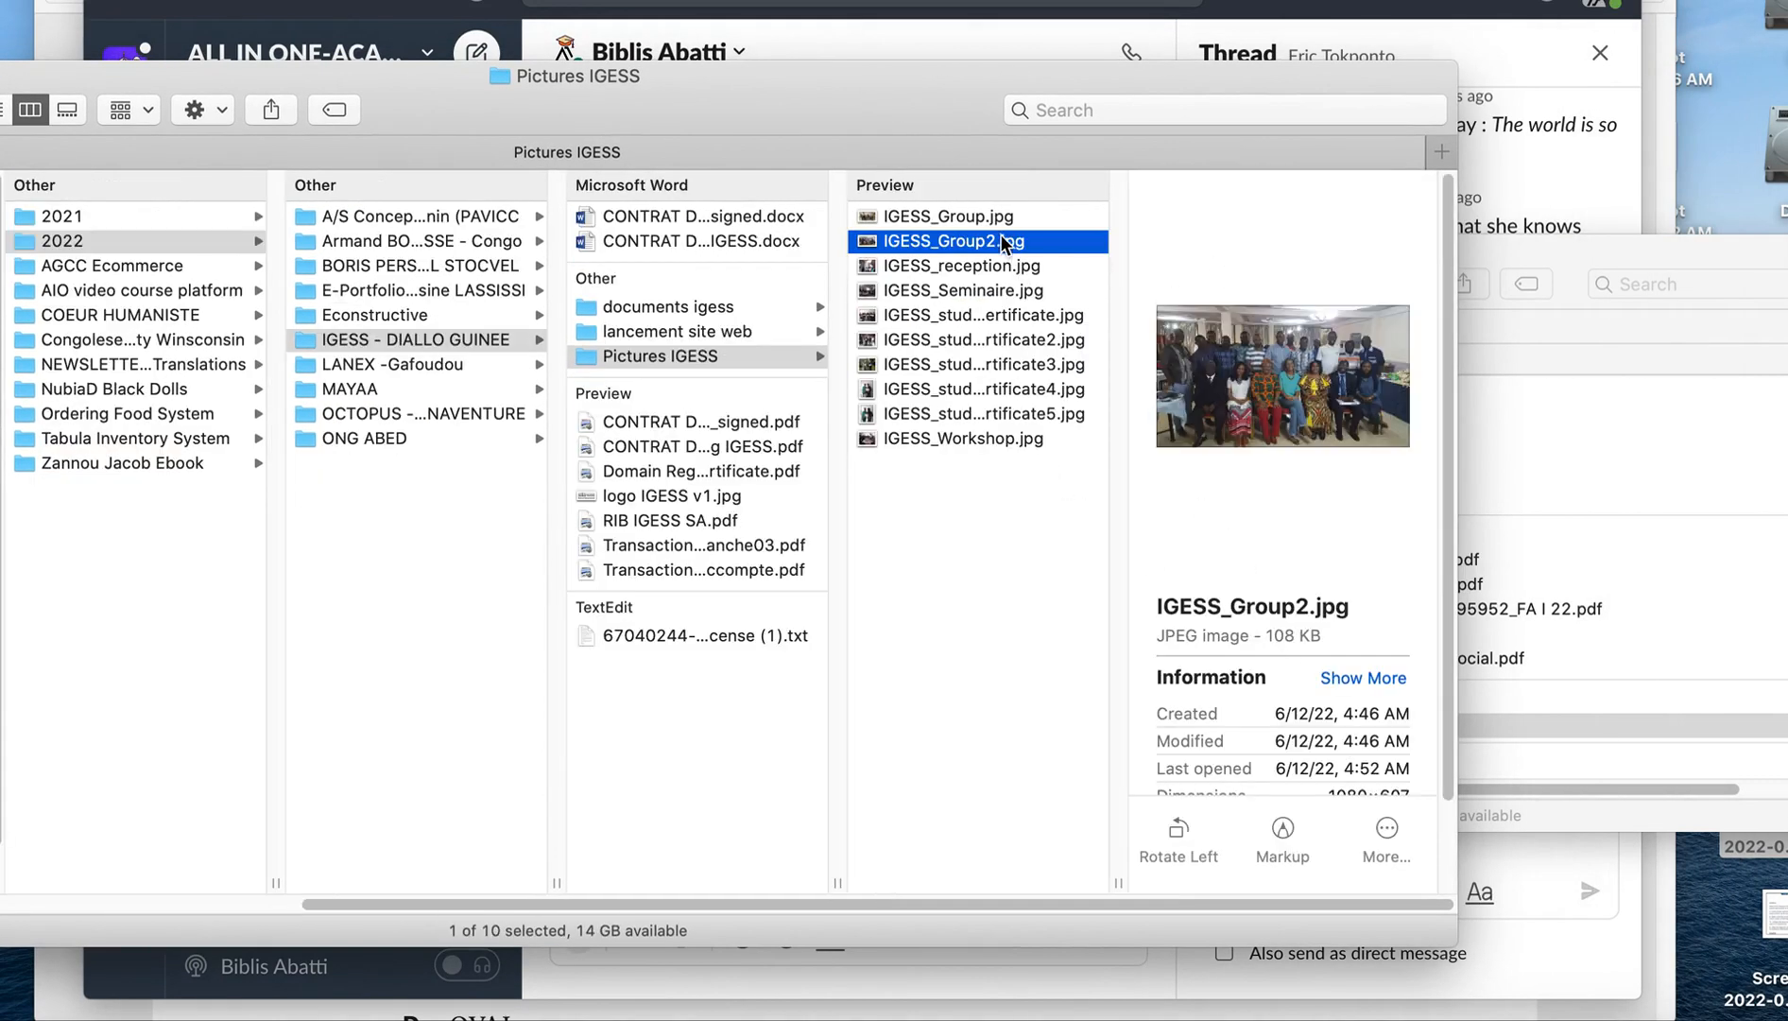
key(Up)
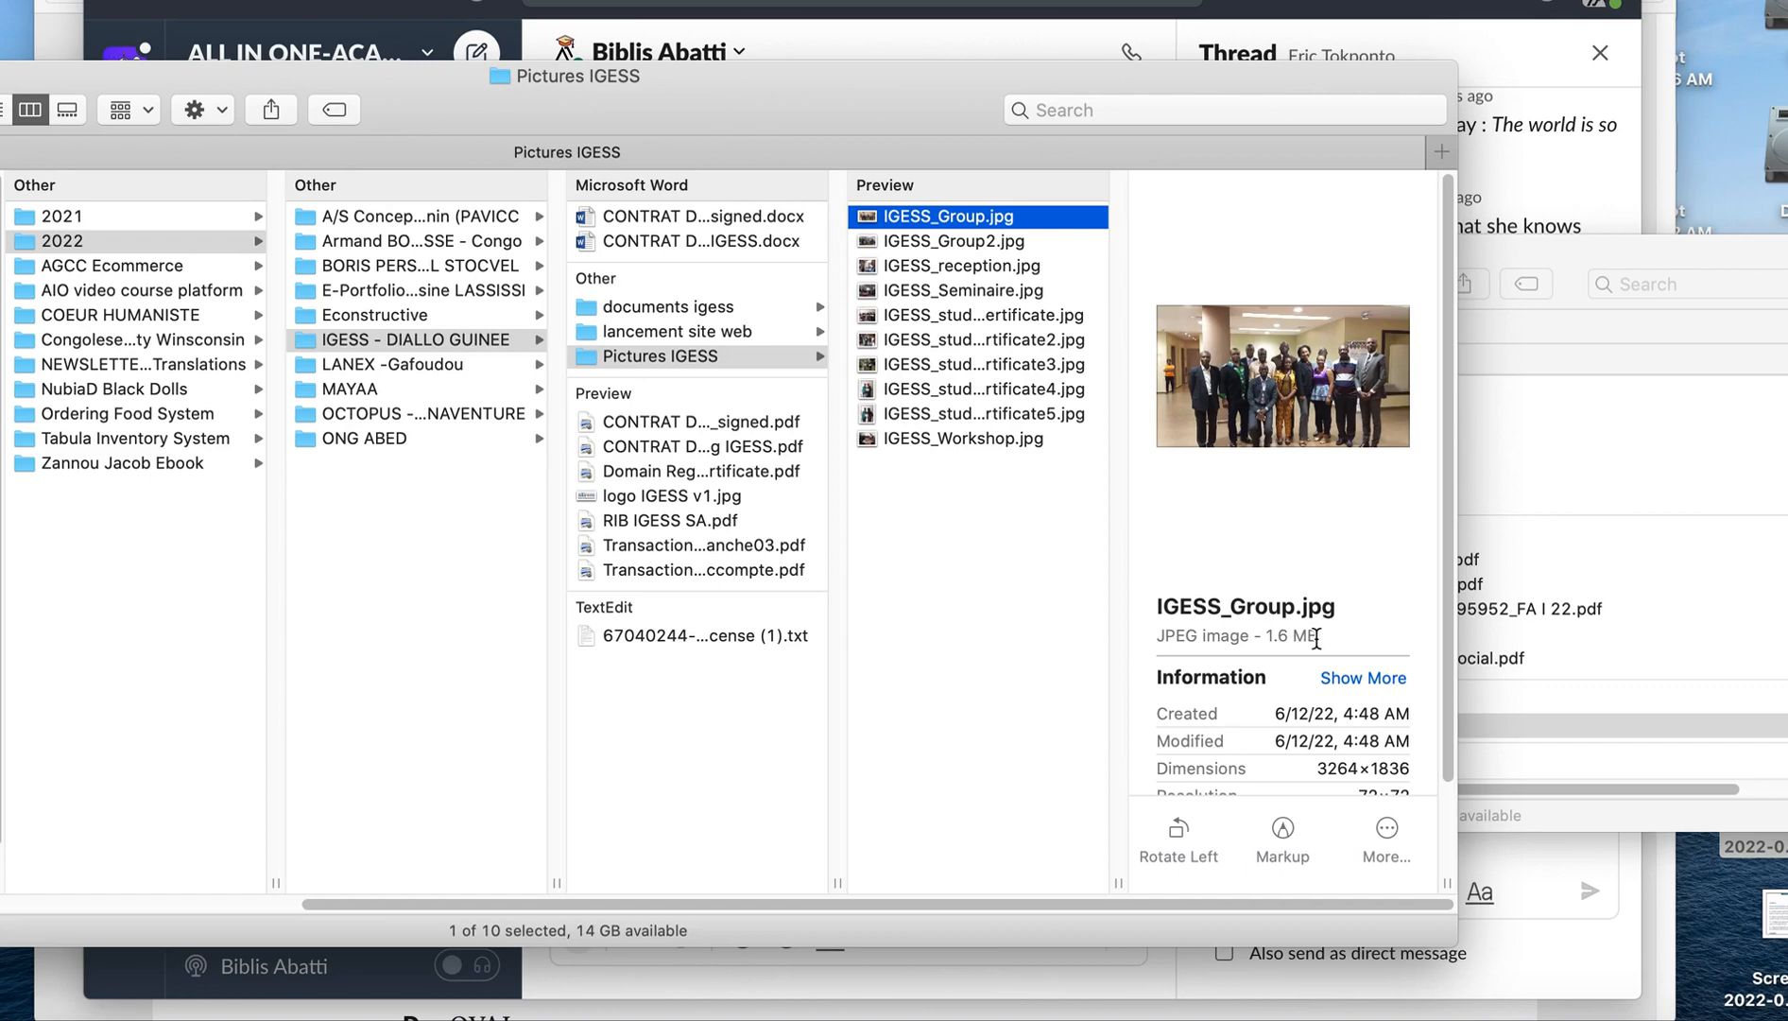
drag(1260, 635, 1326, 627)
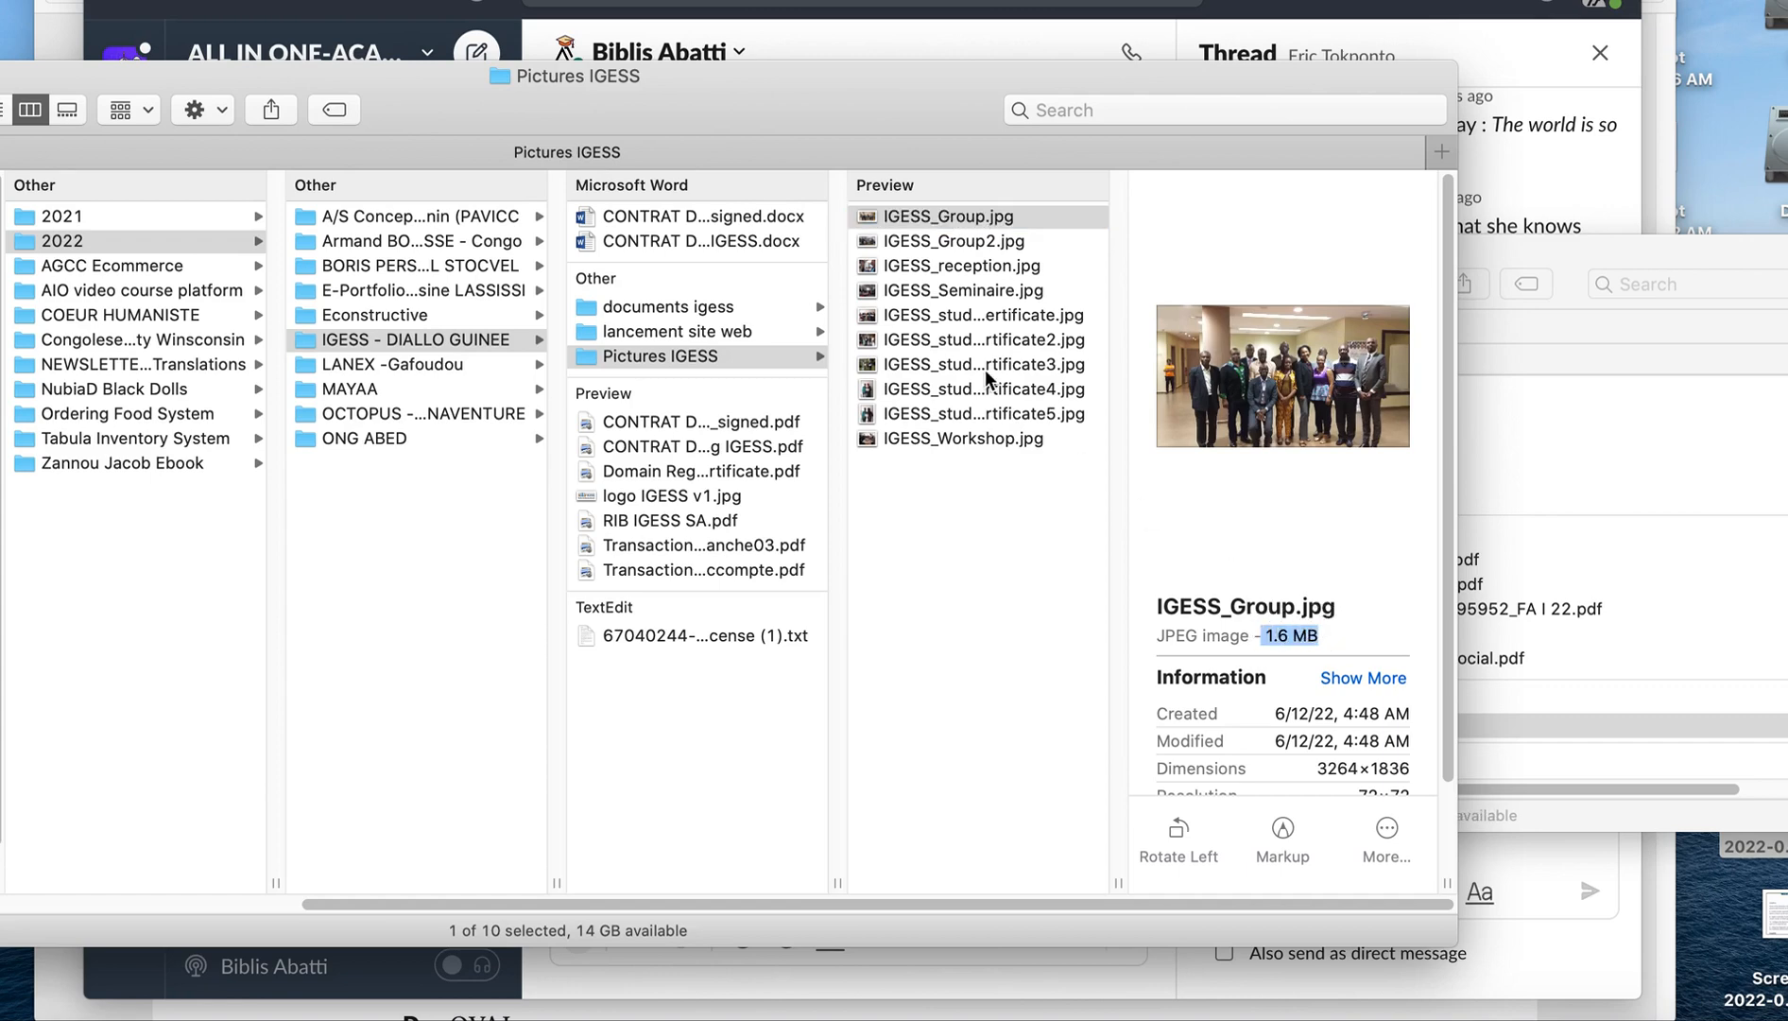
Open IGESS_Group.jpg from the Pictures IGESS folder in Preview.
right_click(913, 219)
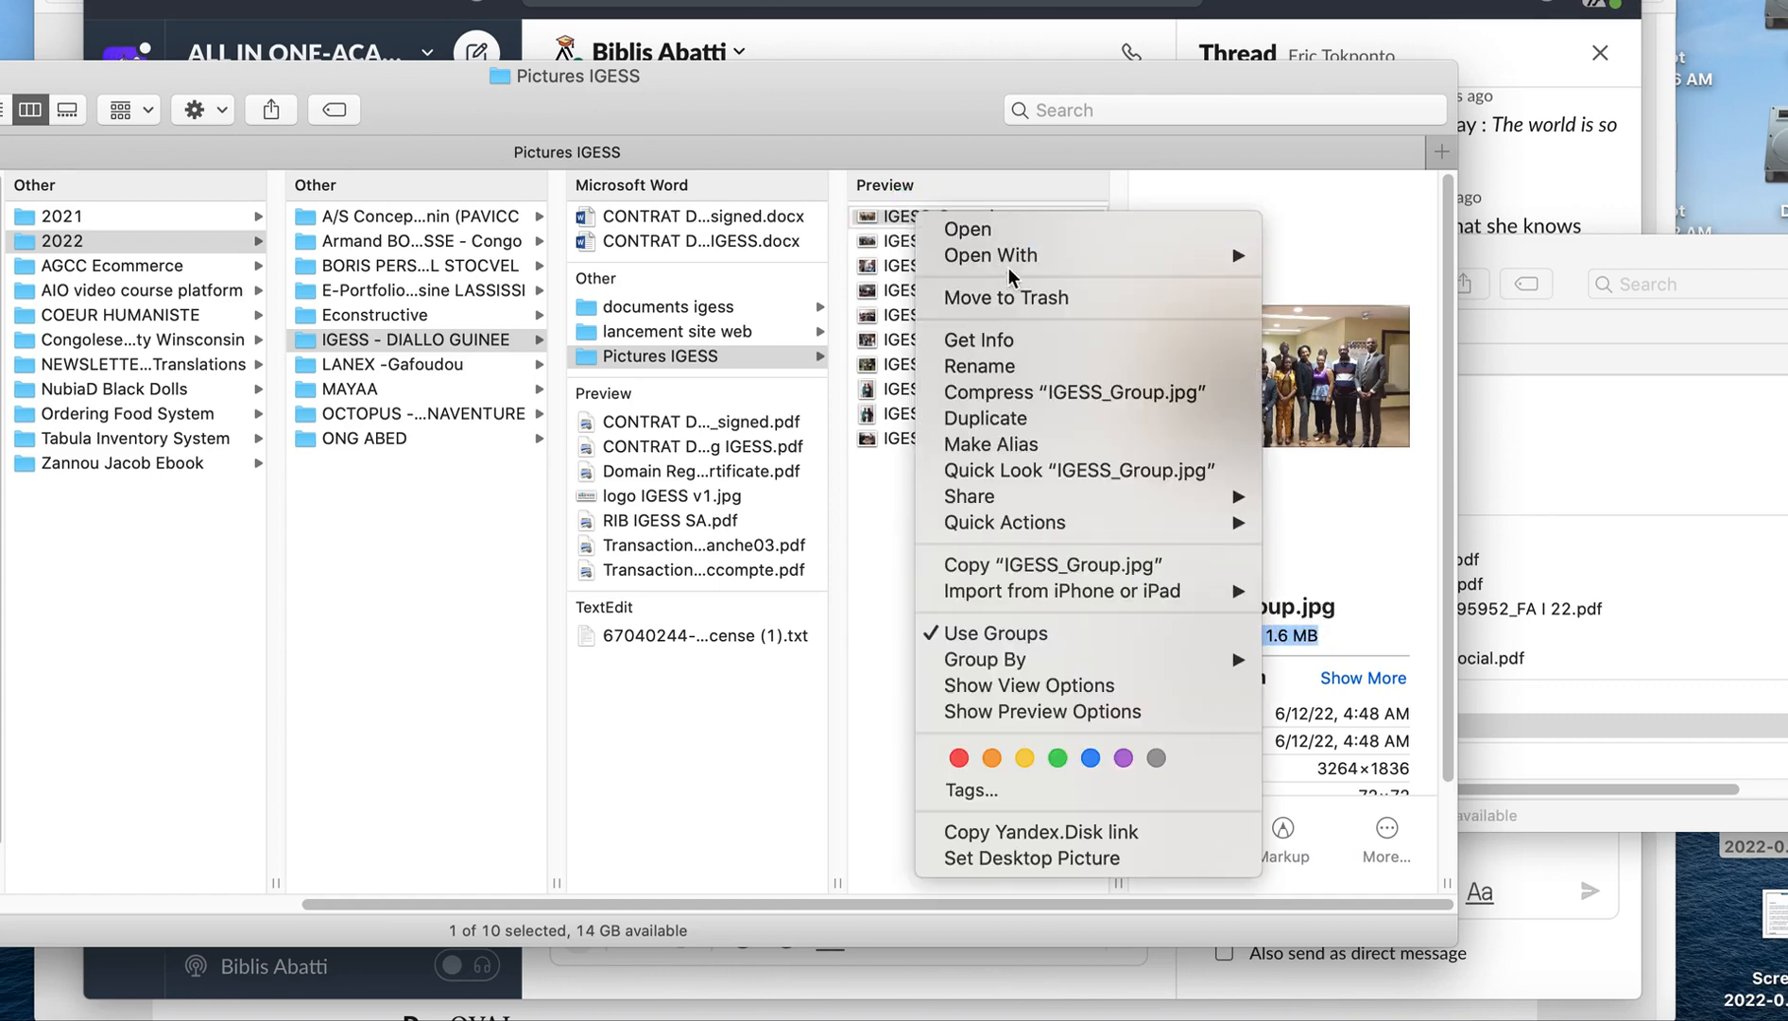
mouse_move(1087, 257)
click(1278, 257)
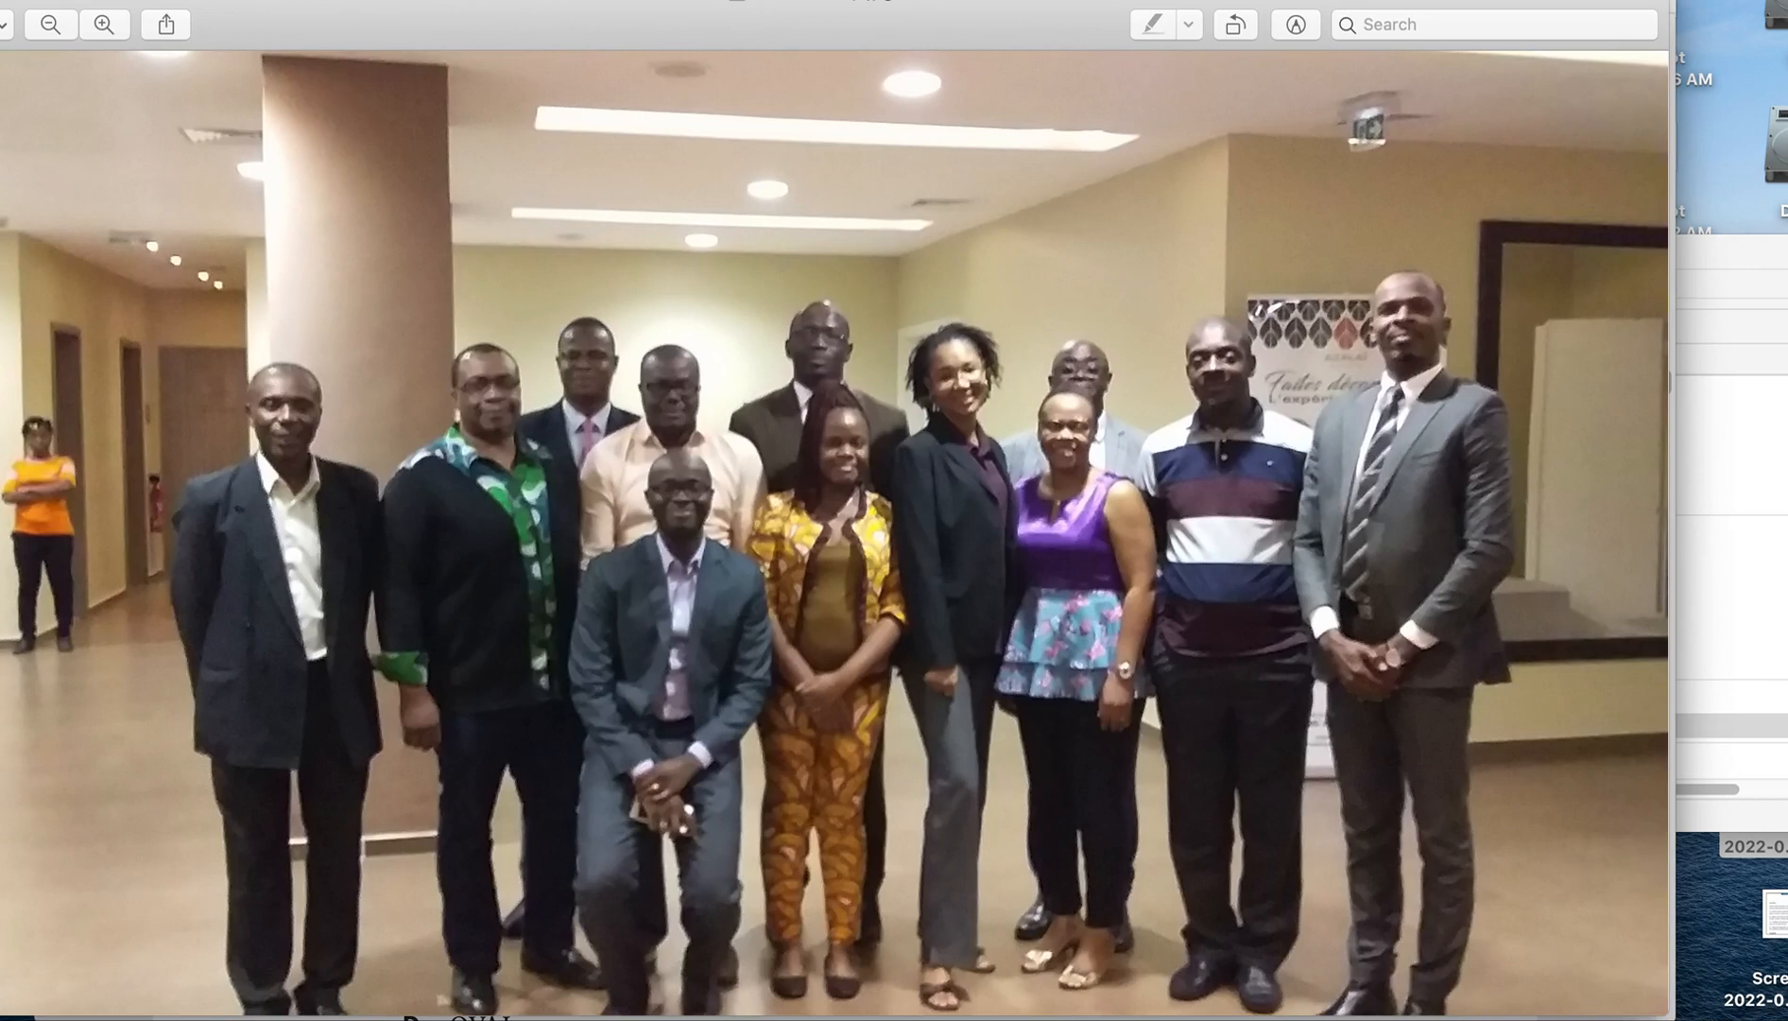
Export the group photo as a JPEG named IGESS_Group_compresse to Pictures IGESS, with quality lowered to a file size of about 555 KB.
click(338, 0)
click(339, 0)
click(102, 0)
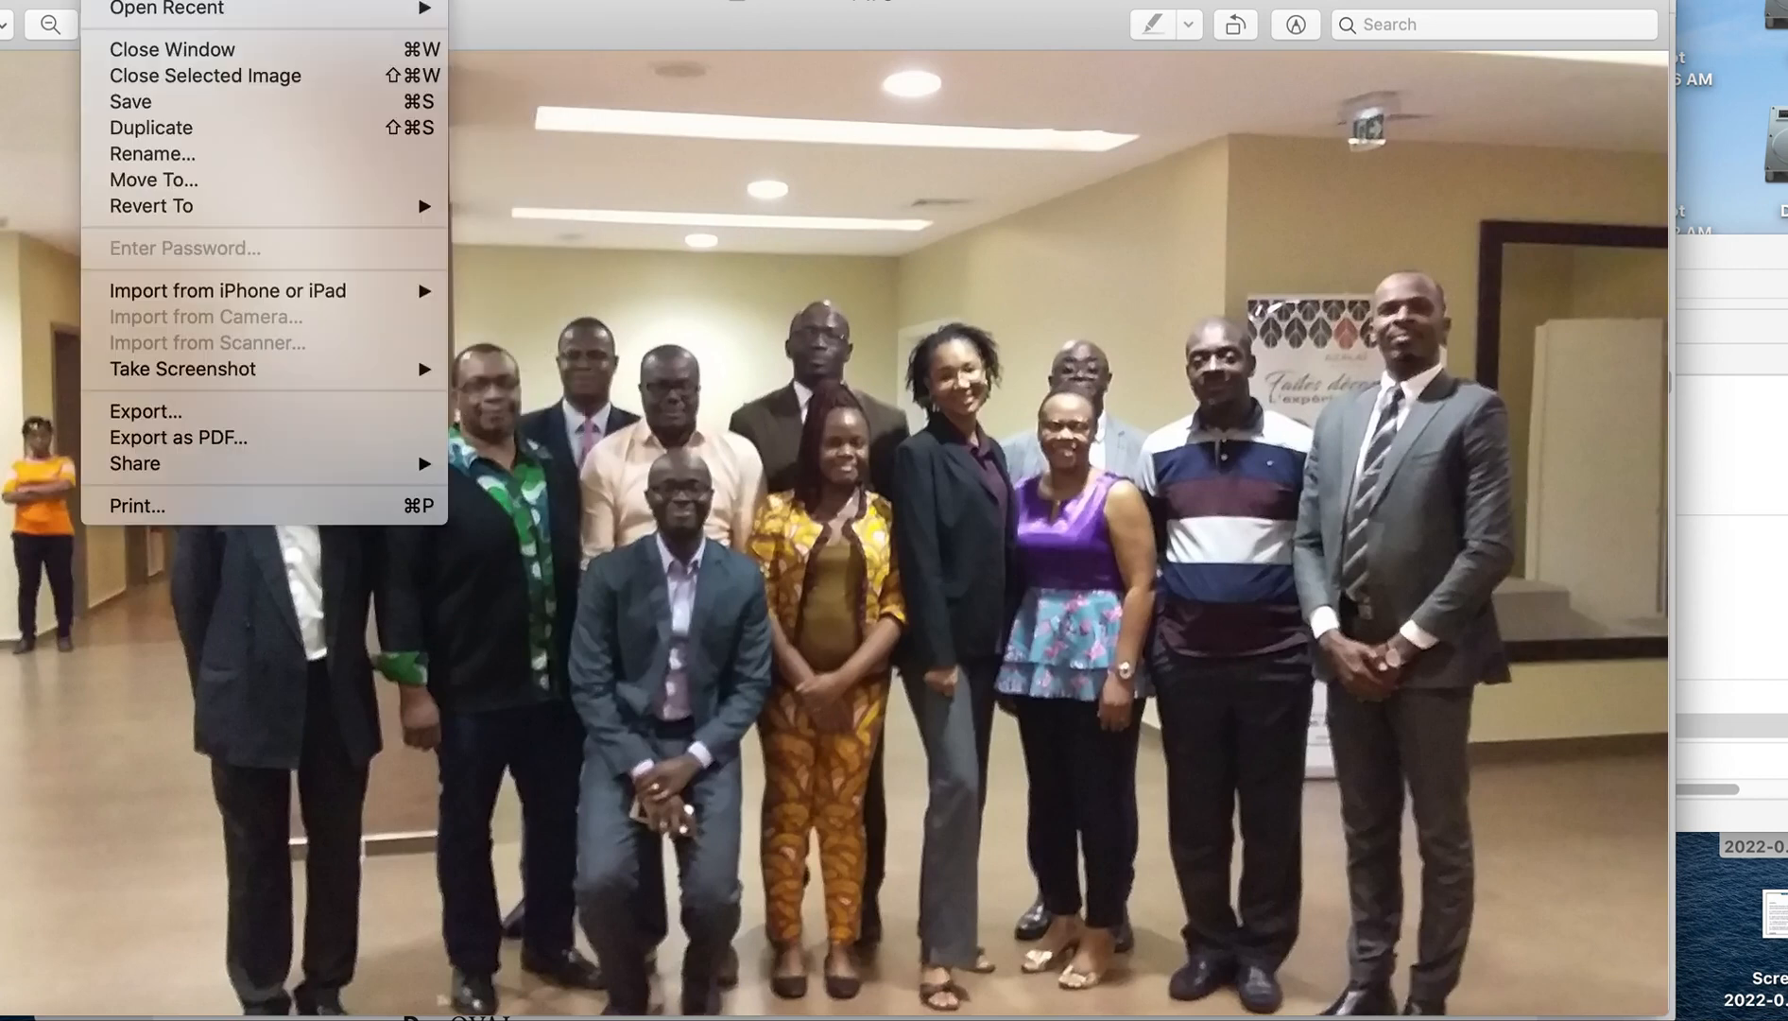
click(202, 419)
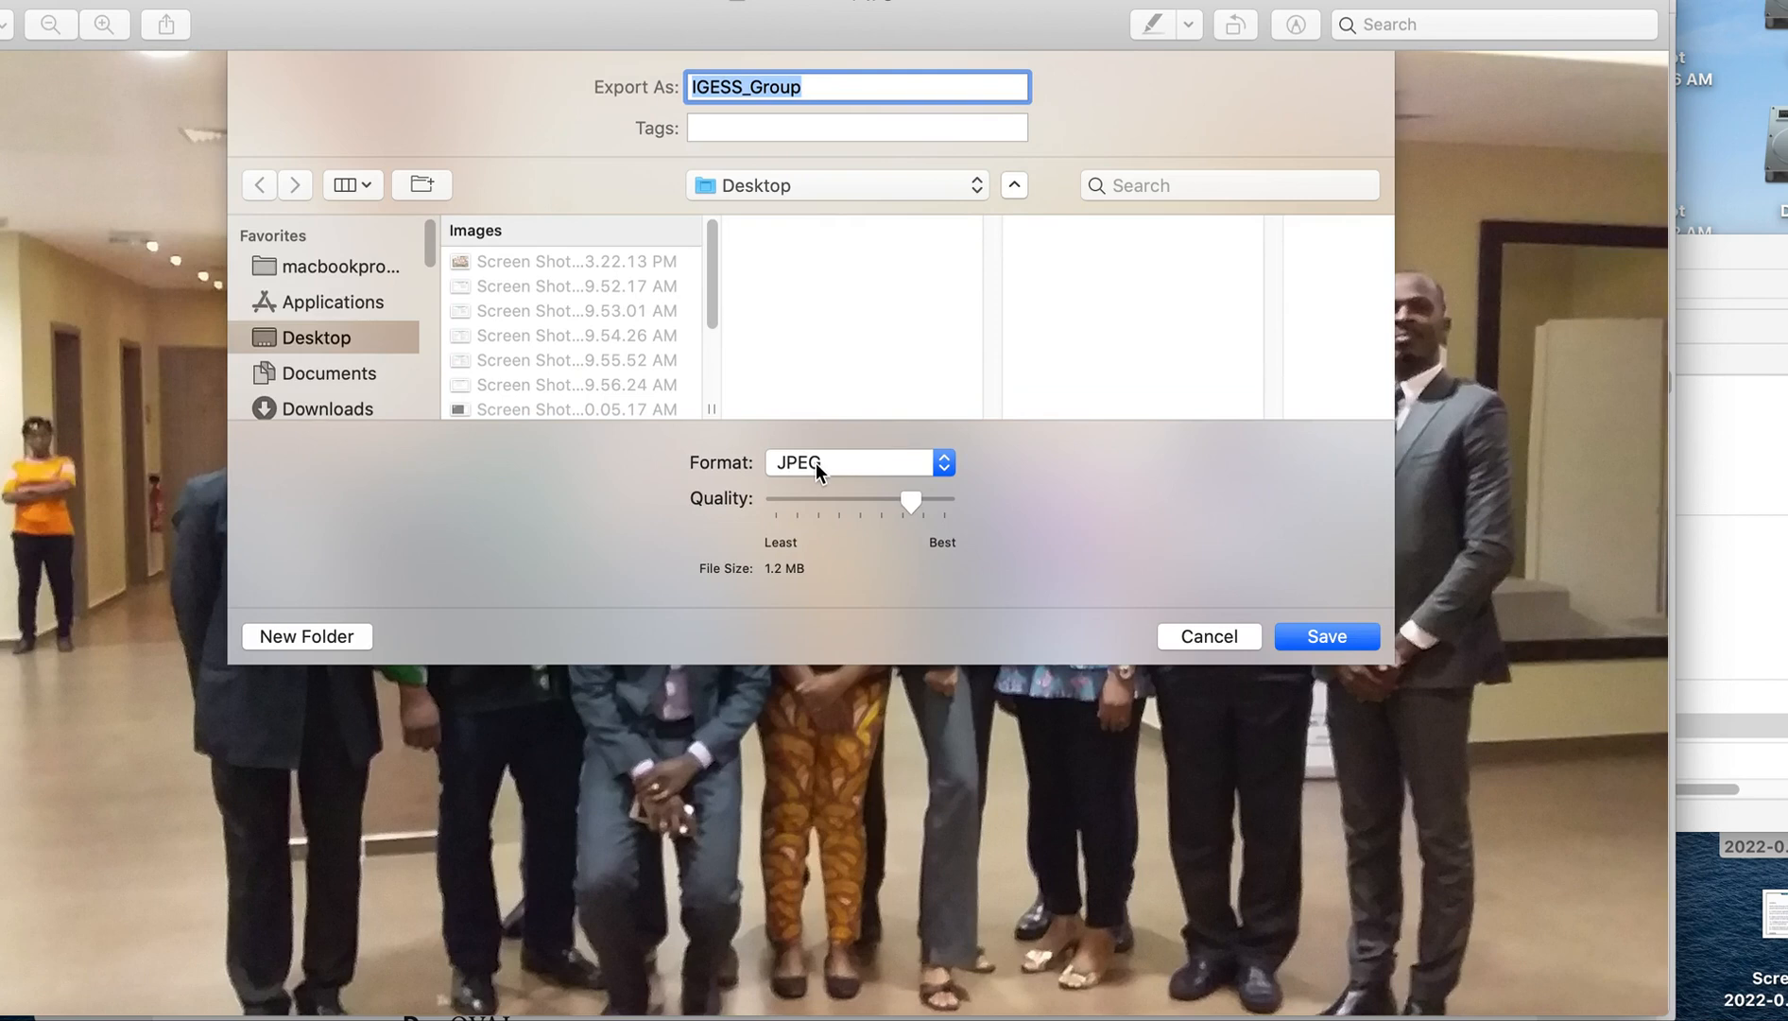
drag(911, 500, 872, 501)
click(826, 87)
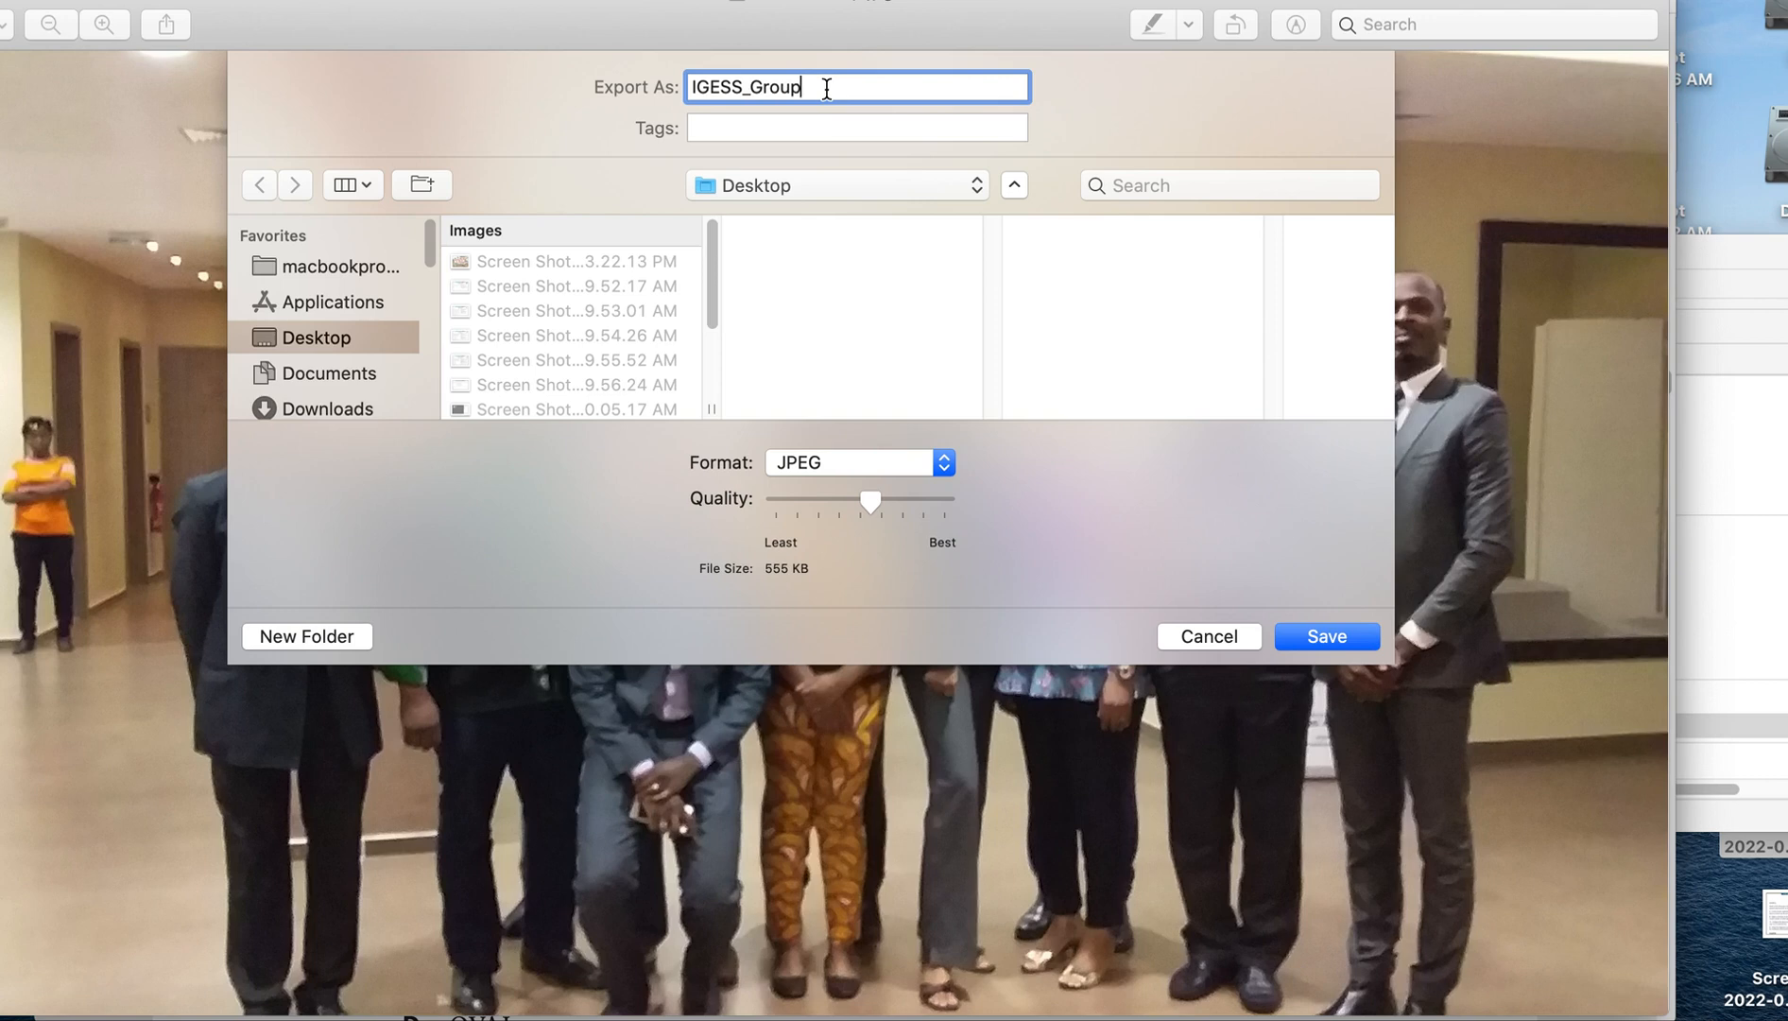
text(_compresse)
click(798, 180)
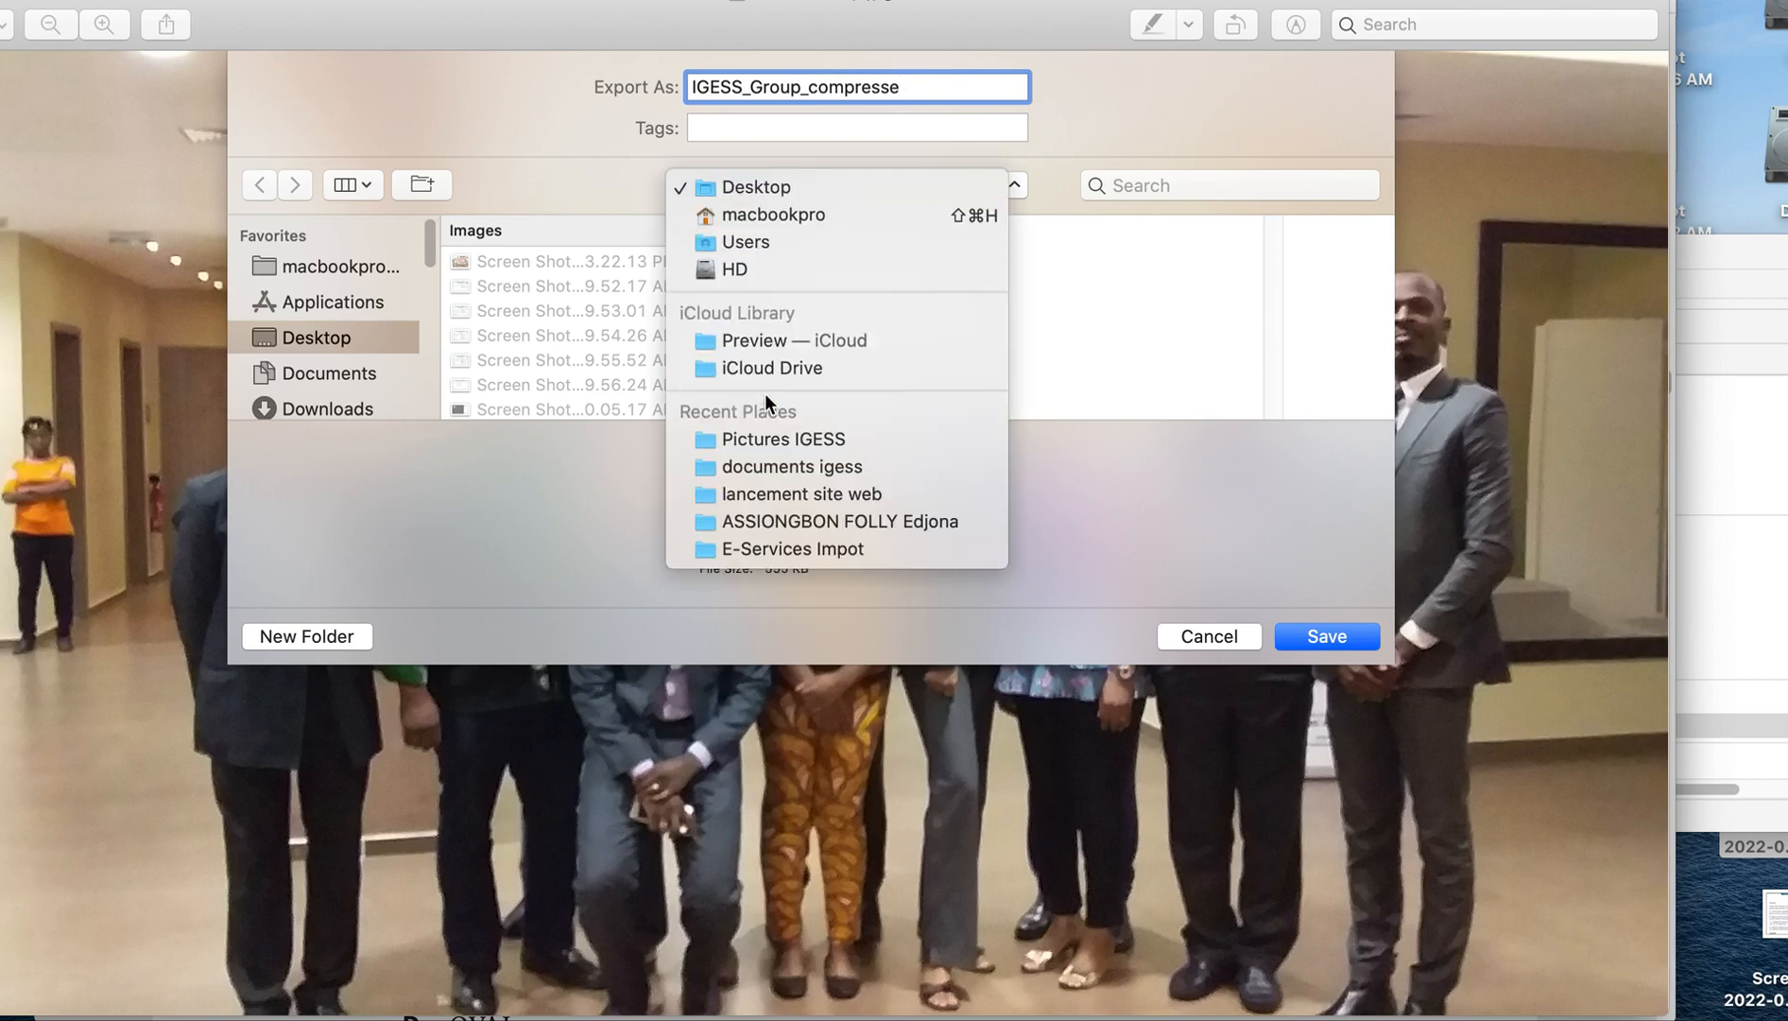
click(768, 440)
click(1305, 643)
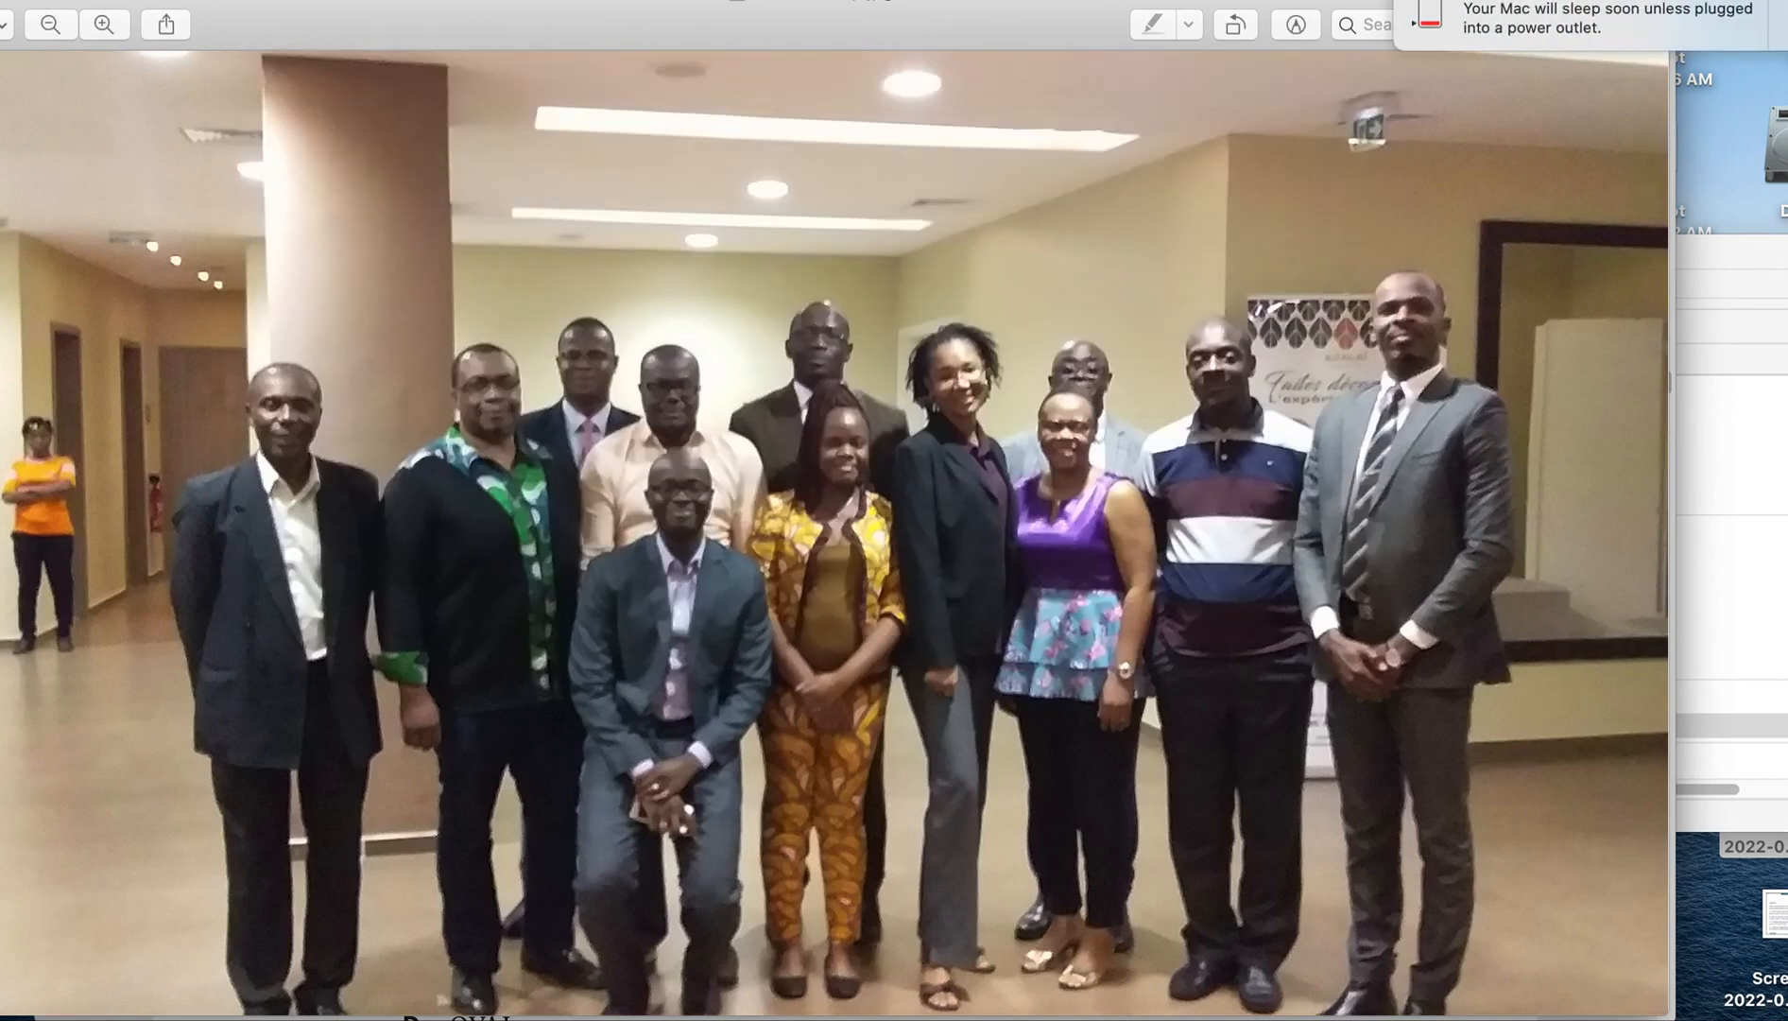
Close the group photo, dismiss the battery notification and switch back to the email template builder in Chrome.
key(super+w)
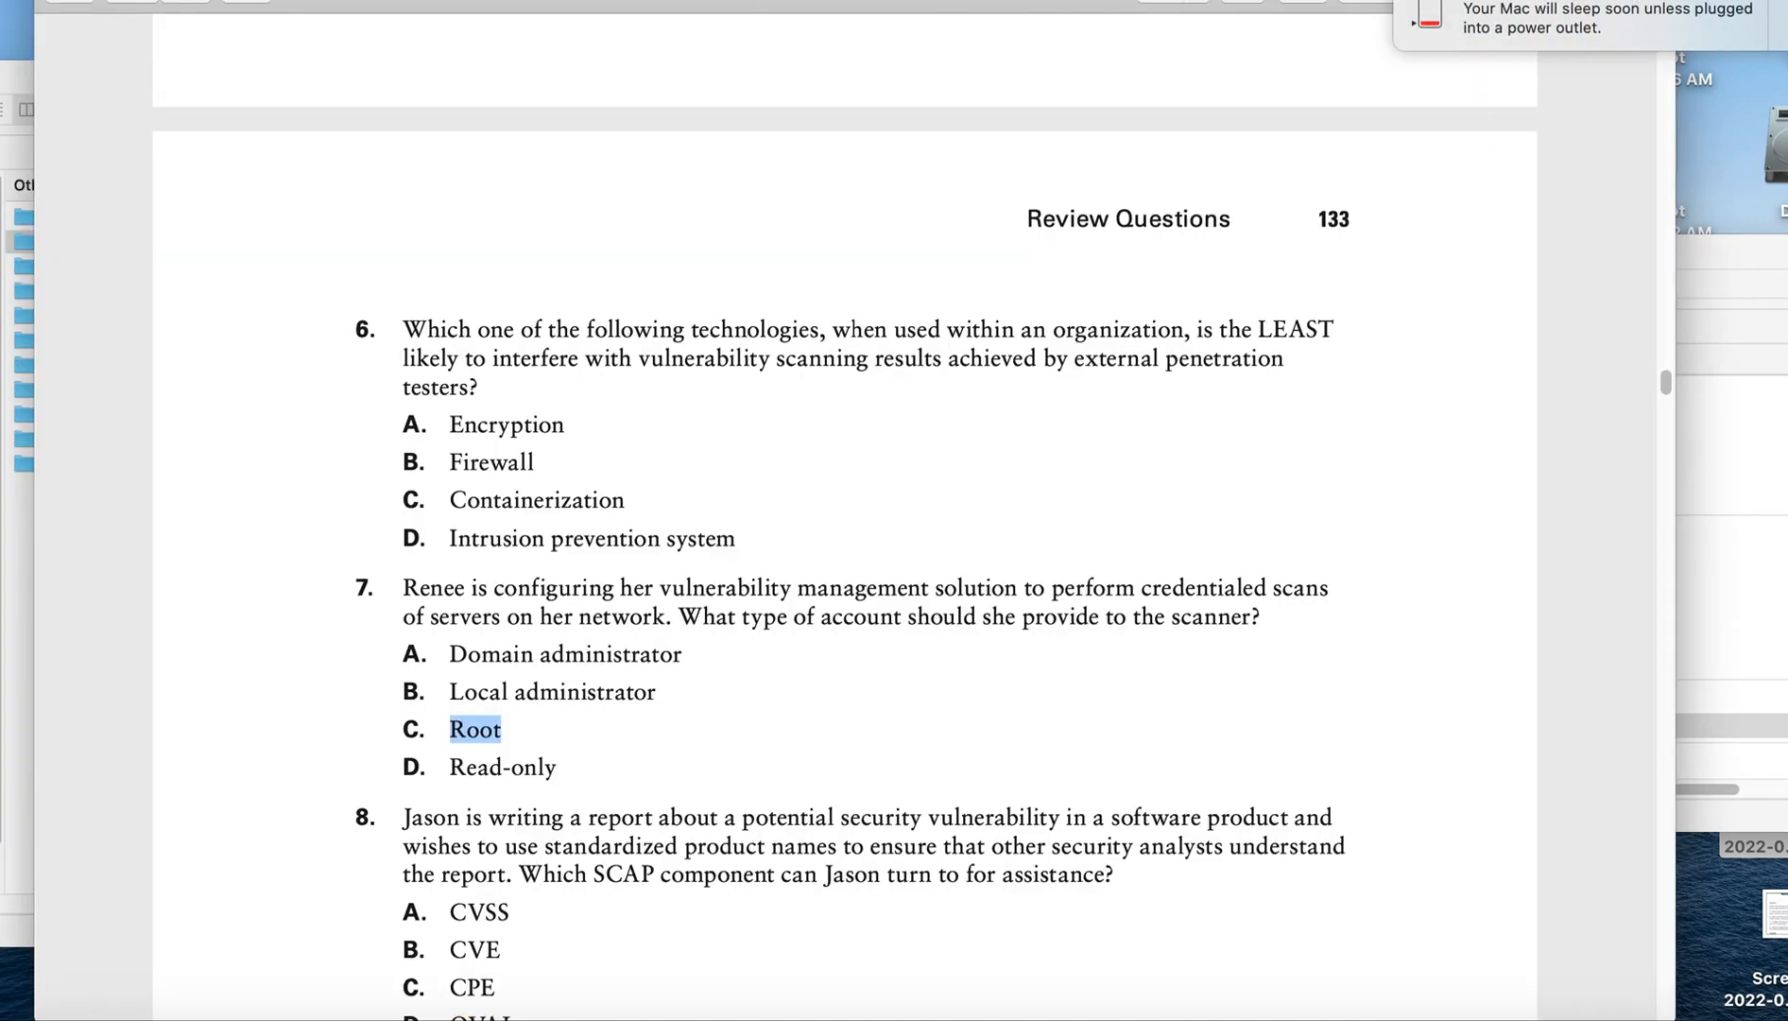
click(1779, 10)
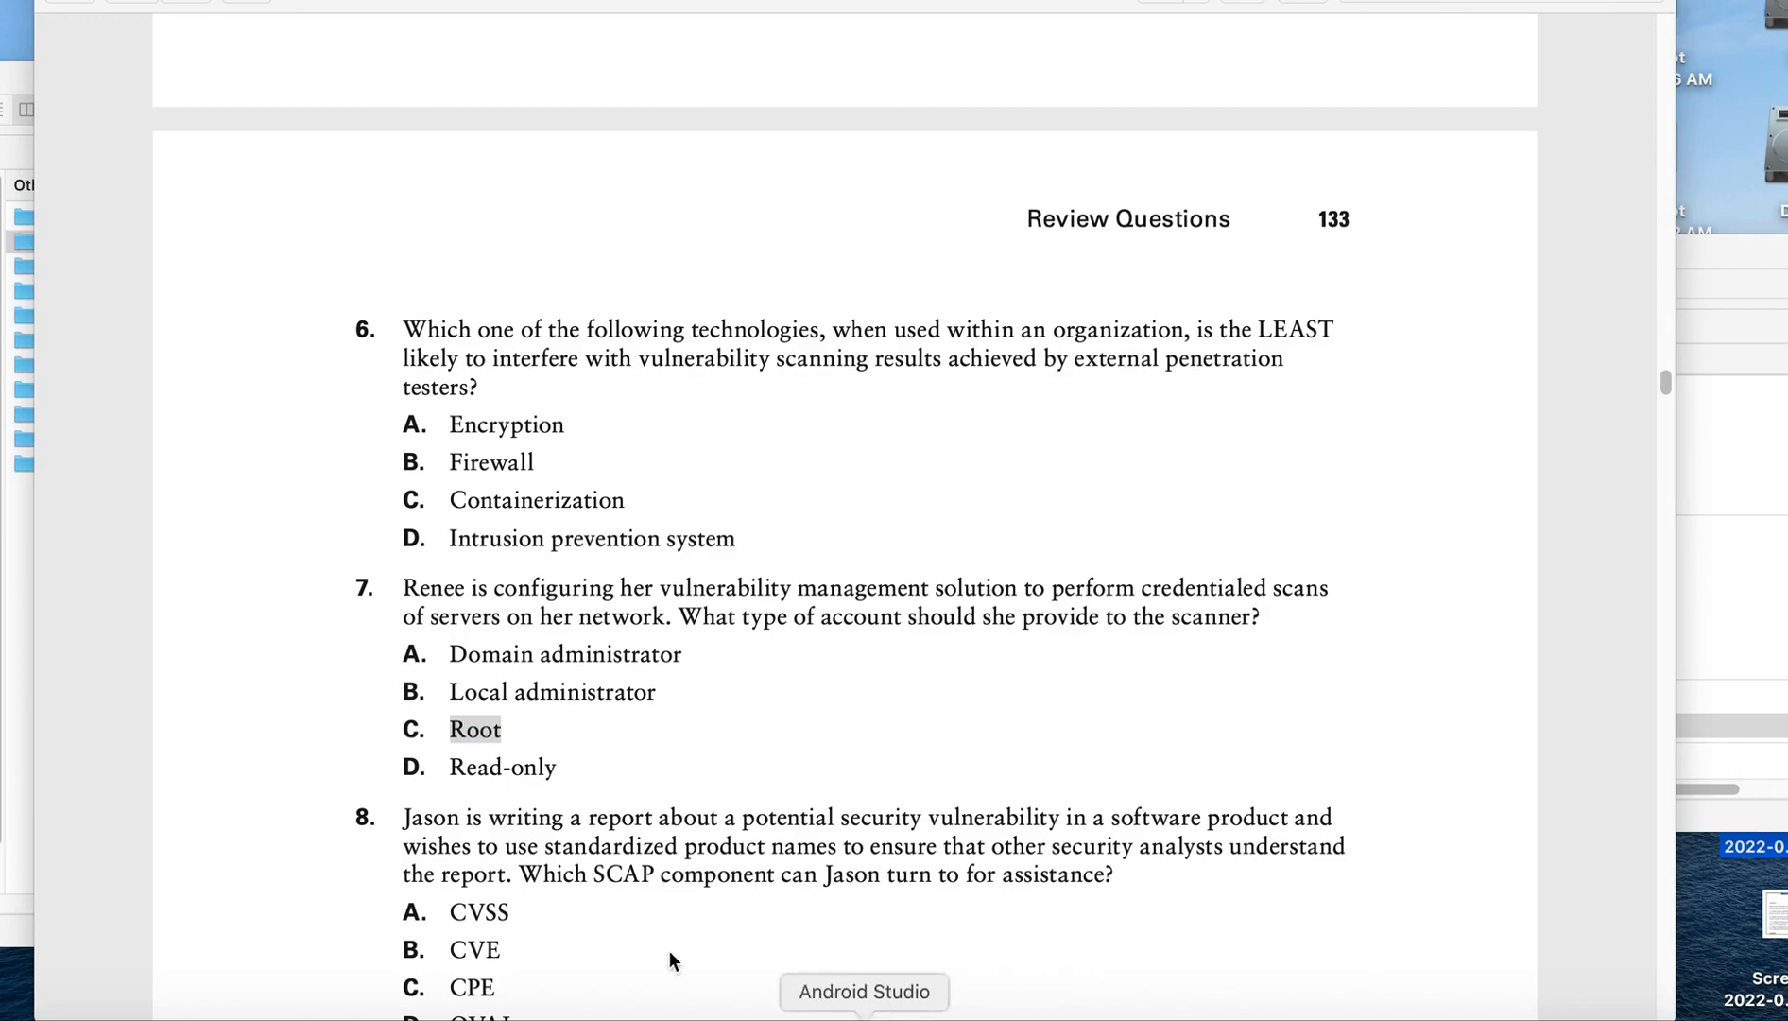
click(1261, 1004)
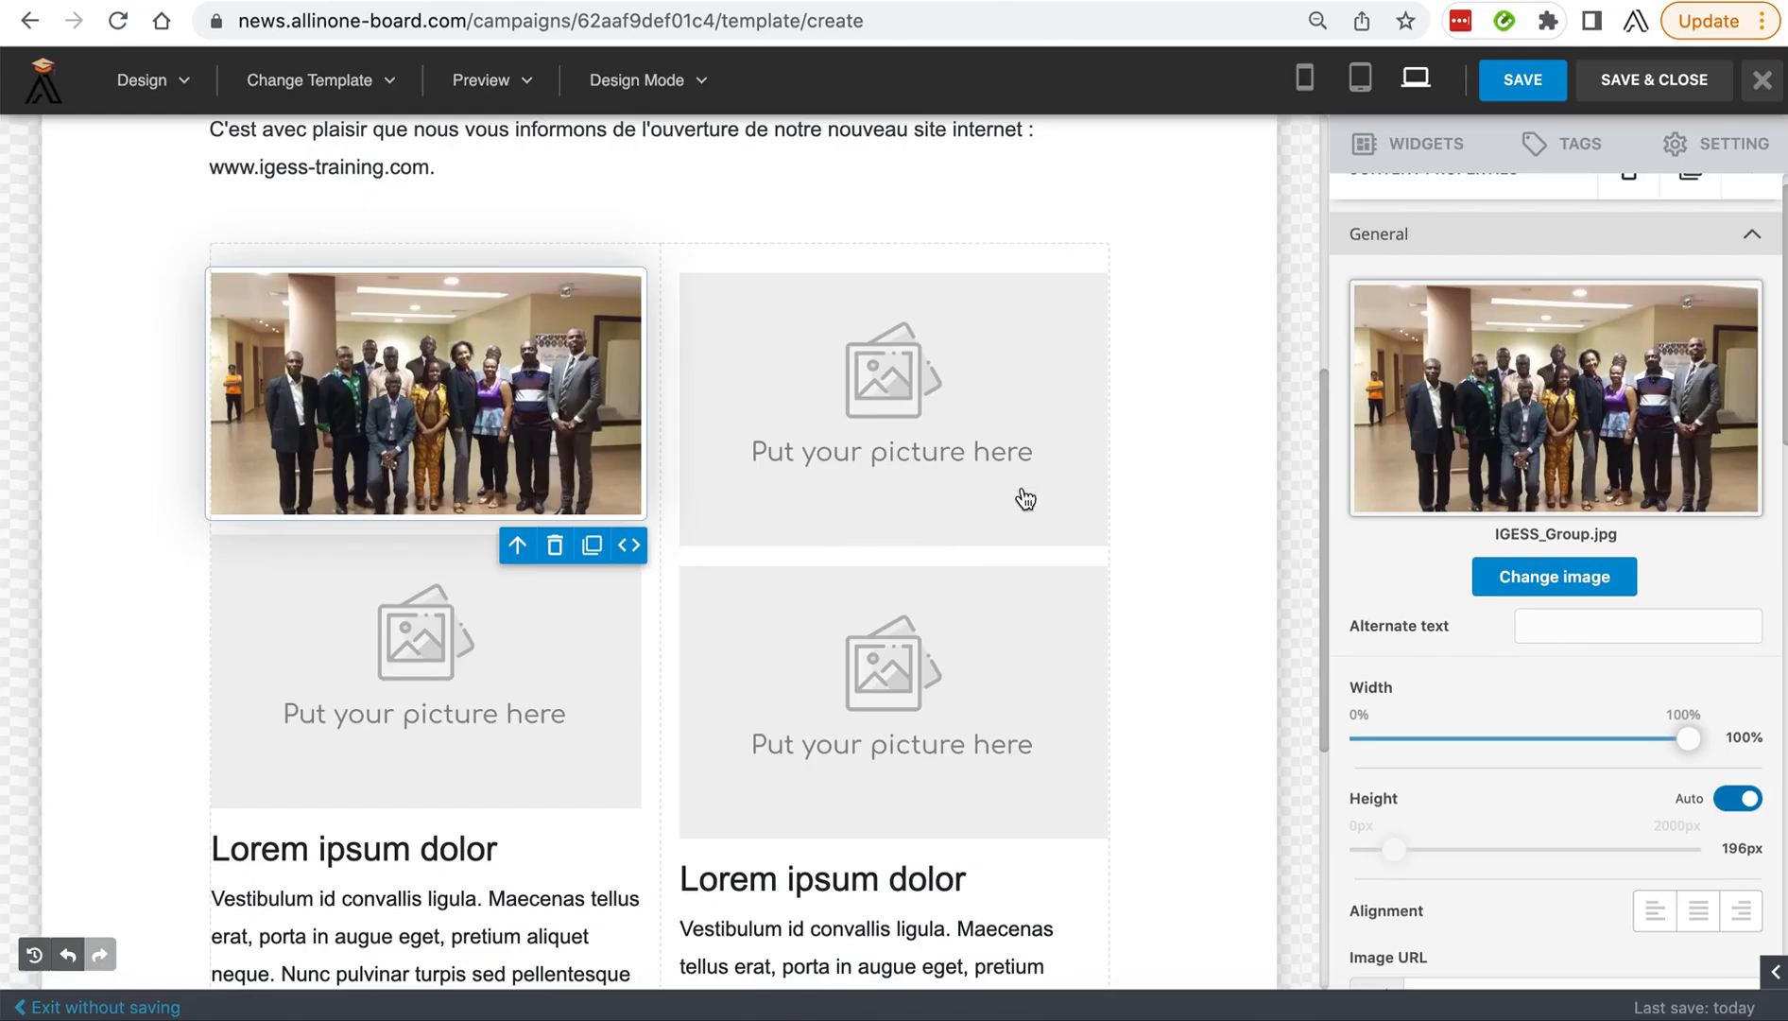
Replace the group photo in the first column with IGESS_Group_compresse.jpg uploaded from the Pictures IGESS folder.
click(1534, 569)
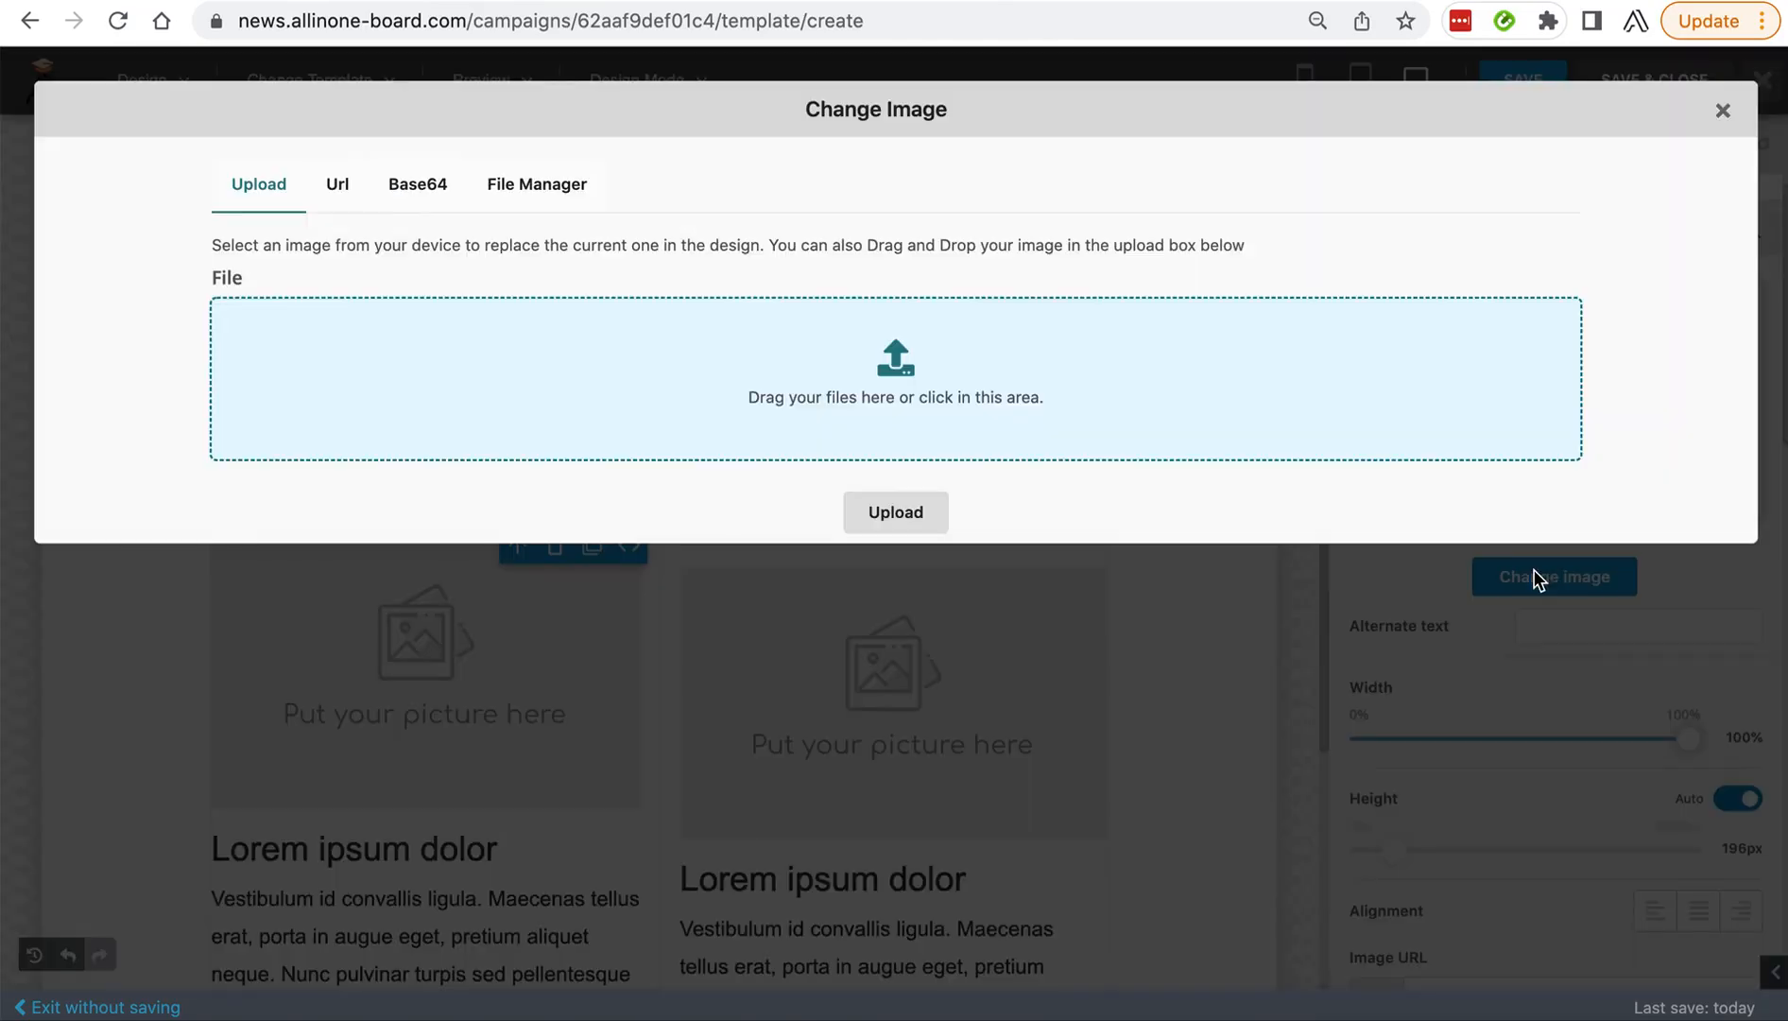
click(567, 190)
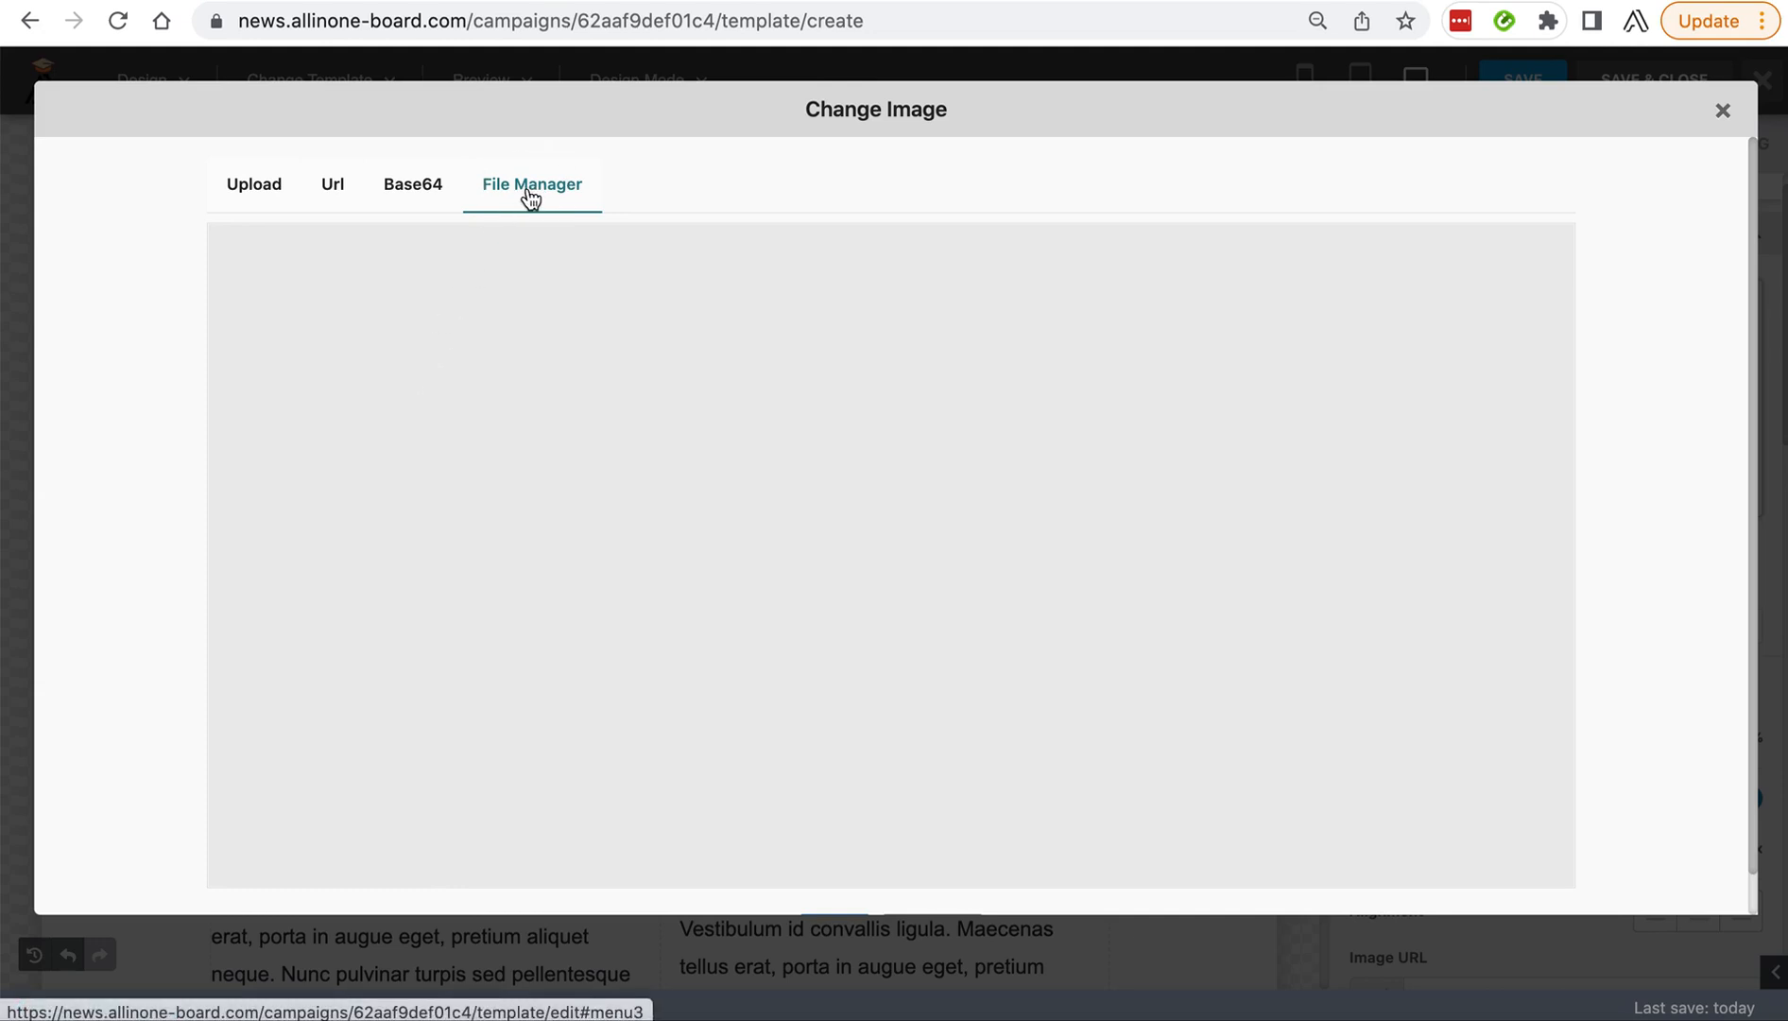
click(248, 185)
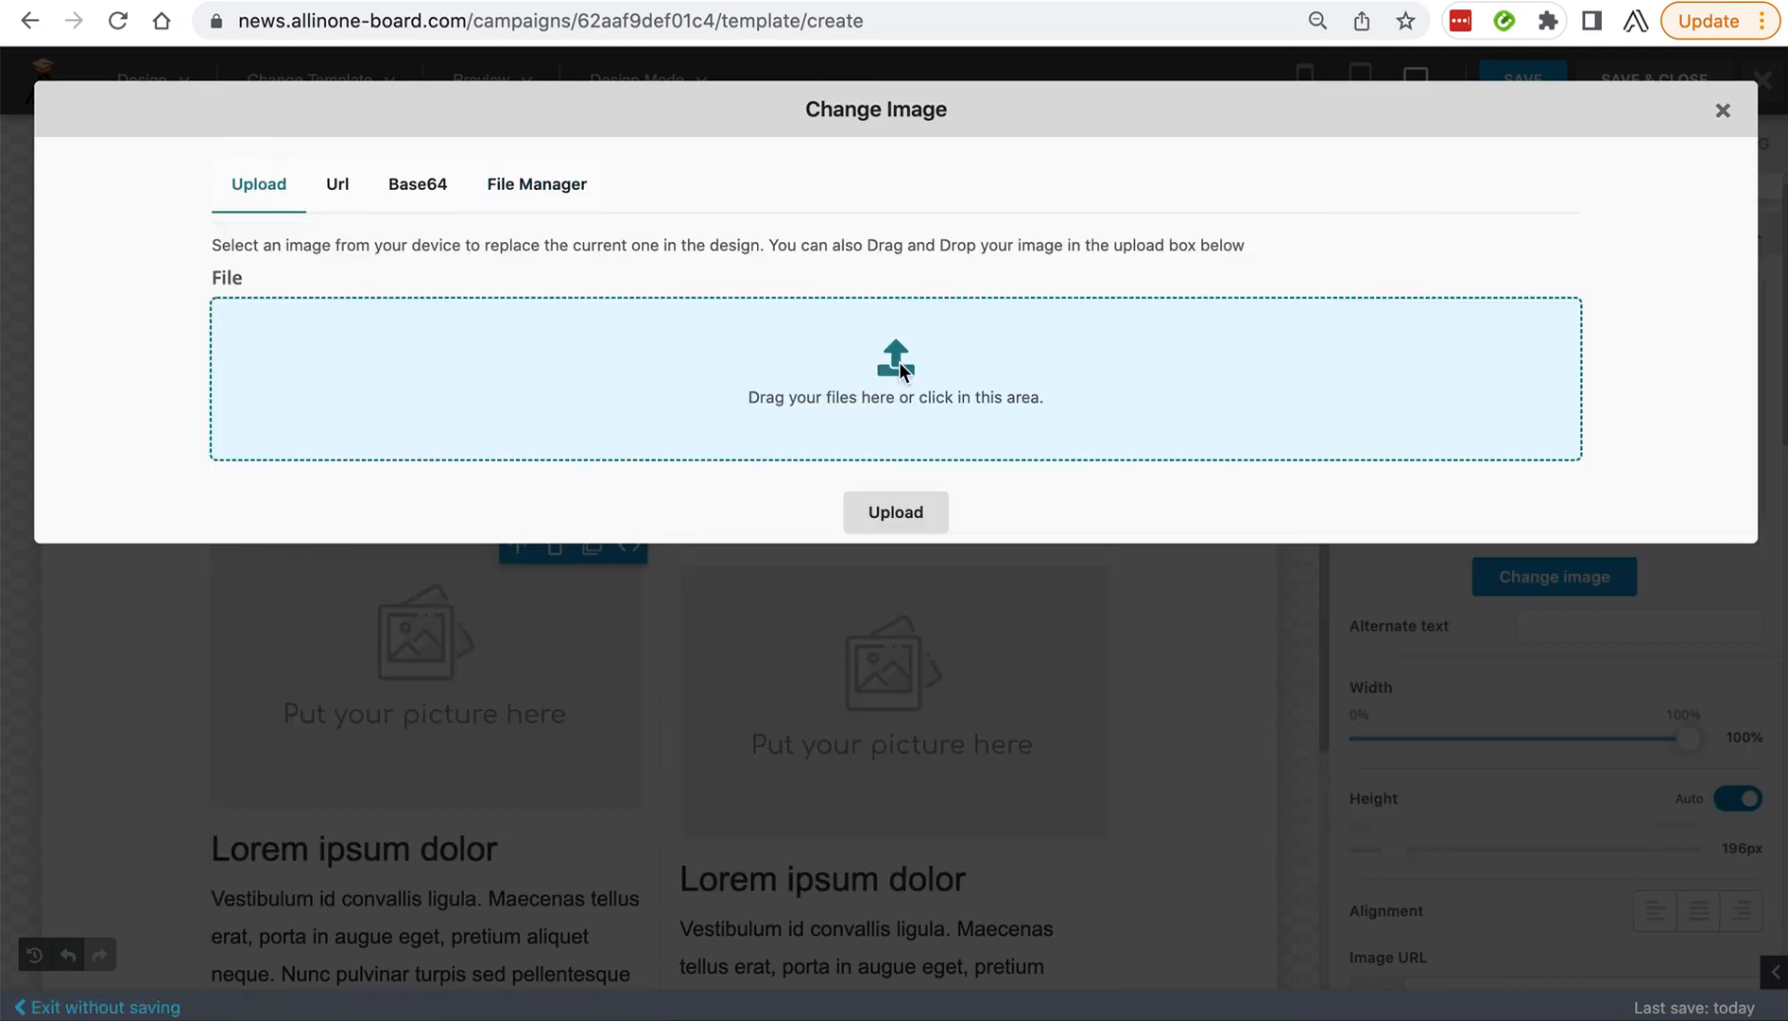
click(900, 364)
click(304, 147)
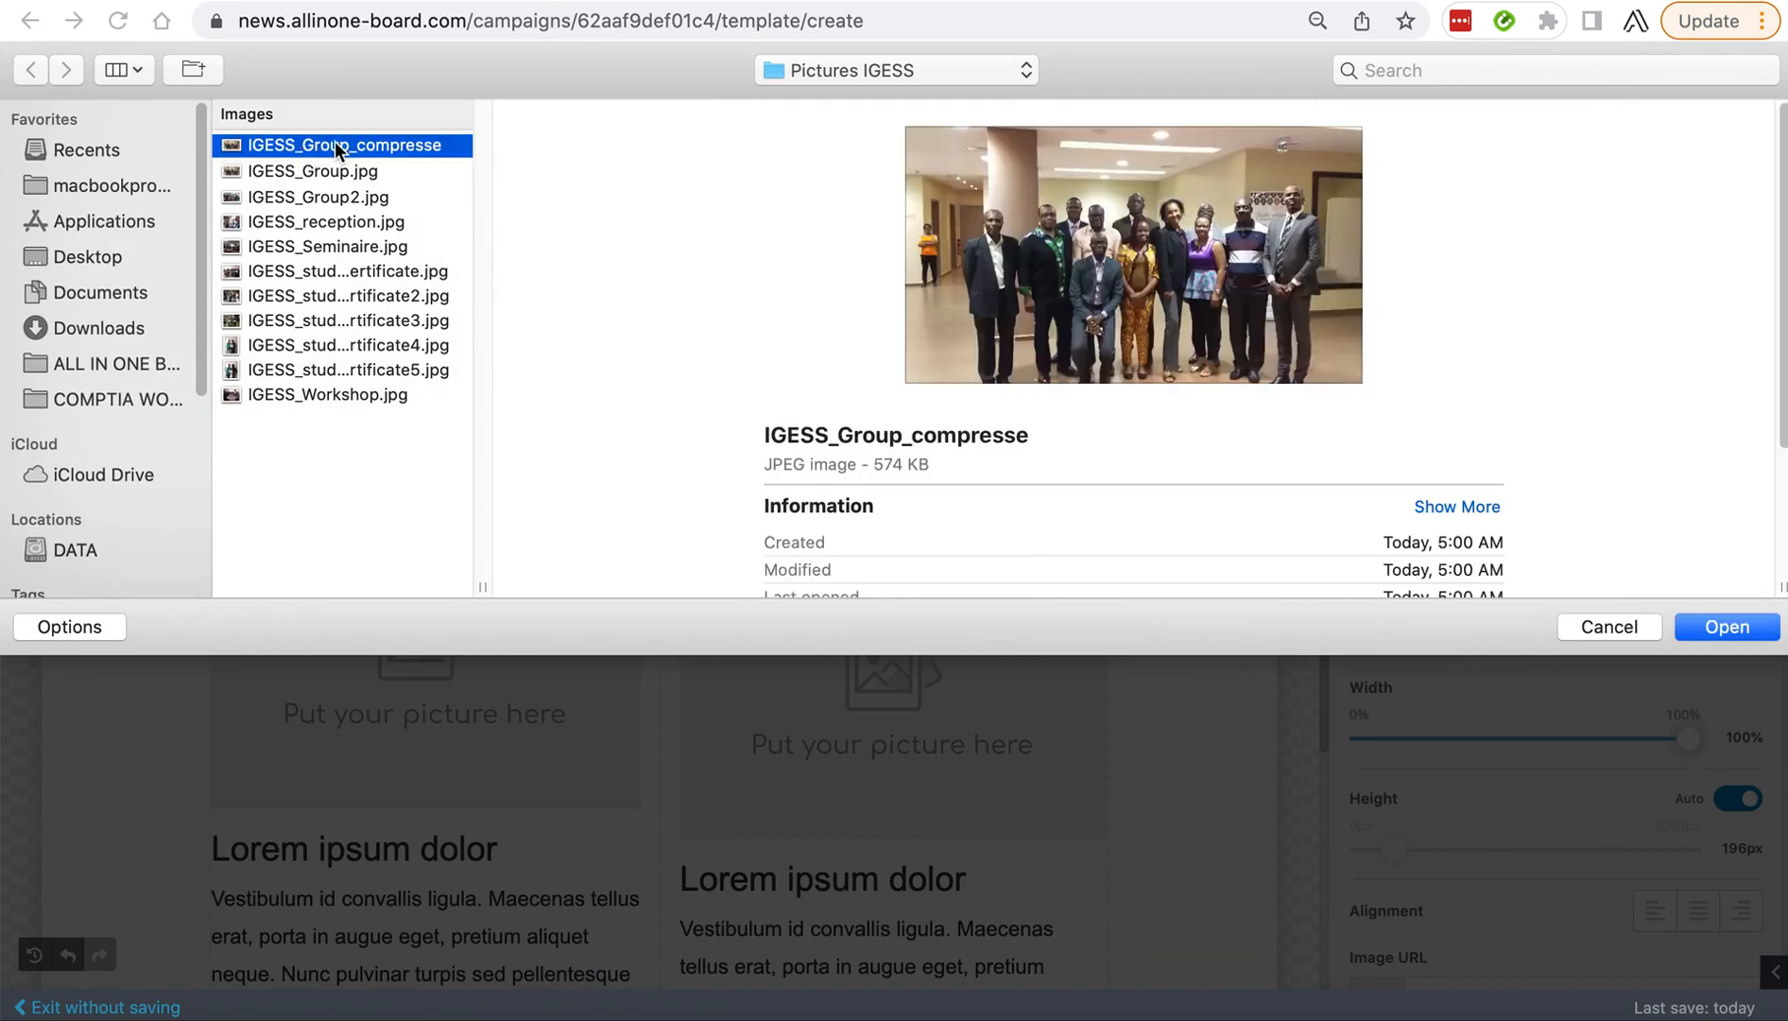
click(1701, 625)
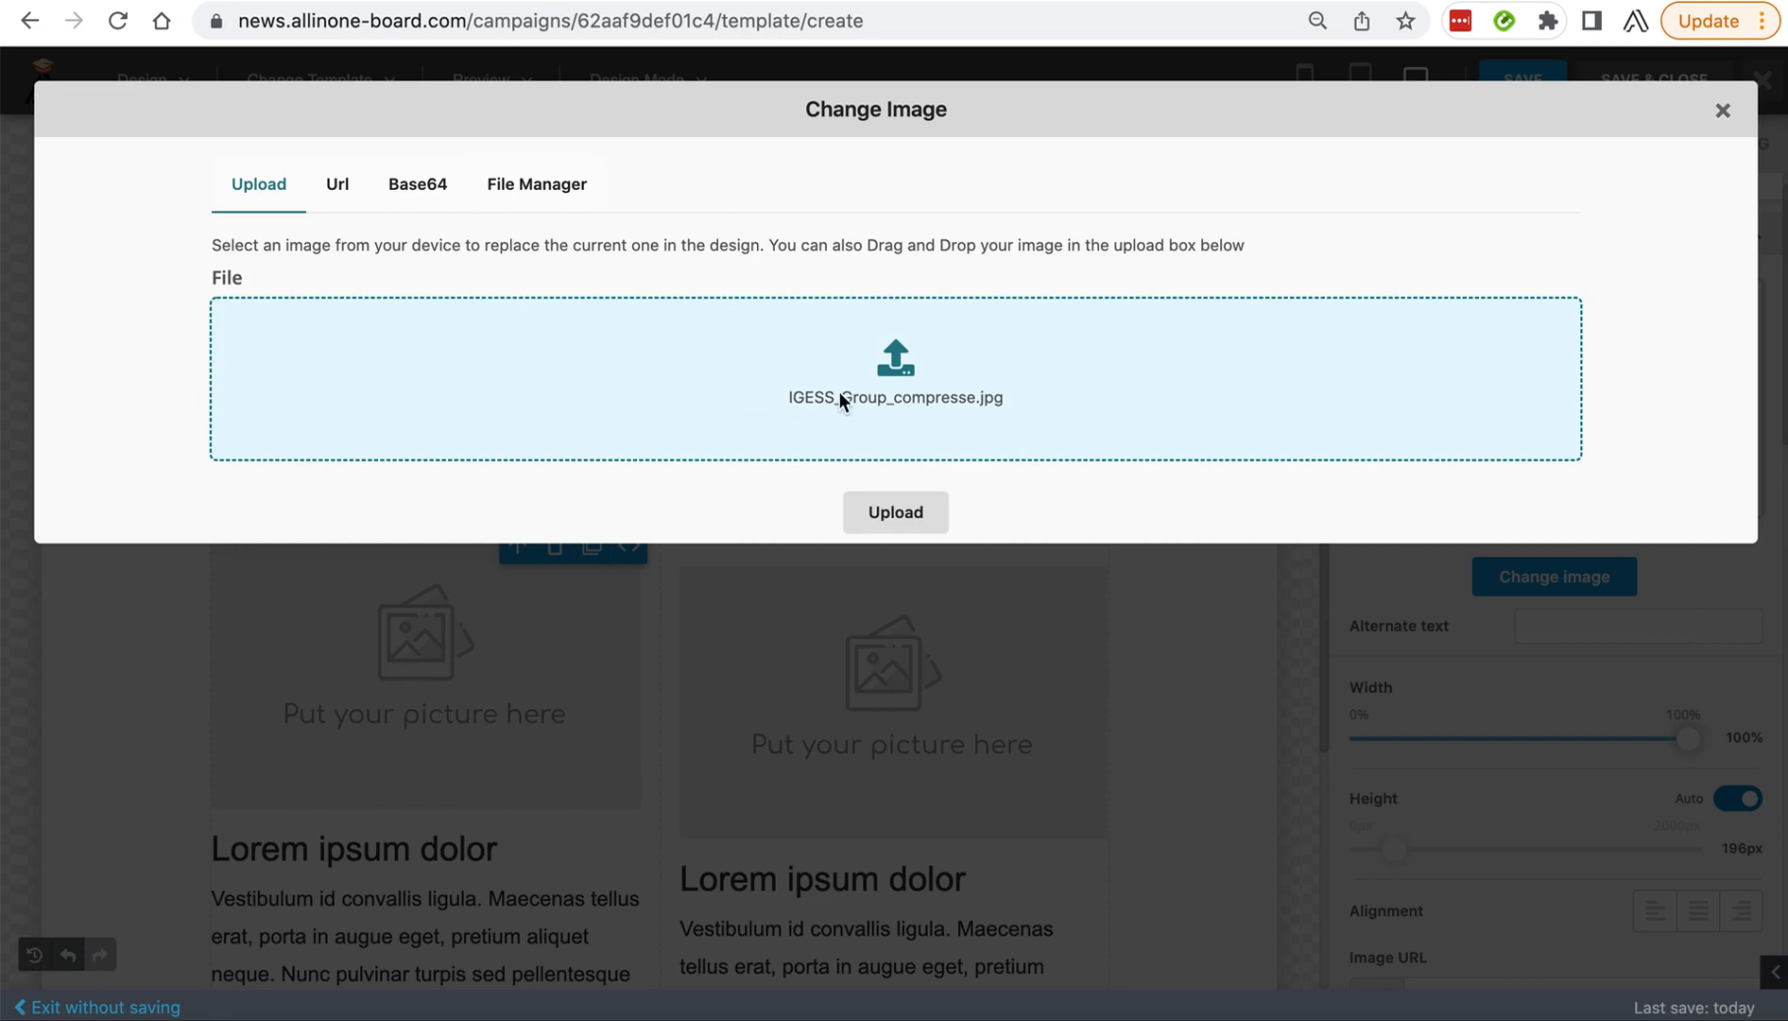
click(895, 515)
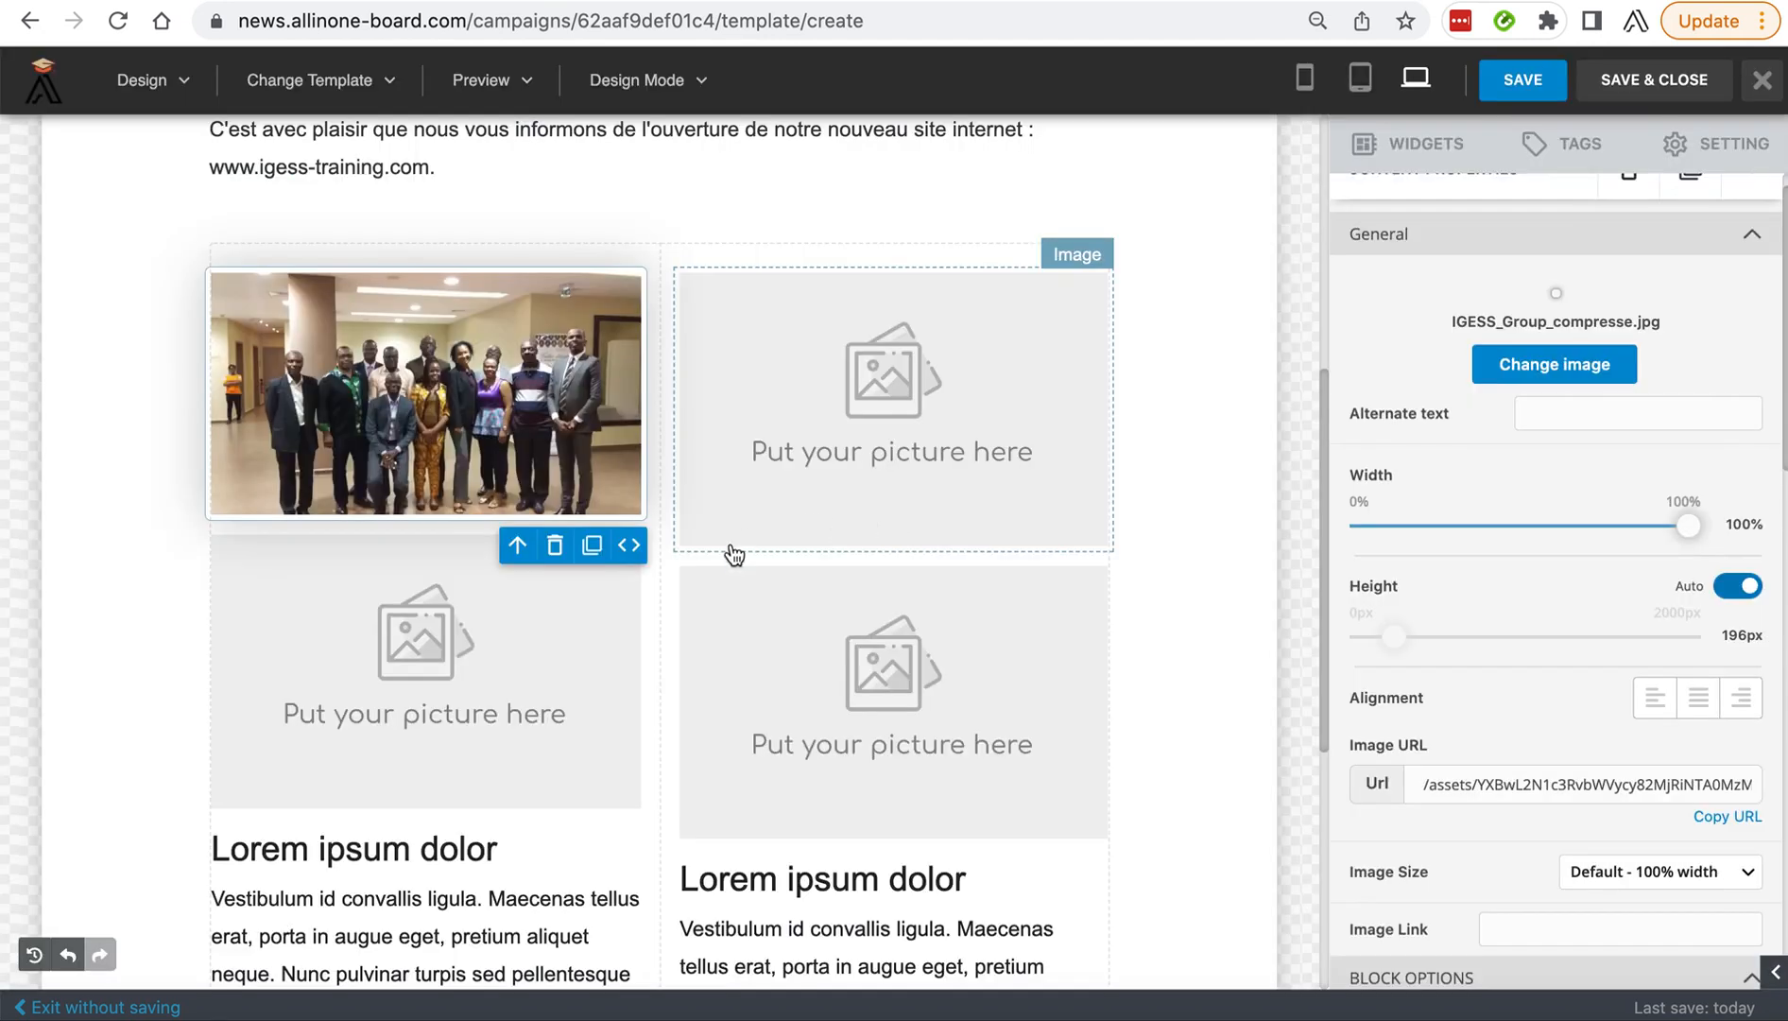
scroll(703, 582, down, 3)
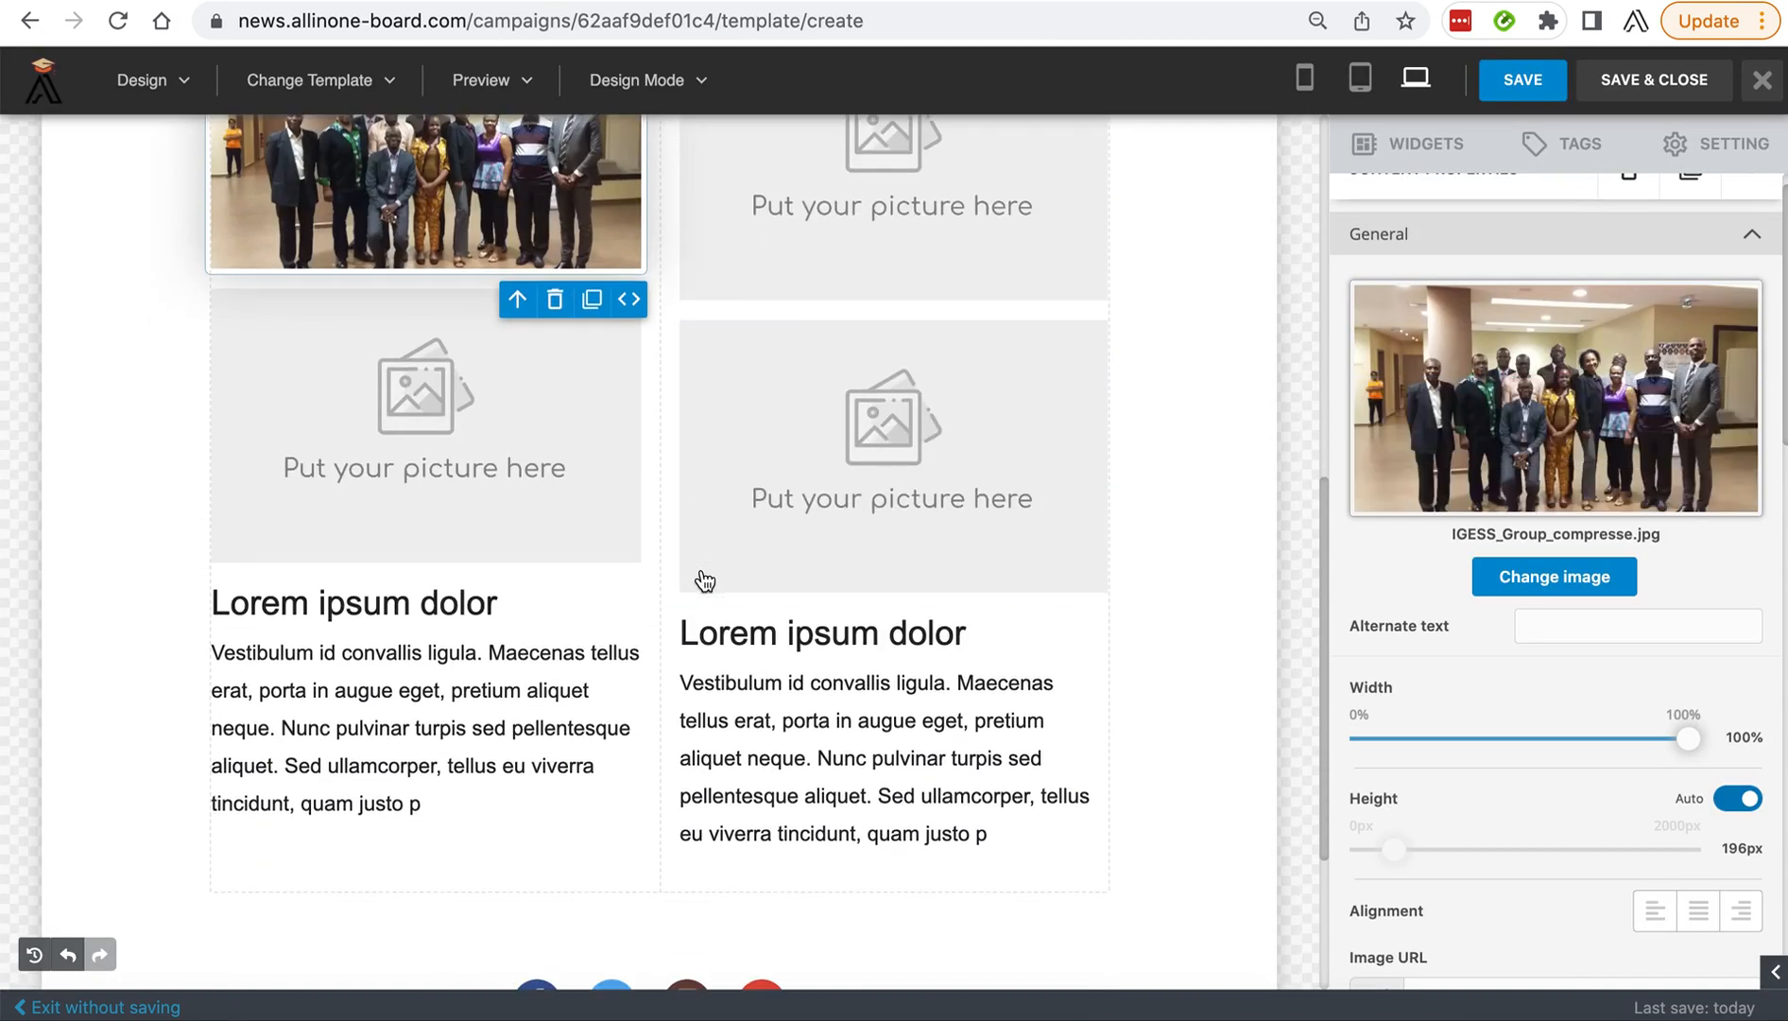